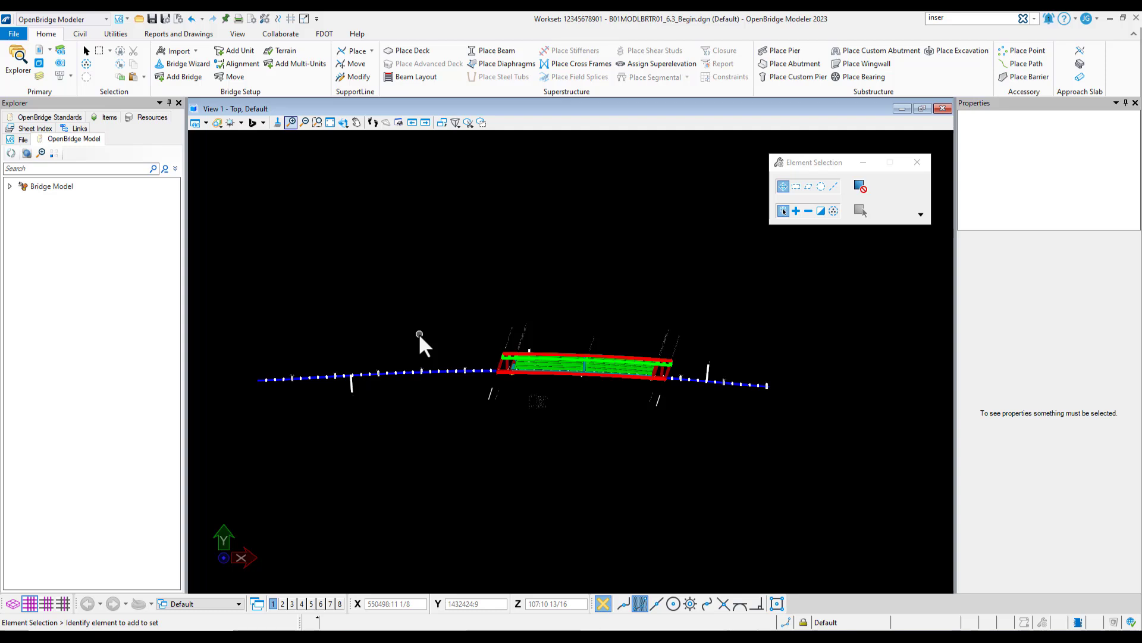
# Start the FDOT Create File tool and choose the Plan and Elevation (B#PlanElev) file type from the Structure Sheet Files group
pyautogui.click(344, 122)
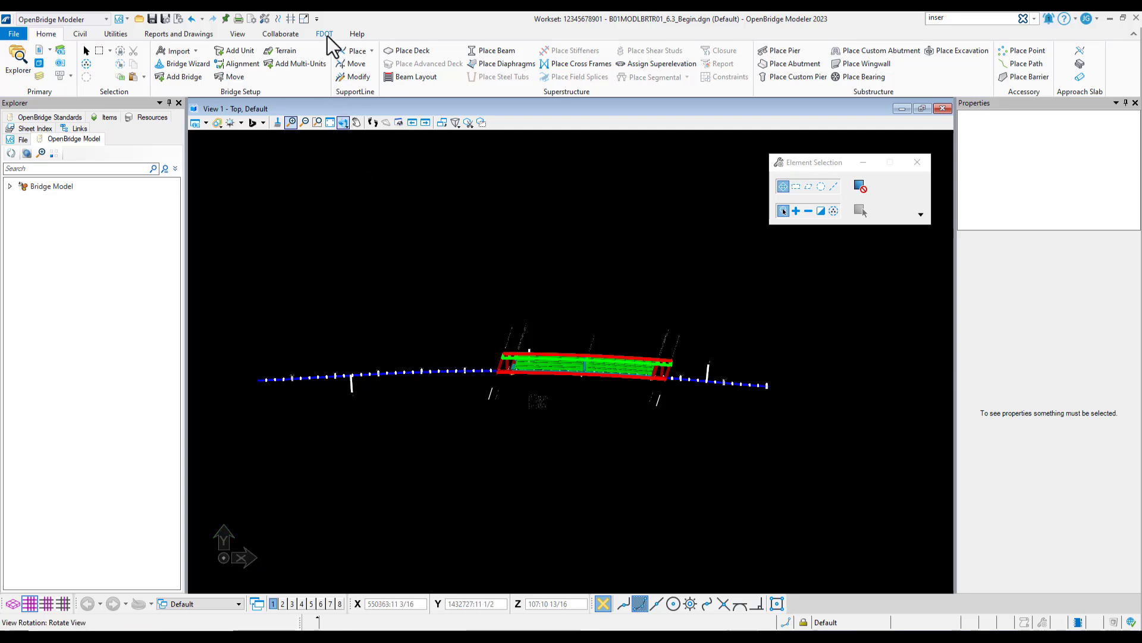
pyautogui.click(327, 36)
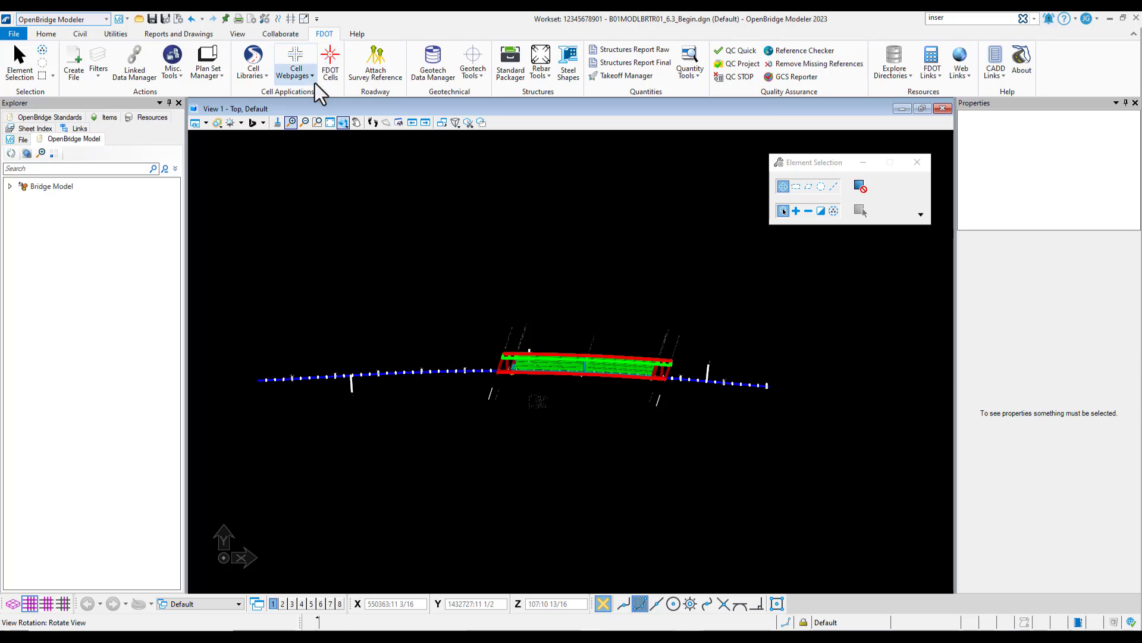
pyautogui.click(81, 69)
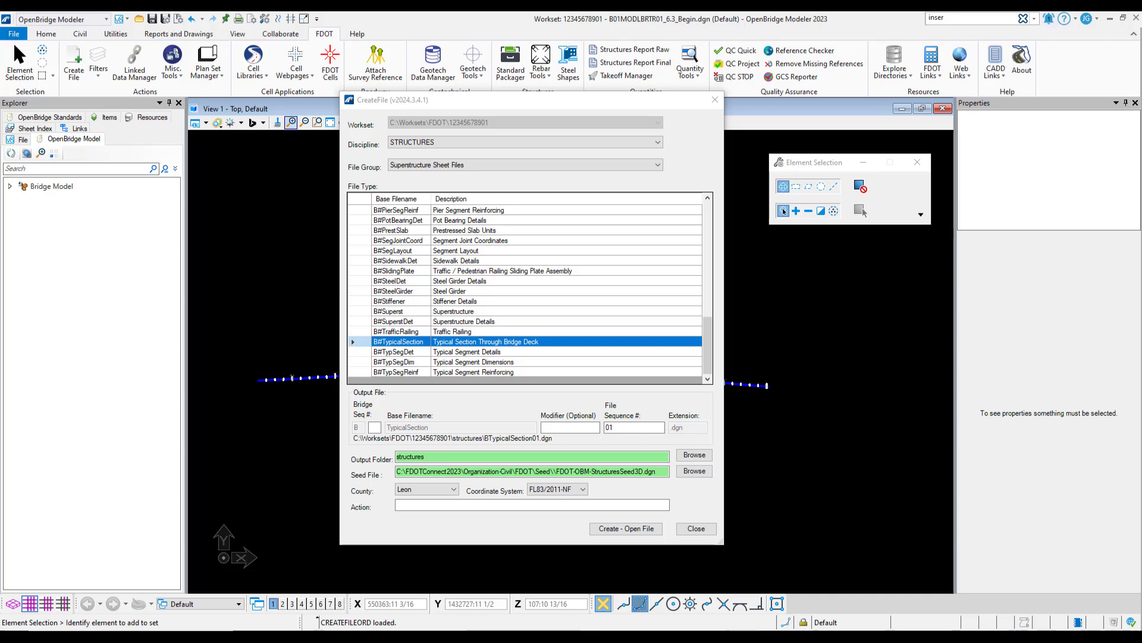
pyautogui.click(411, 168)
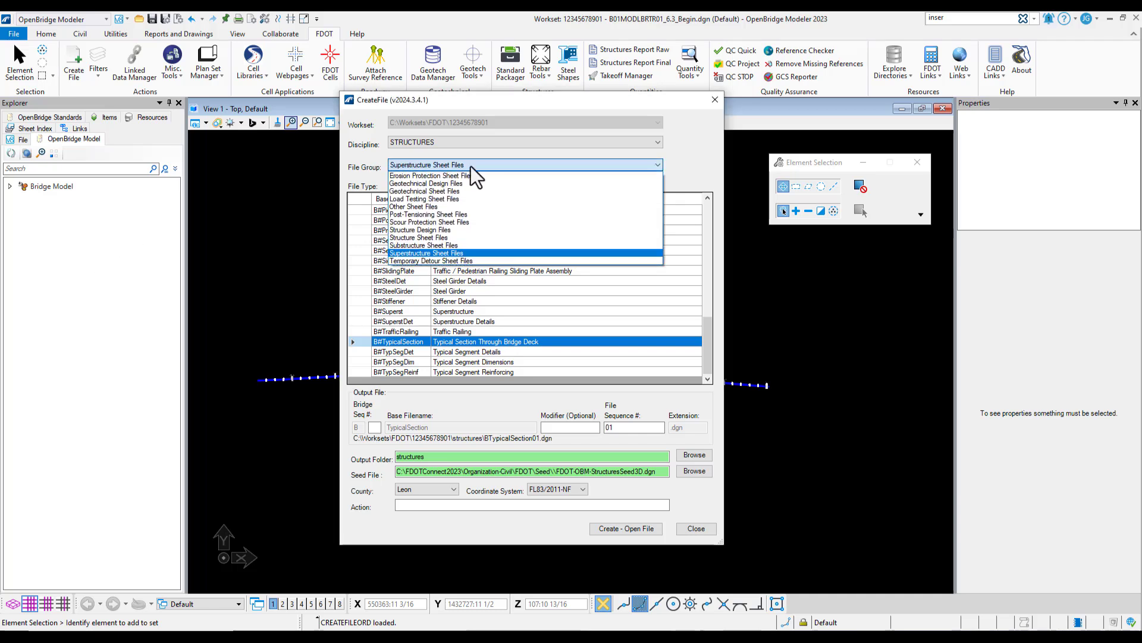
pyautogui.click(462, 238)
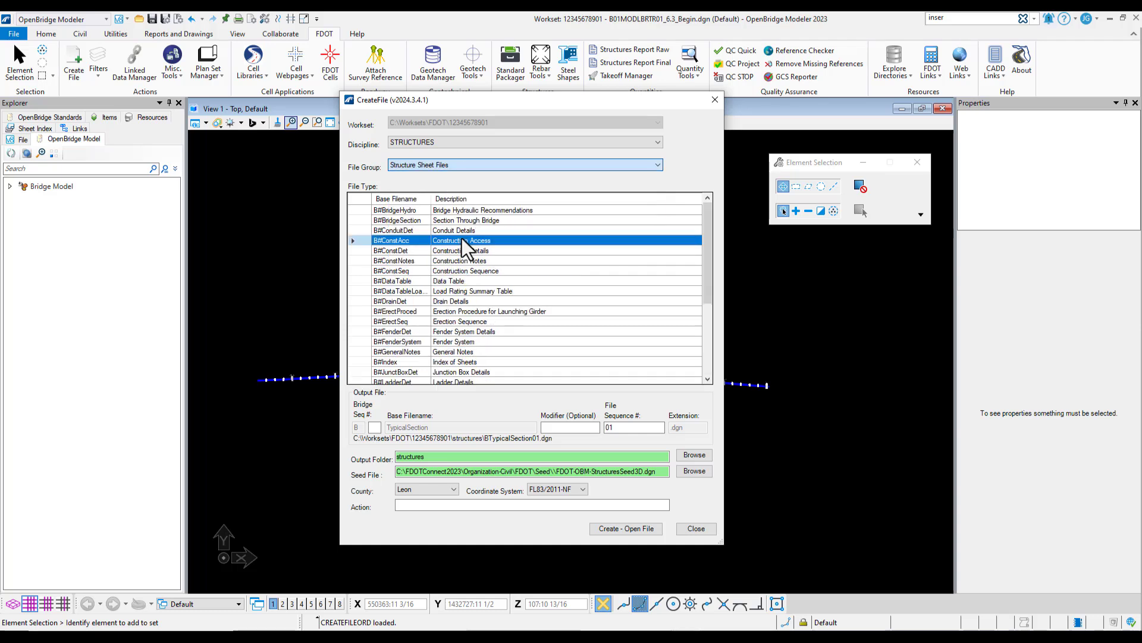
pyautogui.scroll(-5, 476, 262)
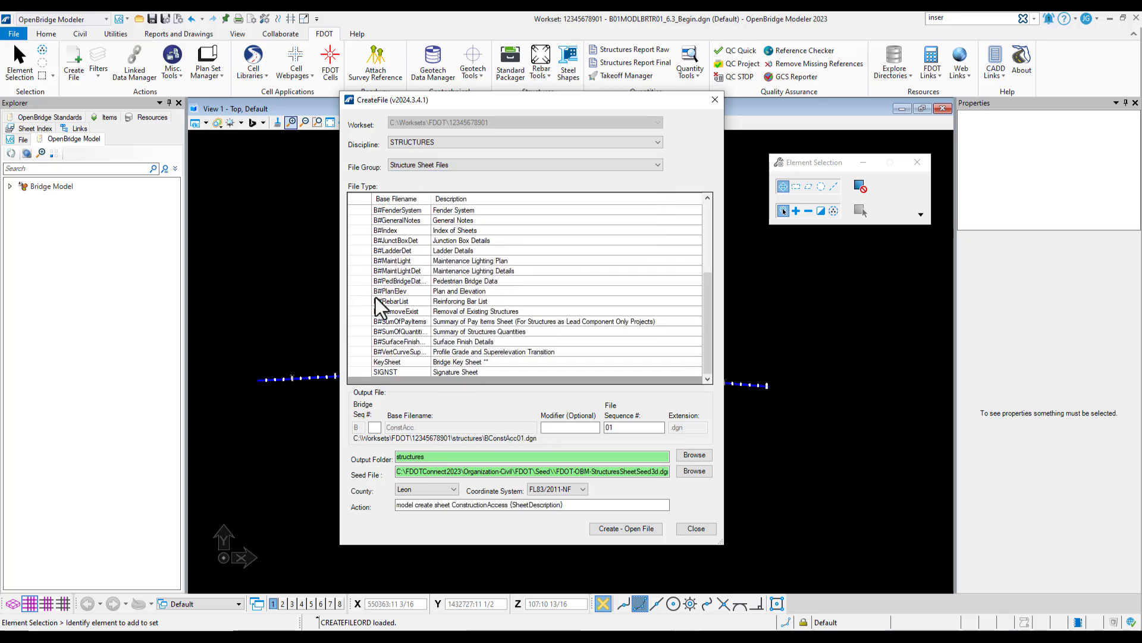
pyautogui.click(420, 292)
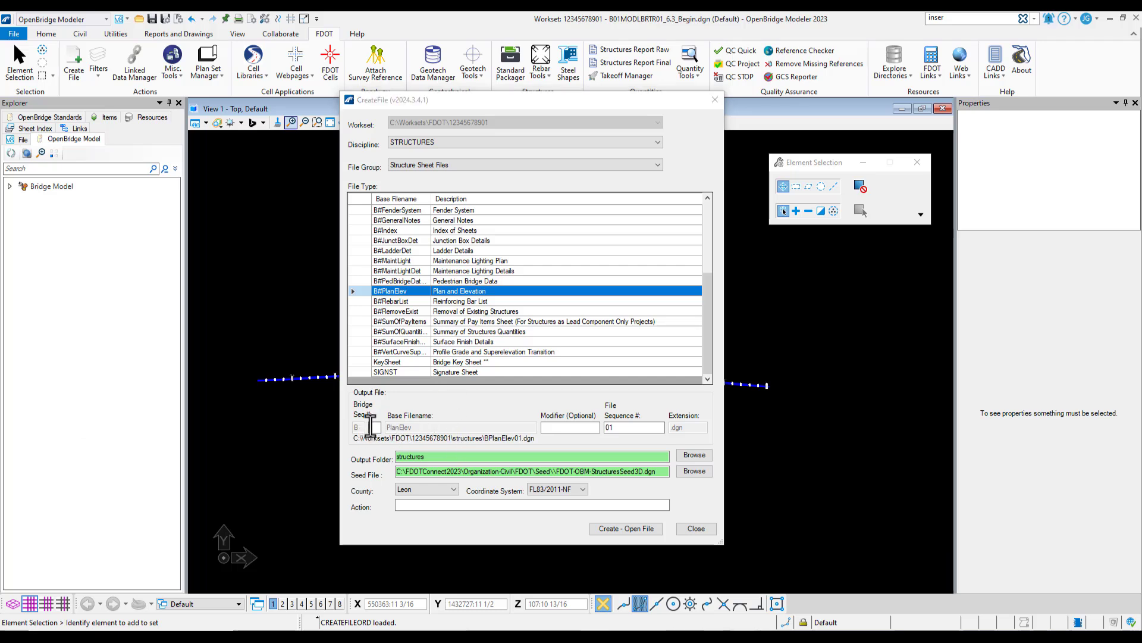
# Set the bridge sequence number to 01 and the county to Pasco, then create and open the plan and elevation file
pyautogui.click(374, 427)
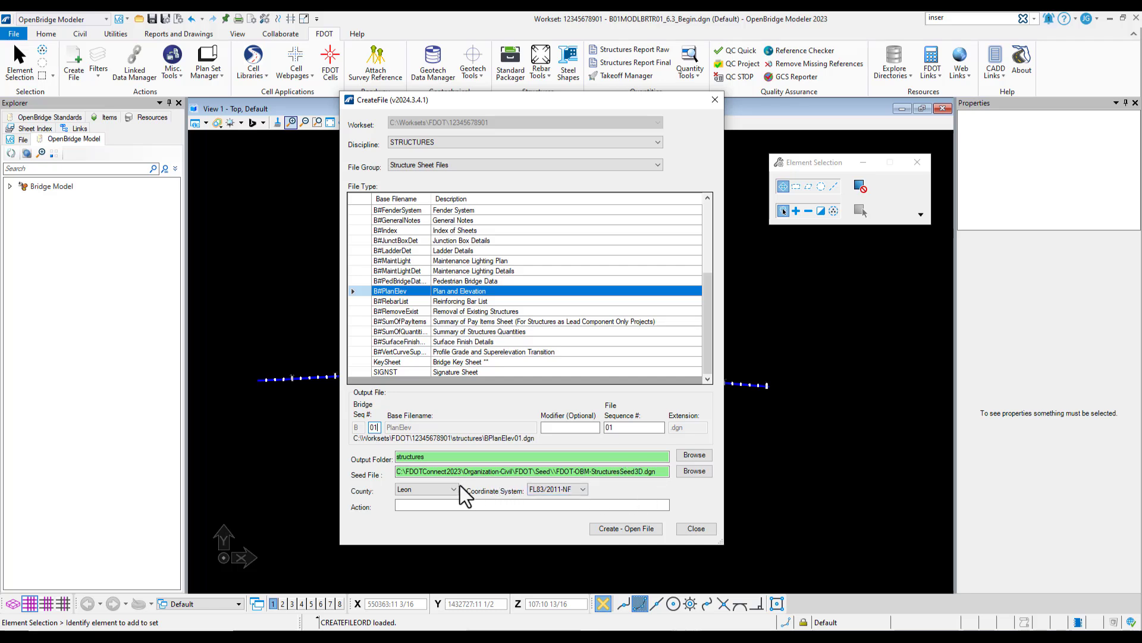
pyautogui.click(441, 497)
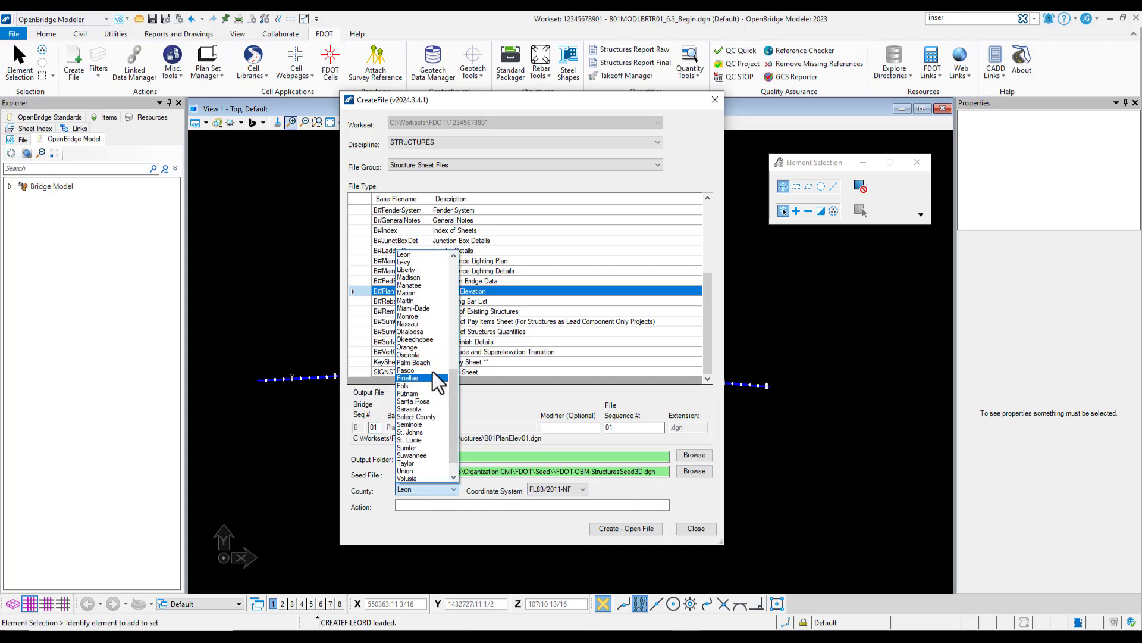
pyautogui.click(420, 371)
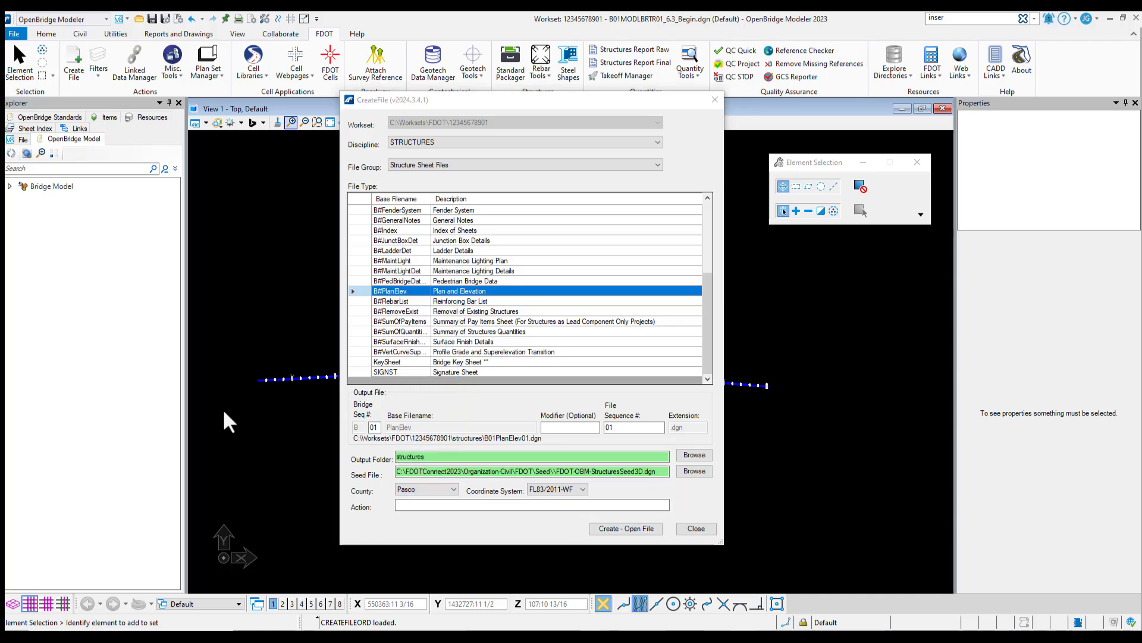
pyautogui.click(623, 530)
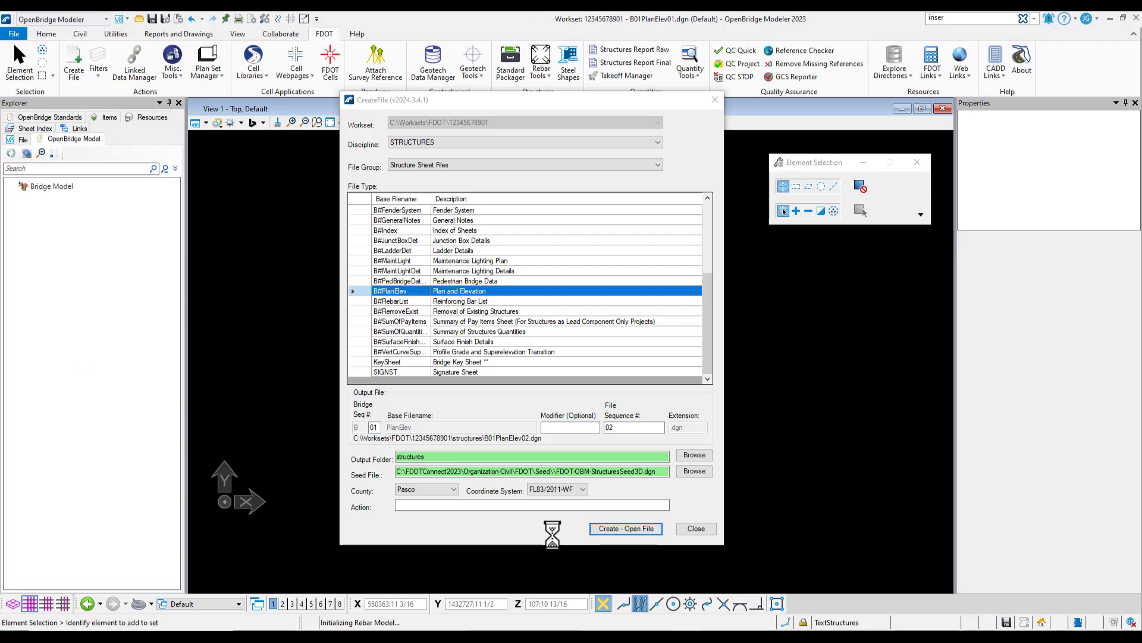
pyautogui.click(696, 529)
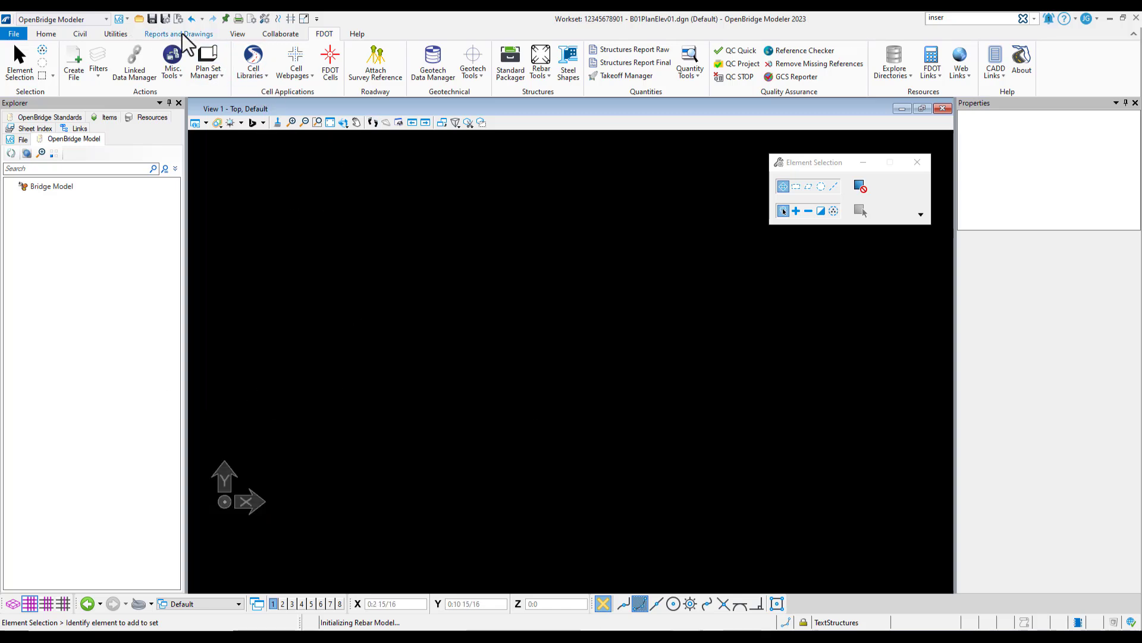
# Set the drawing's annotation scale to 1"=30'
pyautogui.click(205, 34)
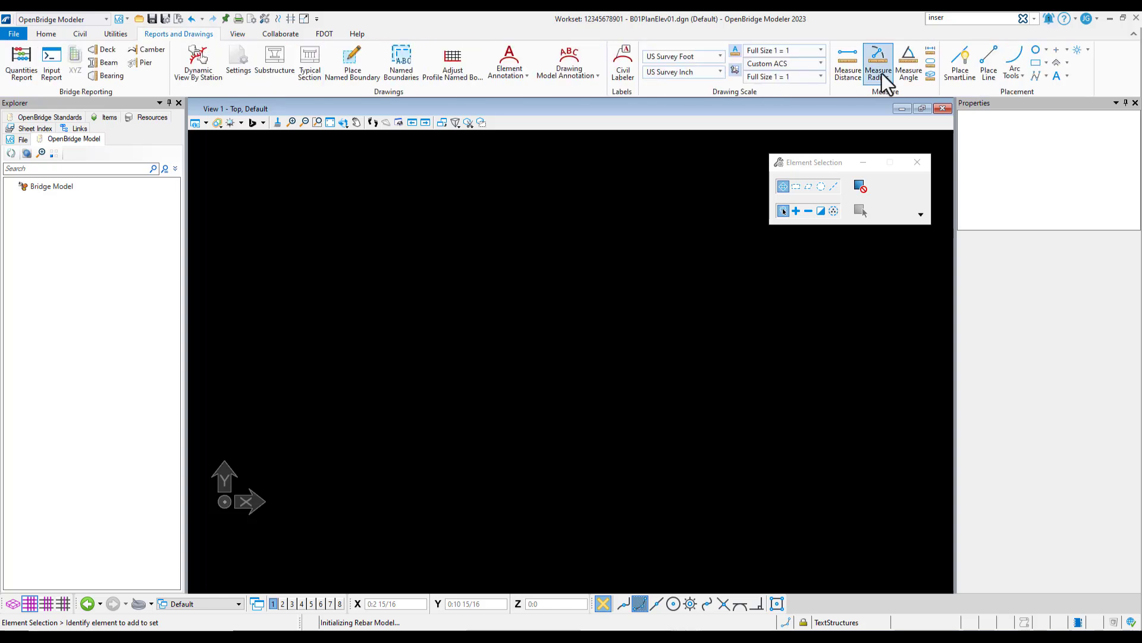
pyautogui.click(801, 49)
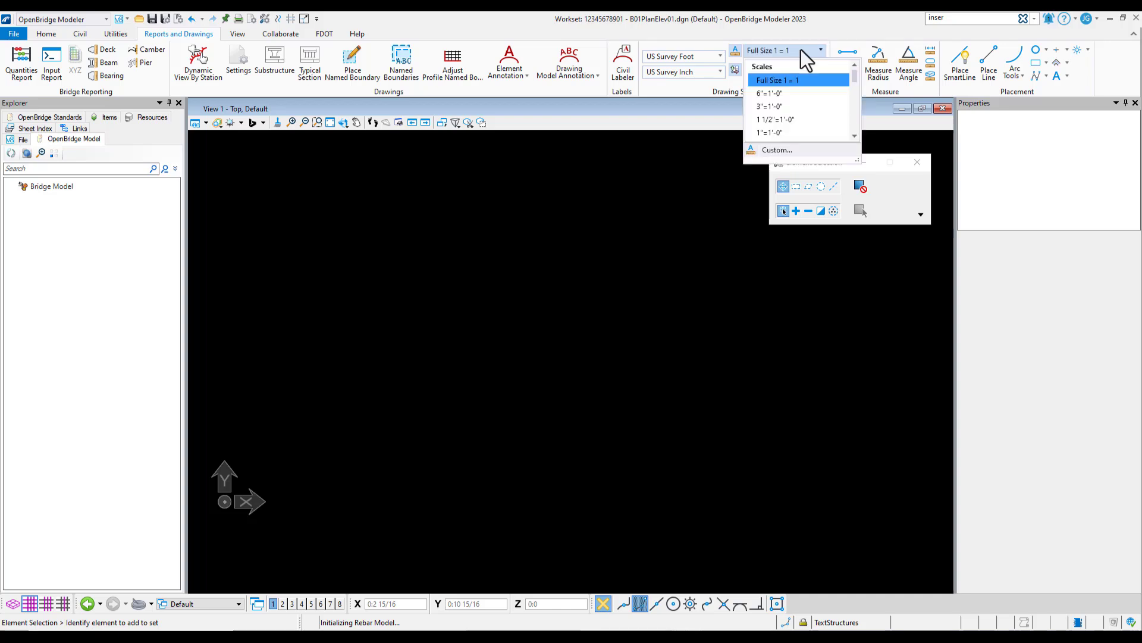
pyautogui.scroll(-6, 804, 106)
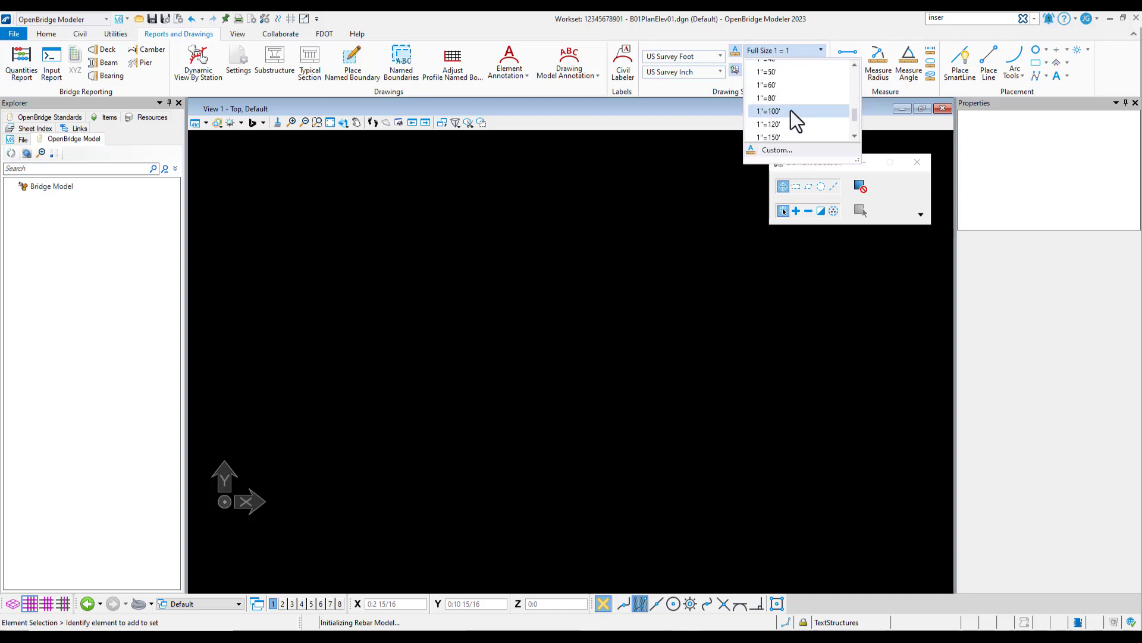
pyautogui.scroll(2, 790, 95)
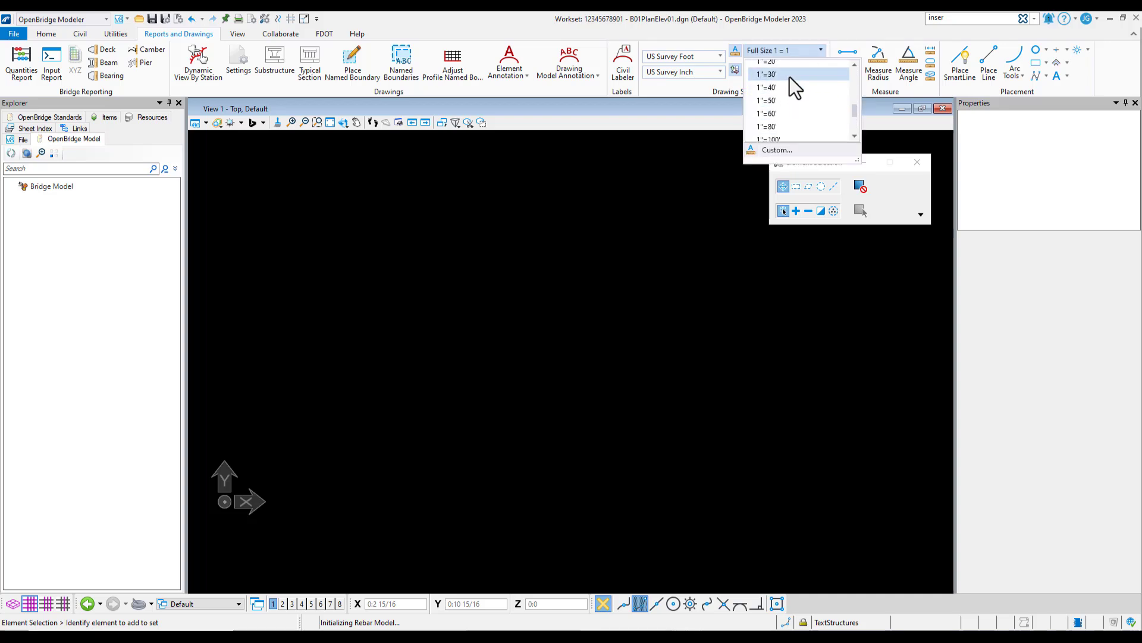
pyautogui.click(791, 75)
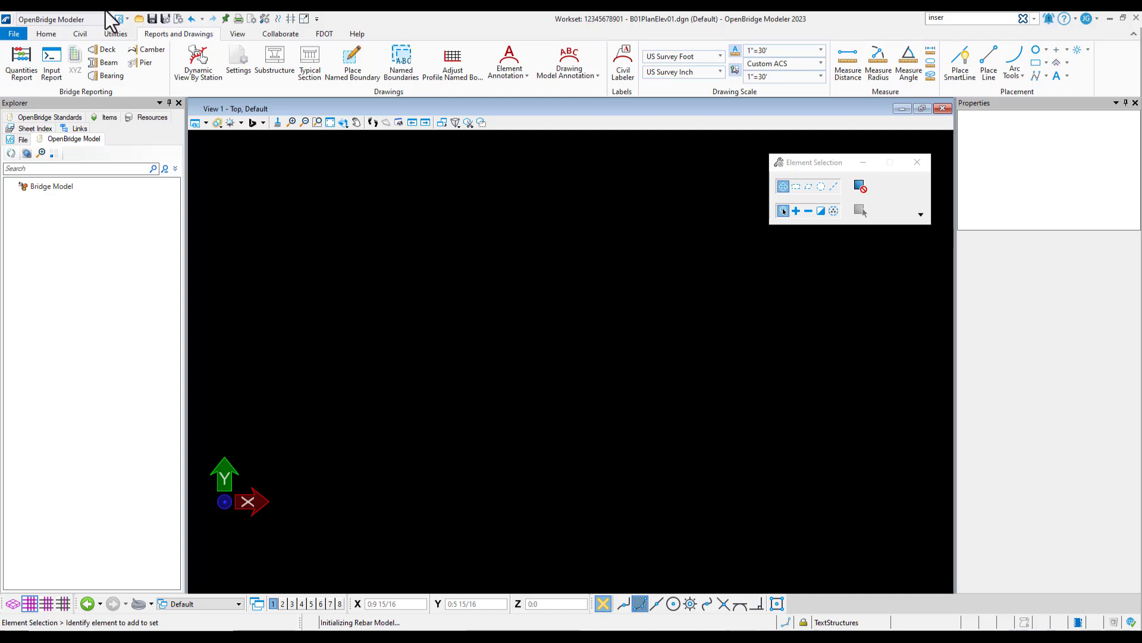
# Change both the name and the description of the Default model to PLAN
pyautogui.click(43, 34)
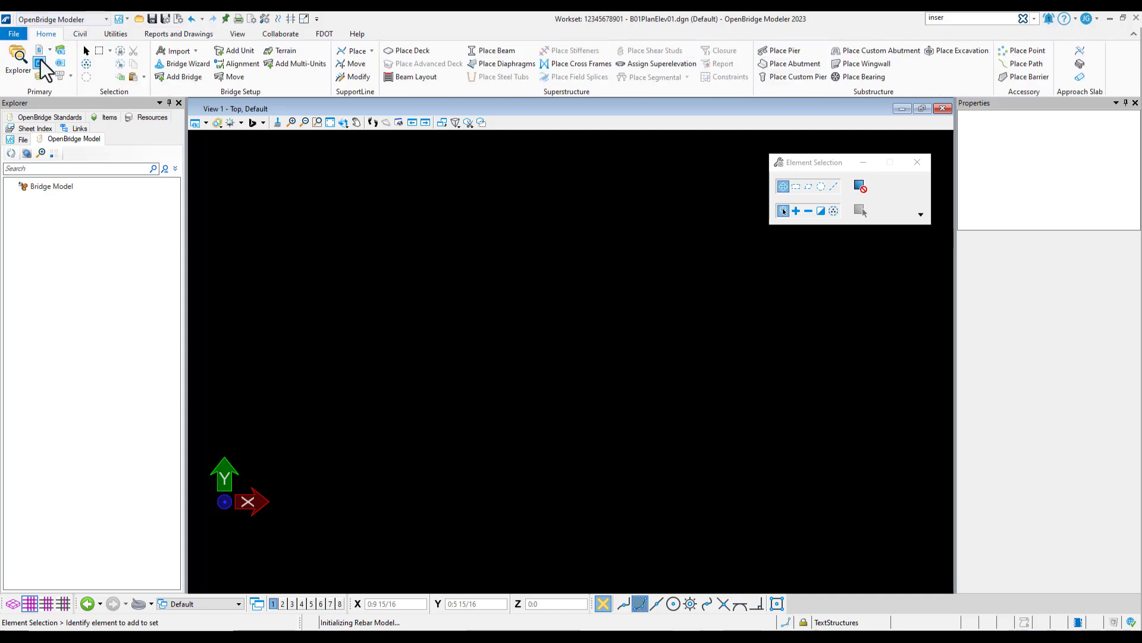
pyautogui.click(39, 63)
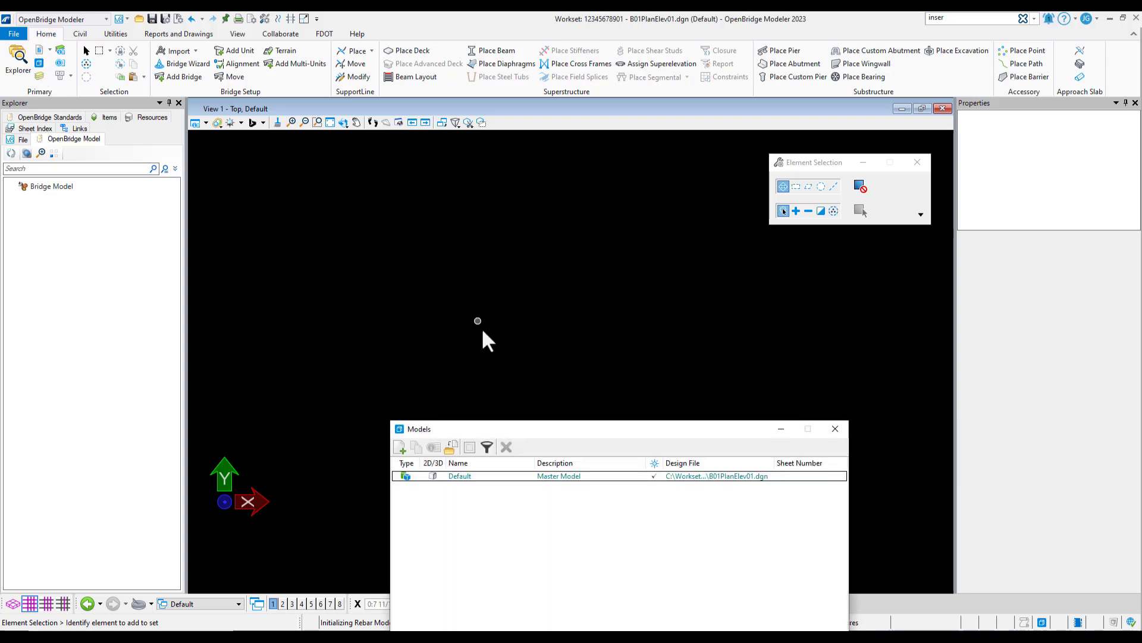
pyautogui.moveTo(498, 430); pyautogui.dragTo(427, 270)
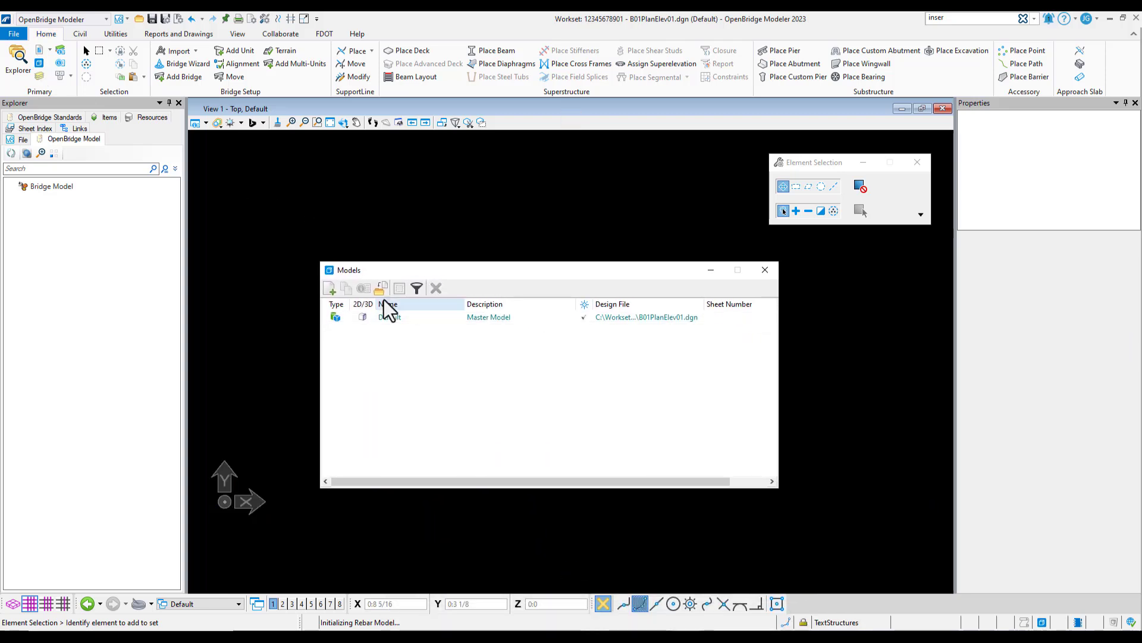
pyautogui.click(381, 318)
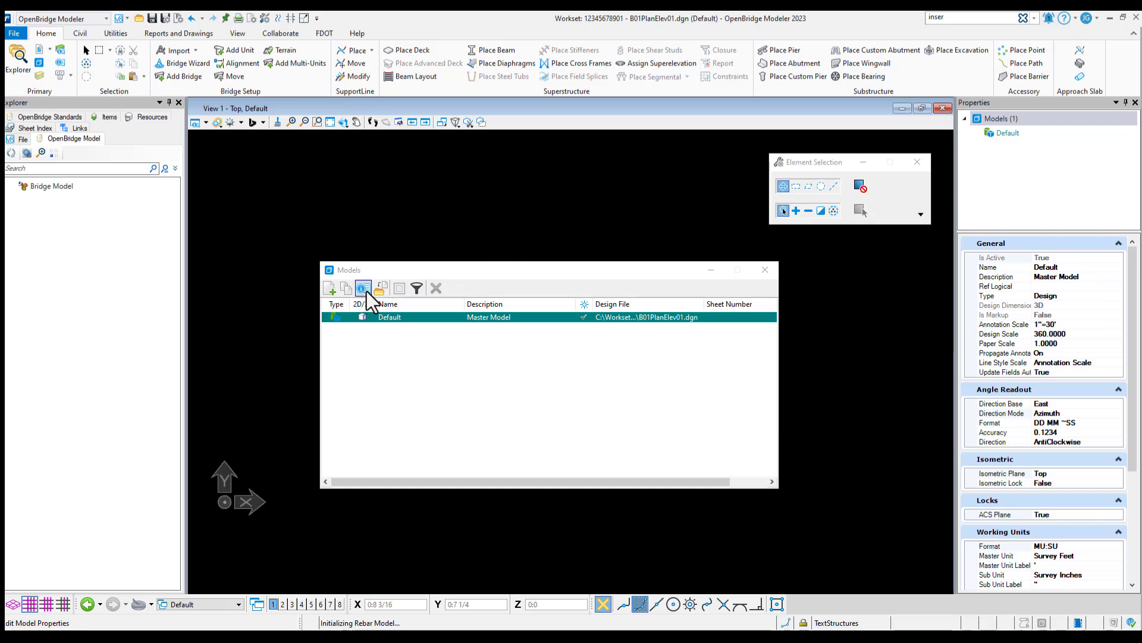
pyautogui.click(365, 290)
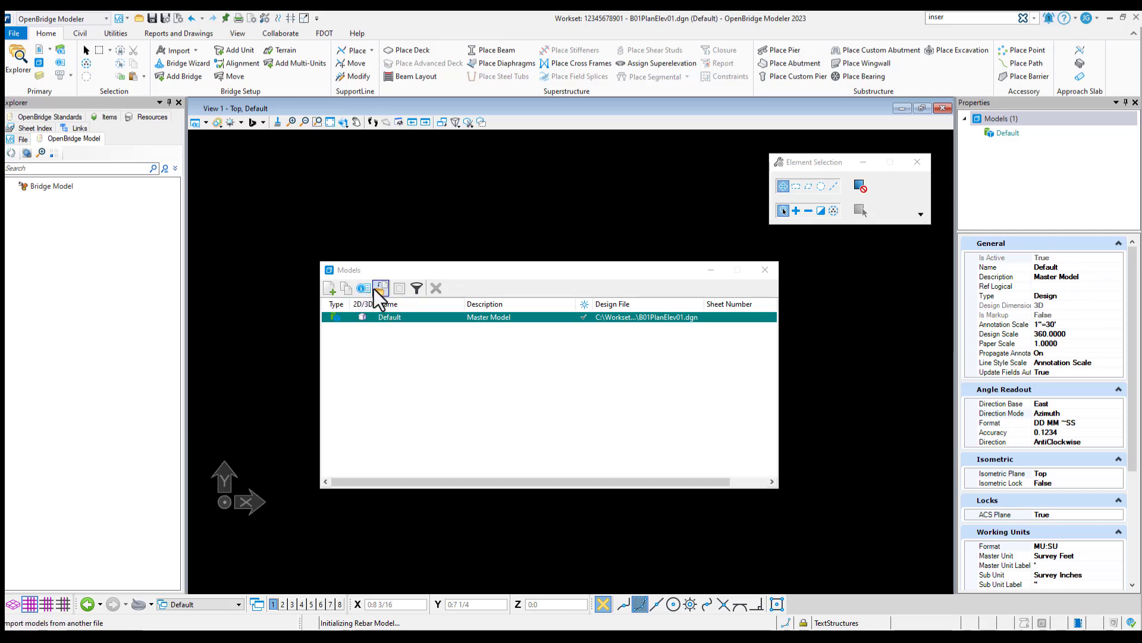
pyautogui.click(1068, 269)
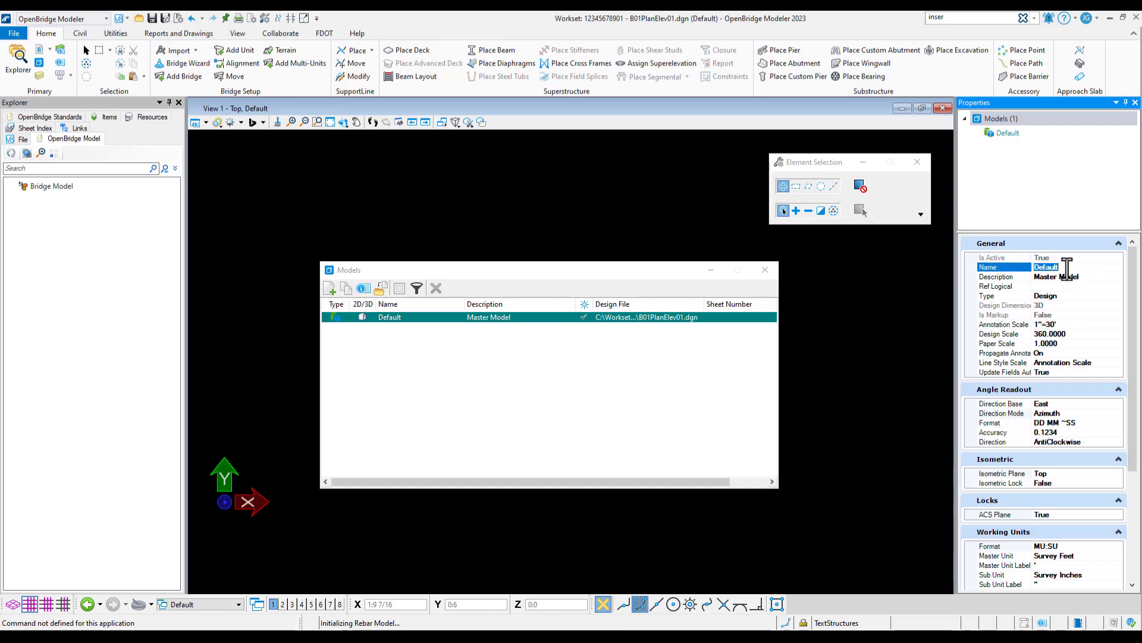
pyautogui.write('PLAN')
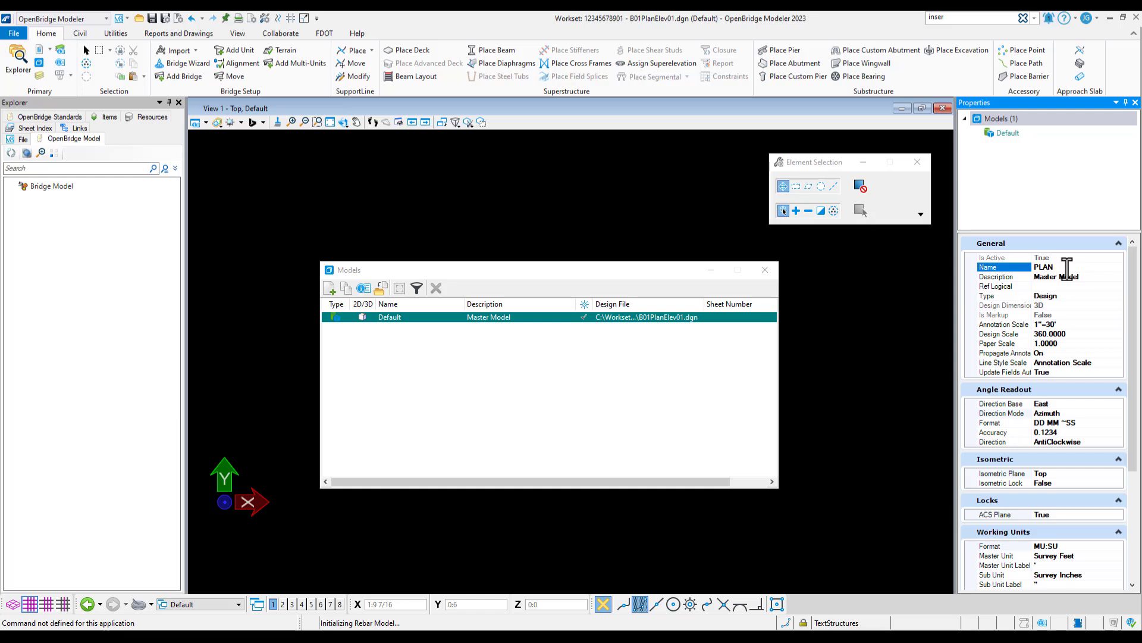
pyautogui.press('Tab')
pyautogui.write('PLA')
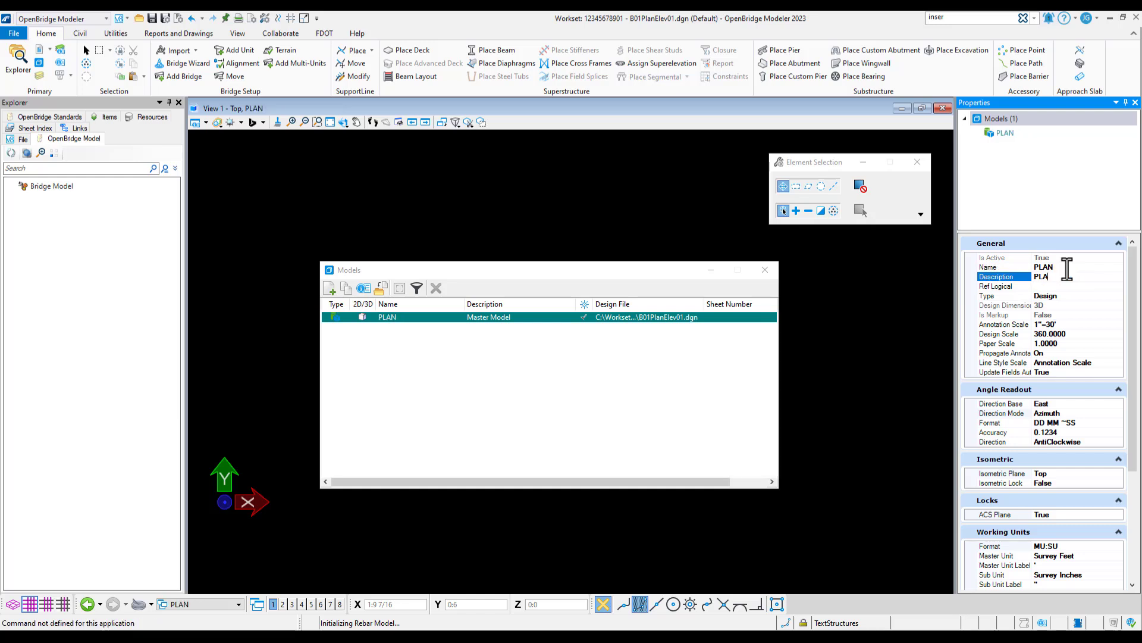
pyautogui.write('N')
pyautogui.press('Return')
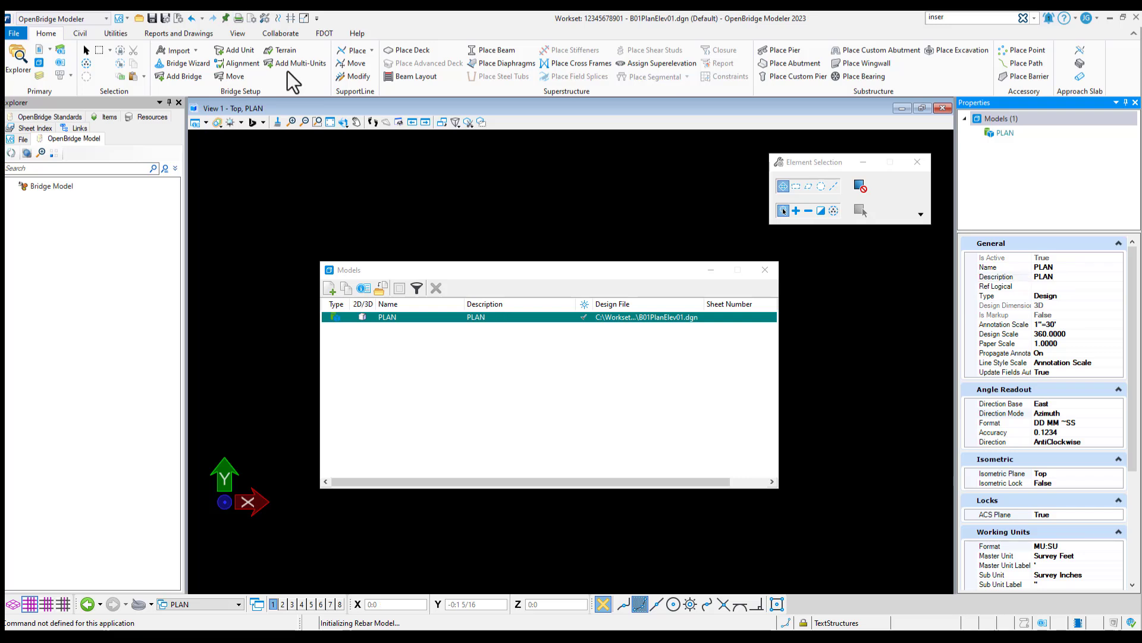
pyautogui.click(766, 270)
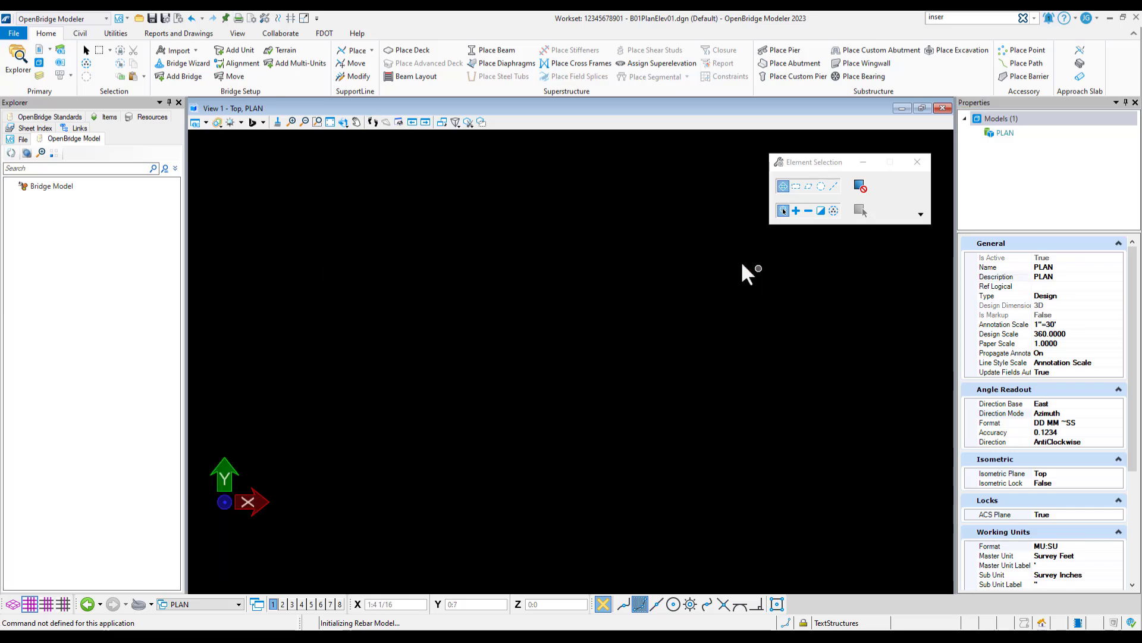
# Attach B01MODLBRTR01_6.3_Begin.dgn as a coincident reference with live nesting at depth 1, and fit the view to the bridge
pyautogui.click(39, 50)
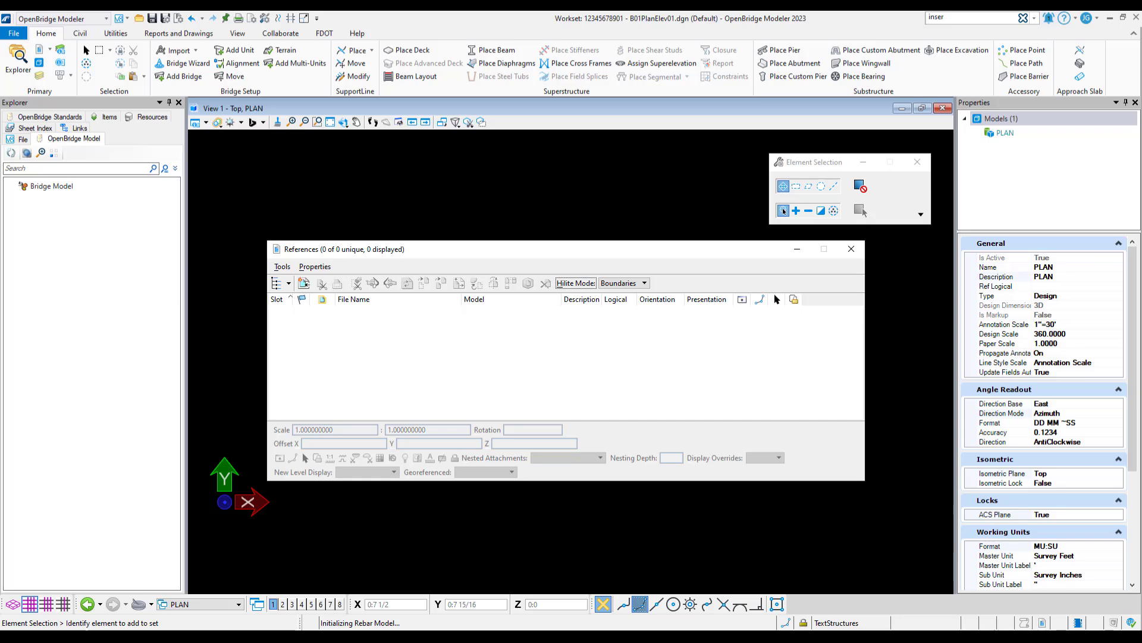
pyautogui.click(304, 283)
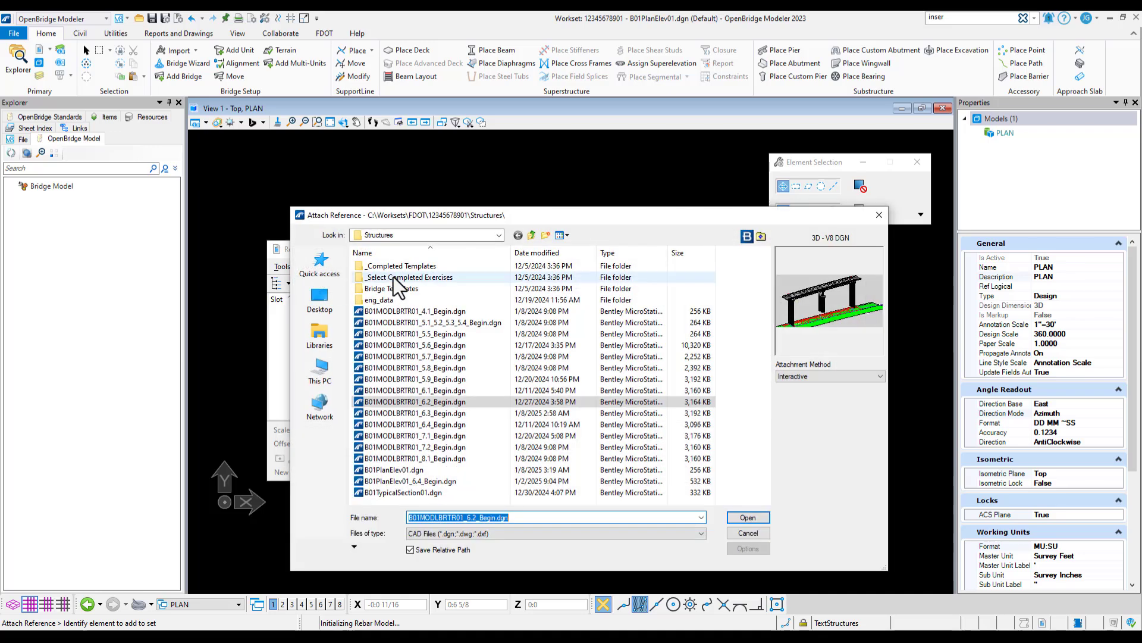
pyautogui.click(427, 413)
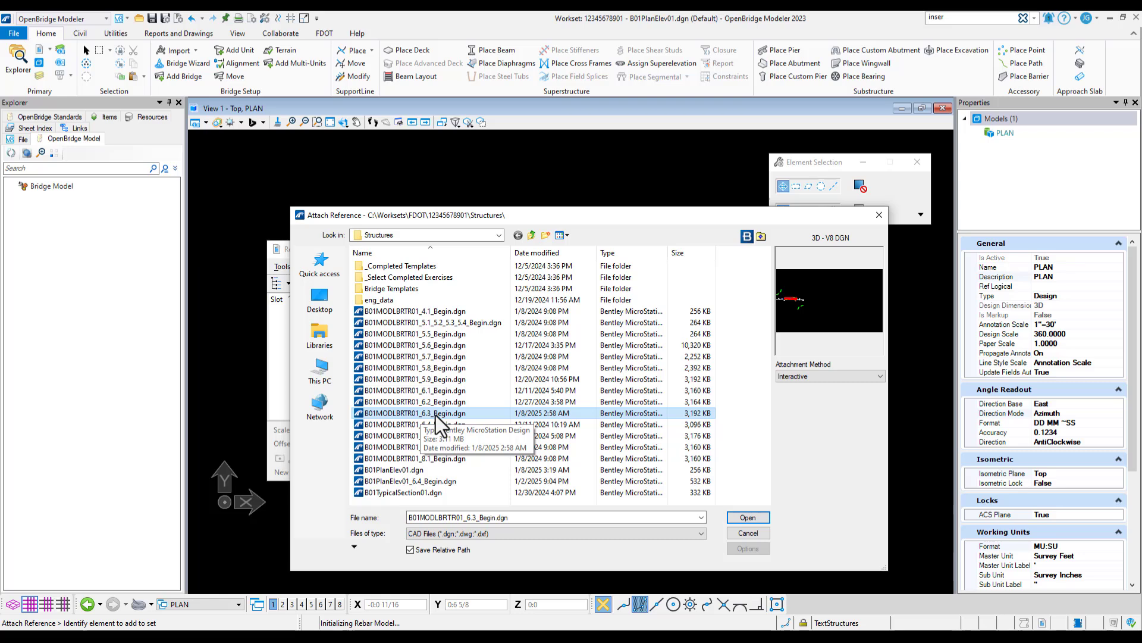
pyautogui.doubleClick(435, 415)
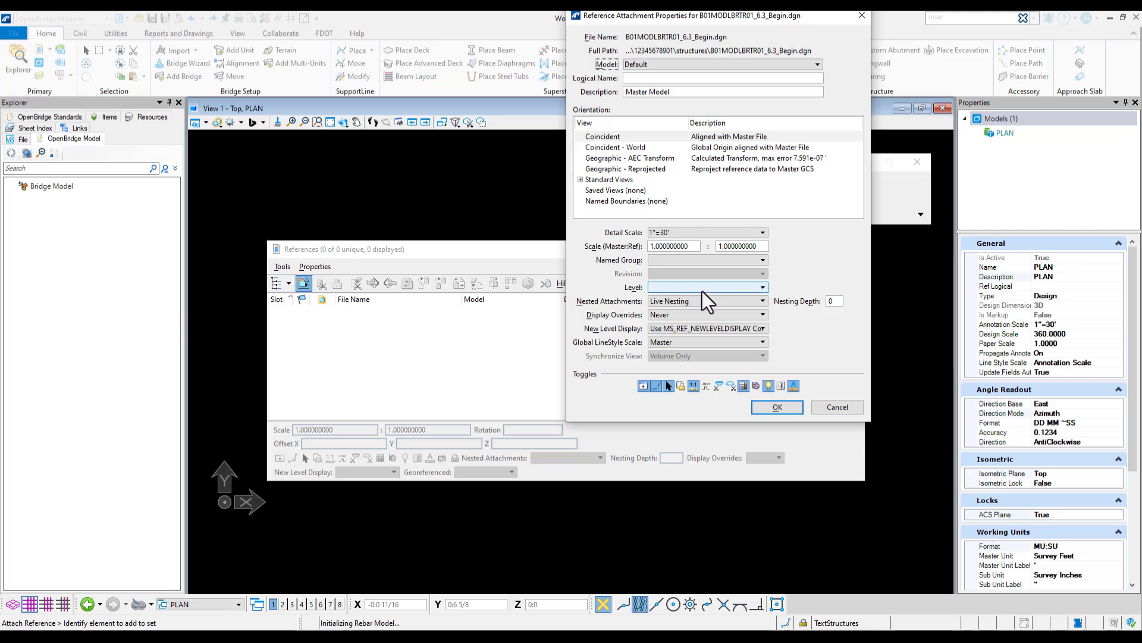
pyautogui.click(831, 300)
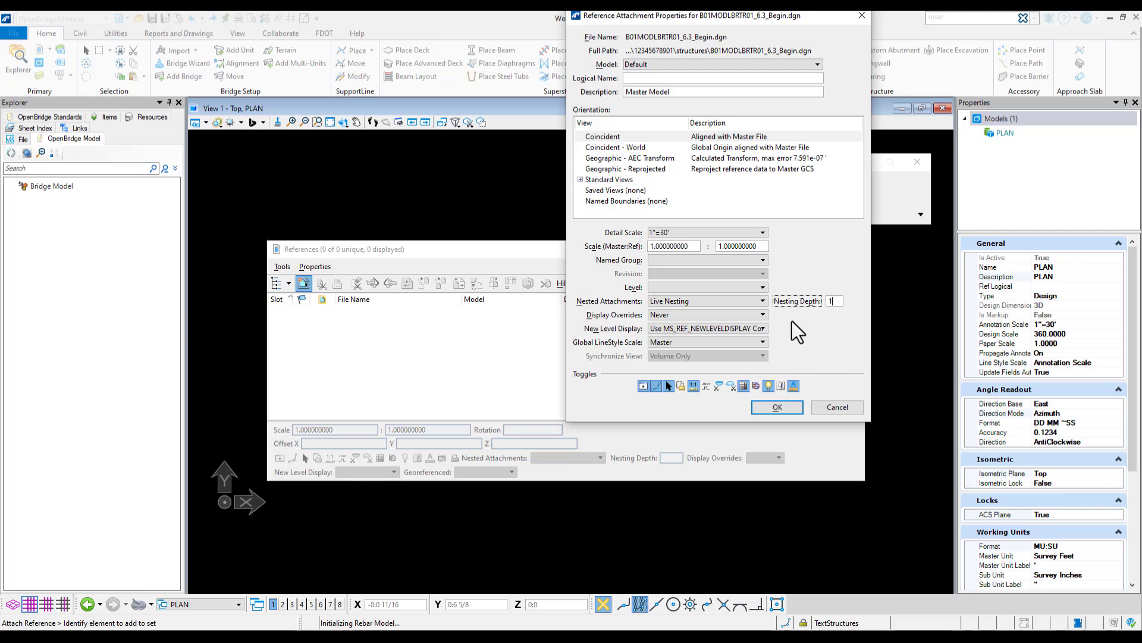
pyautogui.click(774, 407)
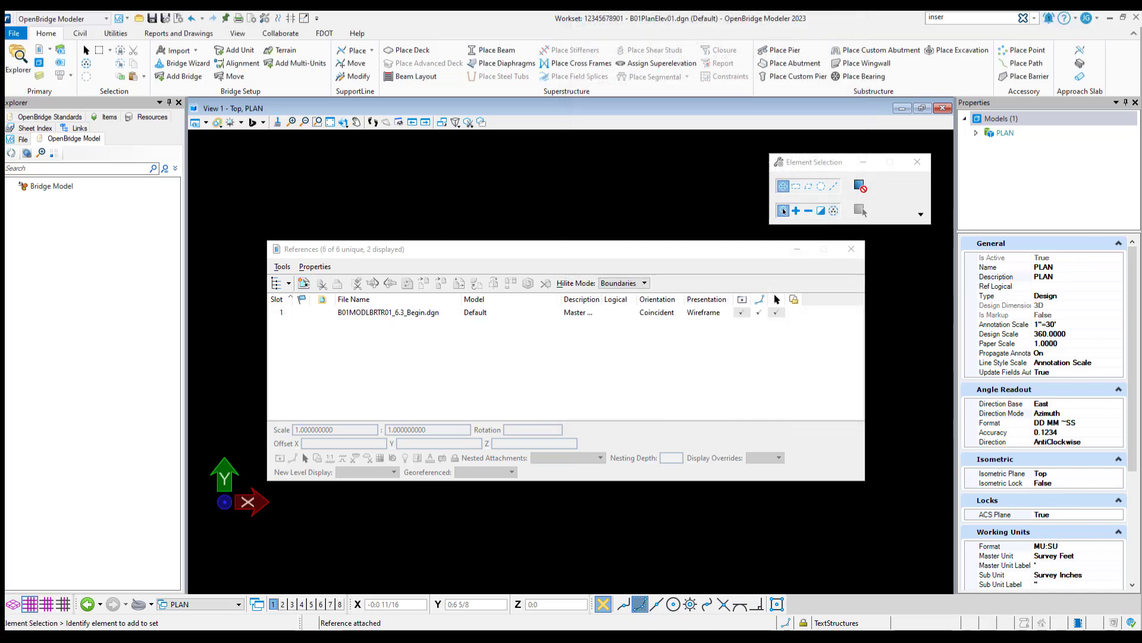
pyautogui.click(854, 249)
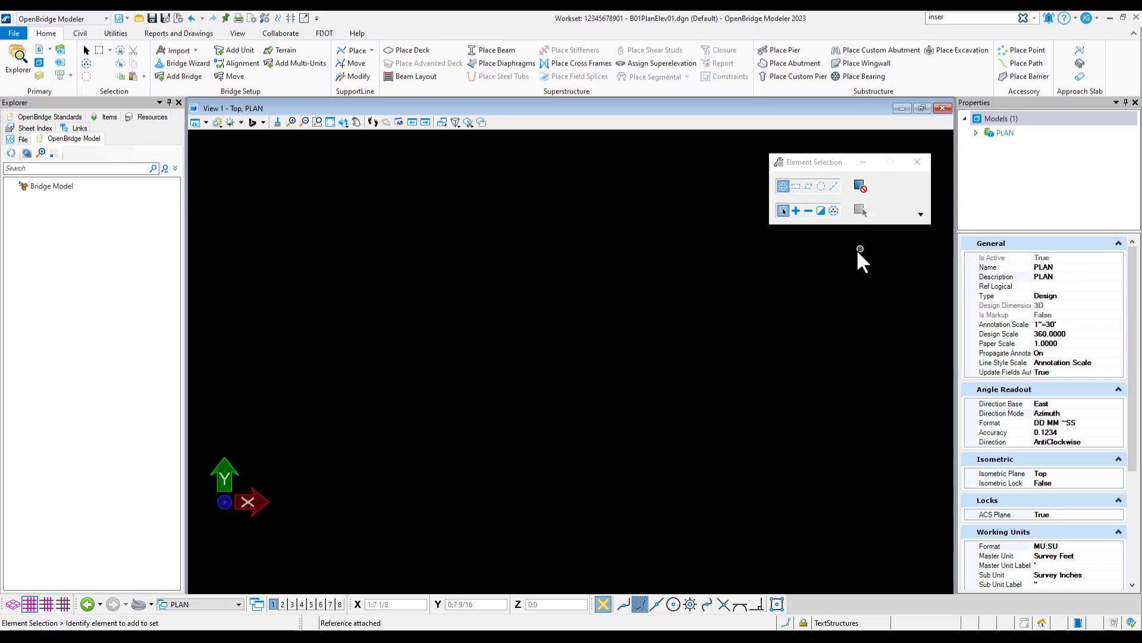
pyautogui.click(331, 121)
pyautogui.click(485, 310)
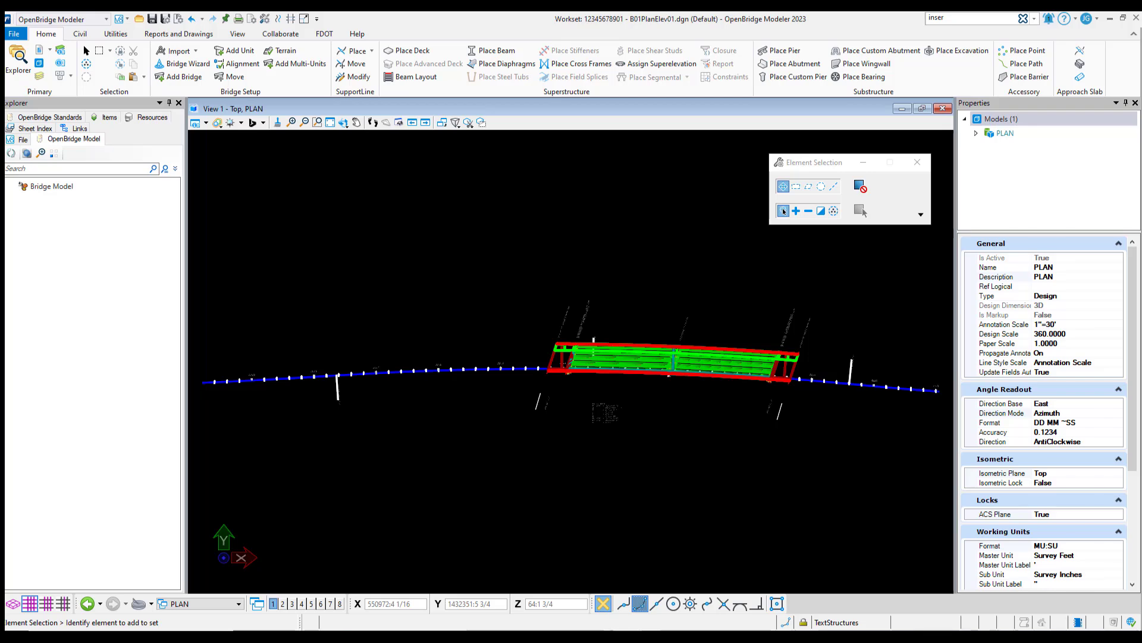
# Switch to the Drawing workflow and make ClipDrawingBound_dp the active level
pyautogui.click(80, 34)
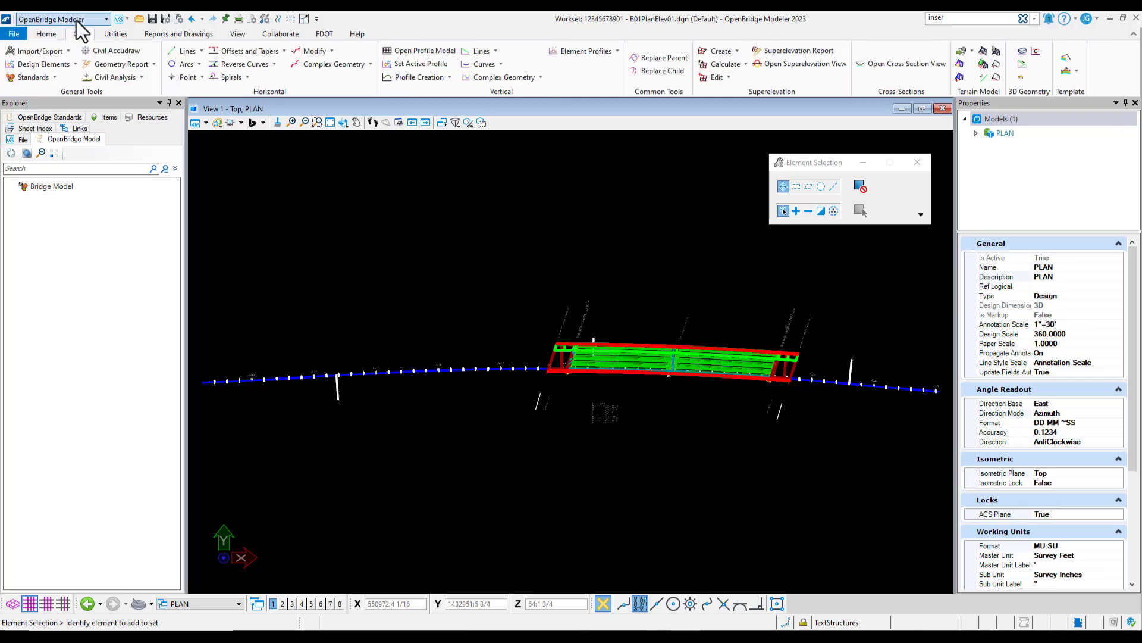
pyautogui.click(78, 19)
pyautogui.click(37, 96)
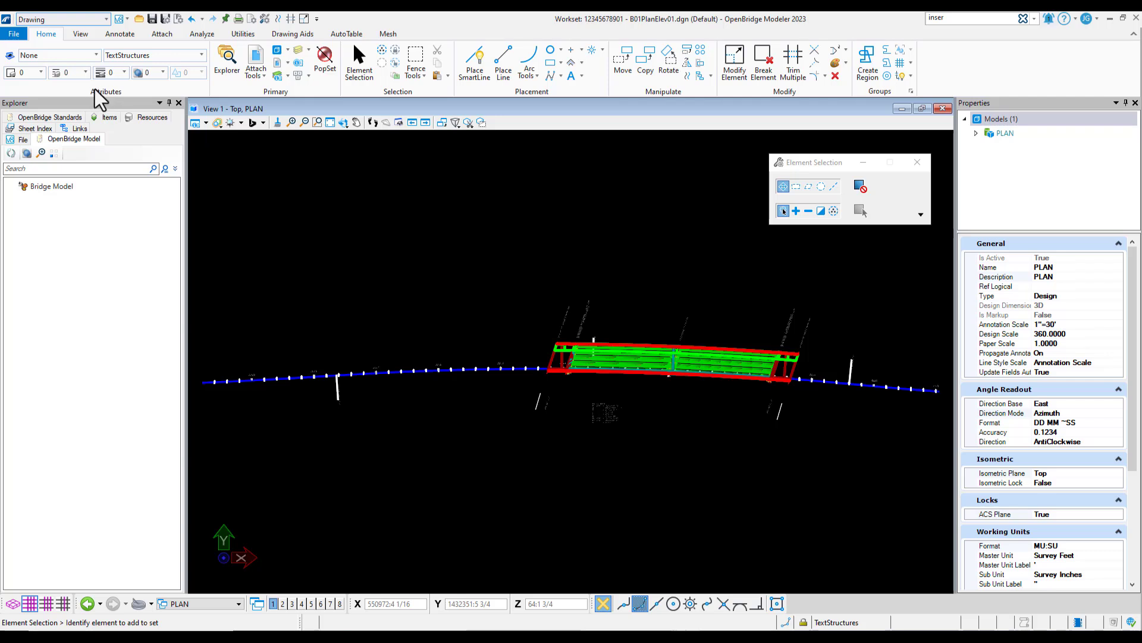
pyautogui.click(178, 55)
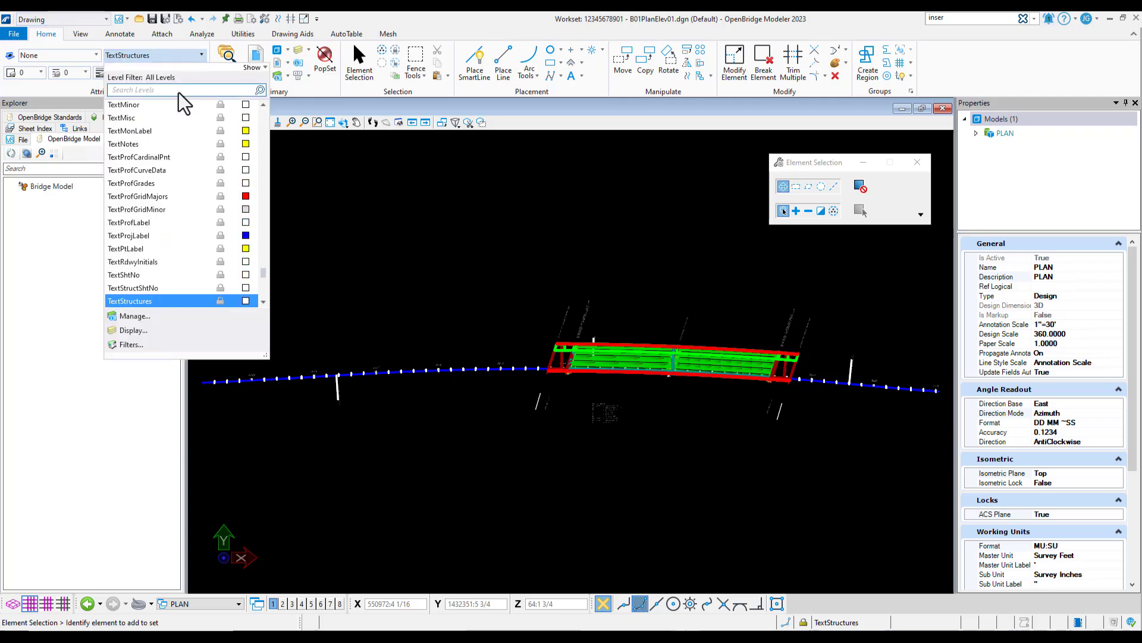
pyautogui.press('c')
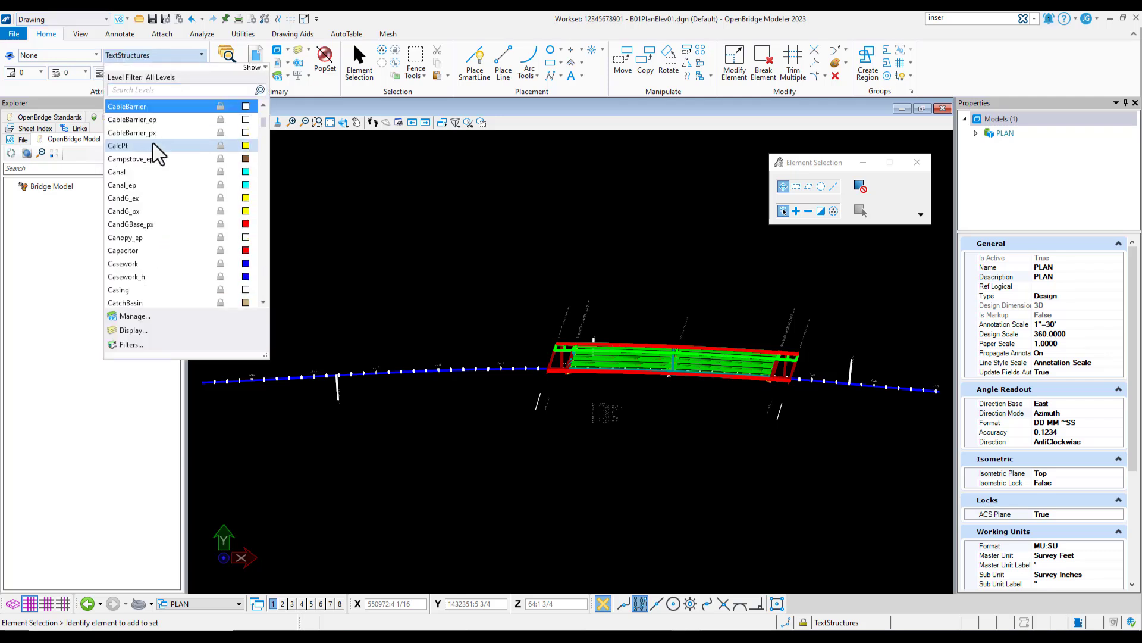
pyautogui.scroll(-1, 149, 163)
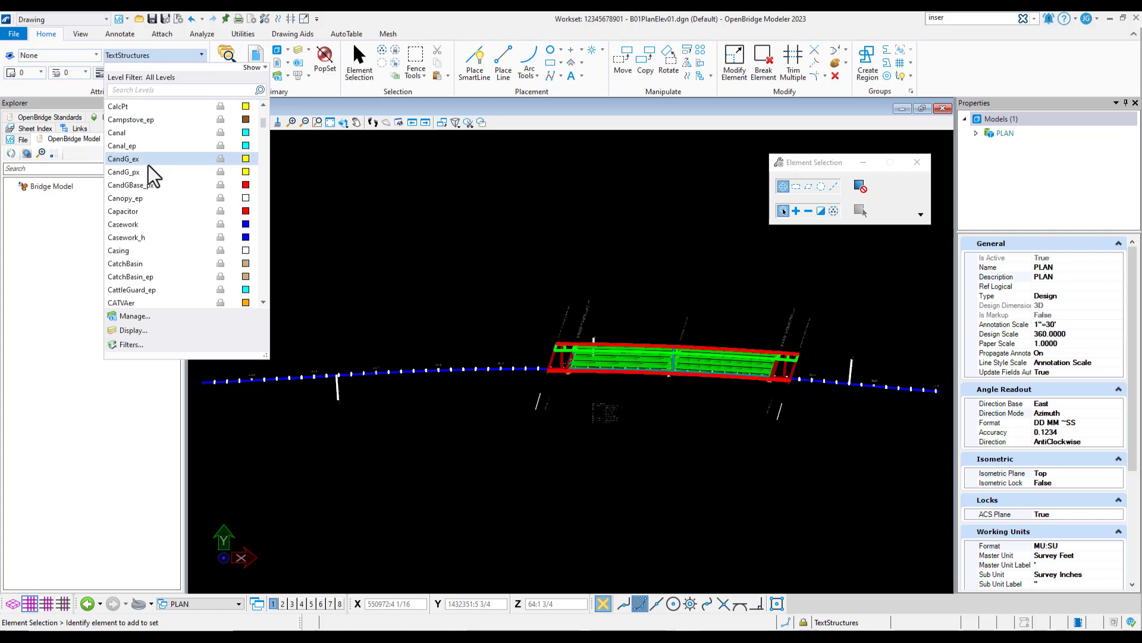
pyautogui.scroll(-6, 148, 165)
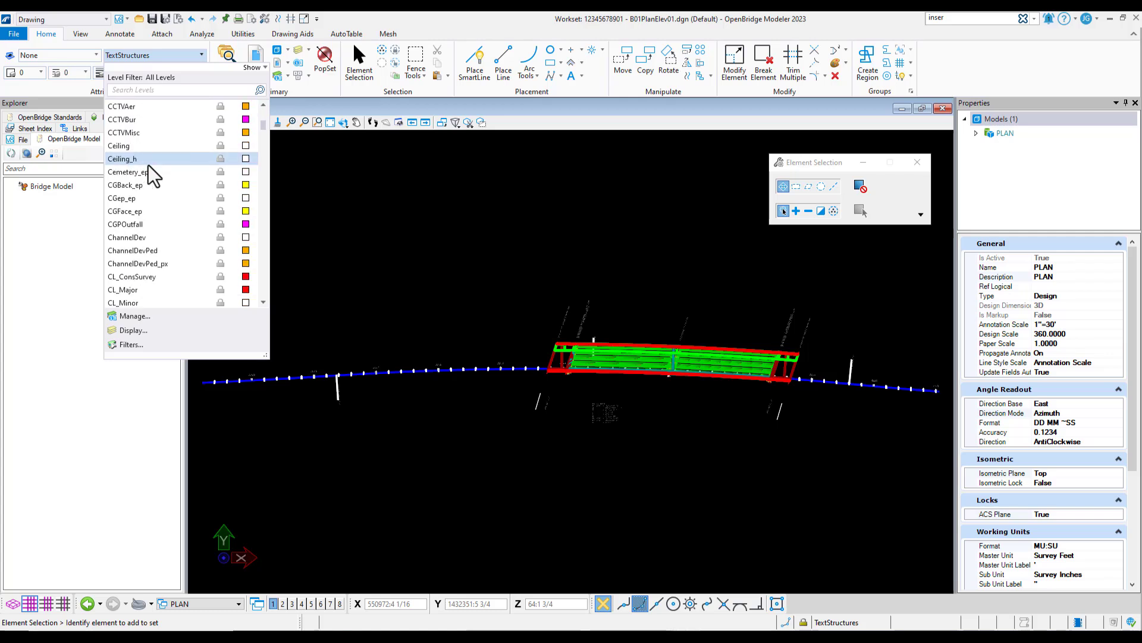
pyautogui.scroll(-5, 148, 165)
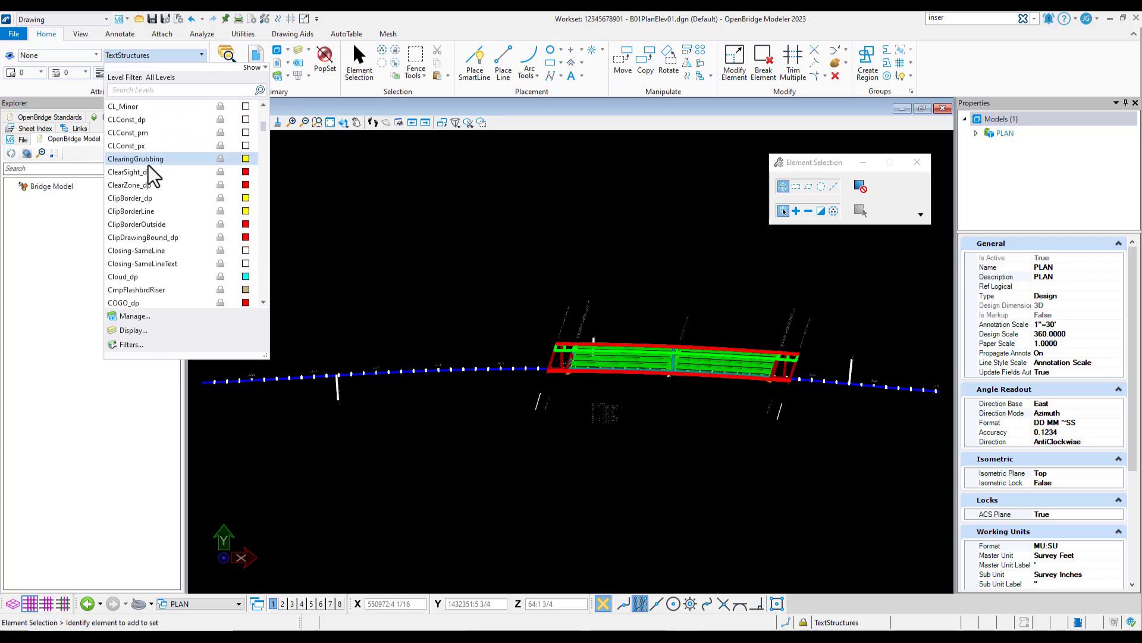
pyautogui.click(144, 237)
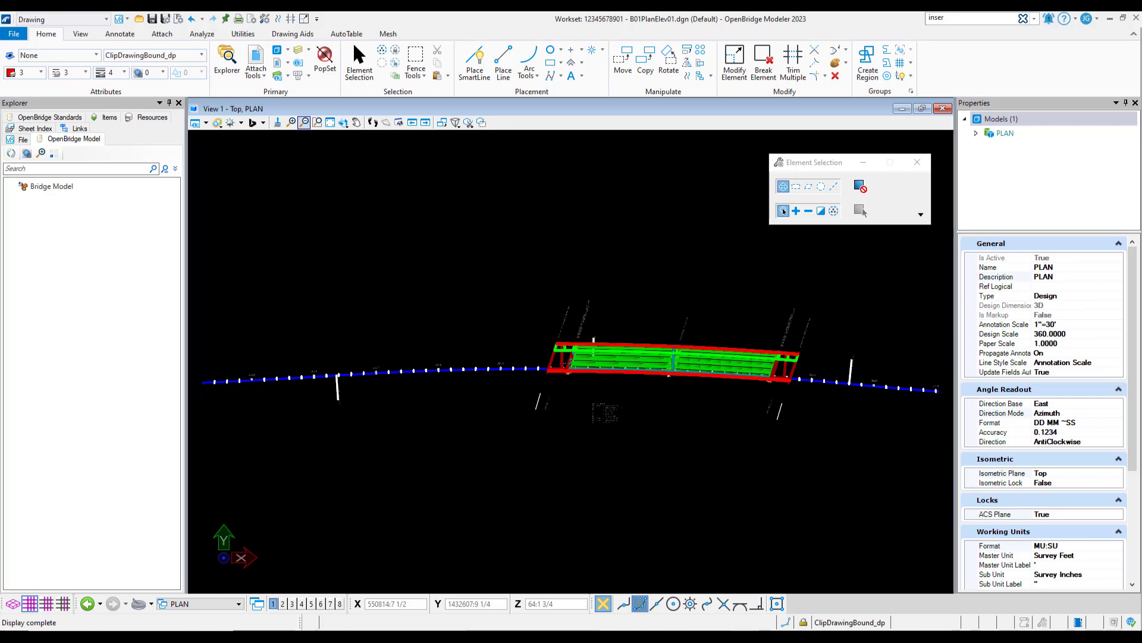
# Turn off the display of all levels in the referenced B01MODLBRTR01_6.3_Begin.dgn bridge model
pyautogui.click(299, 51)
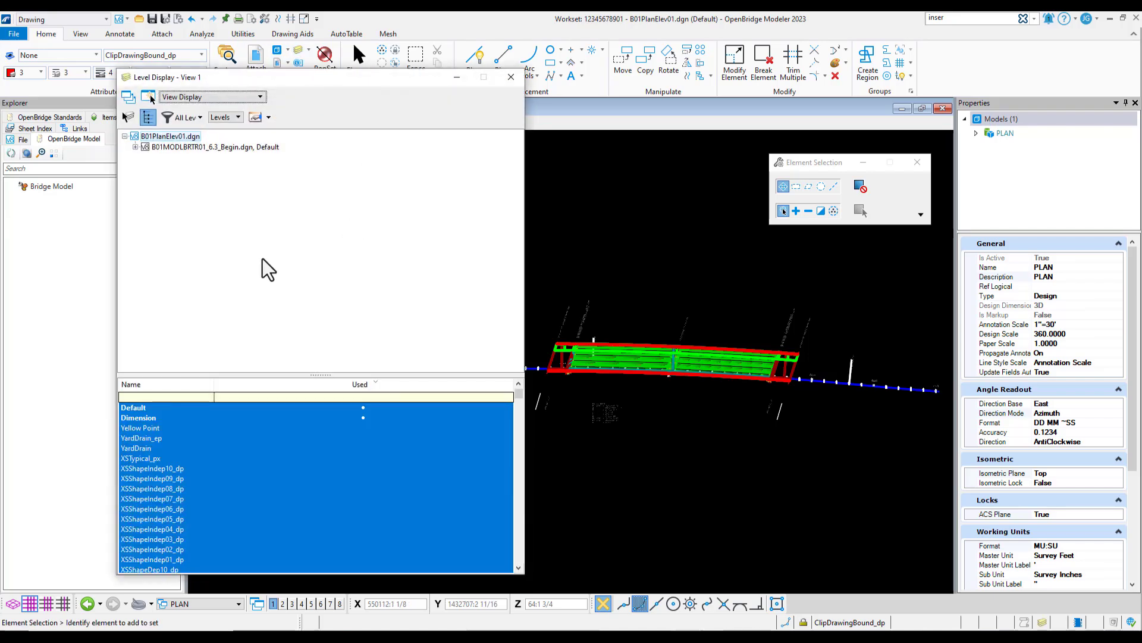
pyautogui.click(213, 149)
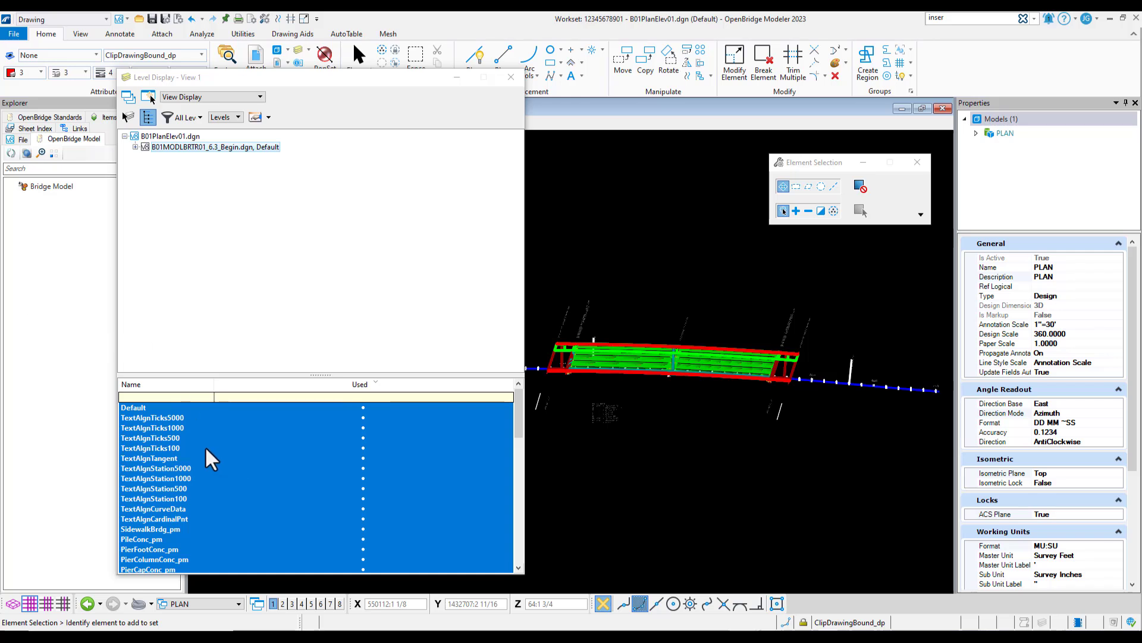
pyautogui.rightClick(255, 417)
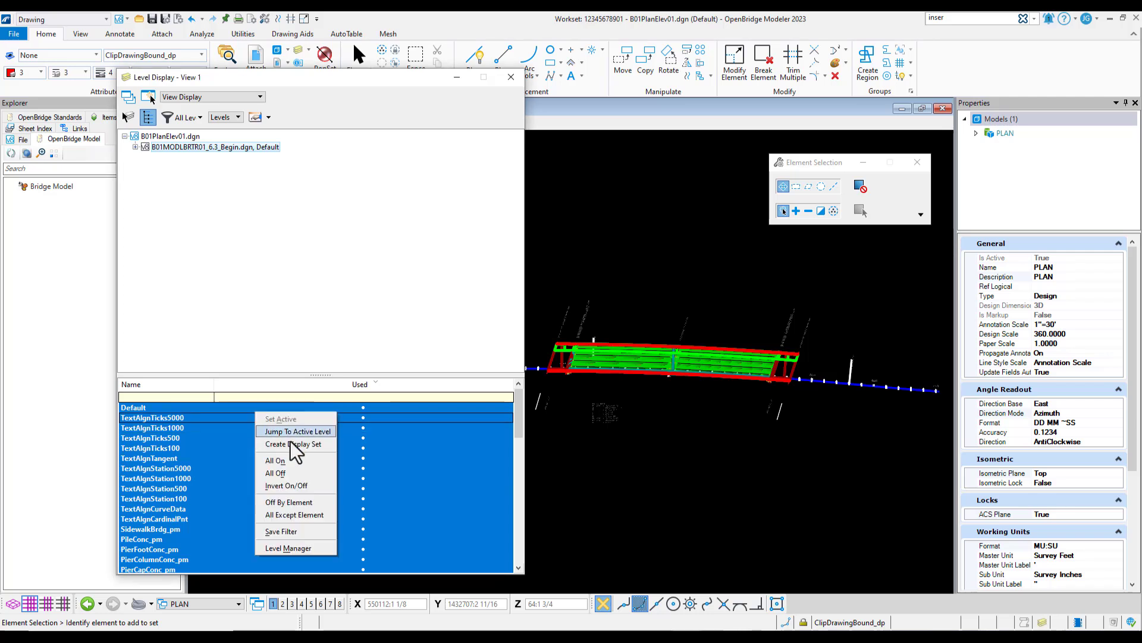
pyautogui.click(296, 473)
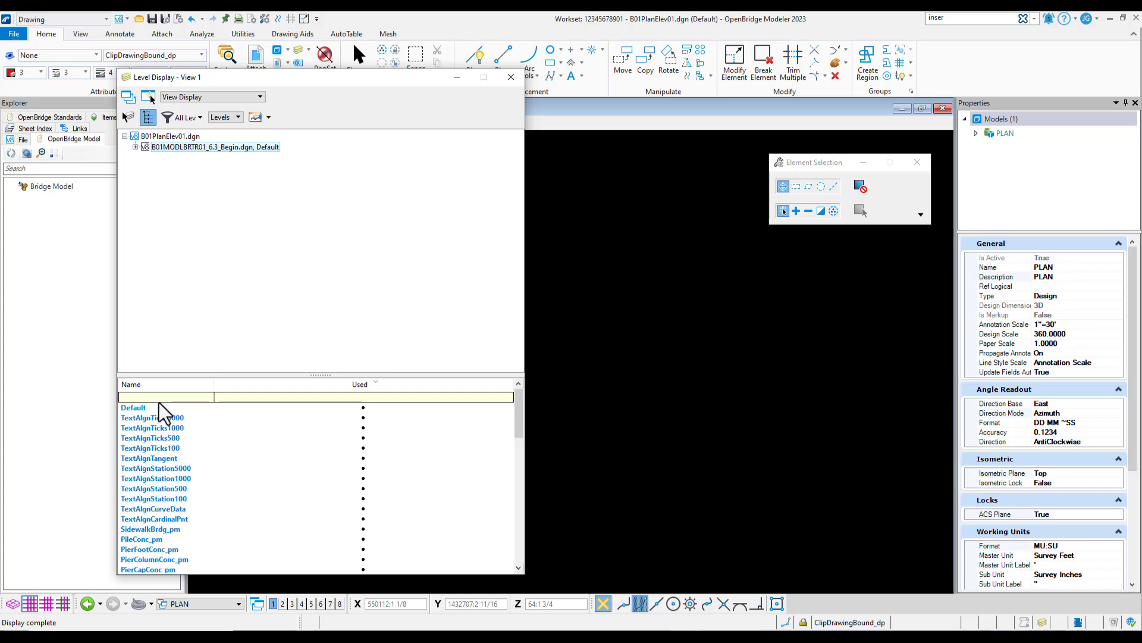
# Turn on the PierColumnConc_pm, PierCapConc_pm, EndBentCheekWallConc_pm and EndBentCapConc_pm levels of the bridge reference
pyautogui.scroll(-2, 166, 470)
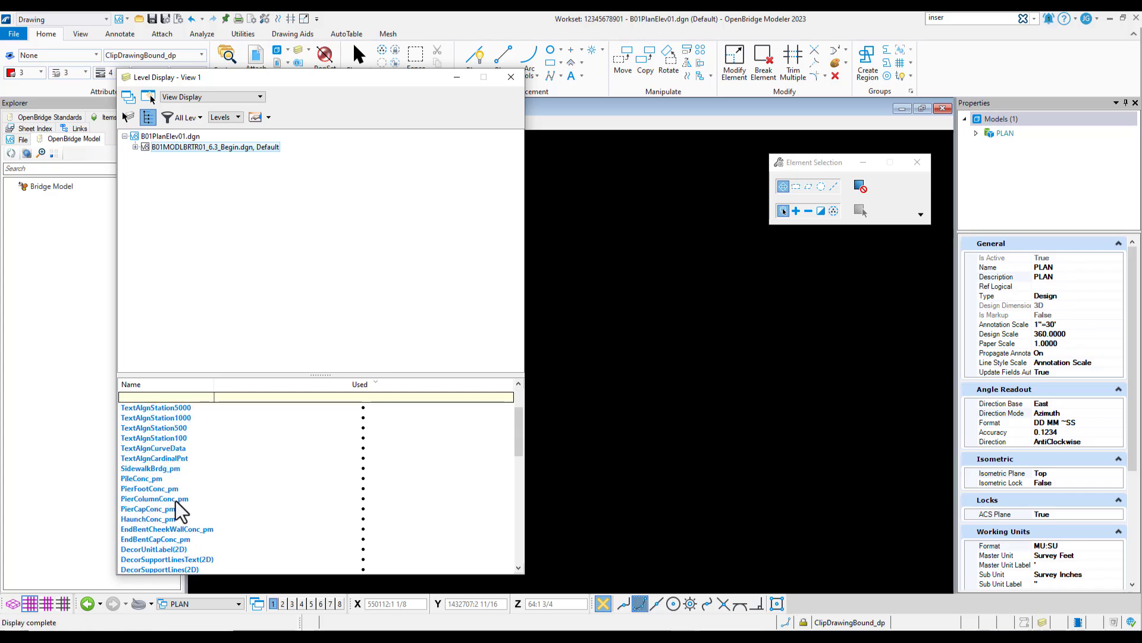
pyautogui.click(184, 500)
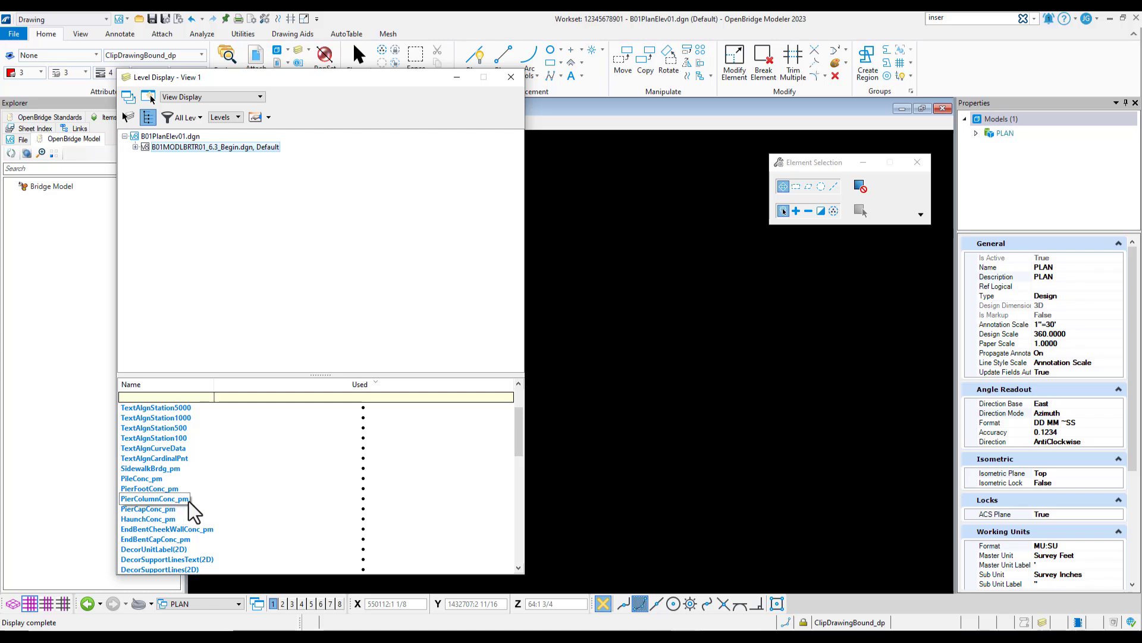
pyautogui.click(190, 500)
pyautogui.keyDown('shift'); pyautogui.click(167, 509); pyautogui.keyUp('shift')
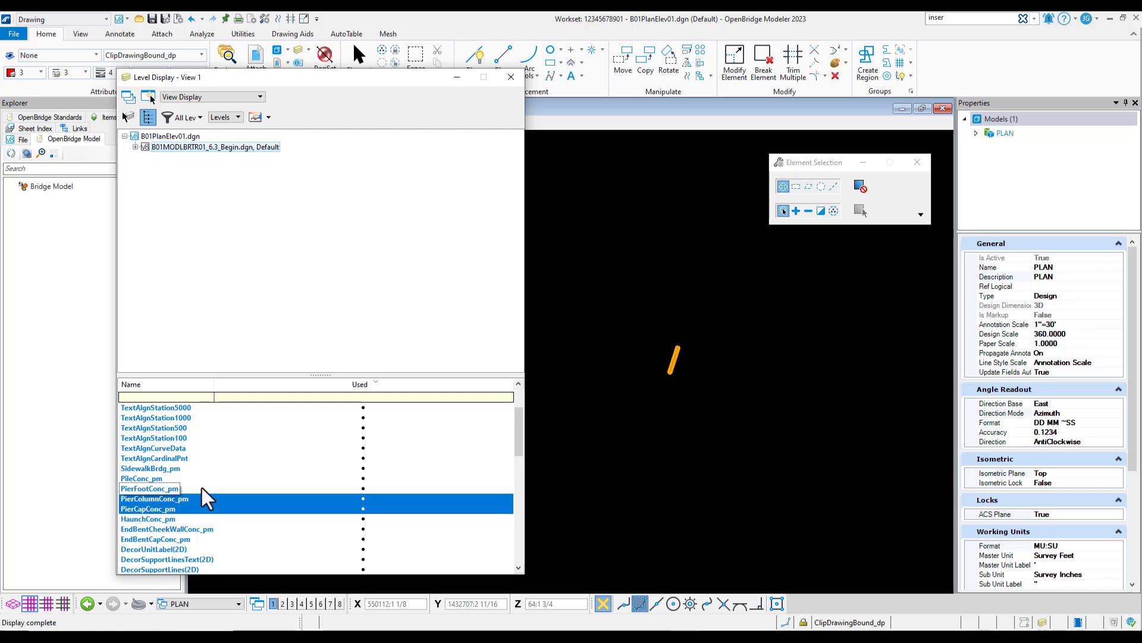
pyautogui.scroll(-1, 205, 499)
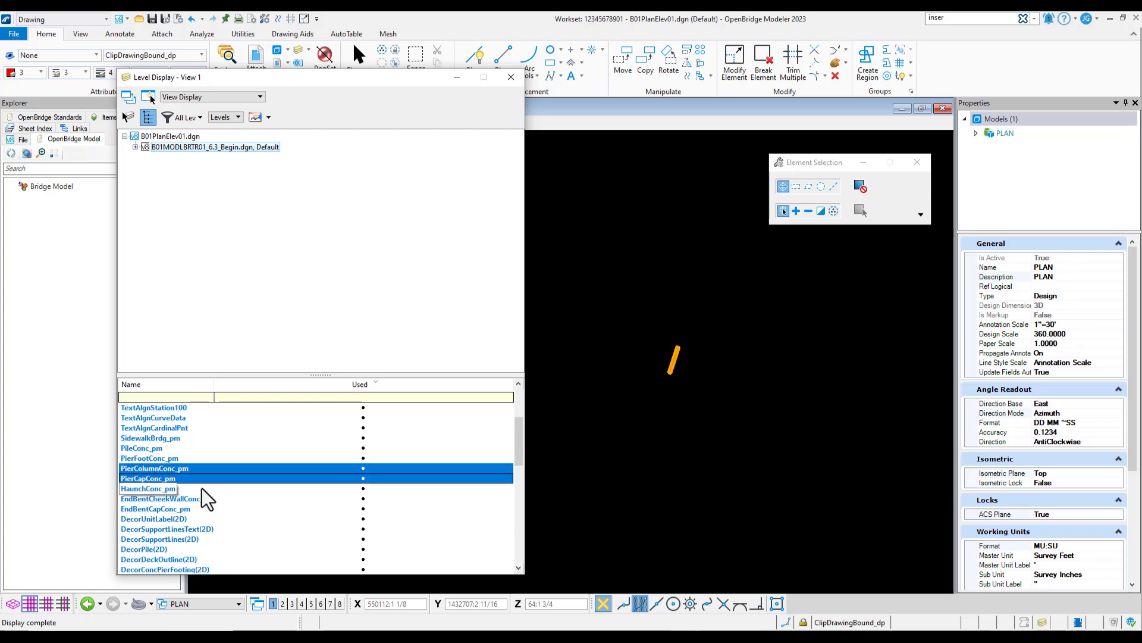
pyautogui.keyDown('ctrl'); pyautogui.click(170, 501); pyautogui.keyUp('ctrl')
pyautogui.keyDown('ctrl'); pyautogui.click(163, 510); pyautogui.keyUp('ctrl')
# Turn on the DecorBarriers(2D), DecorDeckOutline(2D) and DecorSupportLines(2D) levels of the bridge reference
pyautogui.scroll(-4, 209, 504)
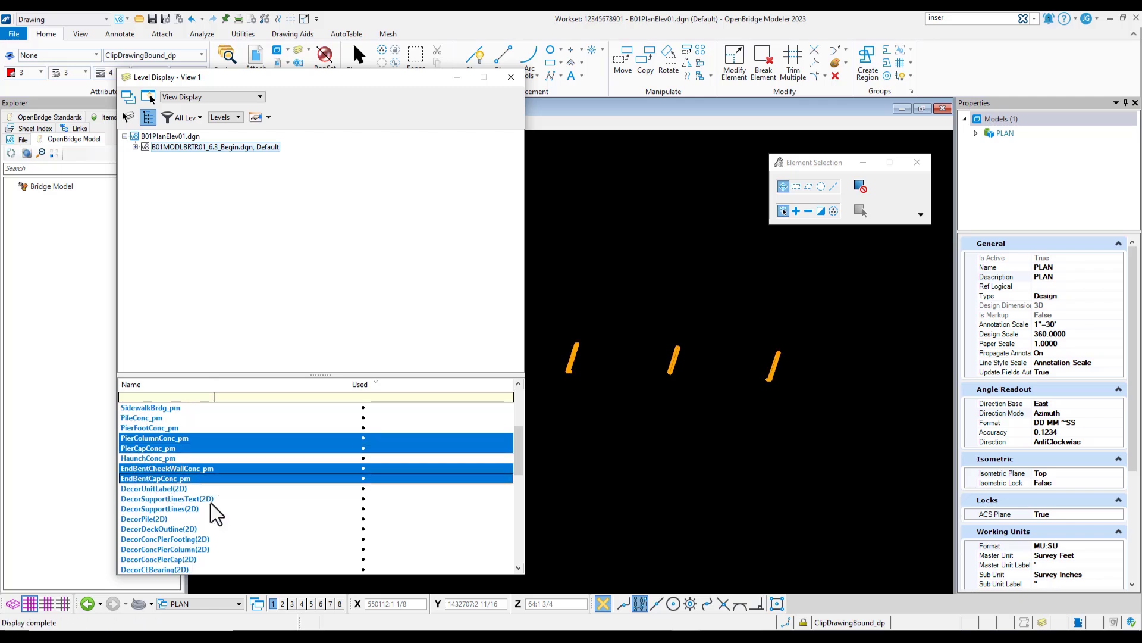
pyautogui.scroll(-1, 207, 506)
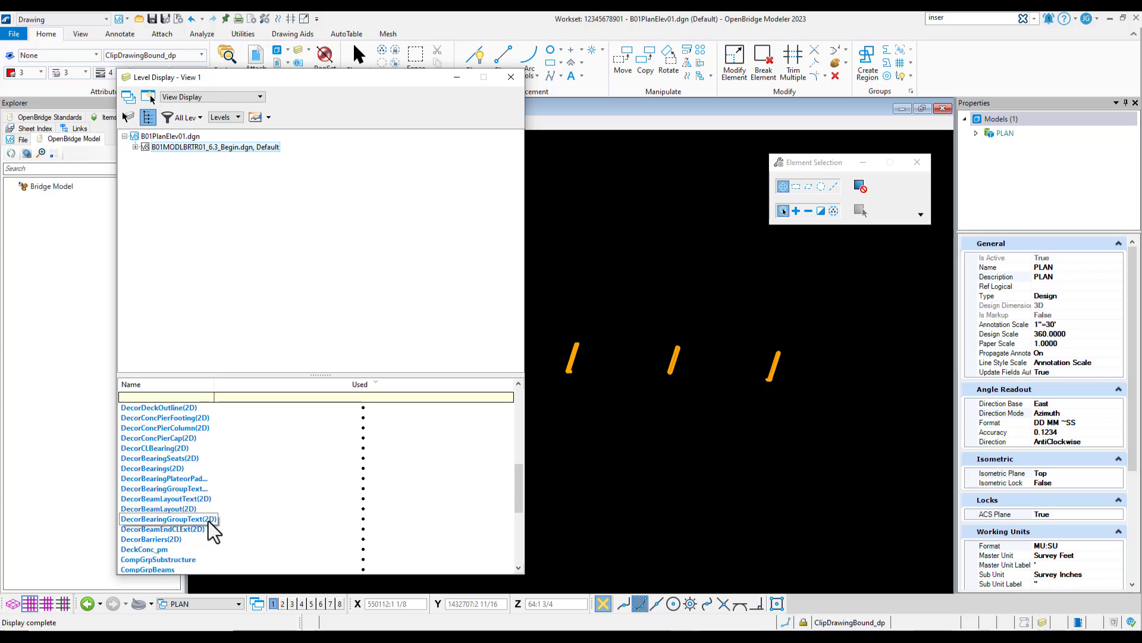
pyautogui.keyDown('ctrl'); pyautogui.click(164, 540); pyautogui.keyUp('ctrl')
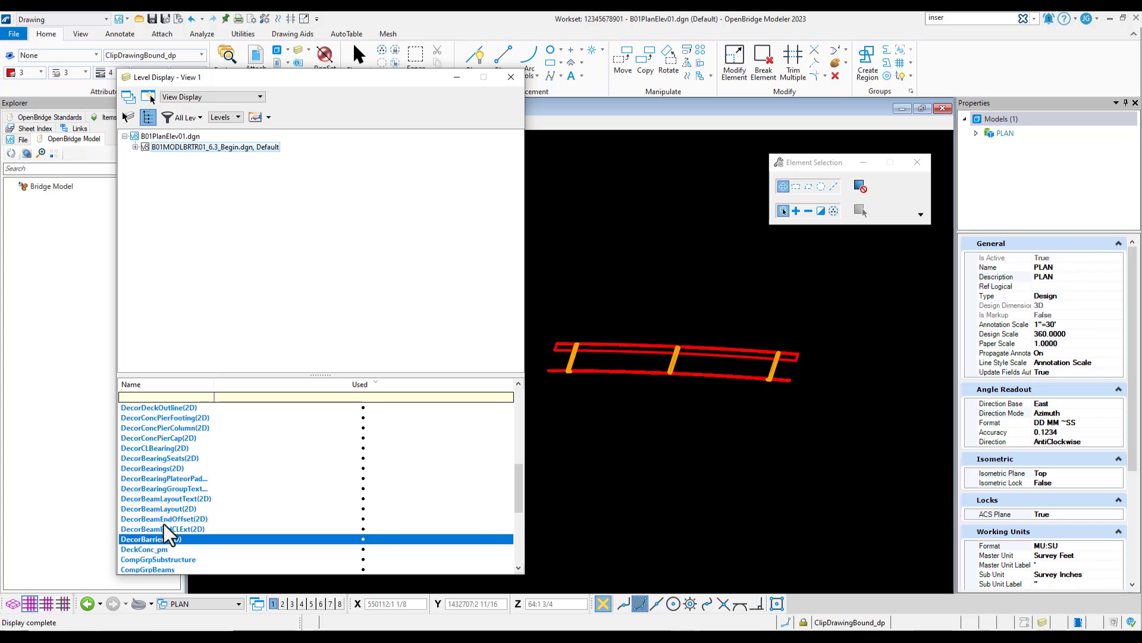
pyautogui.keyDown('ctrl'); pyautogui.click(160, 408); pyautogui.keyUp('ctrl')
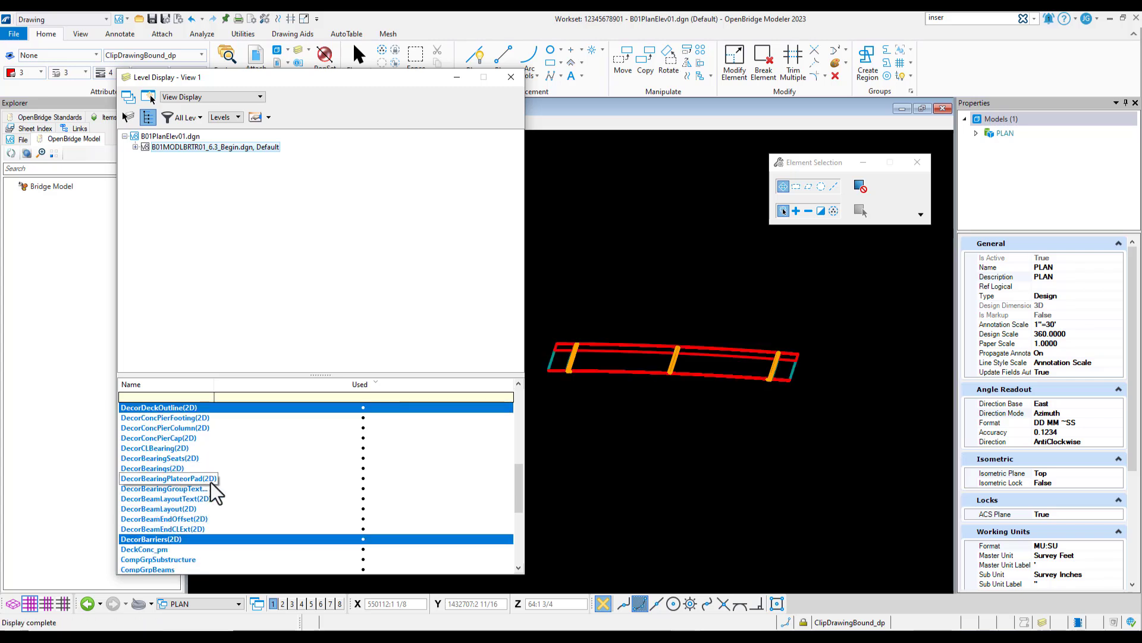
pyautogui.scroll(2, 205, 493)
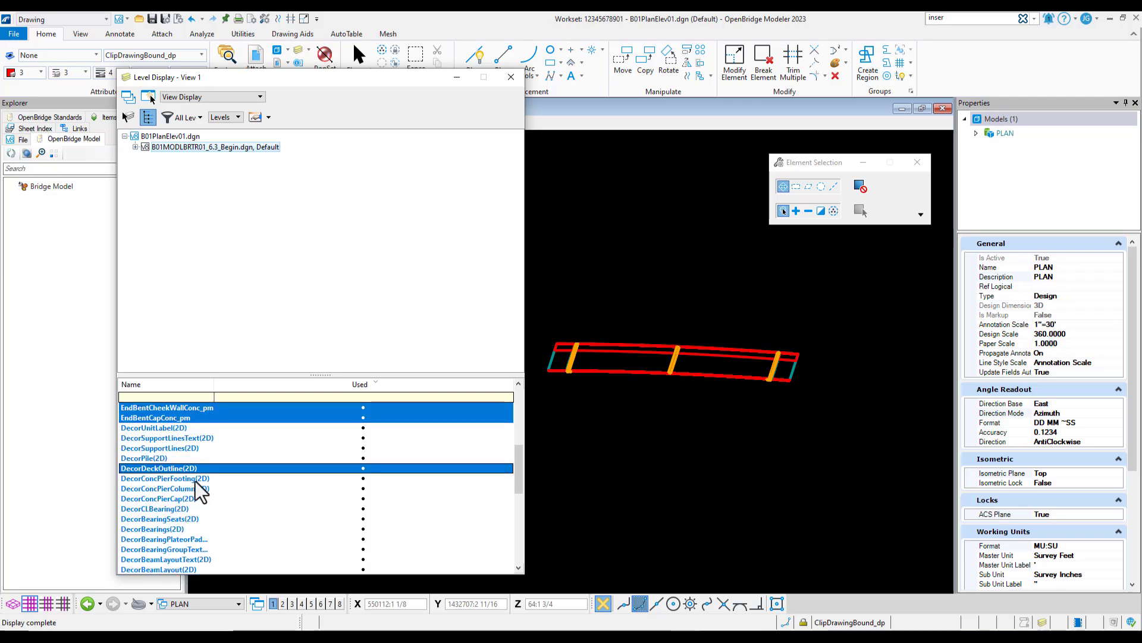
pyautogui.keyDown('ctrl'); pyautogui.click(179, 448); pyautogui.keyUp('ctrl')
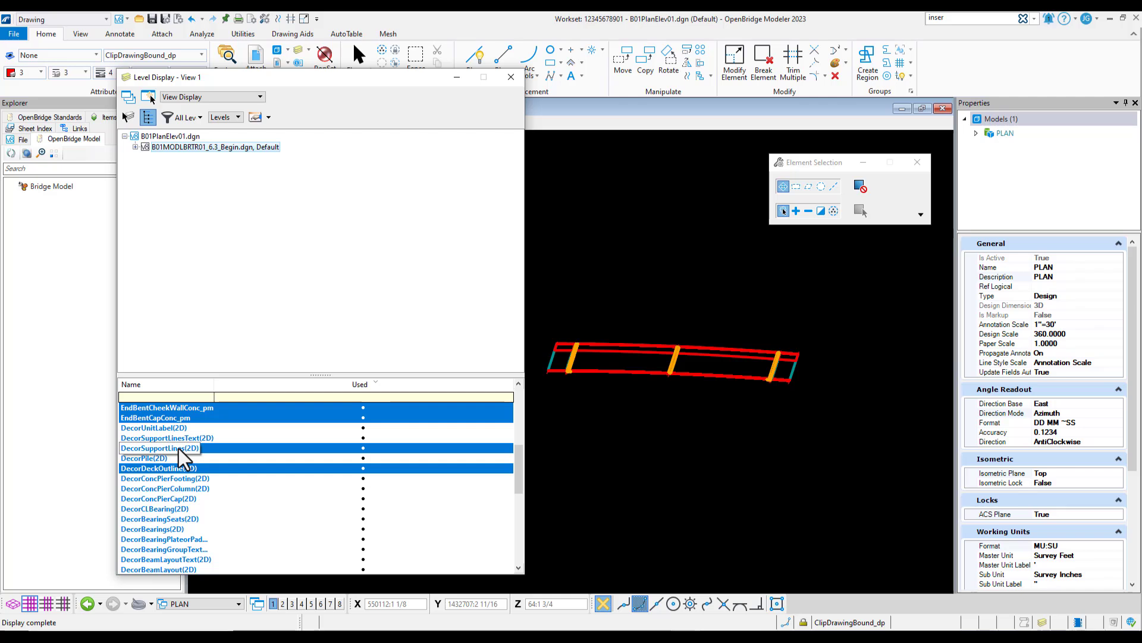
# Turn on the reference's Default level, all TextAlgn levels from TextAlgnTicks5000 to TextAlgnCardinalPnt, and BaselineSurvey, then close the level display settings
pyautogui.scroll(10, 185, 458)
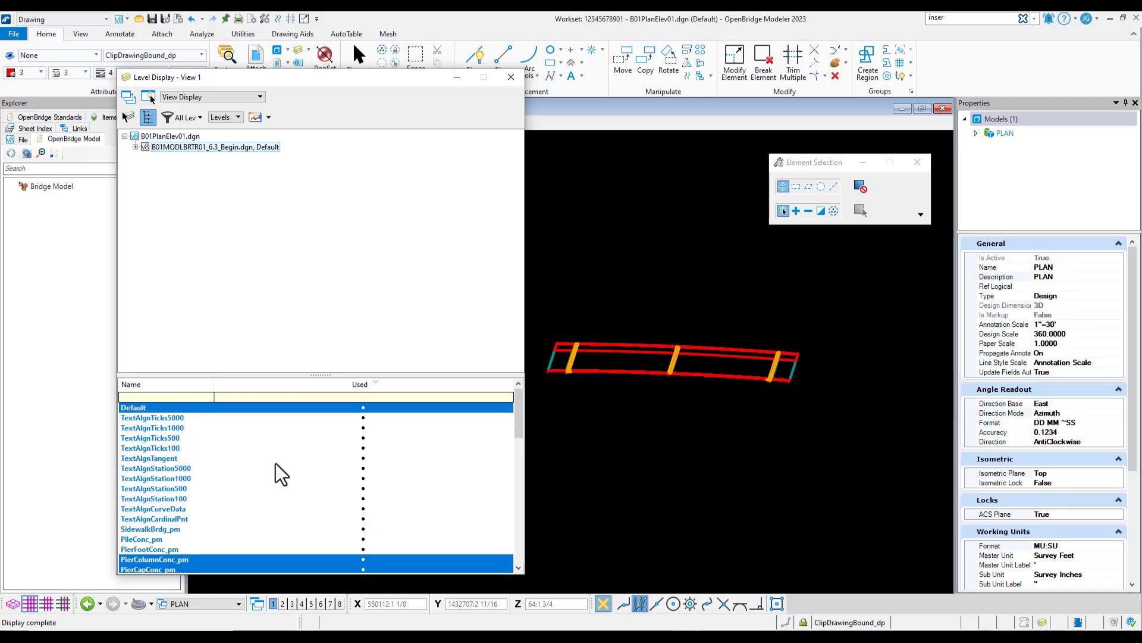
pyautogui.moveTo(156, 418); pyautogui.dragTo(172, 502)
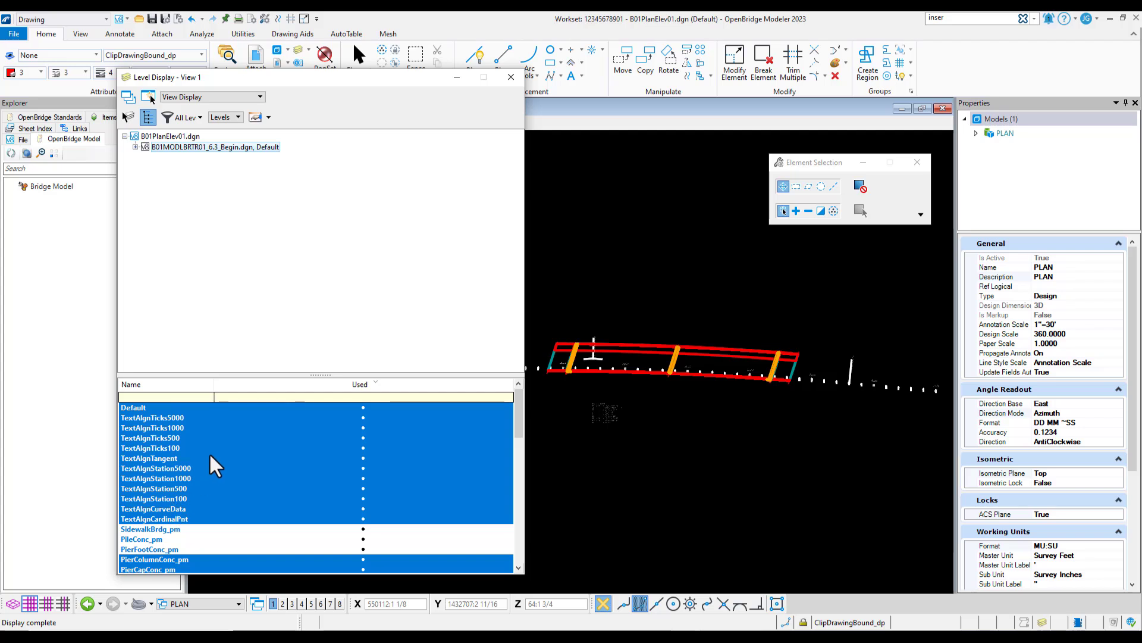
pyautogui.scroll(-5, 225, 456)
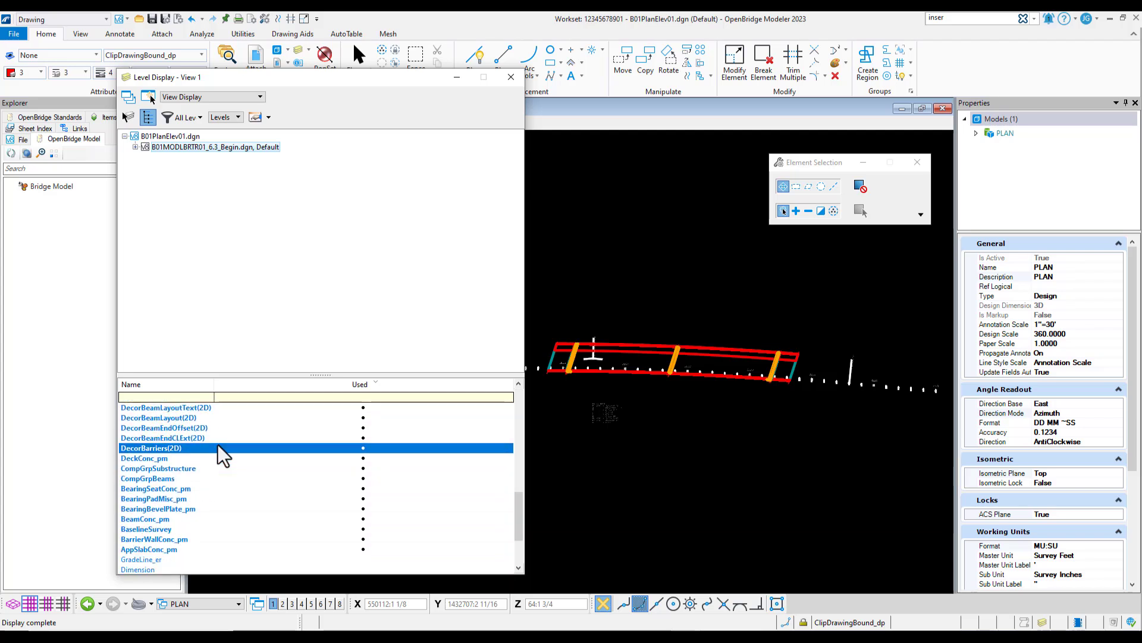
pyautogui.click(153, 531)
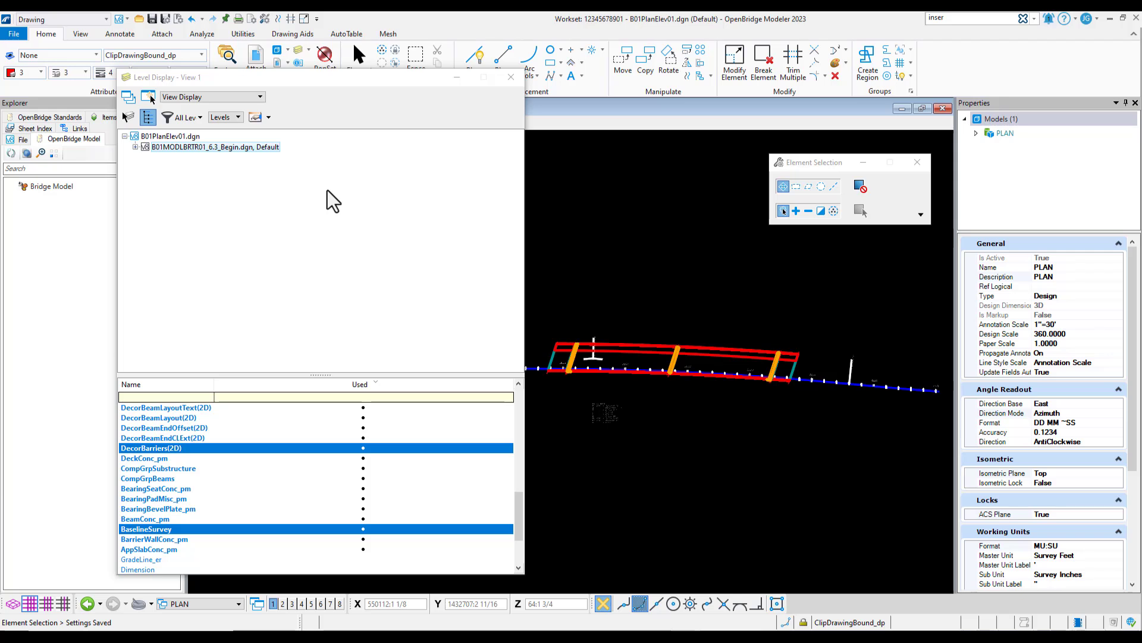
pyautogui.click(512, 77)
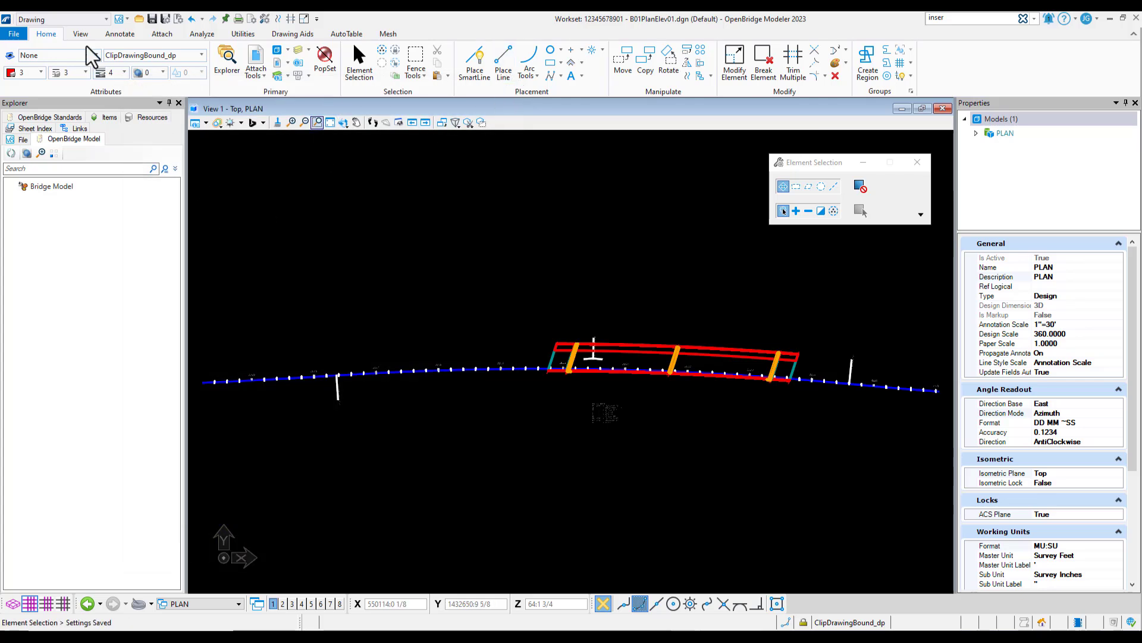
# In the OpenBridge Modeler workflow, start a Civil Plan named boundary along the CL_WB baseline with the 11x17_PE_PLAN_11in drawing seed
pyautogui.click(48, 19)
pyautogui.click(44, 31)
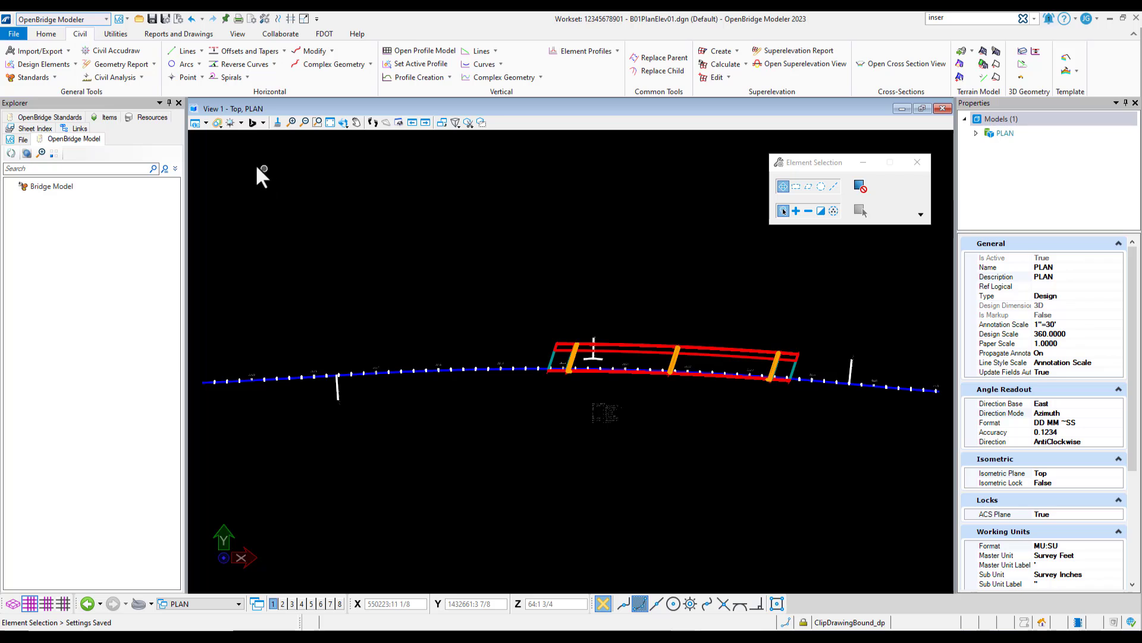
pyautogui.click(173, 34)
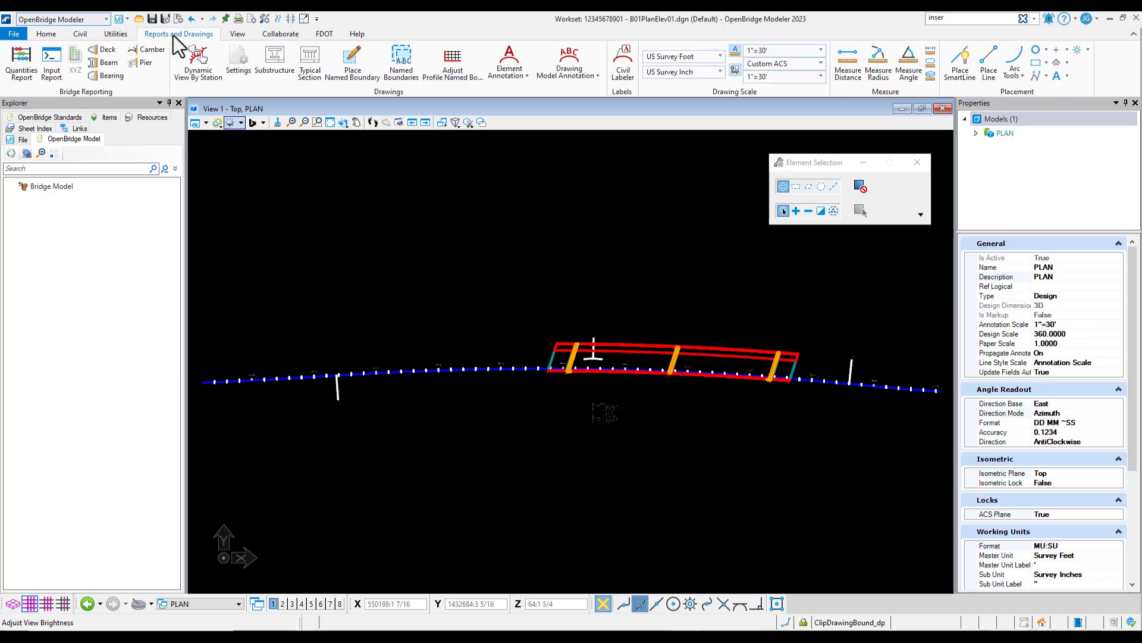
pyautogui.click(363, 53)
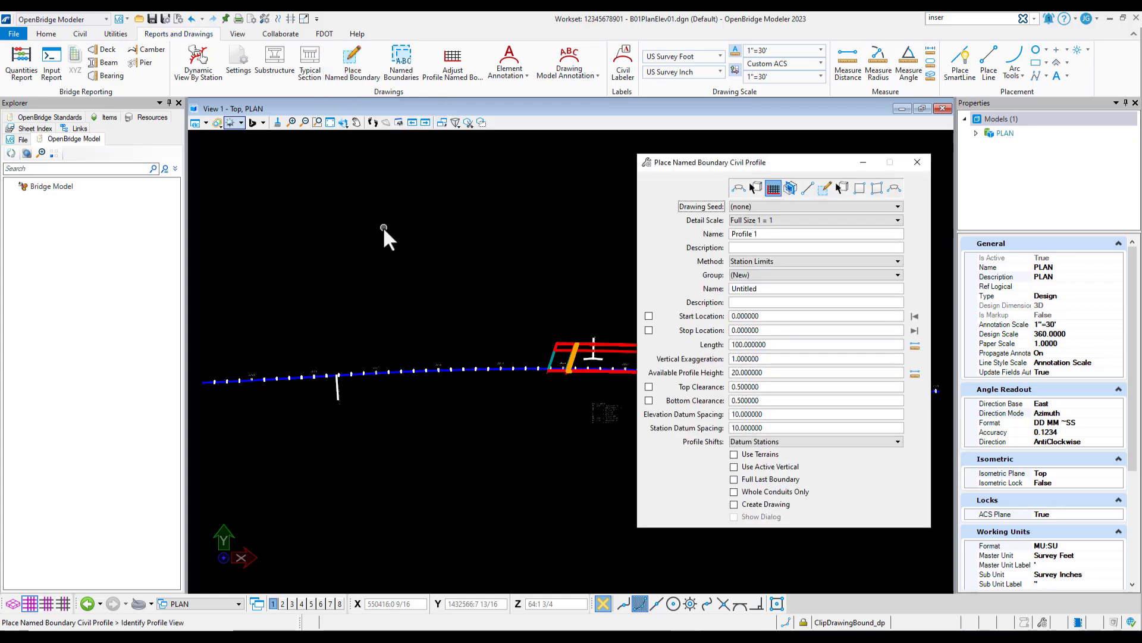
pyautogui.click(739, 189)
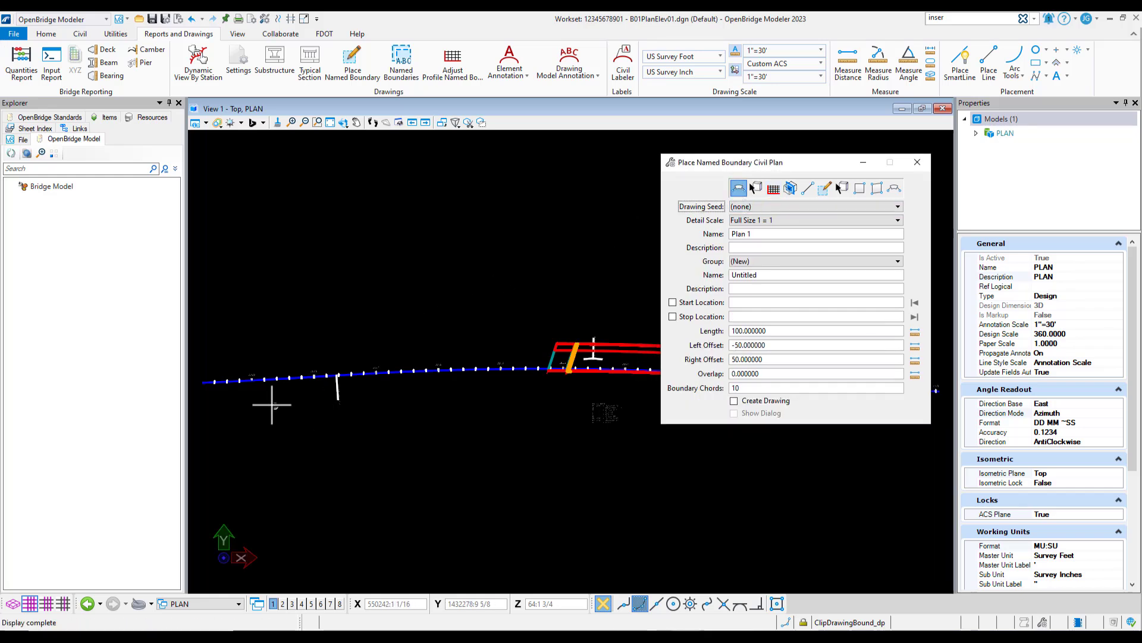
pyautogui.scroll(-2, 258, 392)
pyautogui.scroll(2, 564, 391)
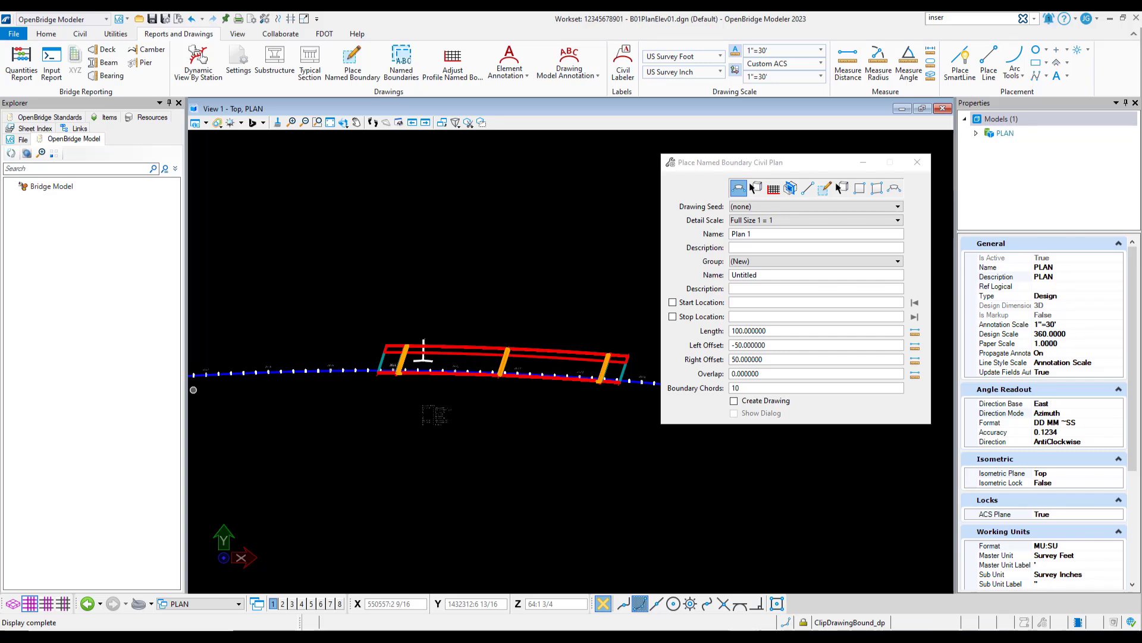
pyautogui.click(348, 371)
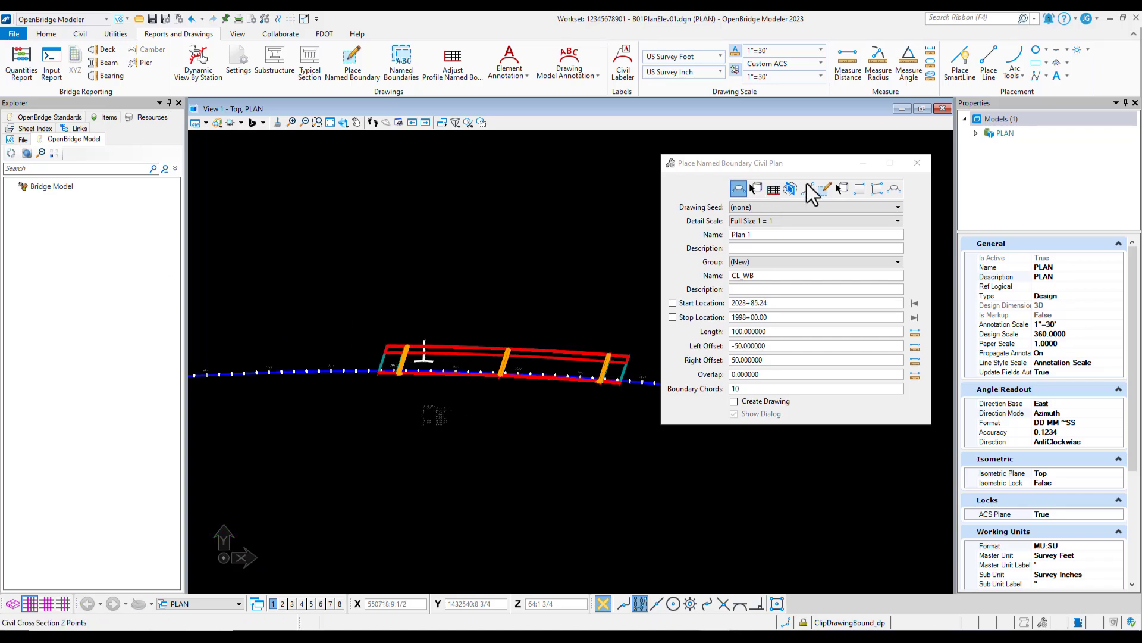
pyautogui.click(806, 206)
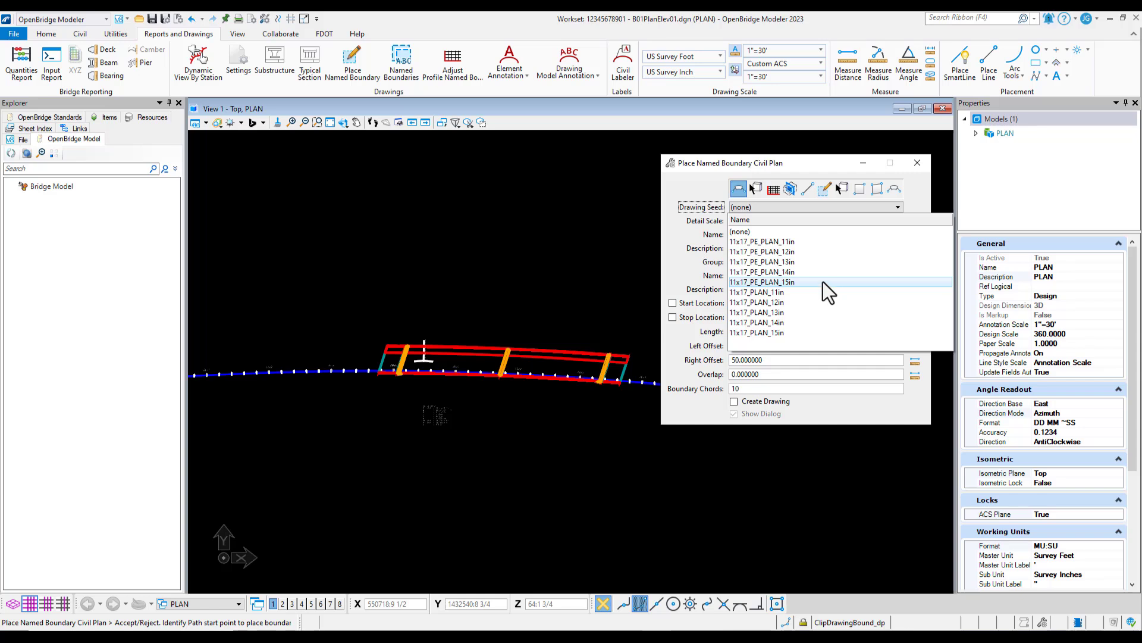
pyautogui.click(804, 242)
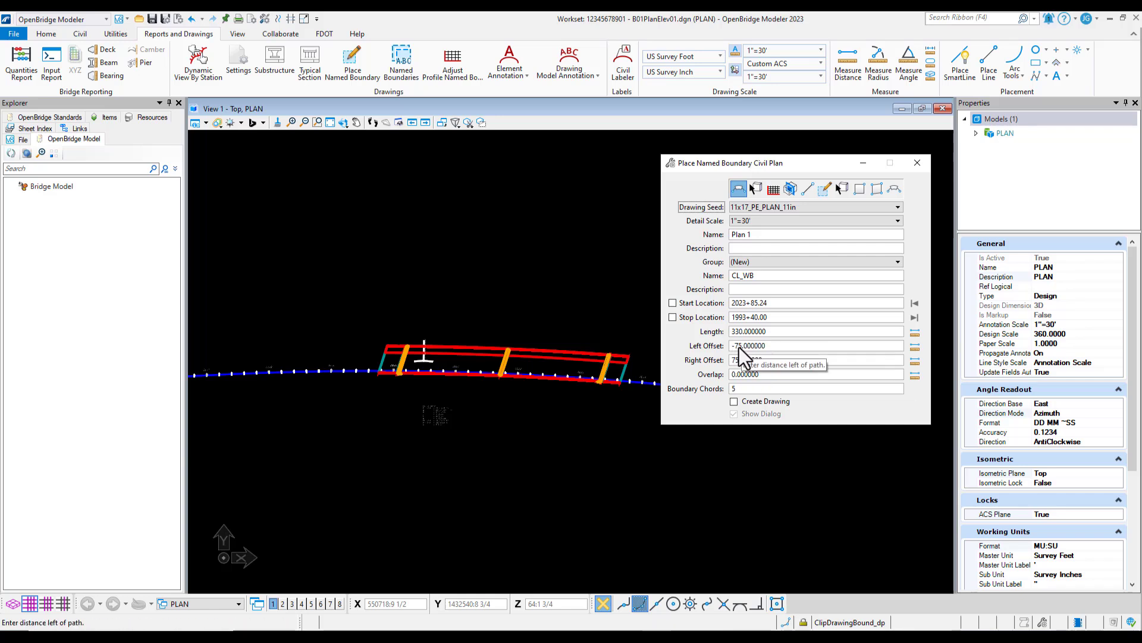
# Try the 11x17_PE_PLAN_15in and 11x17_PLAN_15in drawing seeds for the civil plan boundary
pyautogui.click(755, 208)
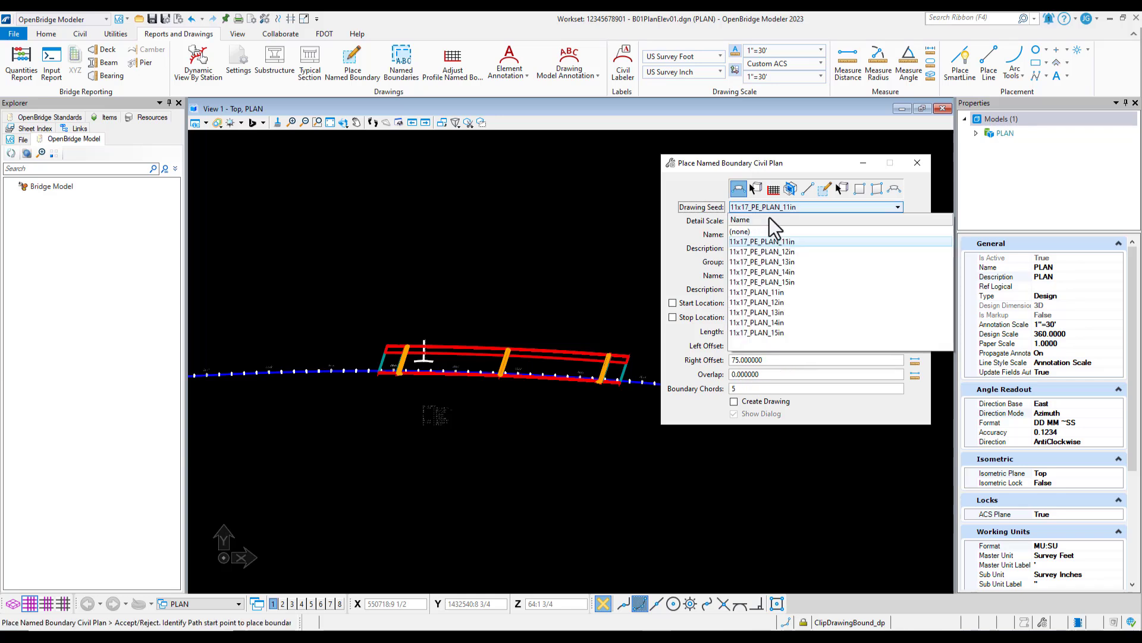
pyautogui.click(806, 283)
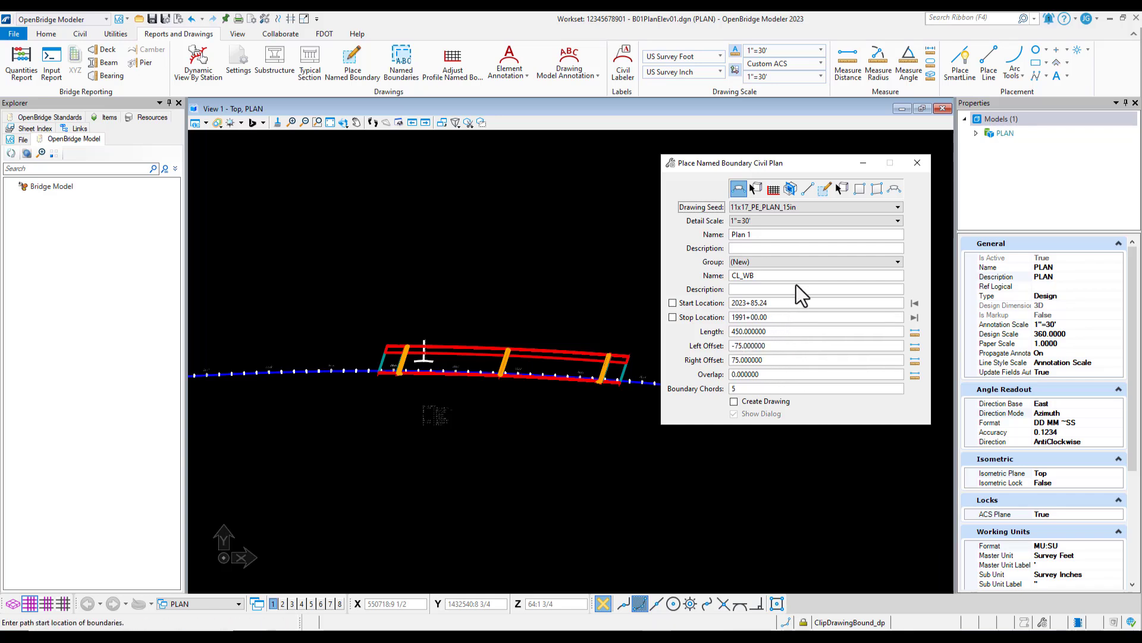
pyautogui.click(781, 206)
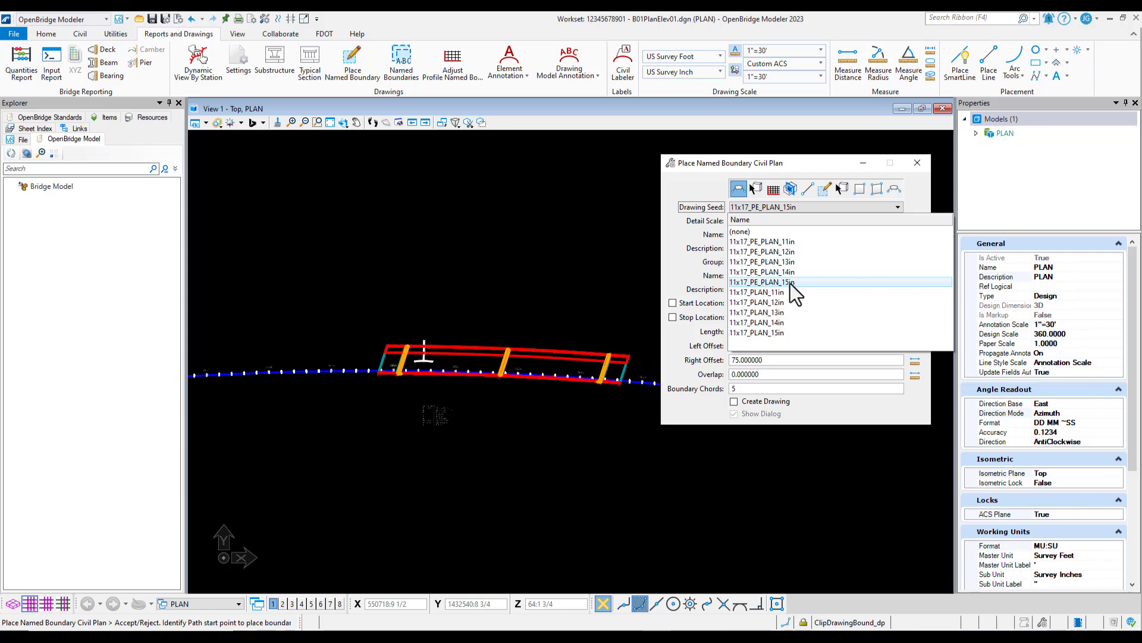
pyautogui.click(787, 333)
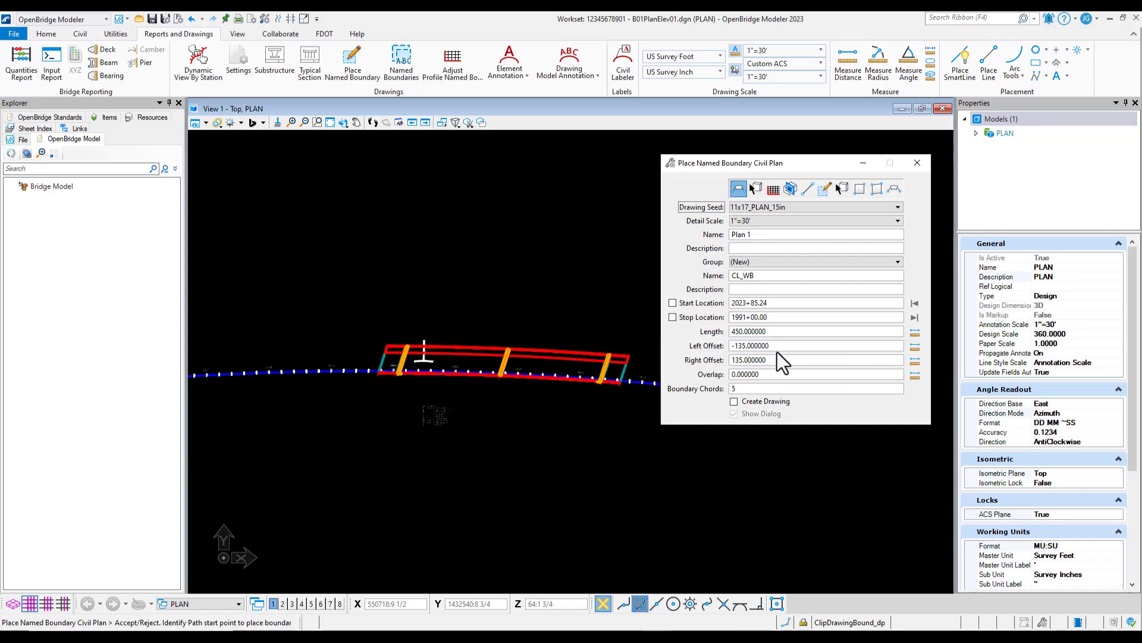
# Set the boundary's drawing seed to 11x17_PE_PLAN_14in and name its new group PLAN
pyautogui.click(801, 209)
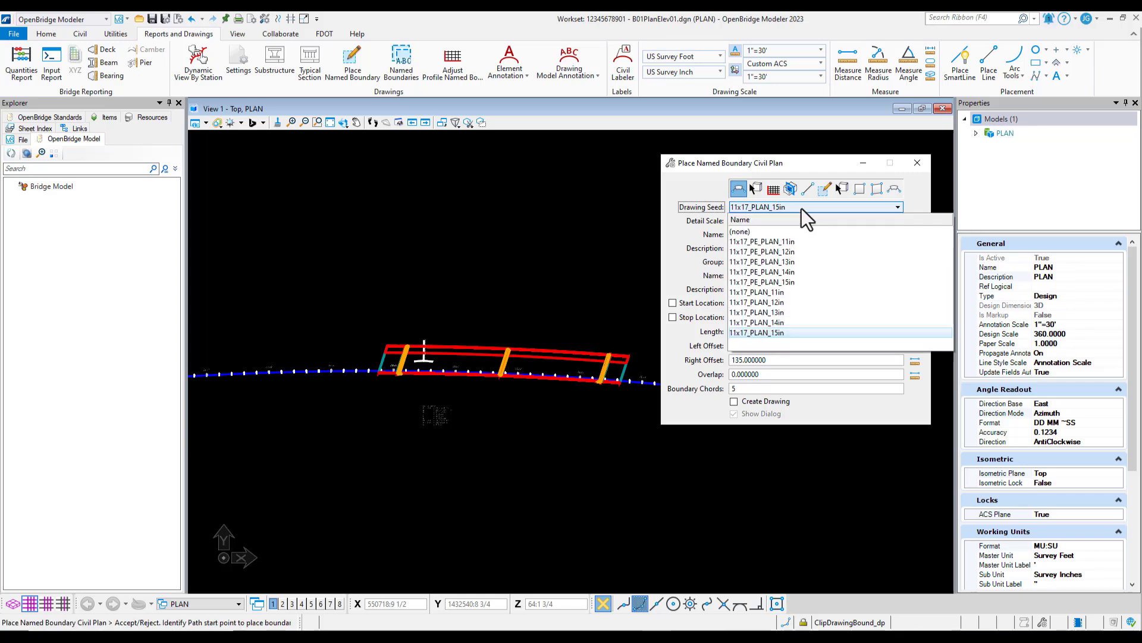
pyautogui.click(805, 273)
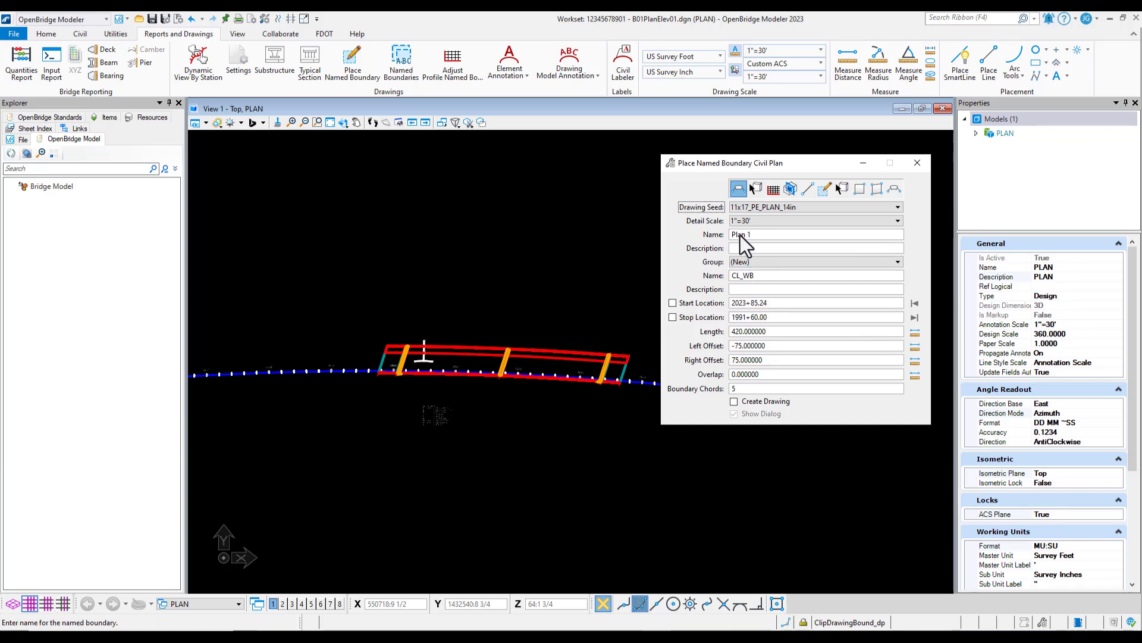
pyautogui.doubleClick(765, 276)
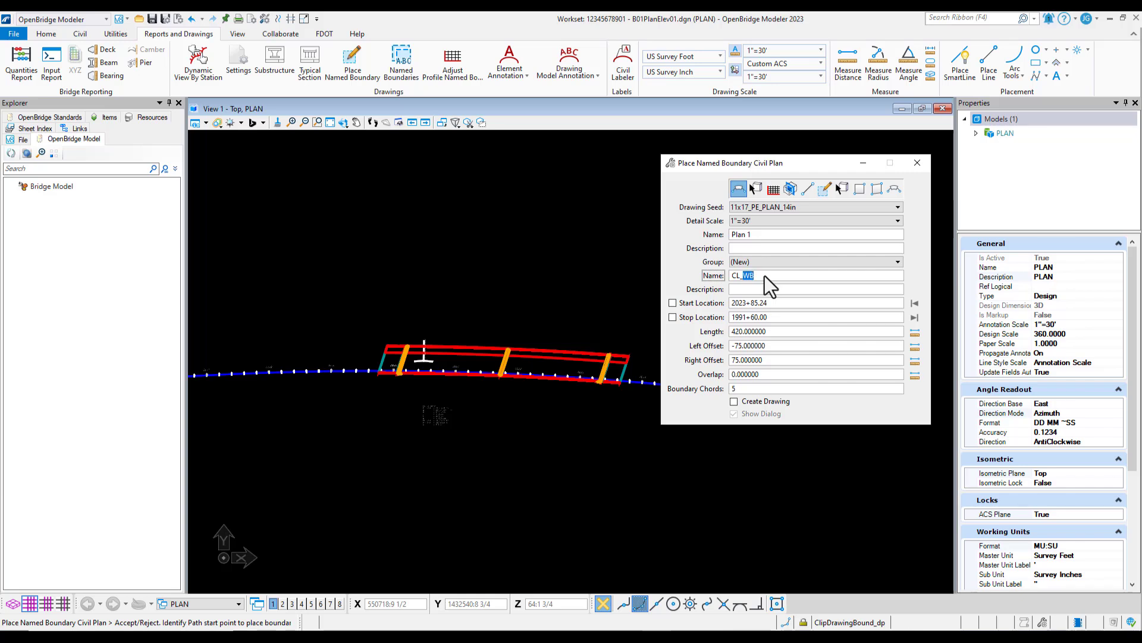
pyautogui.moveTo(769, 275); pyautogui.dragTo(729, 277)
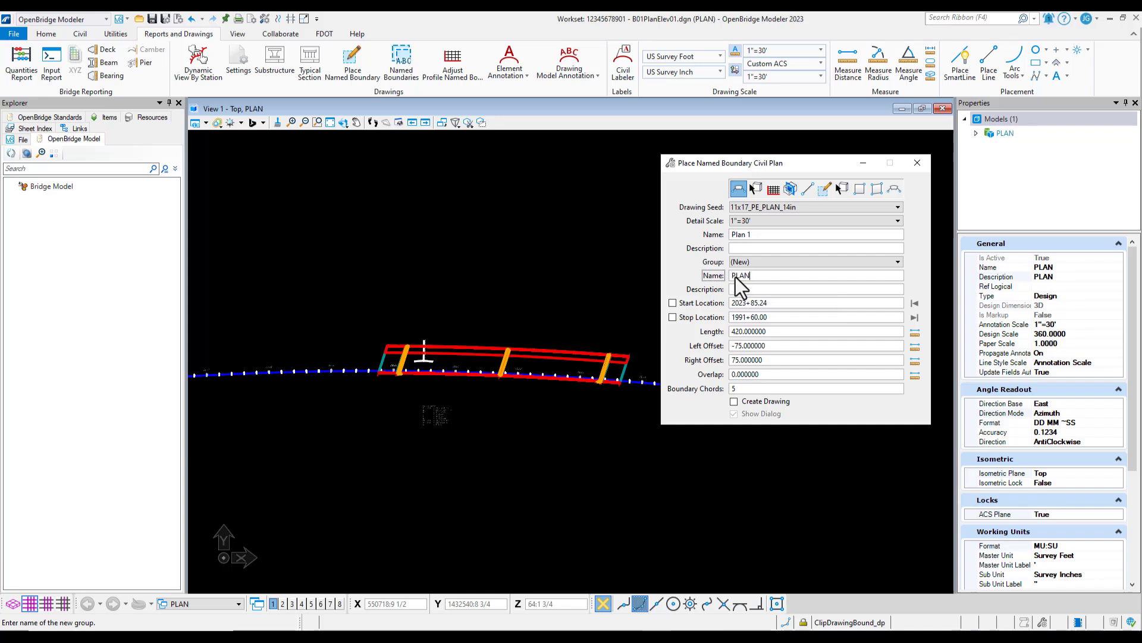
pyautogui.press('Tab')
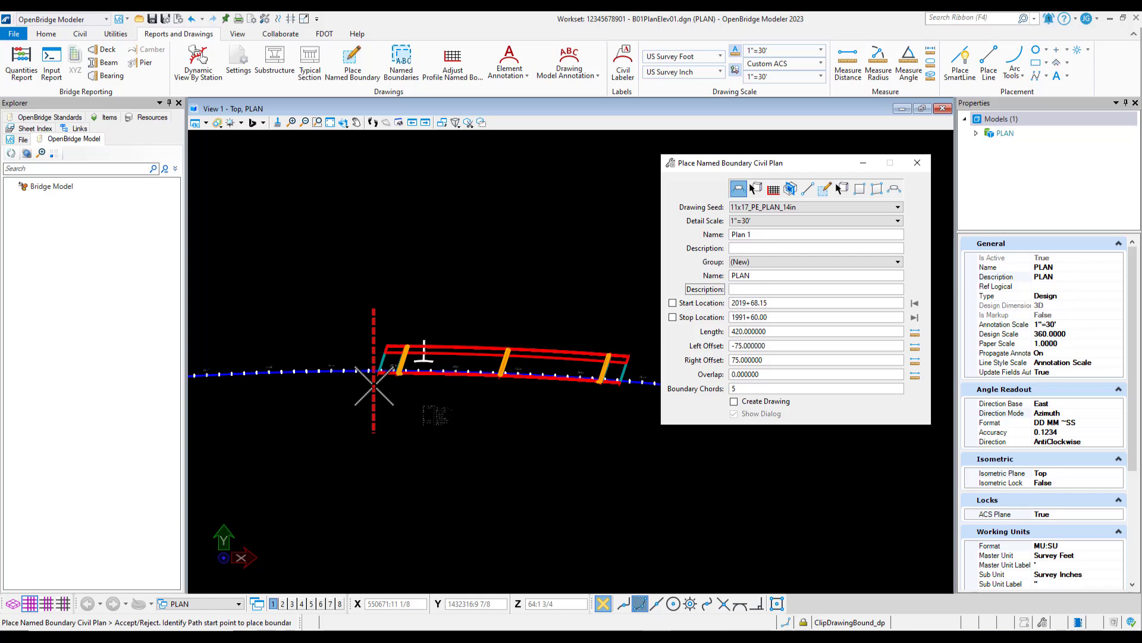
# Place the plan boundary around the bridge, picking the start at station 2019+68.15 and the end at 2022+08.05 along the baseline
pyautogui.click(373, 386)
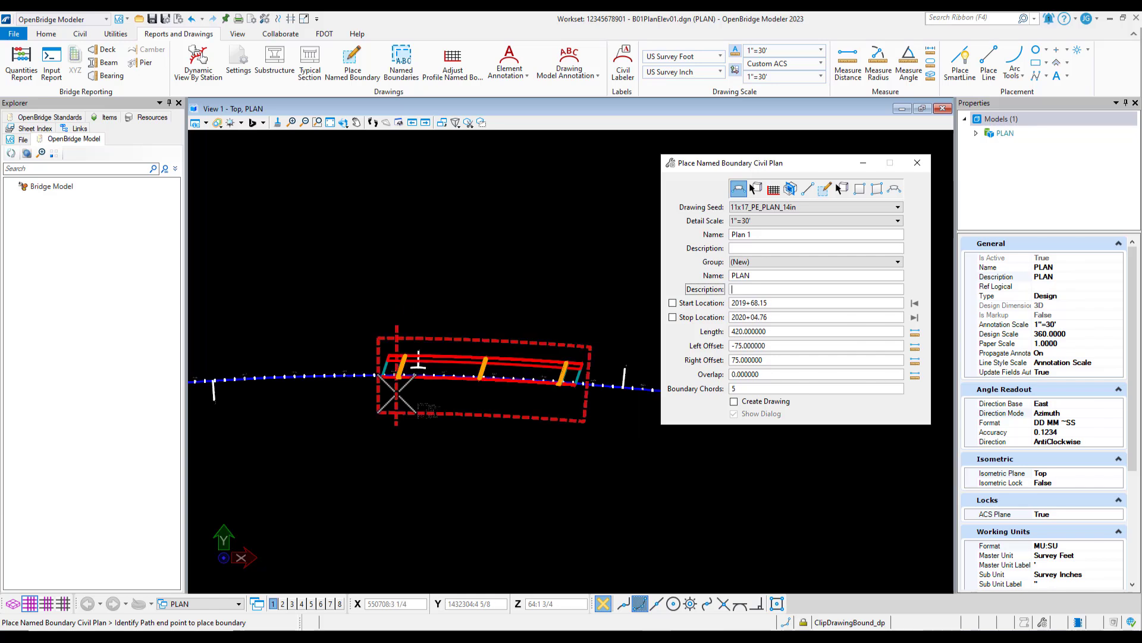
pyautogui.scroll(-2, 396, 394)
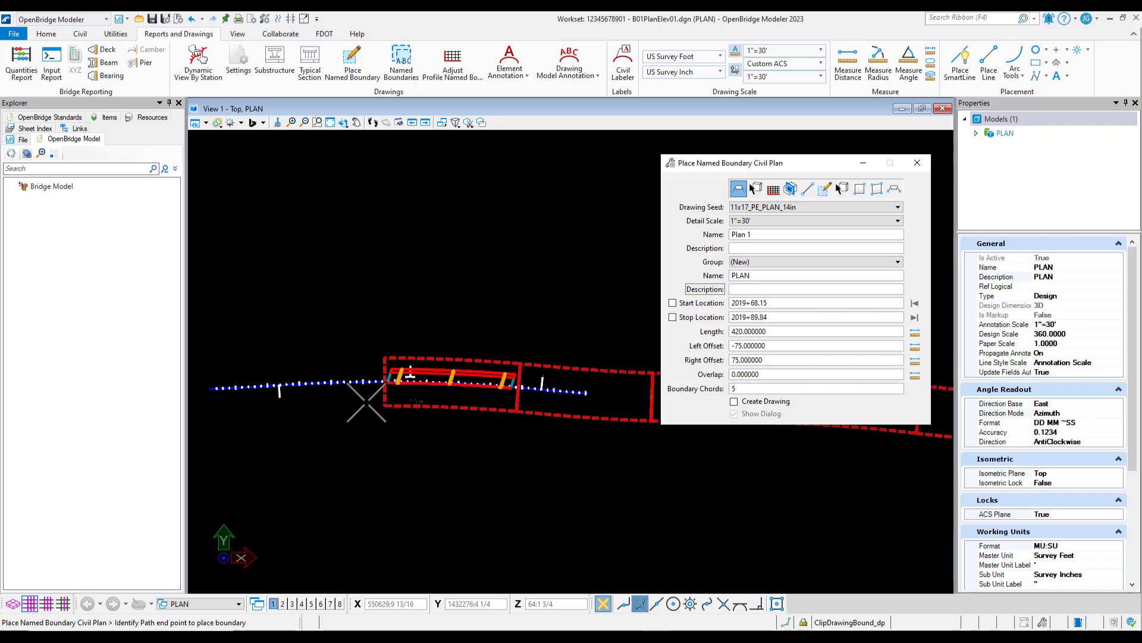
pyautogui.scroll(-2, 427, 392)
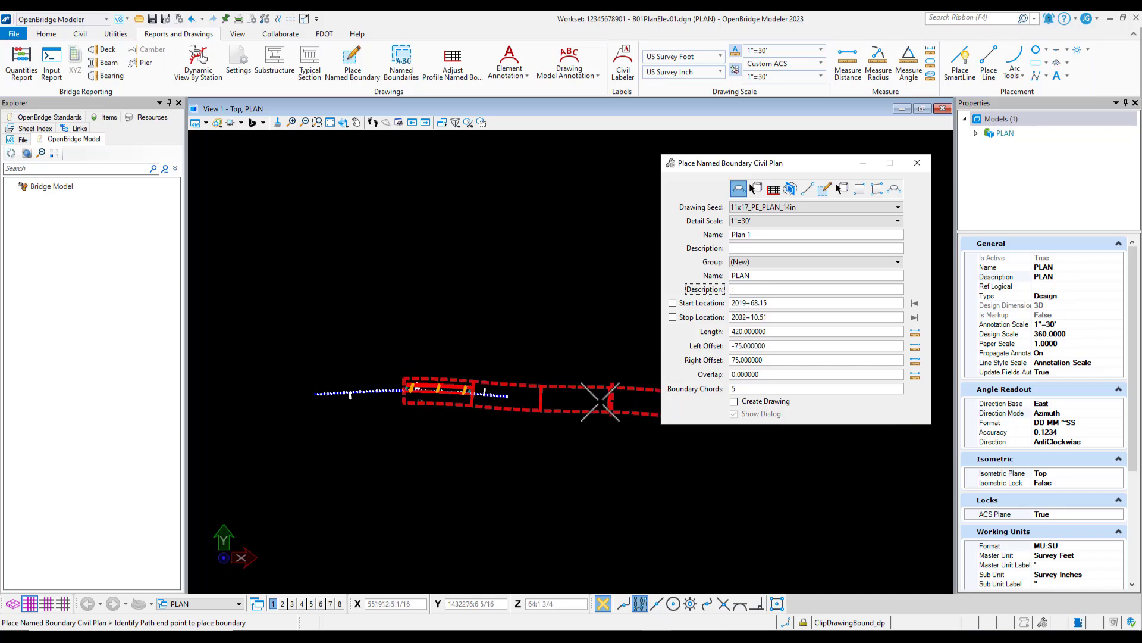
pyautogui.scroll(2, 441, 387)
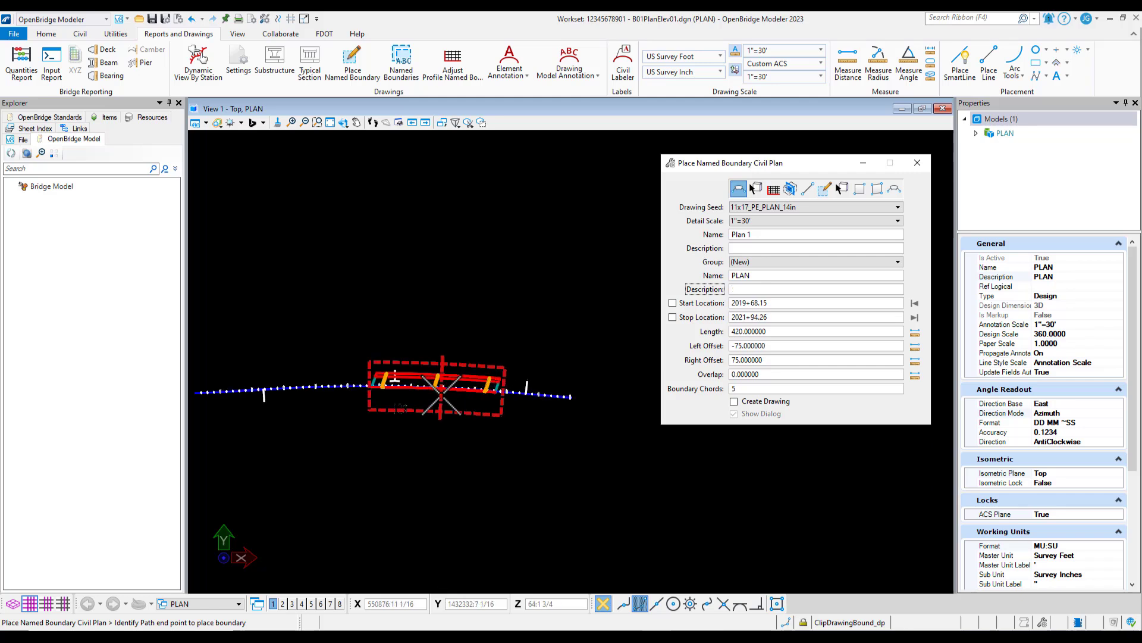
pyautogui.scroll(1, 441, 388)
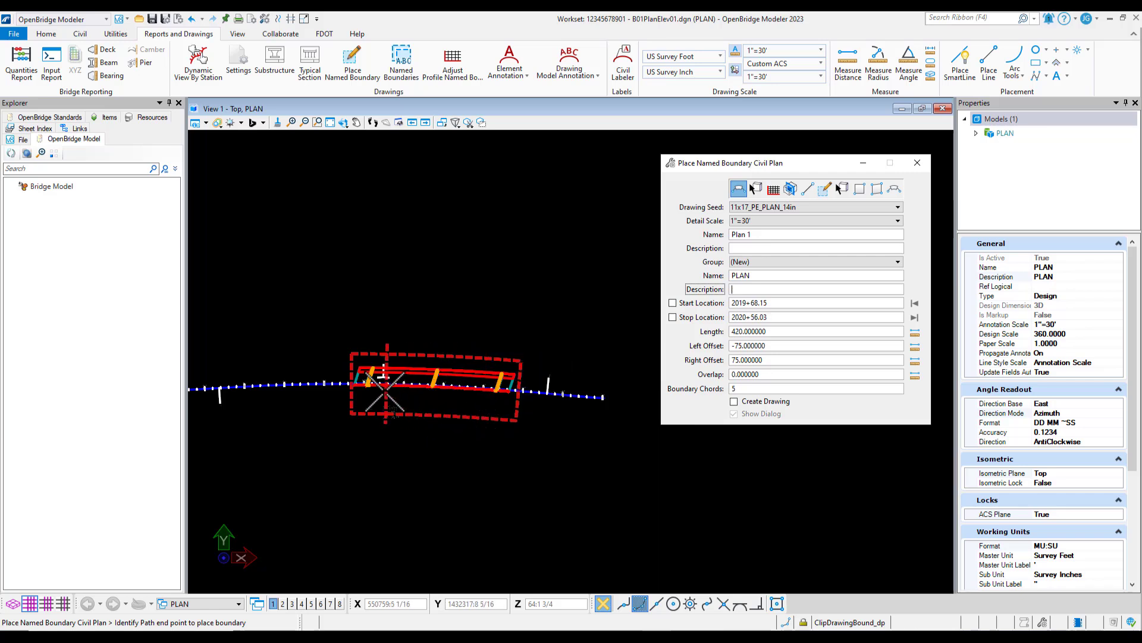
pyautogui.scroll(1, 370, 383)
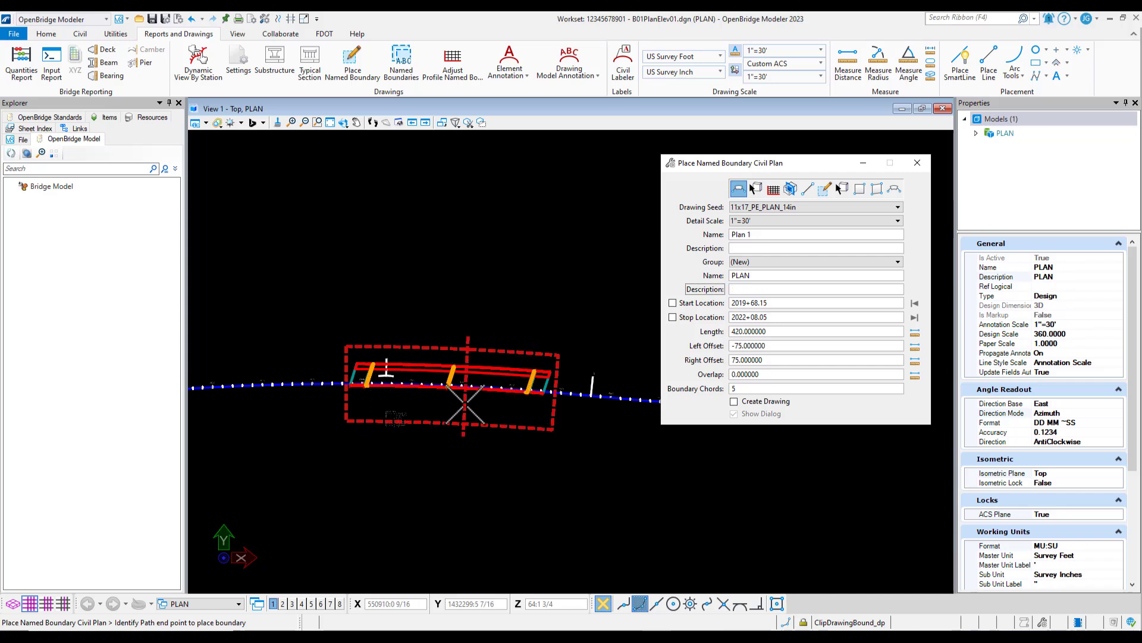
pyautogui.click(465, 405)
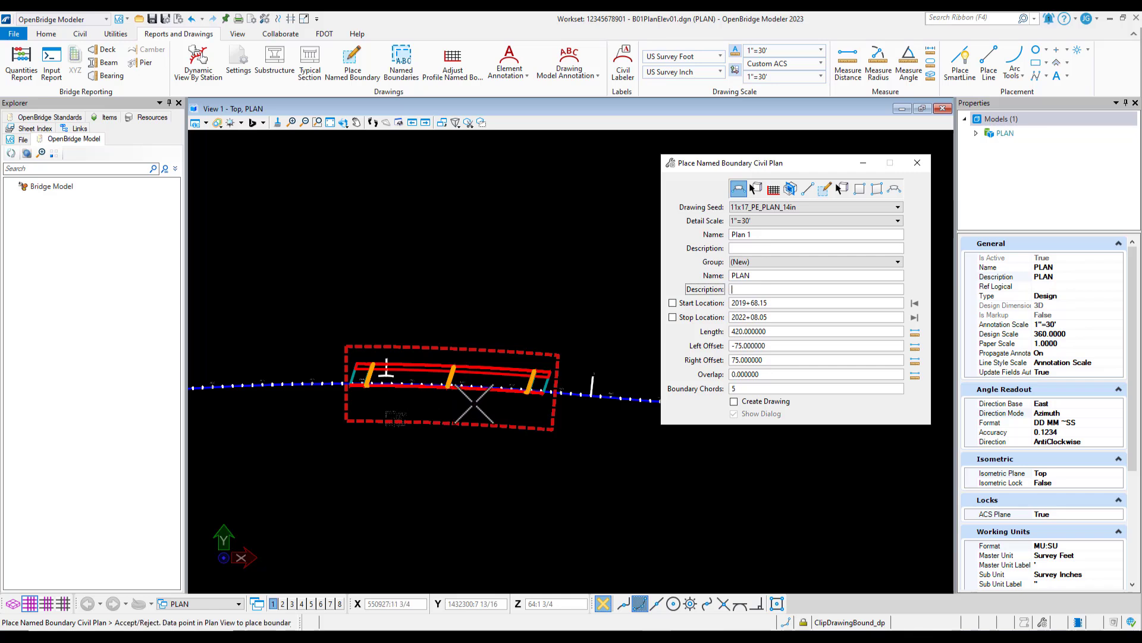
pyautogui.click(474, 404)
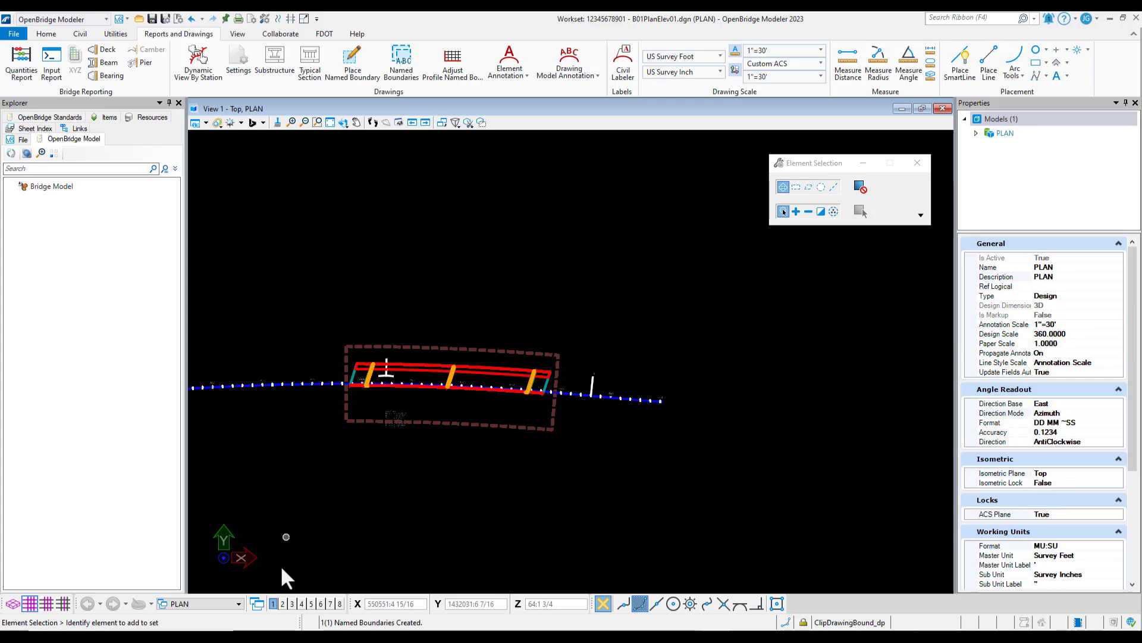
# Open View 2 as a maximized top view fitted to the whole model
pyautogui.click(284, 603)
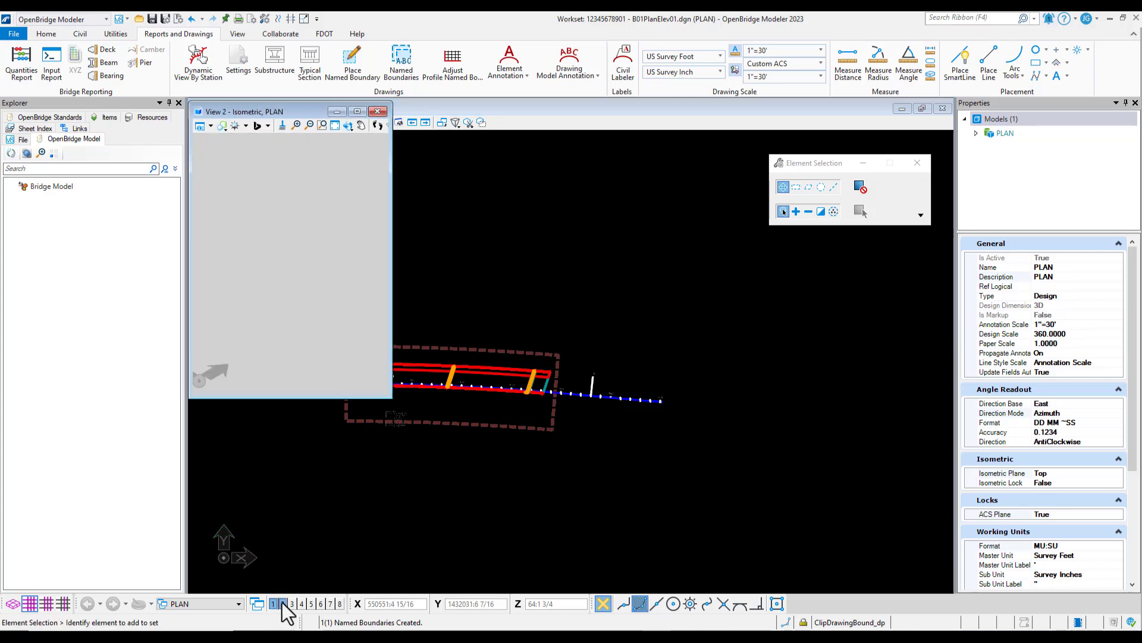
pyautogui.click(358, 112)
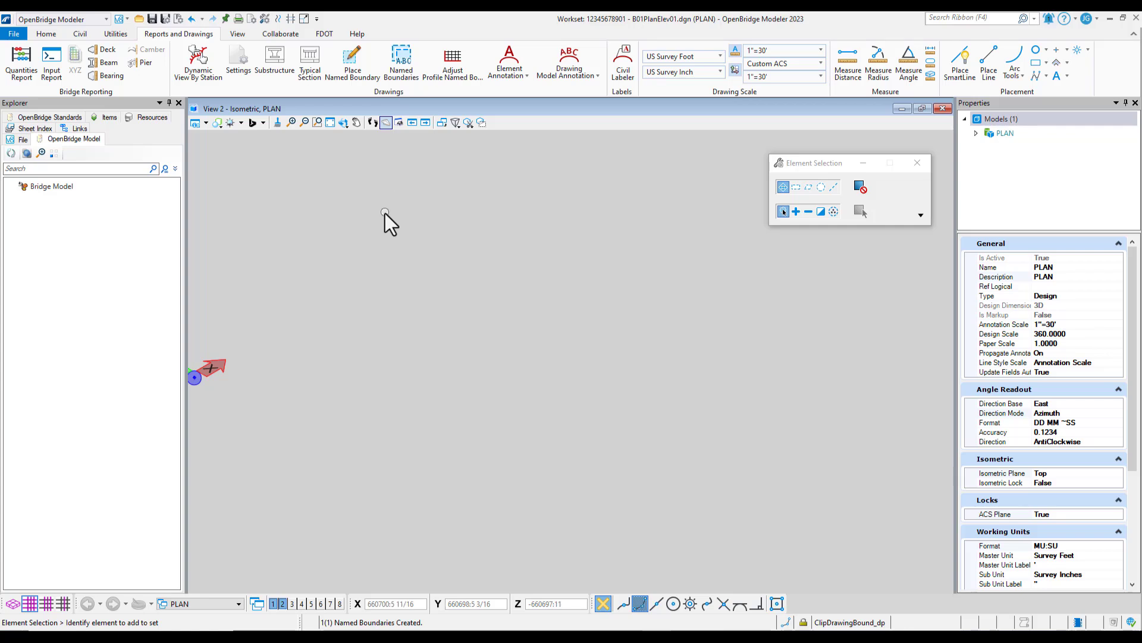
pyautogui.click(329, 123)
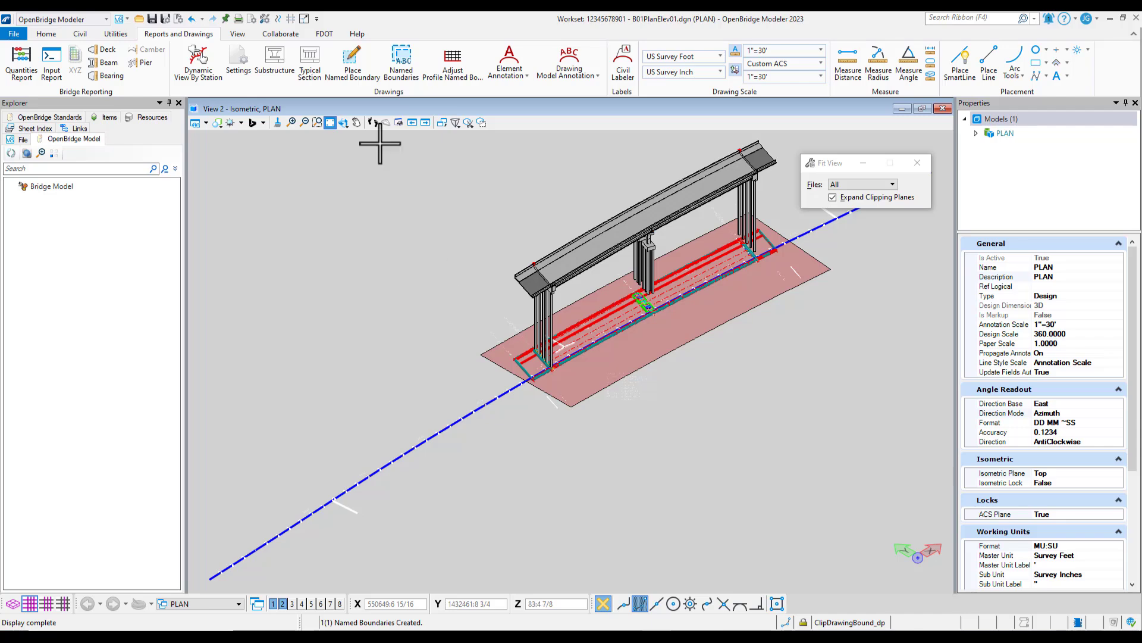
pyautogui.click(345, 124)
pyautogui.click(390, 171)
pyautogui.click(395, 174)
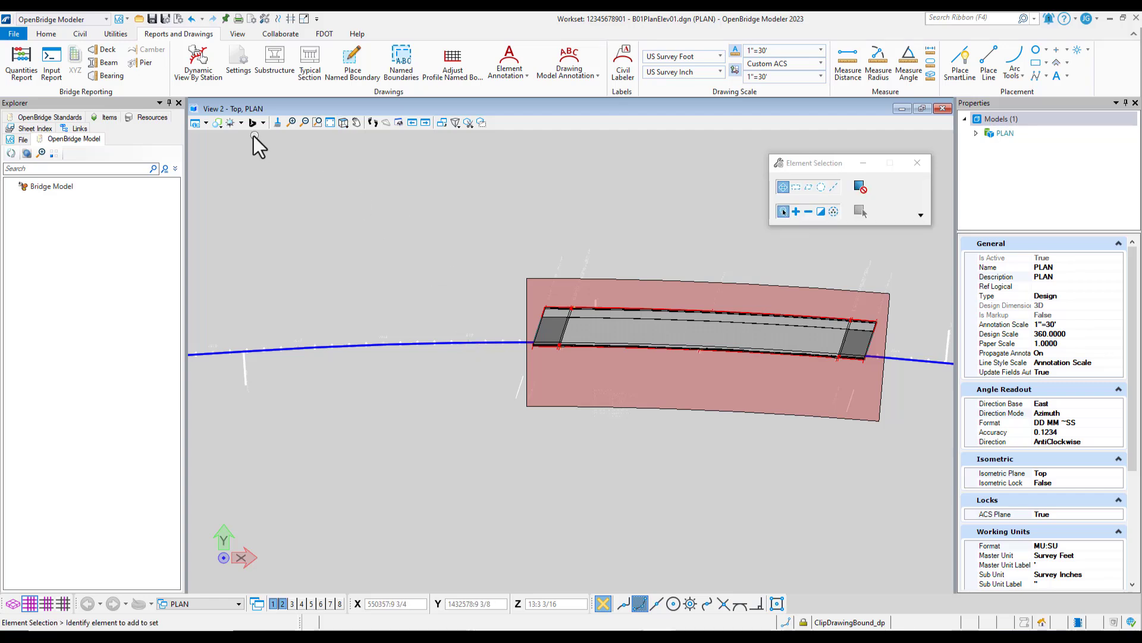
# Apply the Wireframe display style to View 2, then end the display style command
pyautogui.click(214, 126)
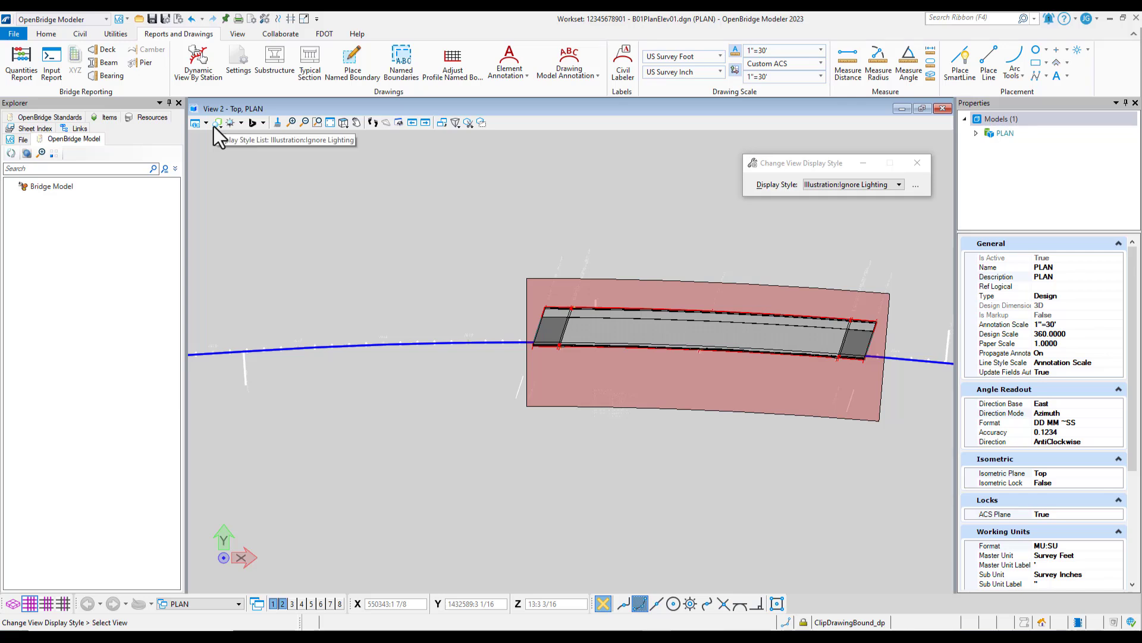
pyautogui.click(828, 184)
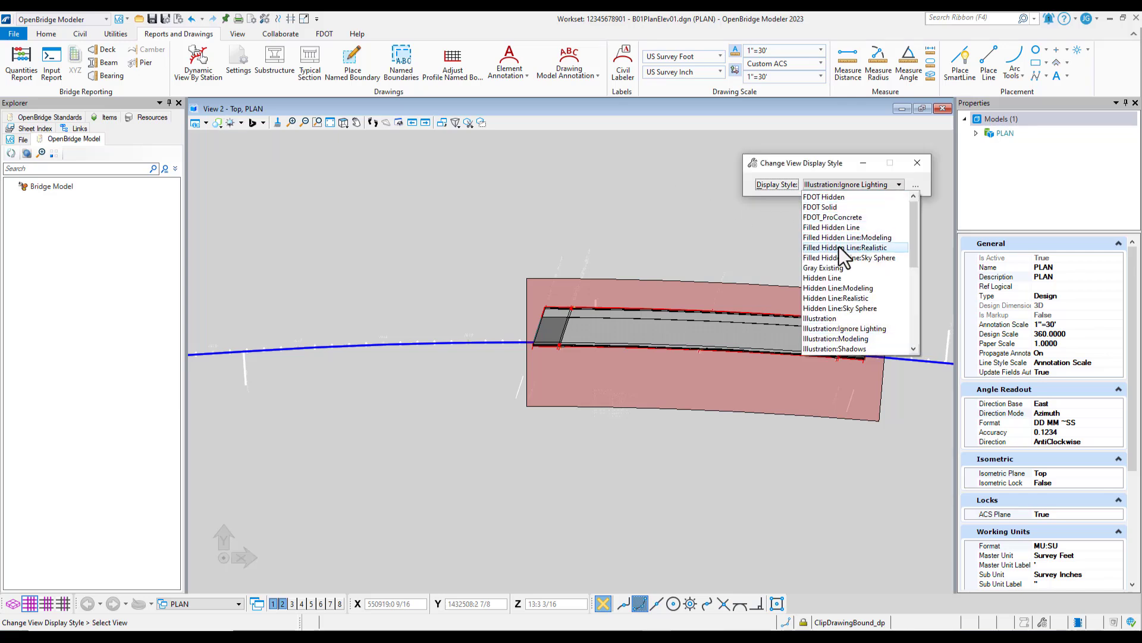
pyautogui.scroll(-7, 839, 248)
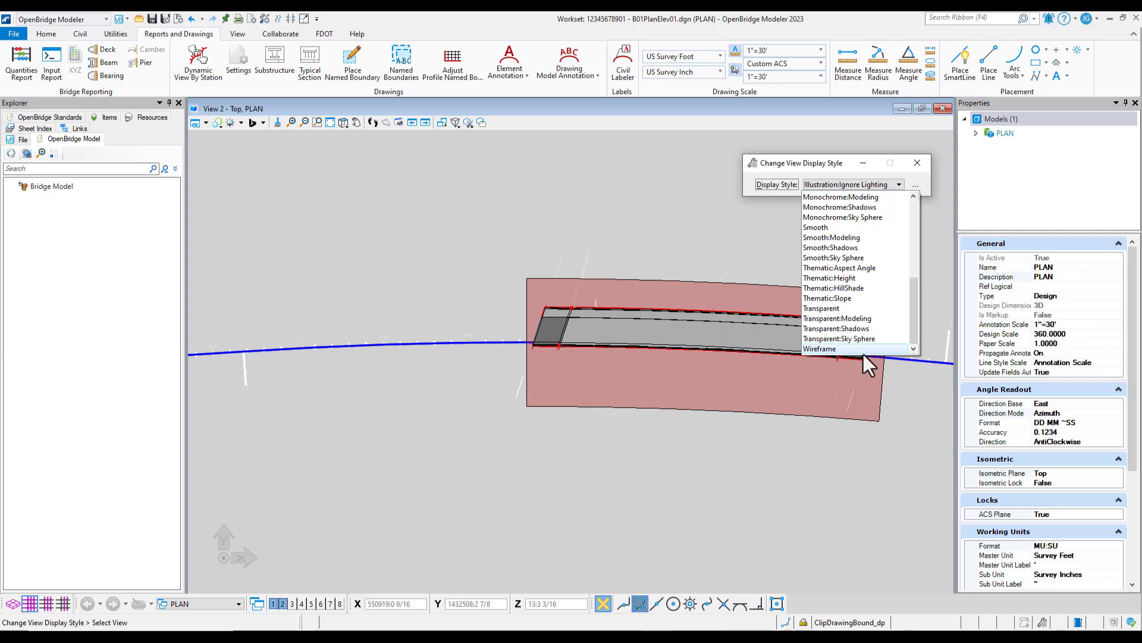
pyautogui.click(864, 349)
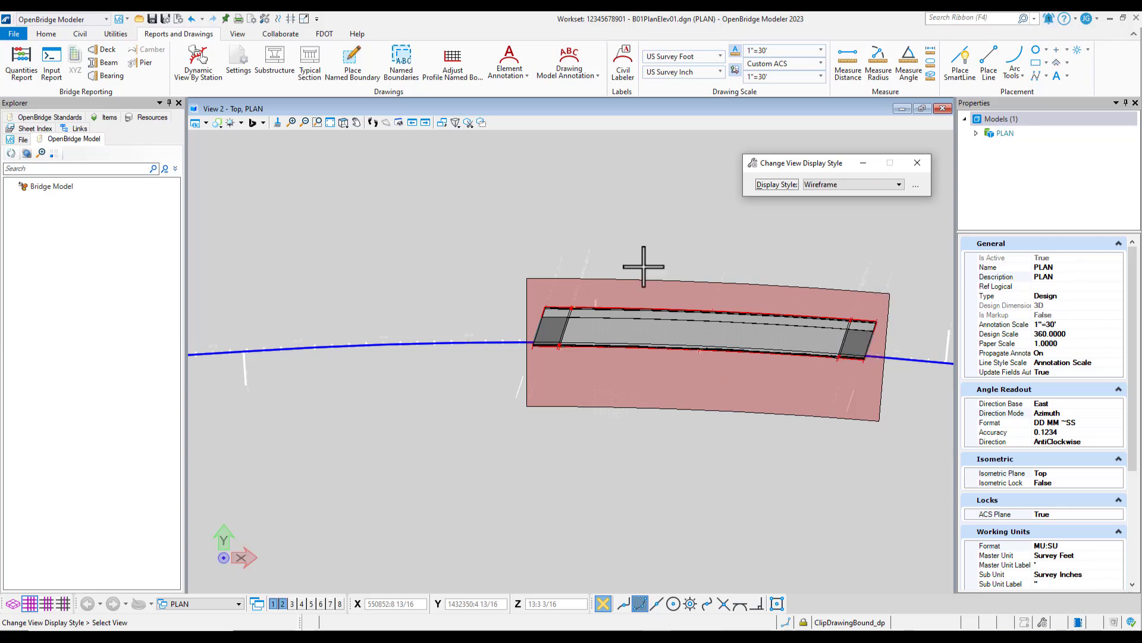
pyautogui.click(654, 238)
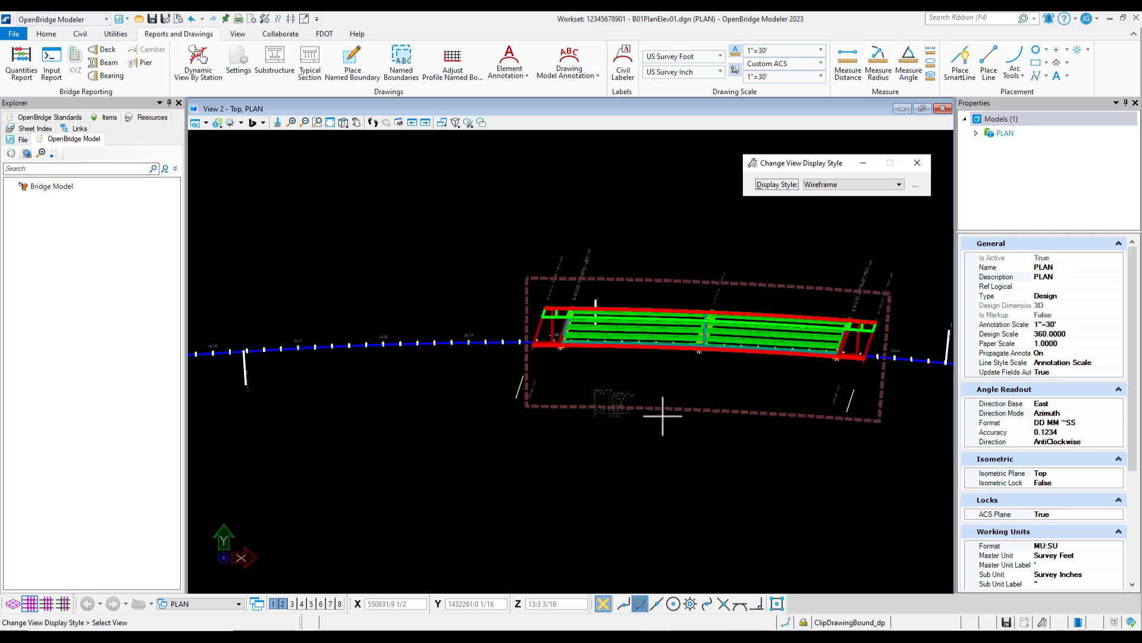
pyautogui.press('Escape')
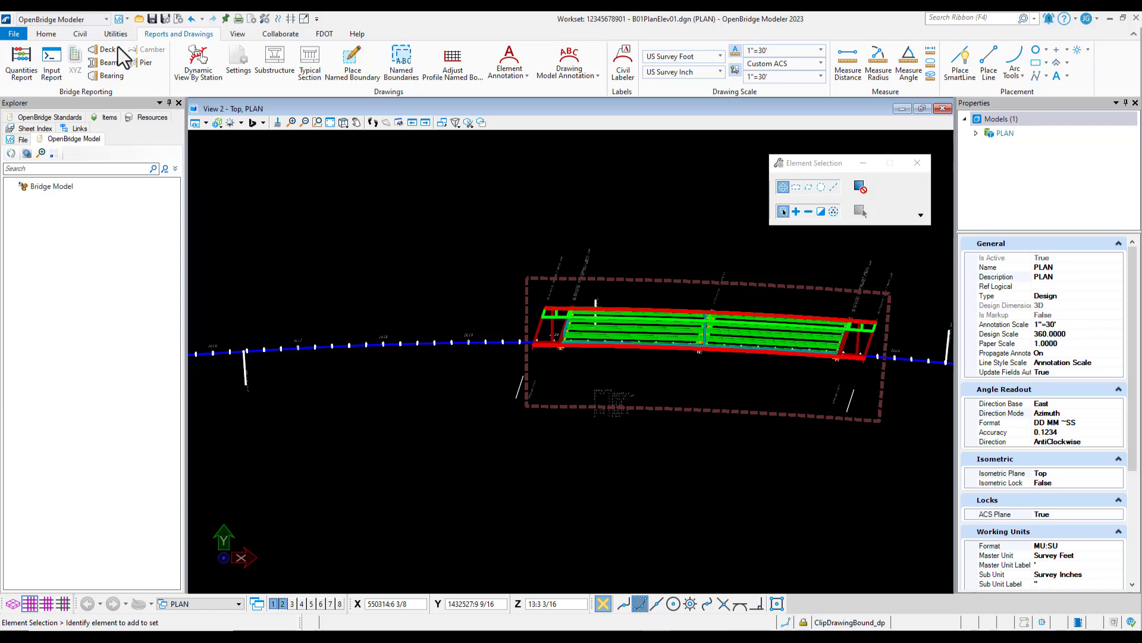
# Open the profile model of the CL_WB baseline in View 2
pyautogui.click(81, 35)
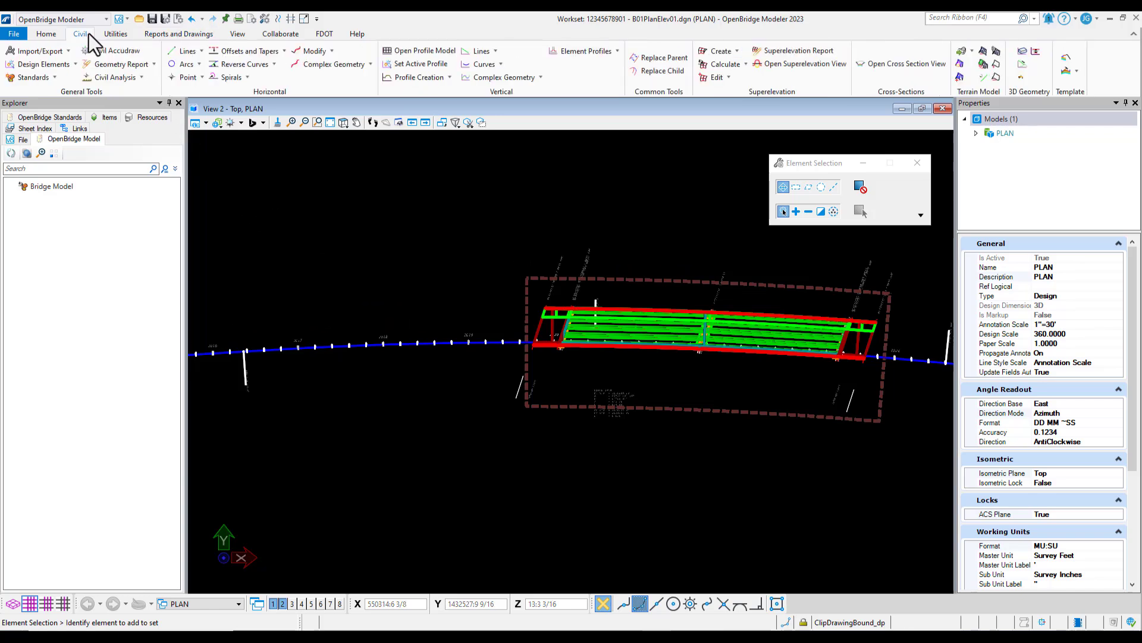
pyautogui.click(432, 51)
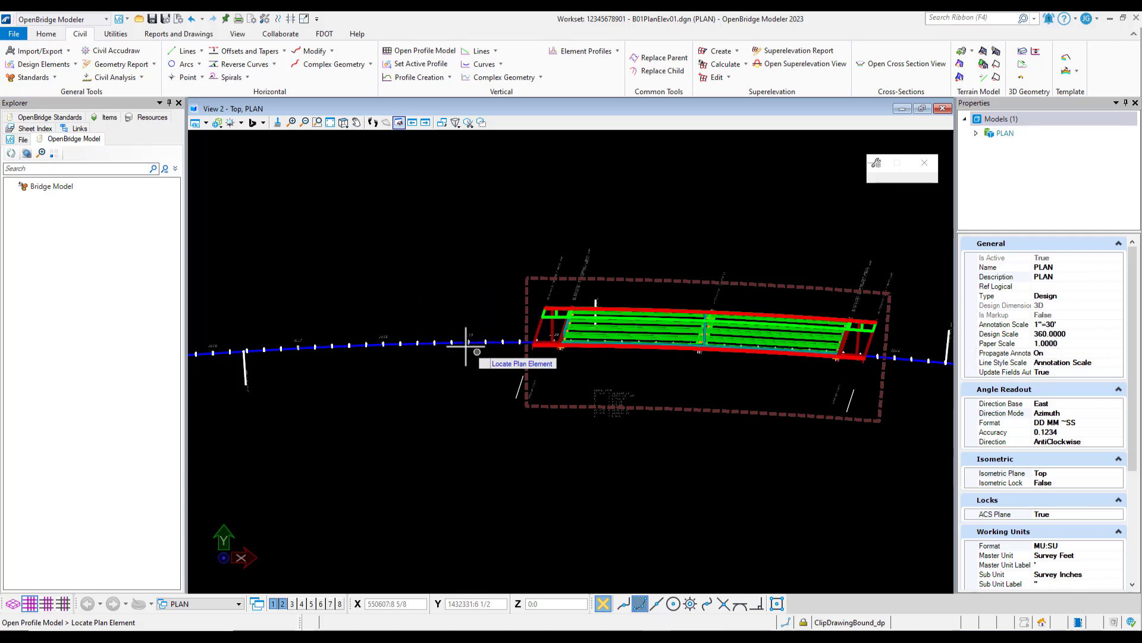
pyautogui.click(423, 342)
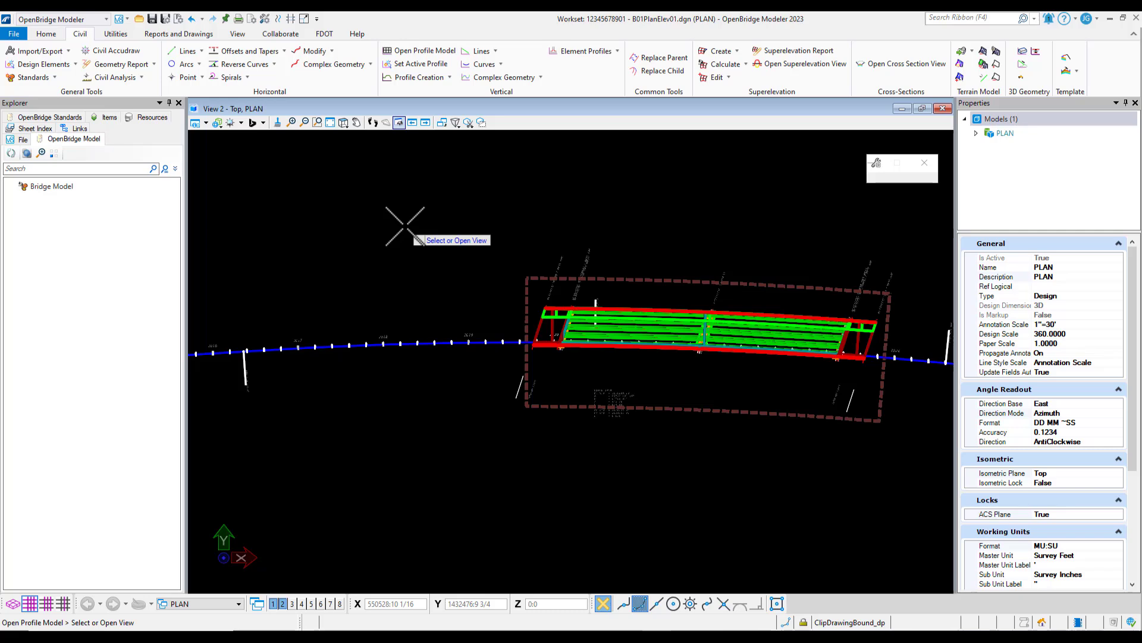
pyautogui.click(405, 226)
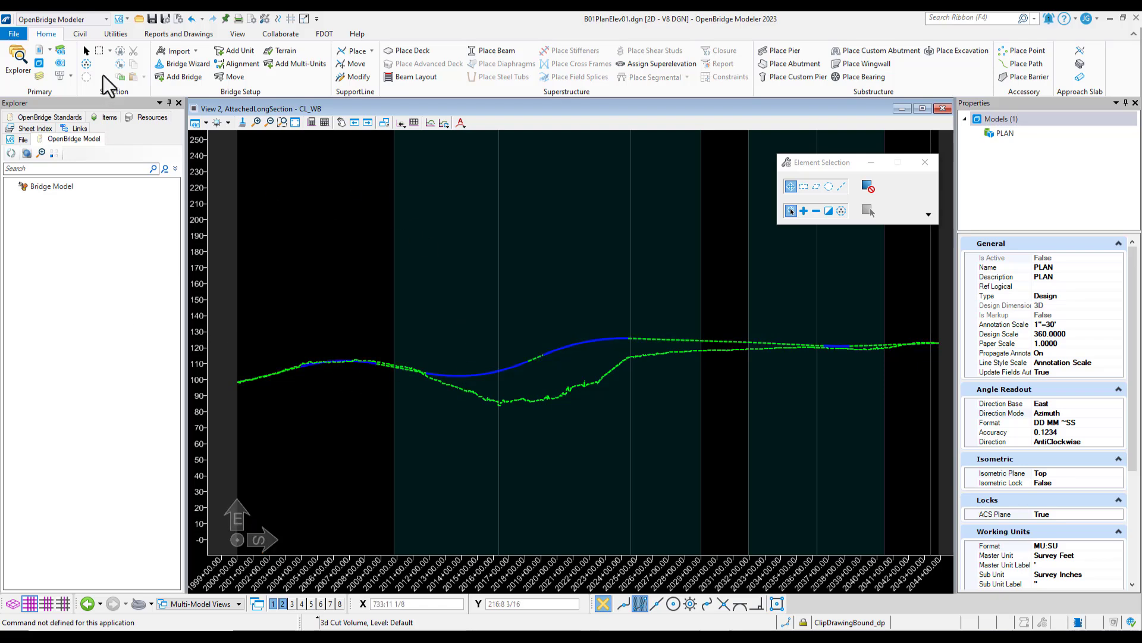
# Check which files are referenced in the CL_WB profile model, then close the references list
pyautogui.click(40, 51)
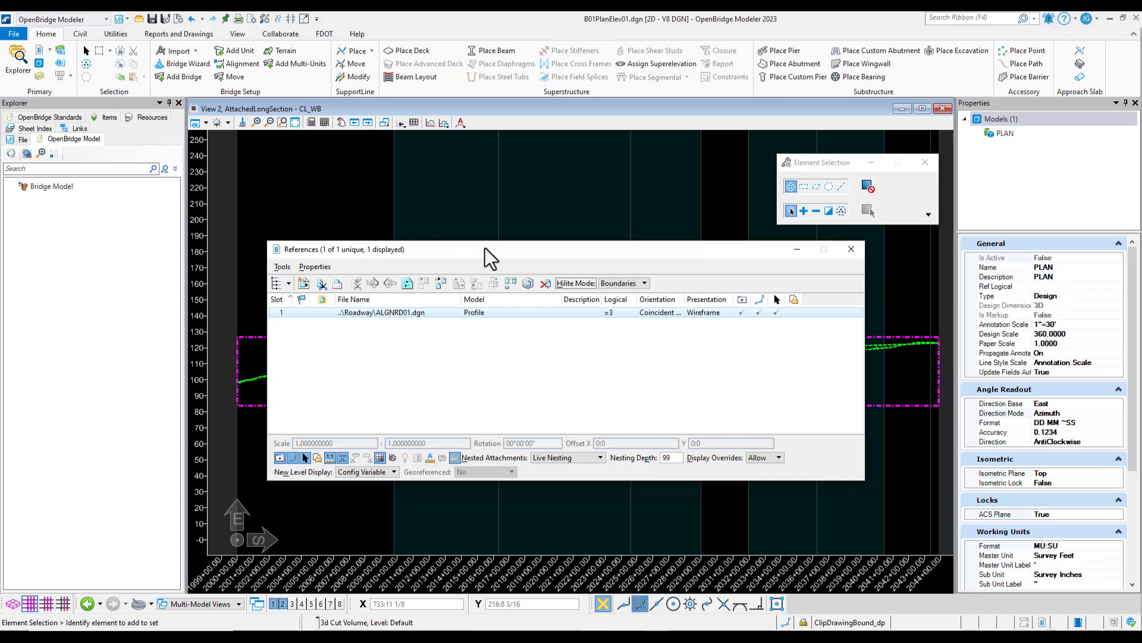
pyautogui.moveTo(484, 248); pyautogui.dragTo(470, 102)
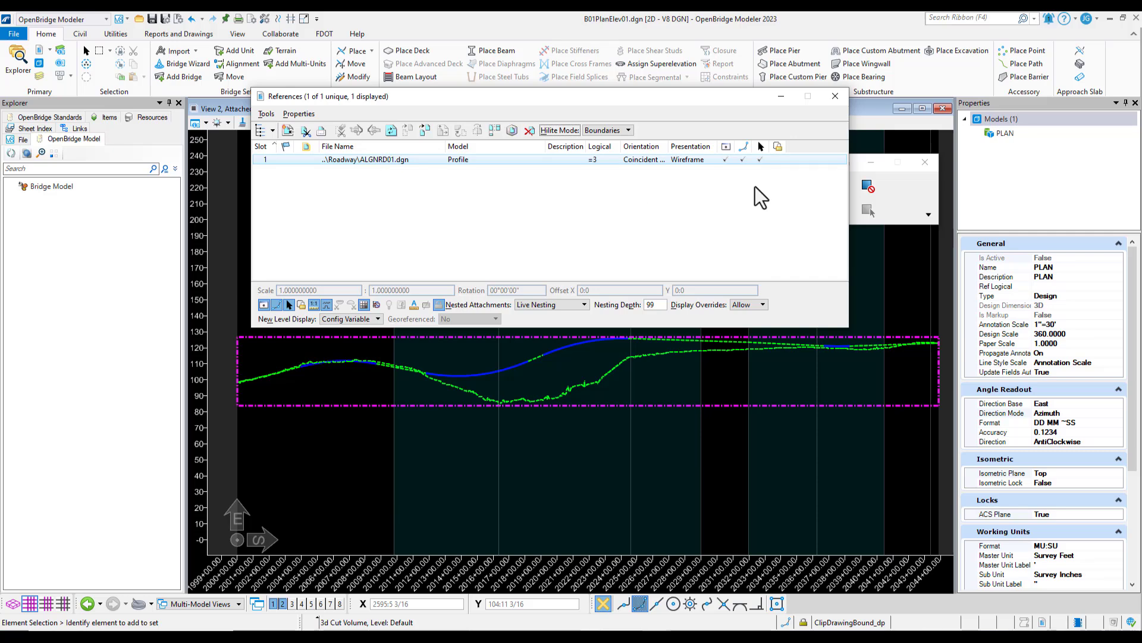
pyautogui.click(836, 95)
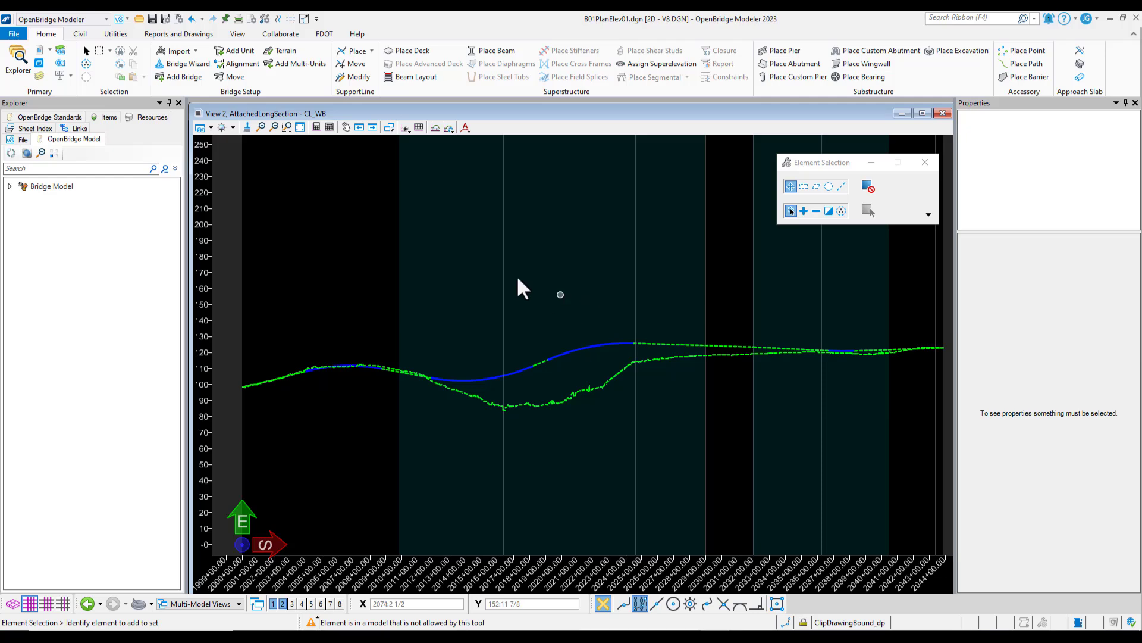
# Turn off the DTM_ex level of the ALGNRD01.dgn Profile reference in View 2
pyautogui.click(39, 76)
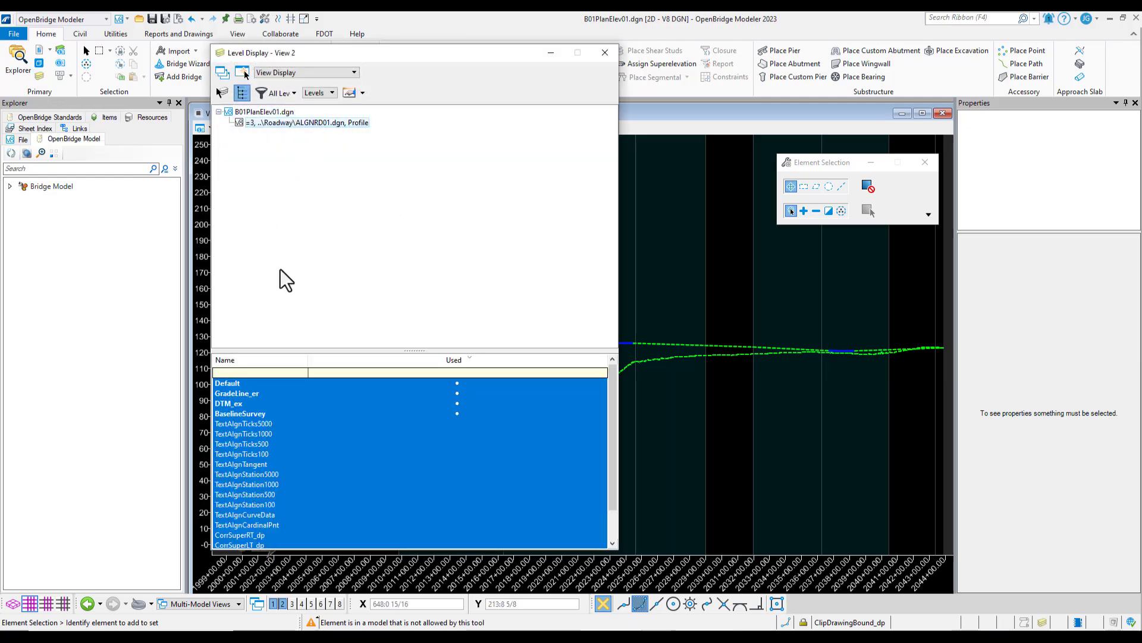
pyautogui.click(241, 403)
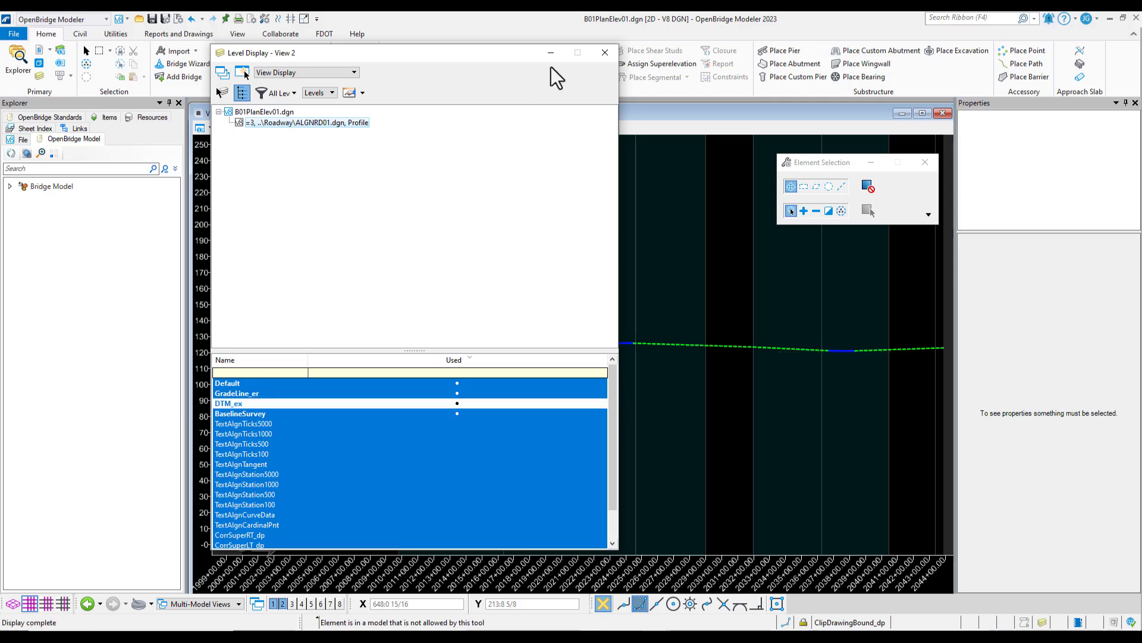
pyautogui.click(604, 52)
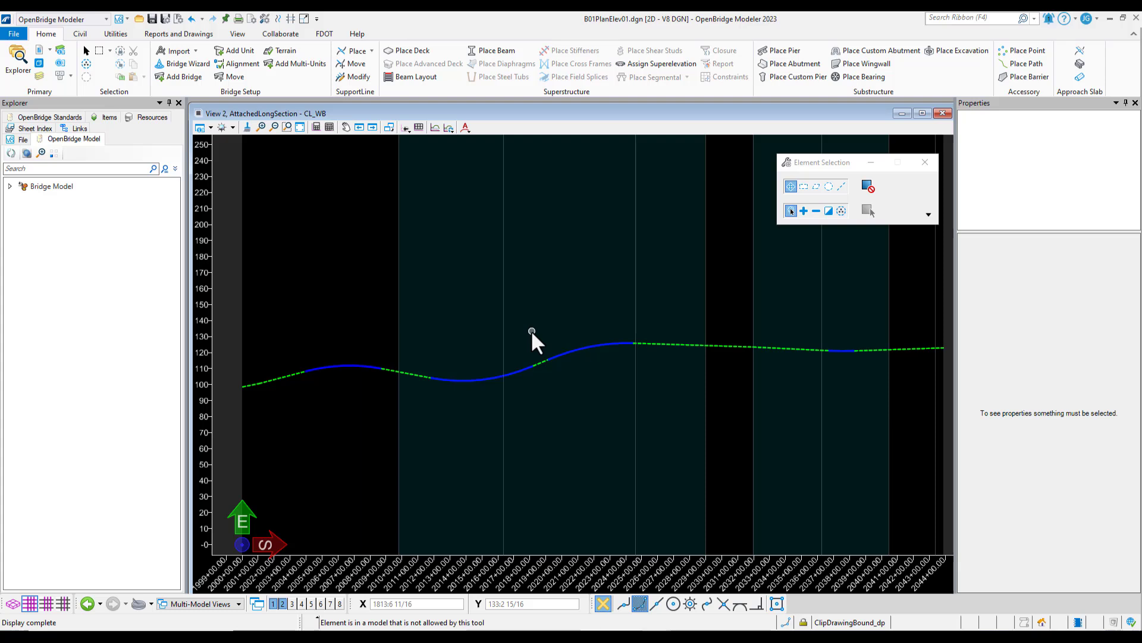
# Create a 3D cut in the CL_WB profile by Corners, from about station 2019+00, elevation 155 to about station 2024+00, elevation 19
pyautogui.click(435, 127)
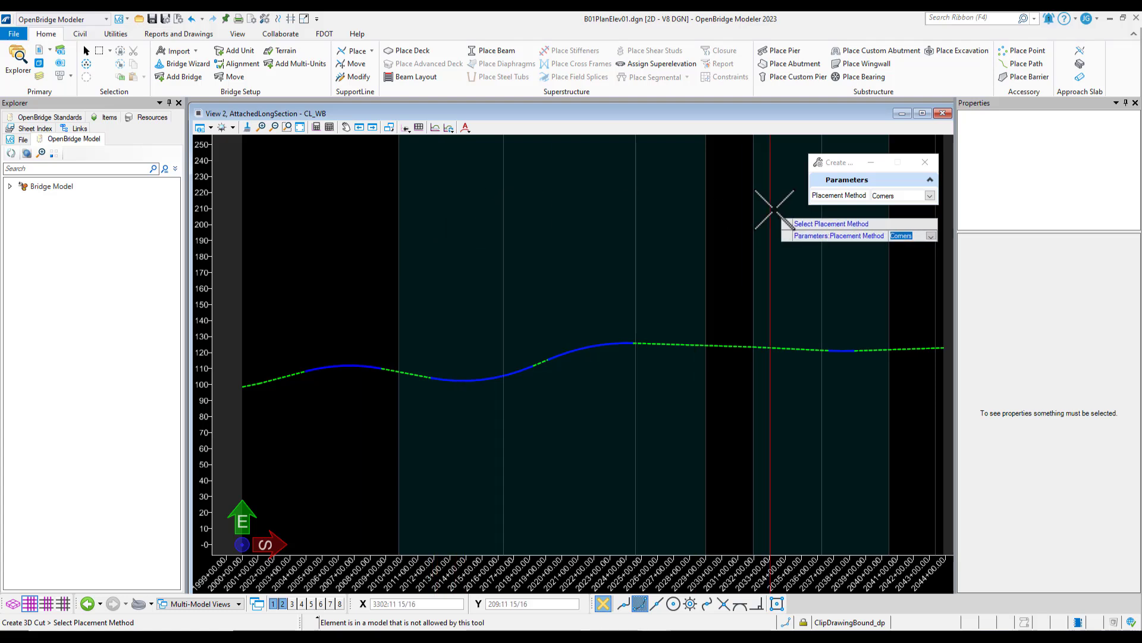
pyautogui.click(929, 195)
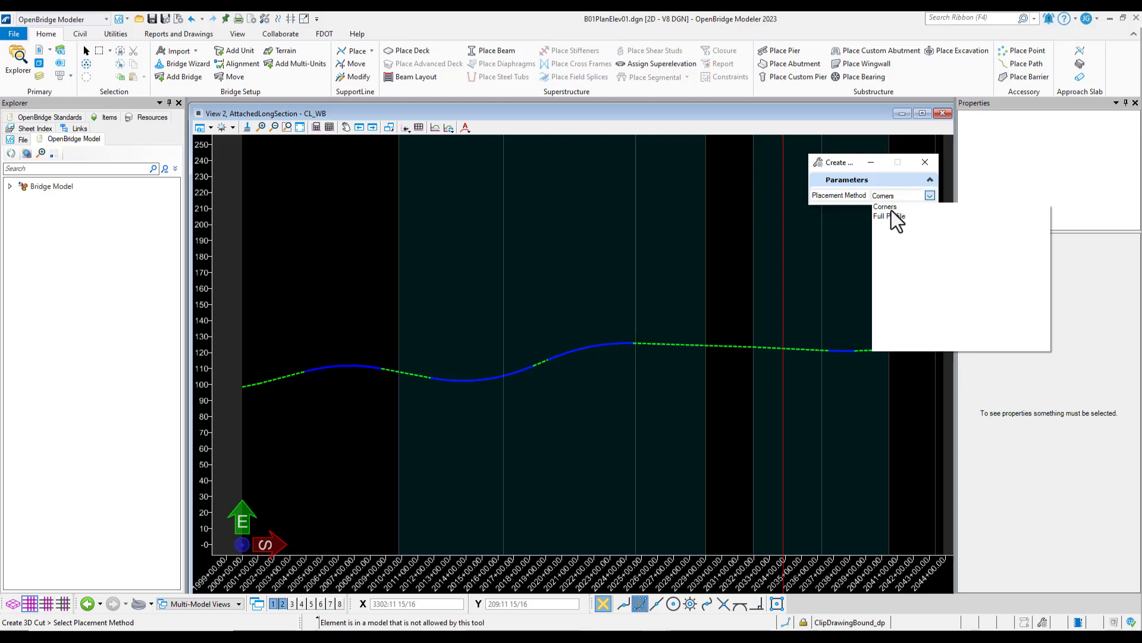
pyautogui.click(884, 208)
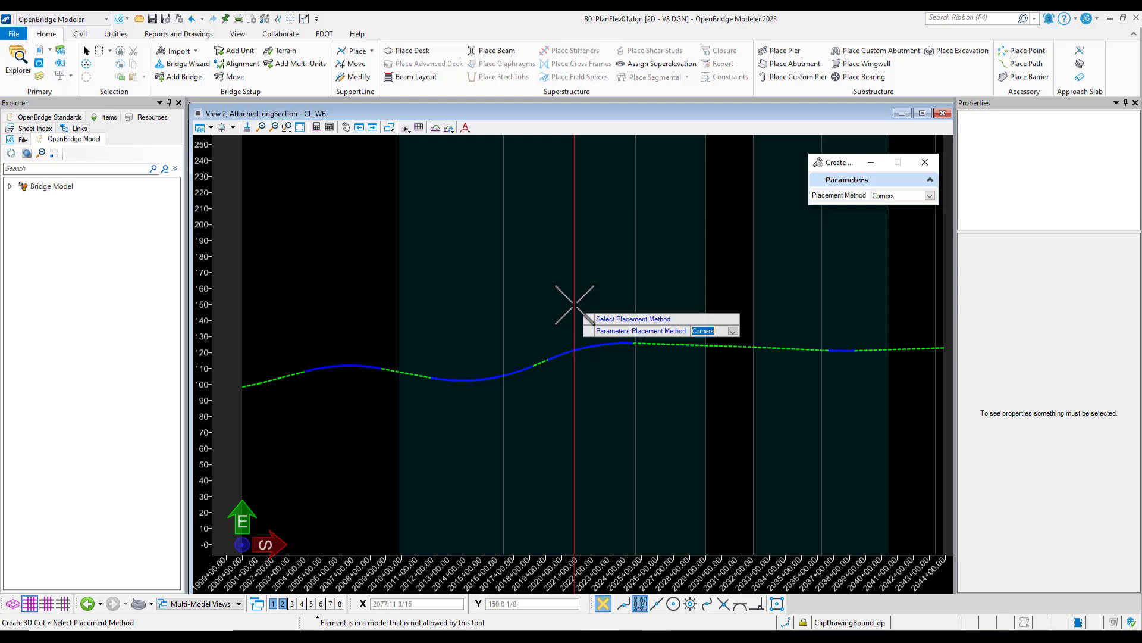
pyautogui.click(523, 278)
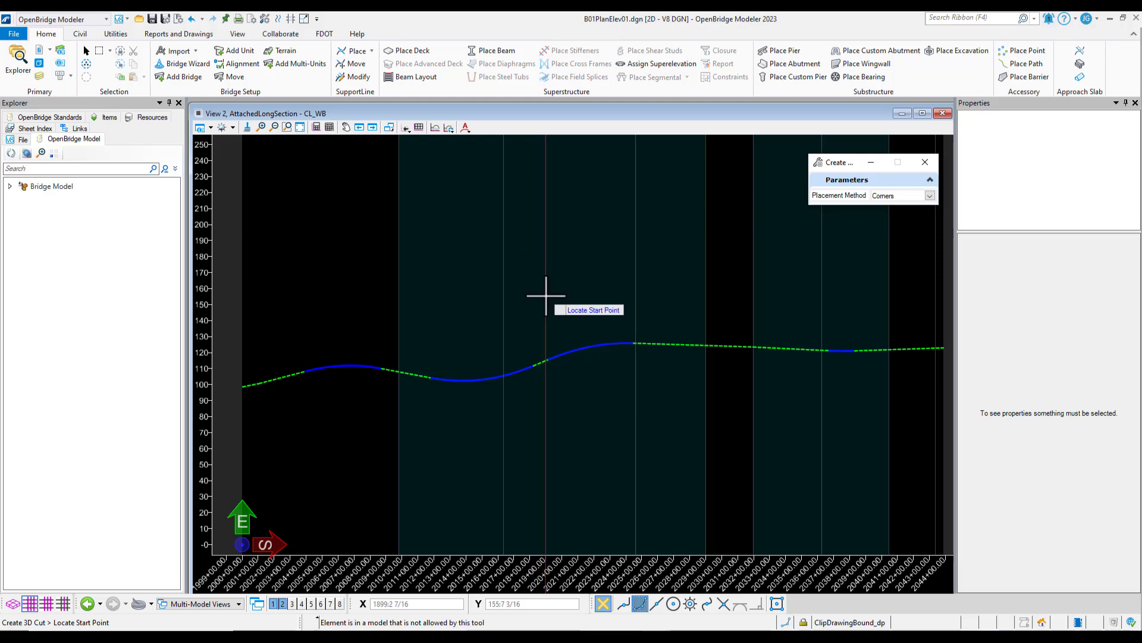
pyautogui.click(546, 295)
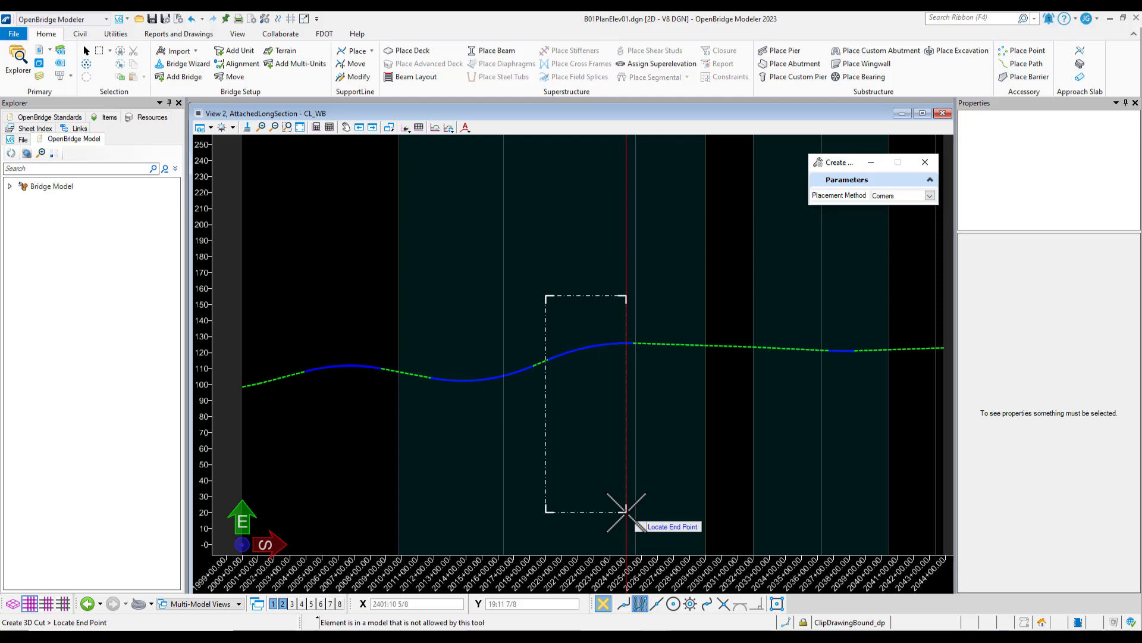
pyautogui.click(626, 511)
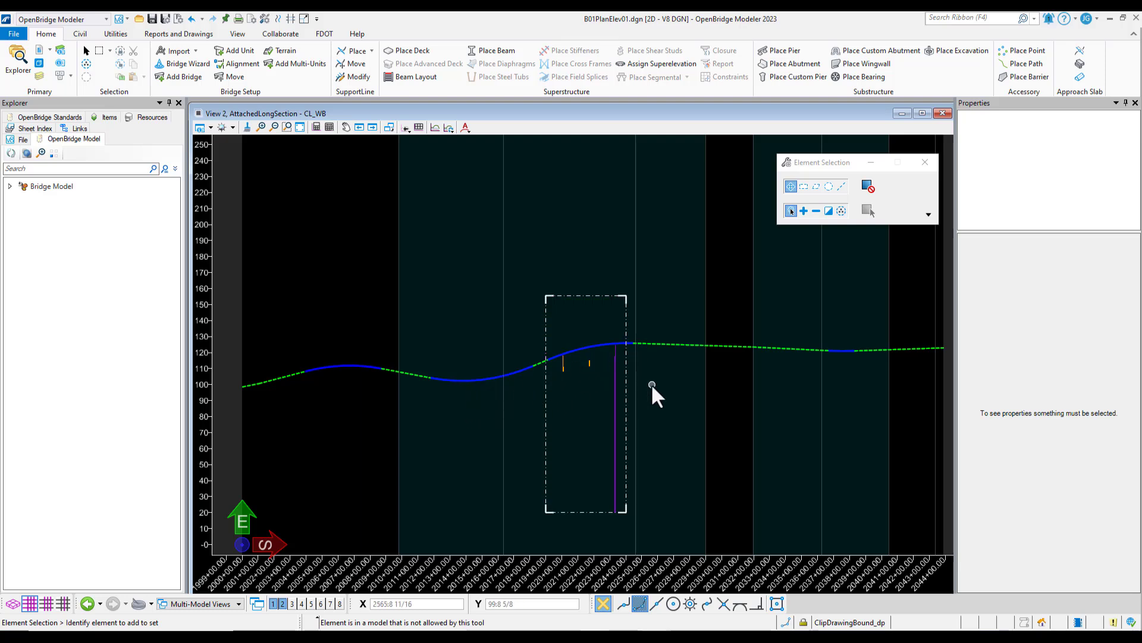
# Check the references of the CL_WB profile model, including the PLAN model of B01PlanElev01.dgn, then close the list
pyautogui.click(42, 54)
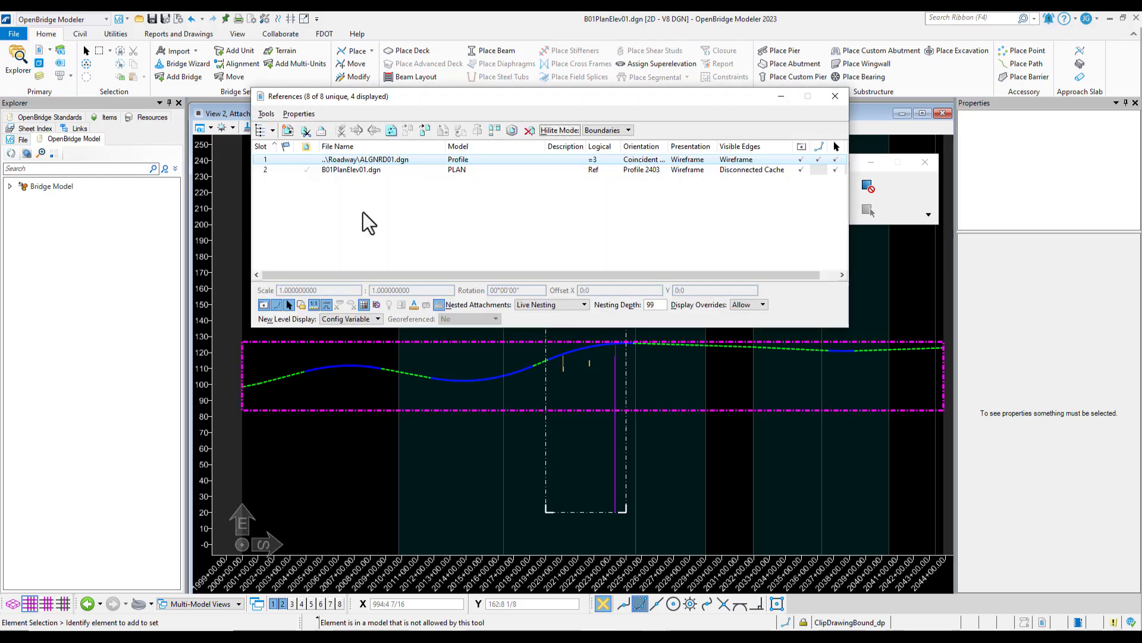
pyautogui.click(369, 169)
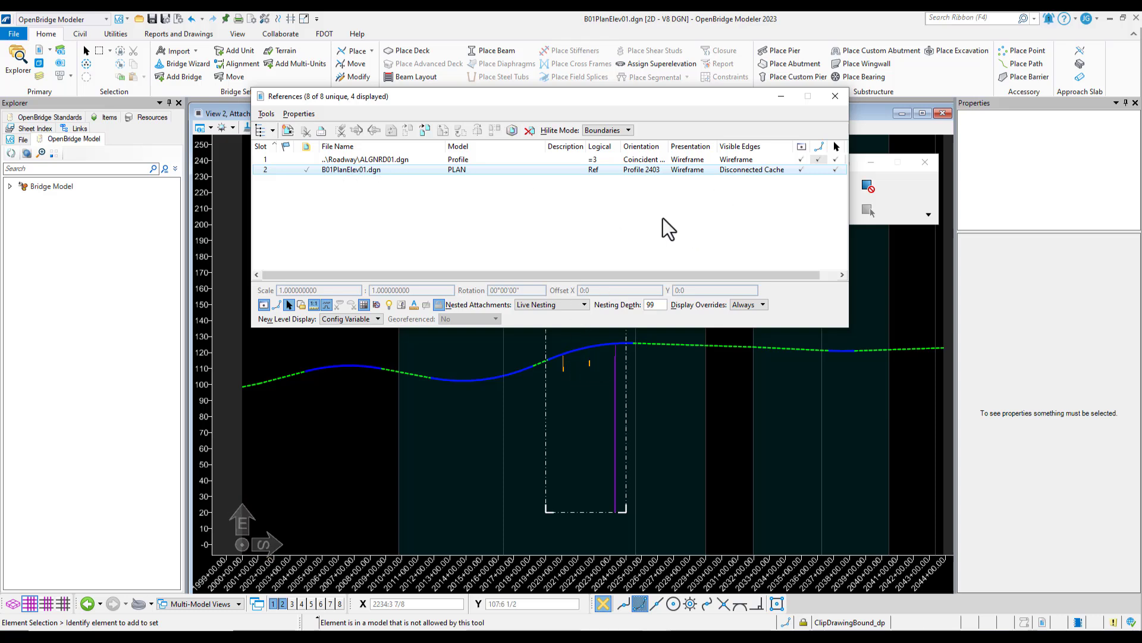
pyautogui.click(836, 95)
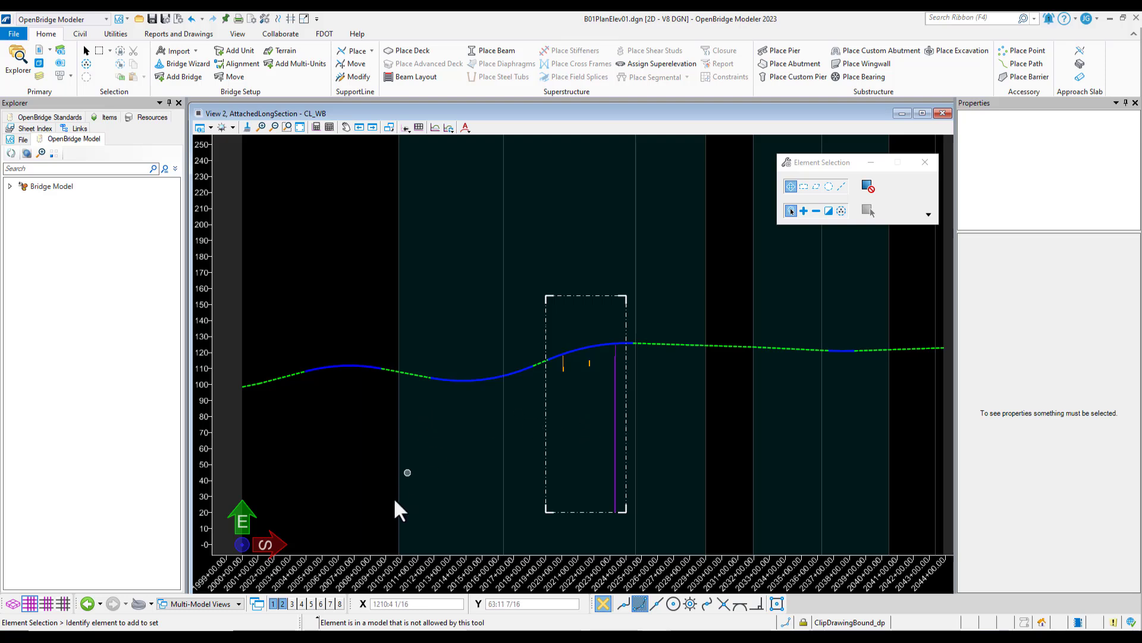
# View the PLAN view group, then return to the CL_WB profile in the Multi-Model Views group
pyautogui.click(217, 605)
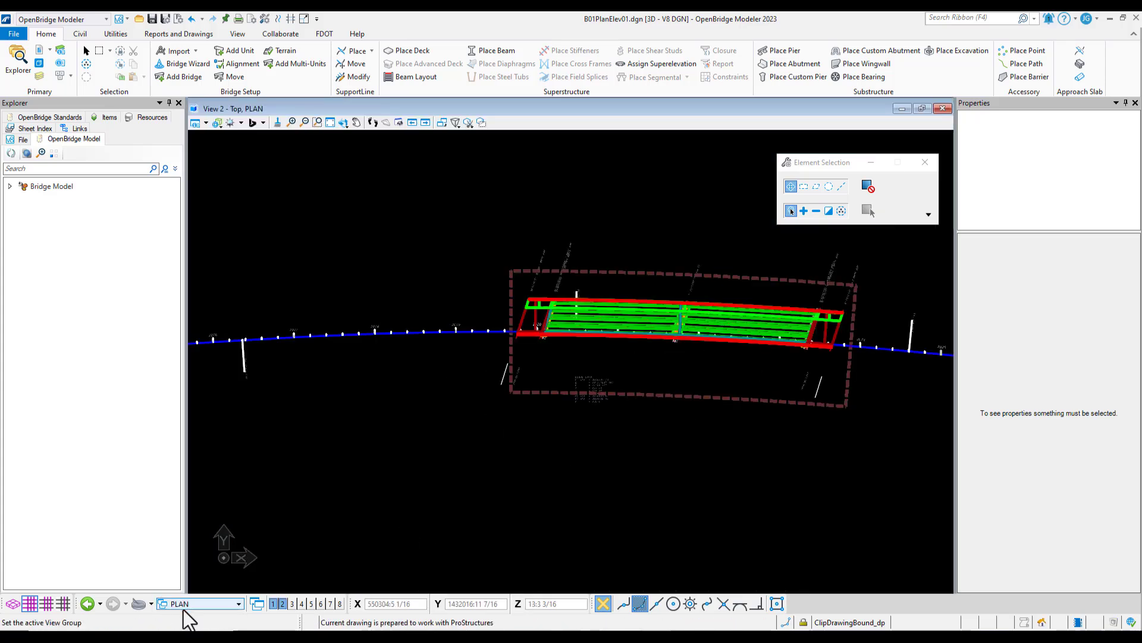
pyautogui.click(189, 606)
pyautogui.click(204, 568)
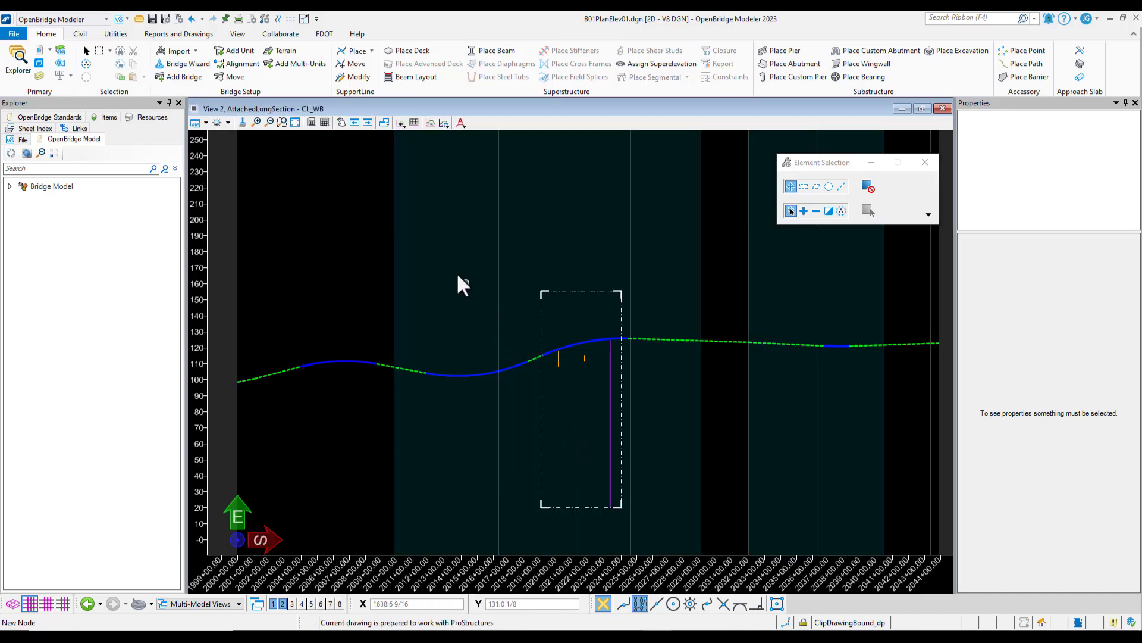
# Turn on the display of the SURVRD01.dgn GTDMRD reference nested under B01MODLBRTR01_6.3_Begin.dgn in View 2's level display
pyautogui.click(39, 76)
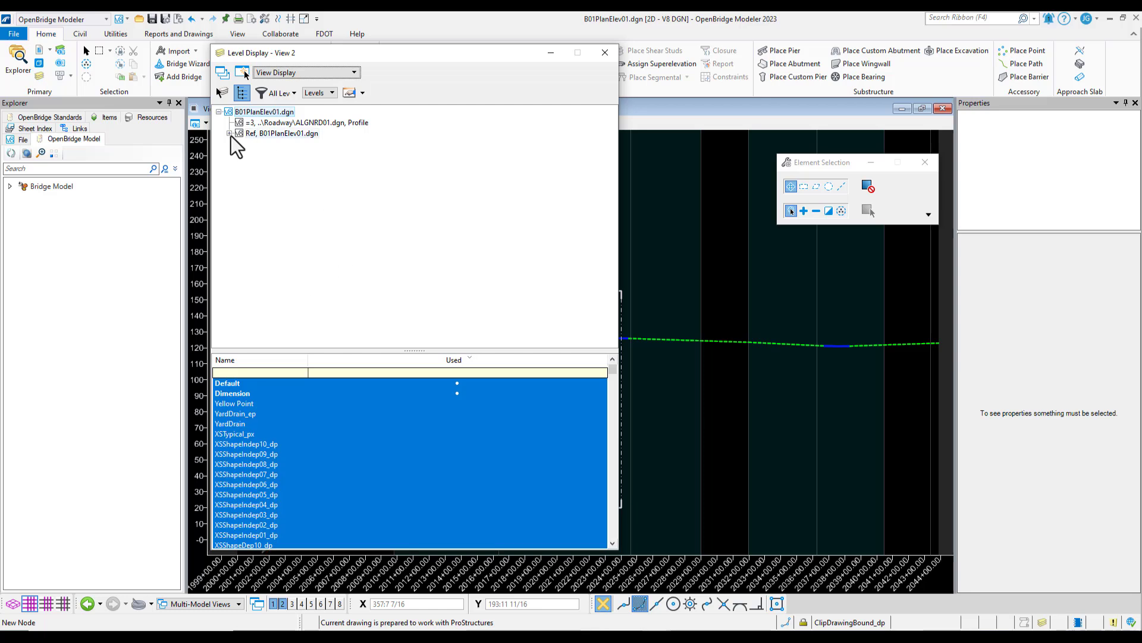
pyautogui.click(230, 134)
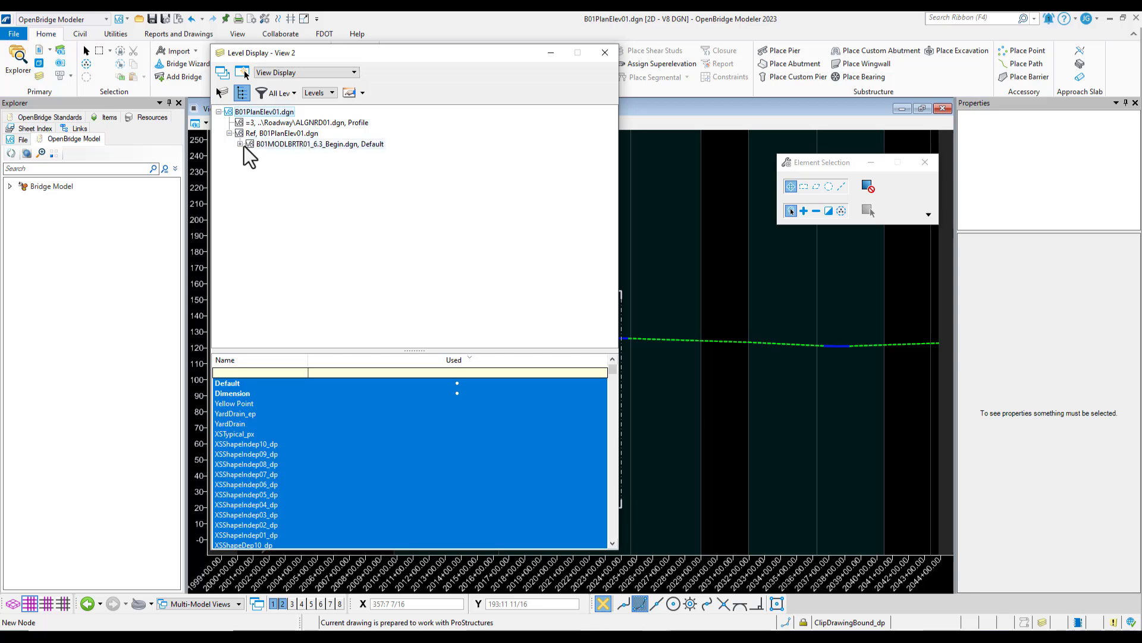
pyautogui.click(240, 144)
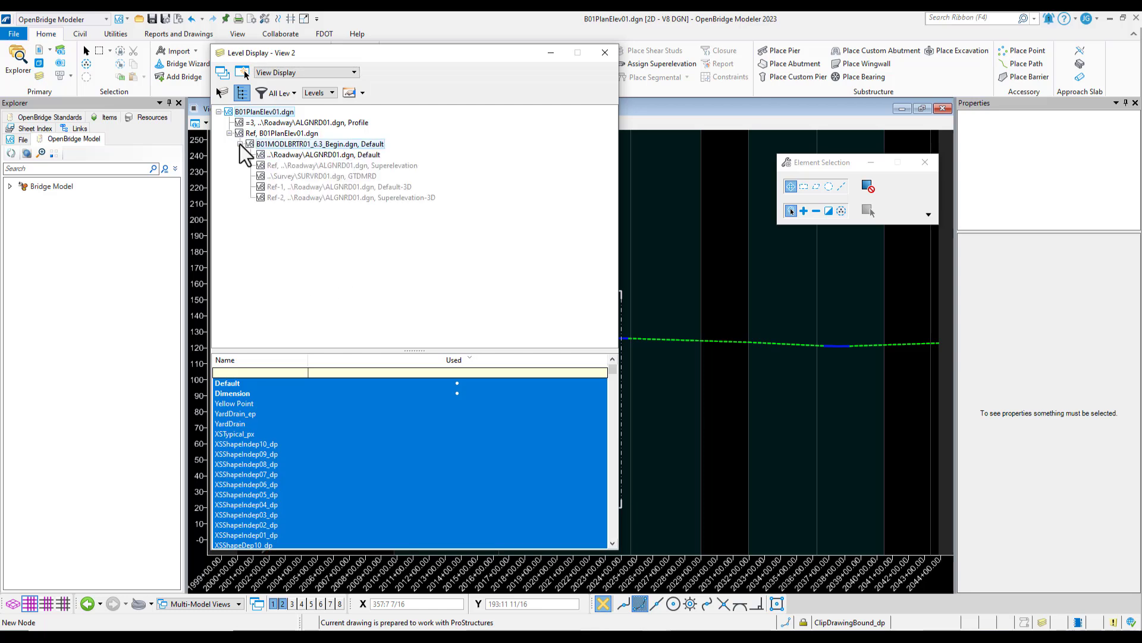
pyautogui.rightClick(317, 175)
pyautogui.click(353, 220)
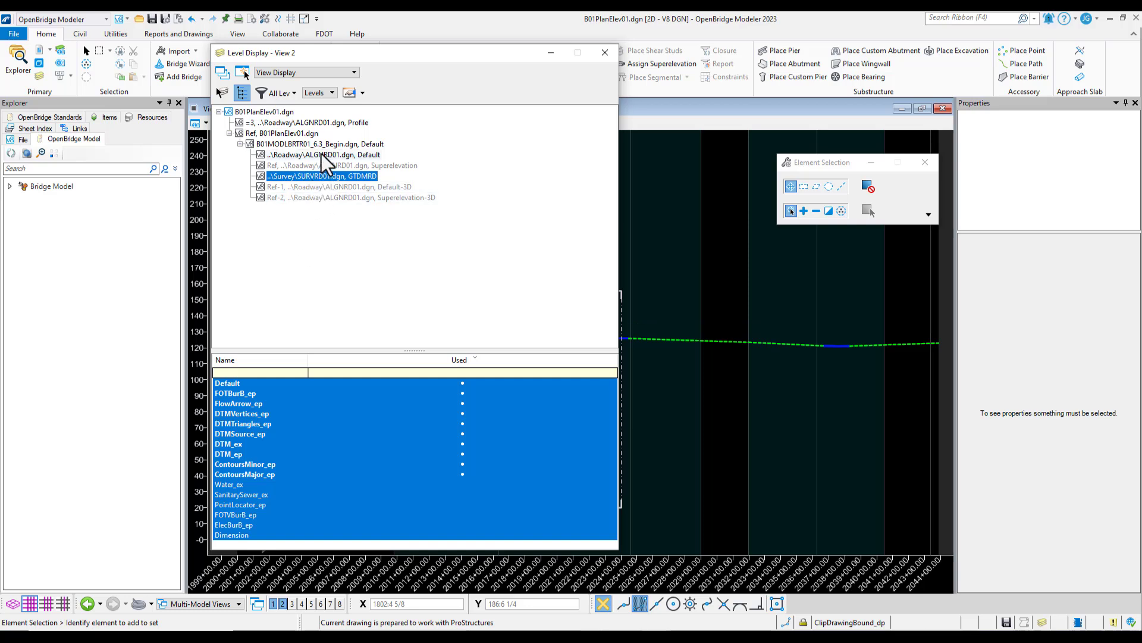
# Turn off all levels of the nested B01MODLBRTR01_6.3_Begin.dgn reference in View 2 and close the level display
pyautogui.click(291, 145)
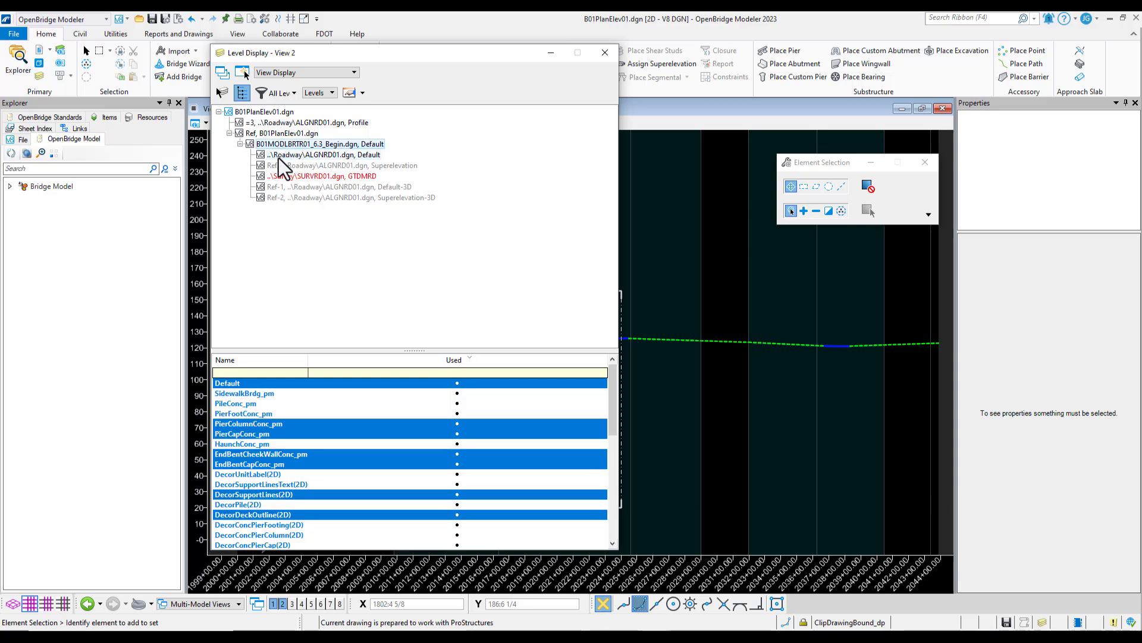
pyautogui.rightClick(301, 399)
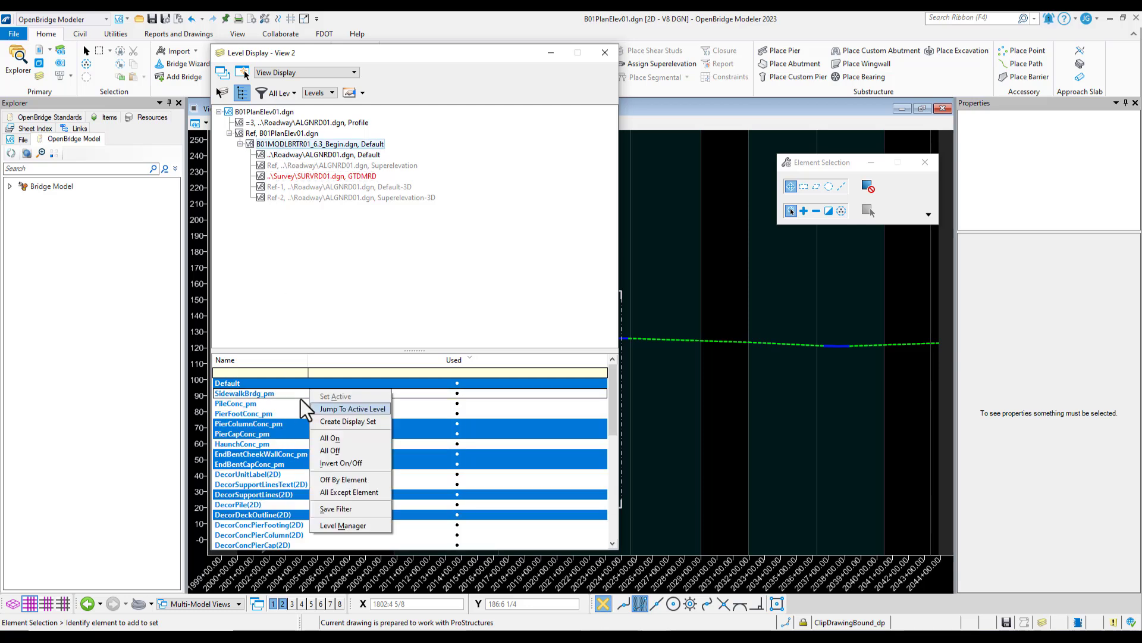
pyautogui.click(345, 451)
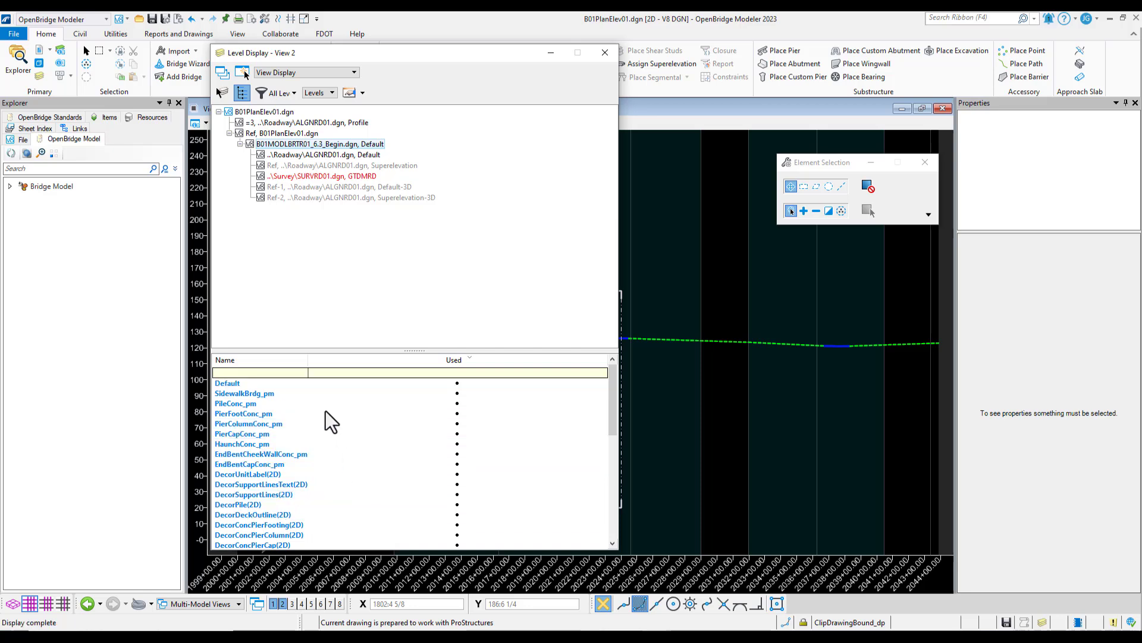
pyautogui.click(604, 55)
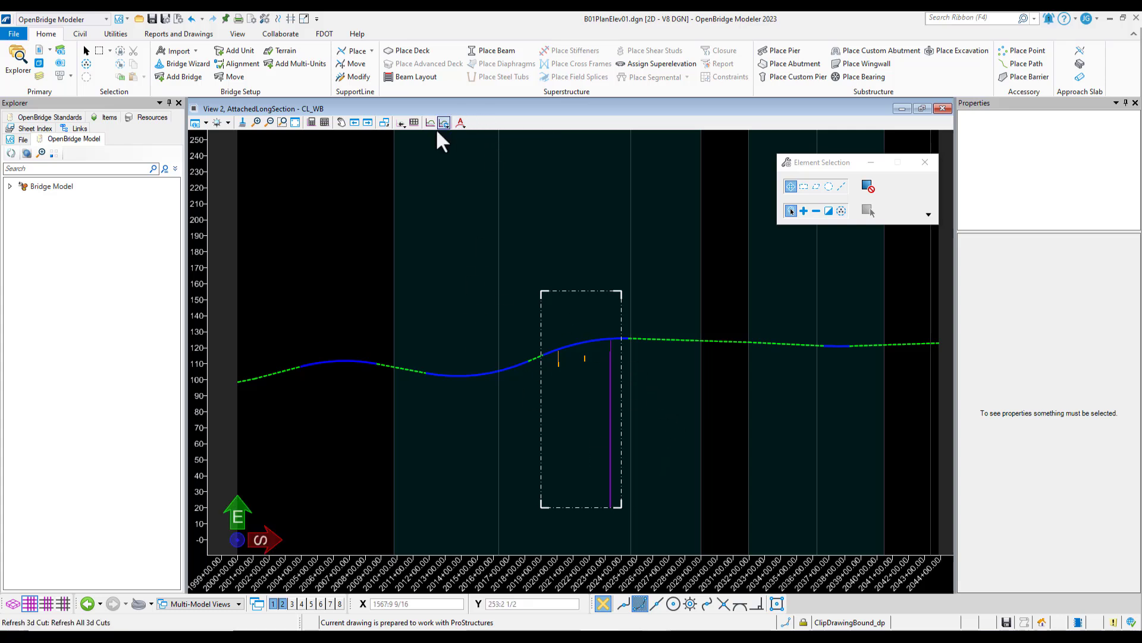
# Refresh all 3D cuts, then delete the 3D cut from the CL_WB profile
pyautogui.click(443, 123)
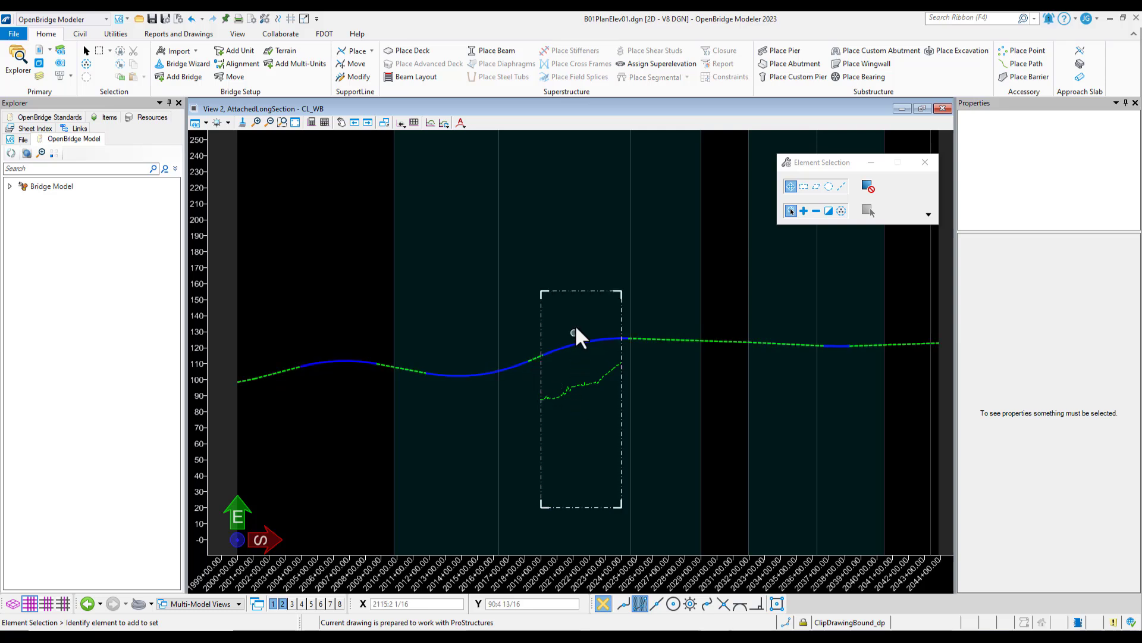
pyautogui.click(585, 291)
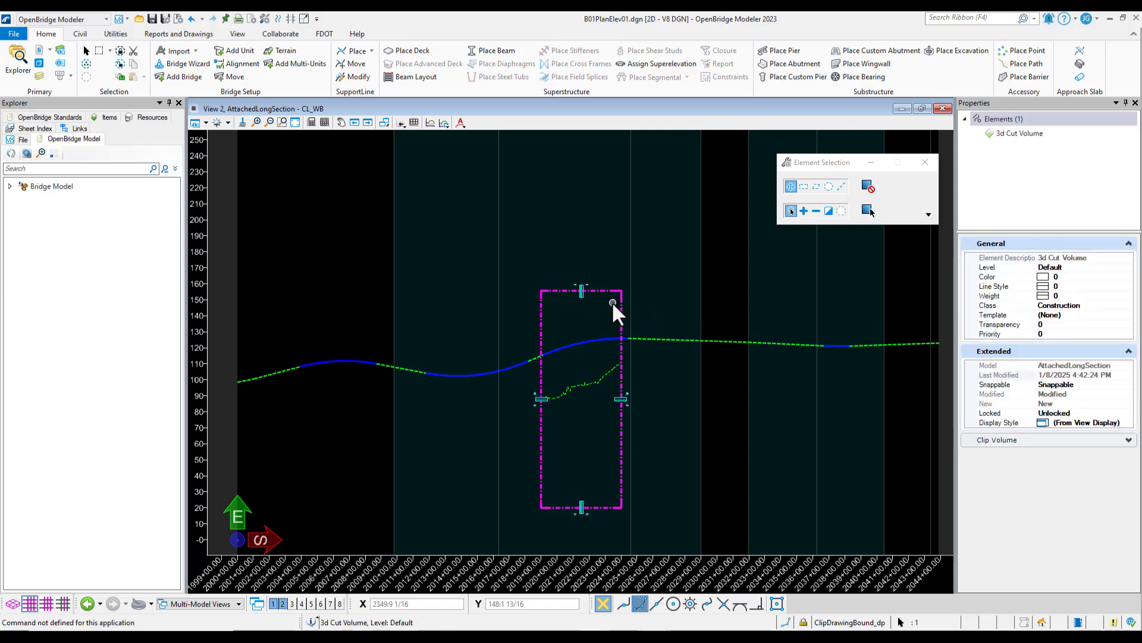
pyautogui.press('Delete')
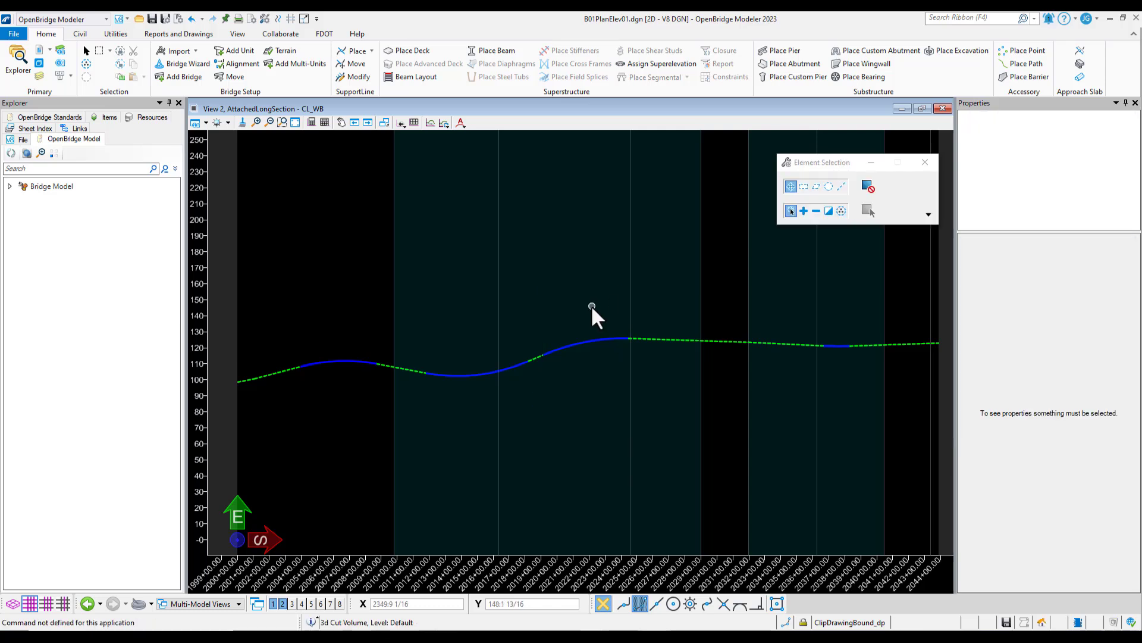
# Turn the DTM_ex level of the ALGNRD01.dgn Profile reference back on in View 2
pyautogui.click(40, 77)
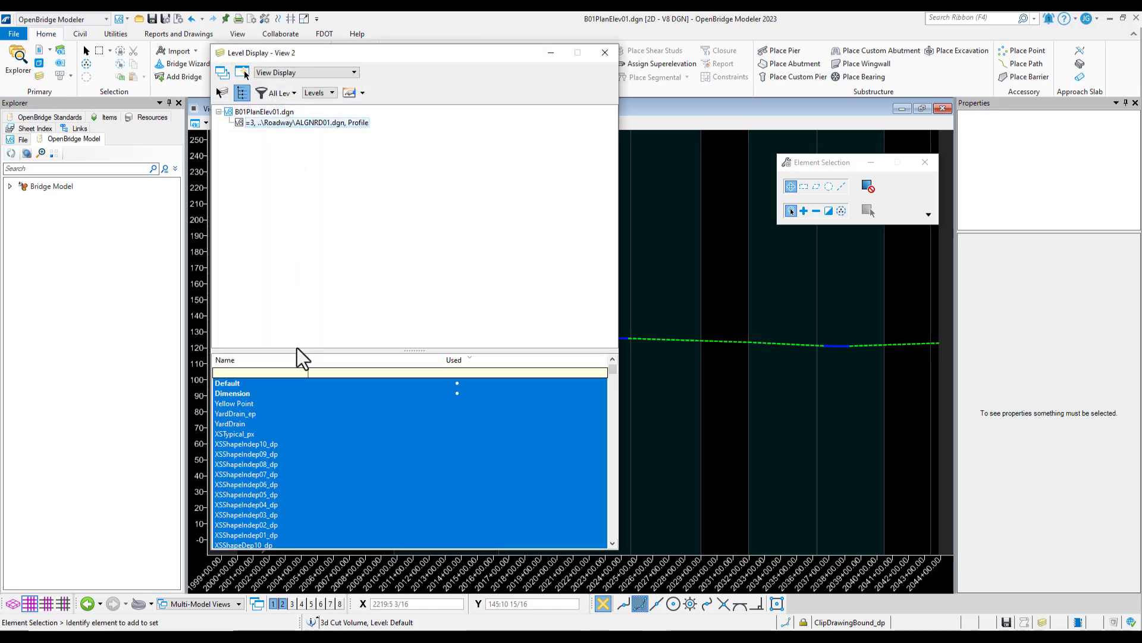
pyautogui.click(245, 403)
pyautogui.click(240, 403)
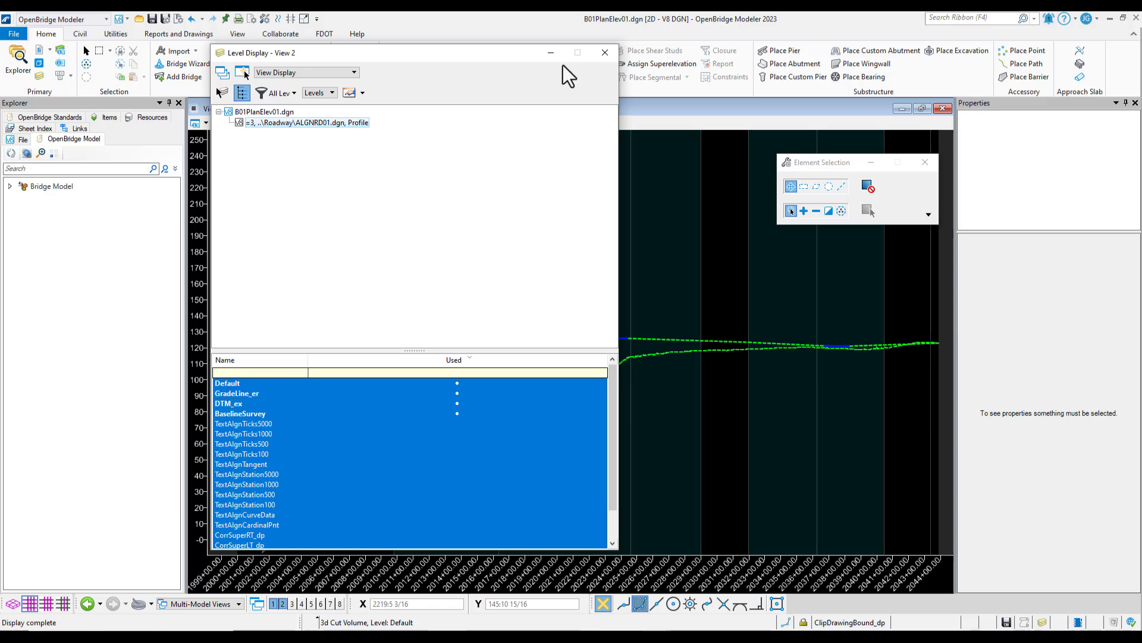
pyautogui.click(605, 52)
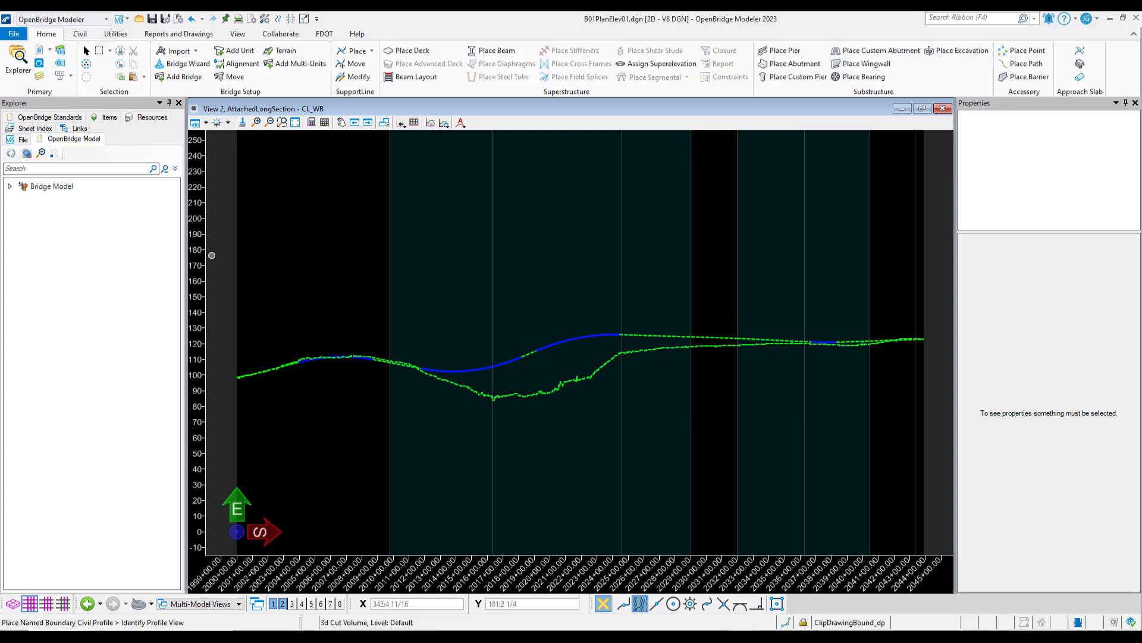
# Switch the active workflow from OpenBridge Modeler to Drawing
pyautogui.click(180, 35)
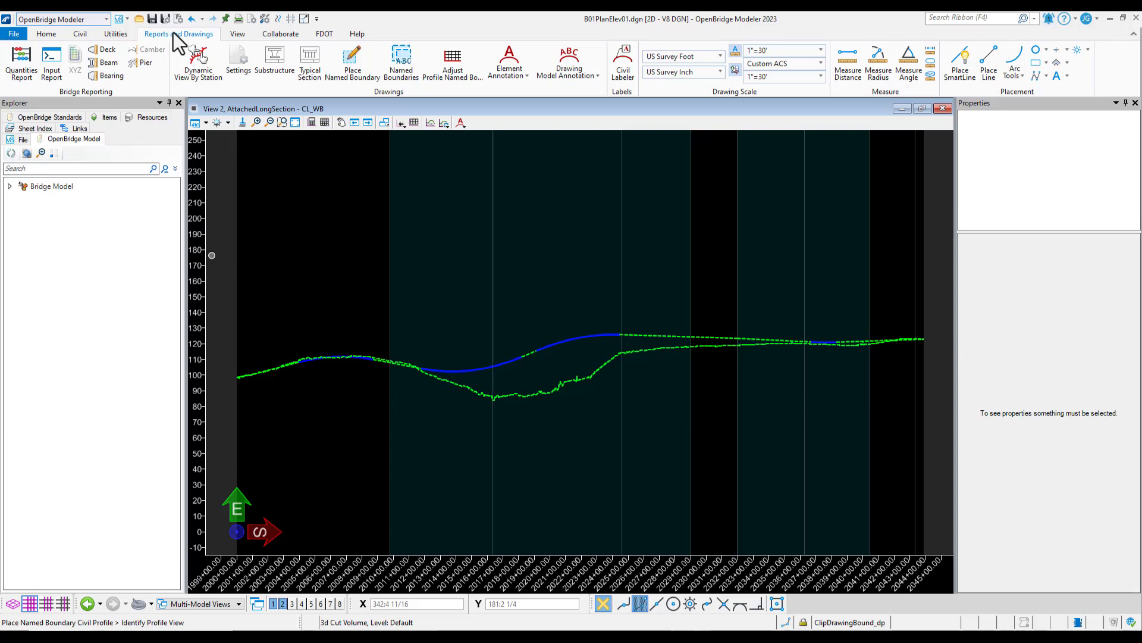
pyautogui.click(98, 22)
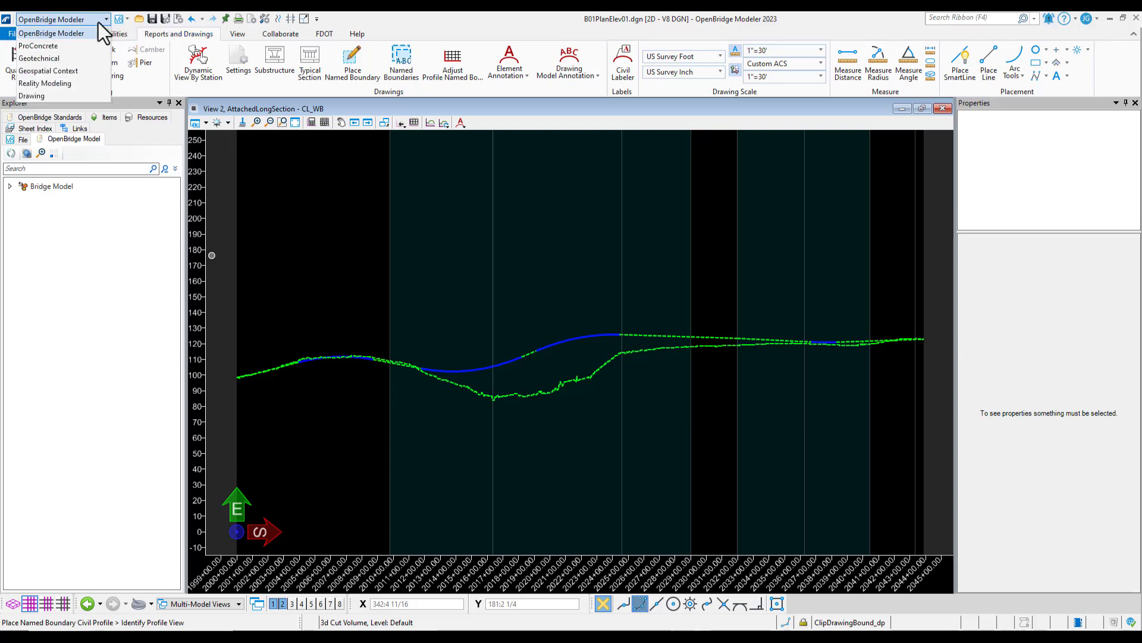
pyautogui.click(51, 97)
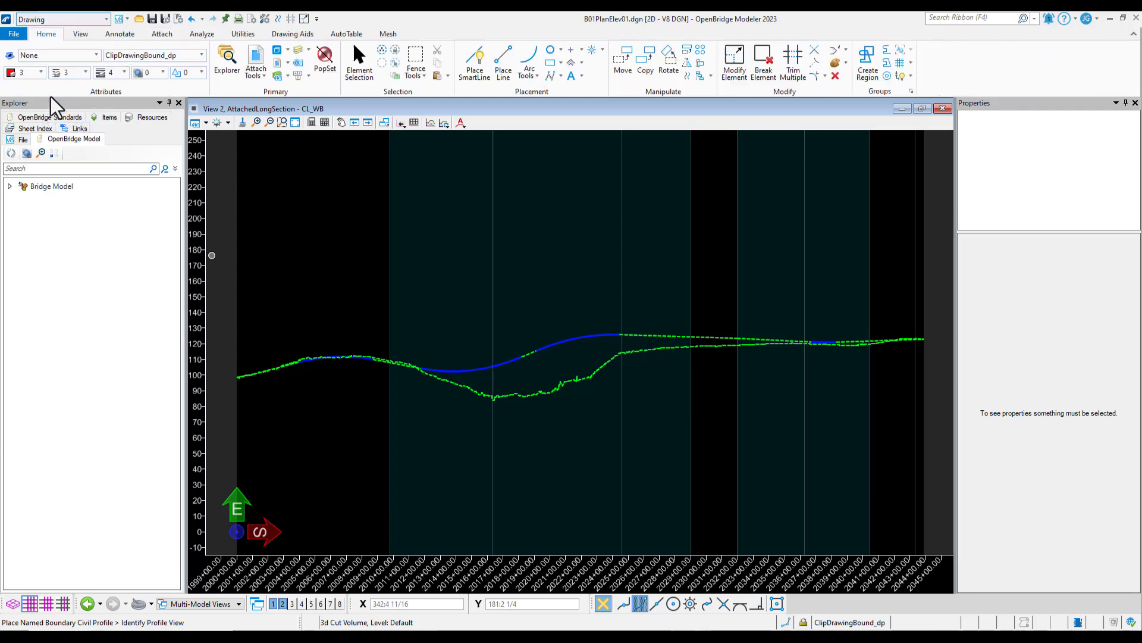
# Start a Civil Profile named boundary on the CL_WB profile in View 2 with the 11x17_PE_ELEV_14in drawing seed
pyautogui.click(78, 36)
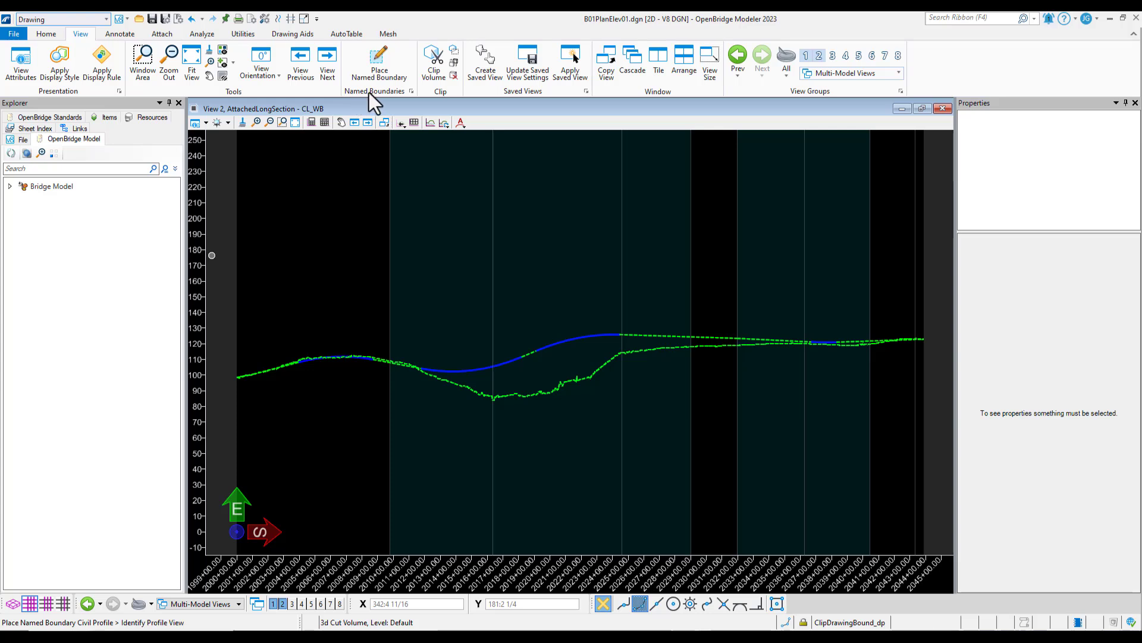
pyautogui.click(381, 56)
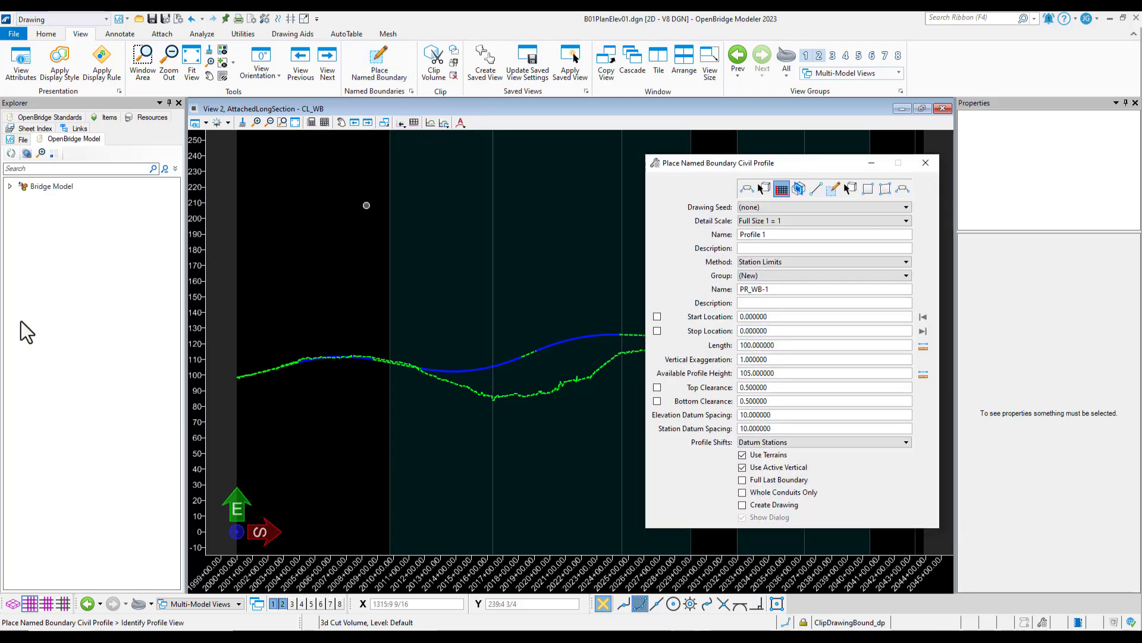
pyautogui.click(510, 361)
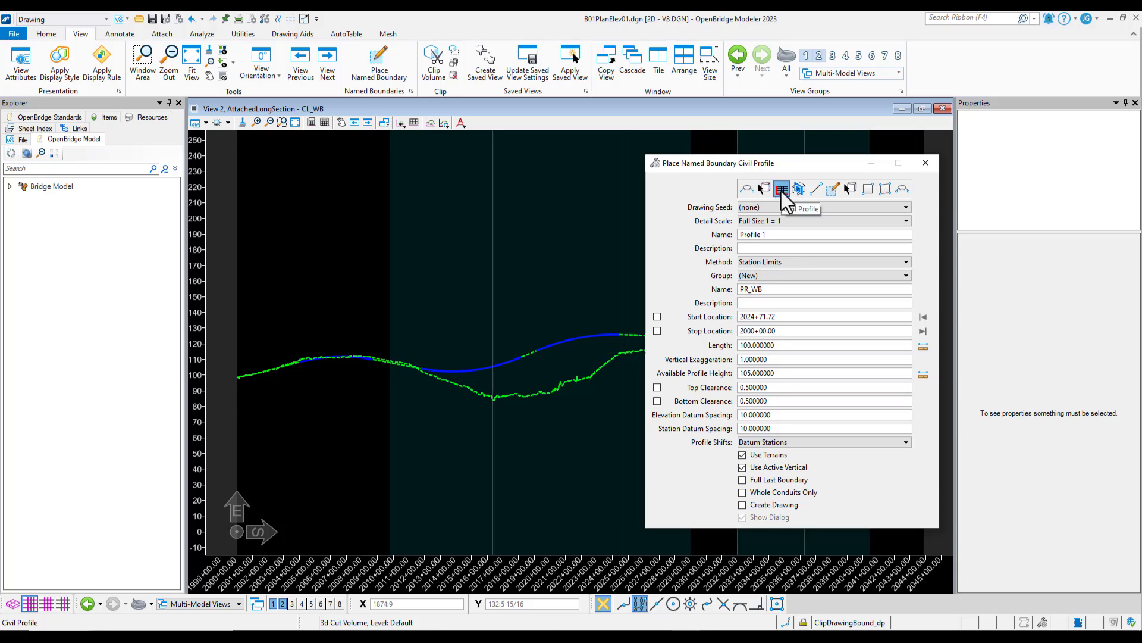
pyautogui.click(749, 188)
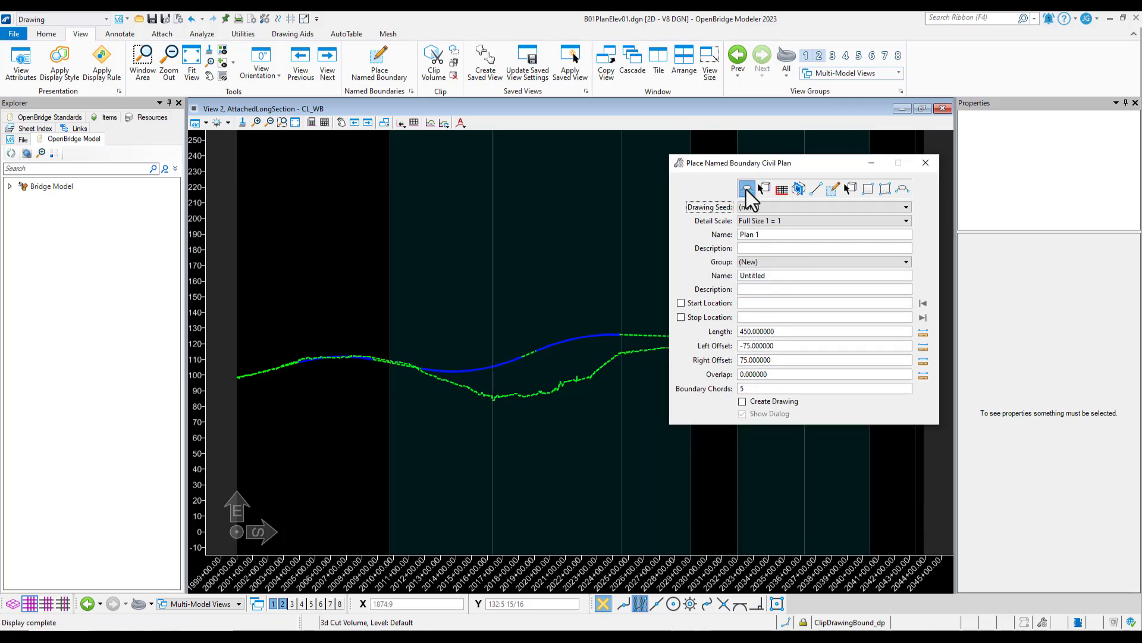
pyautogui.click(780, 188)
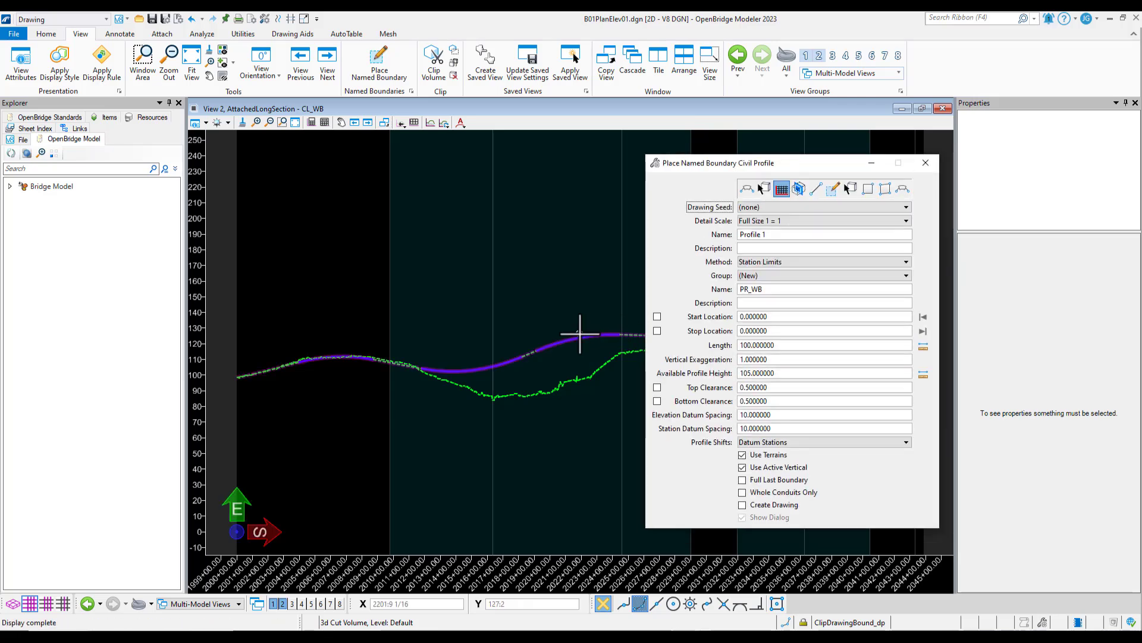
pyautogui.click(580, 333)
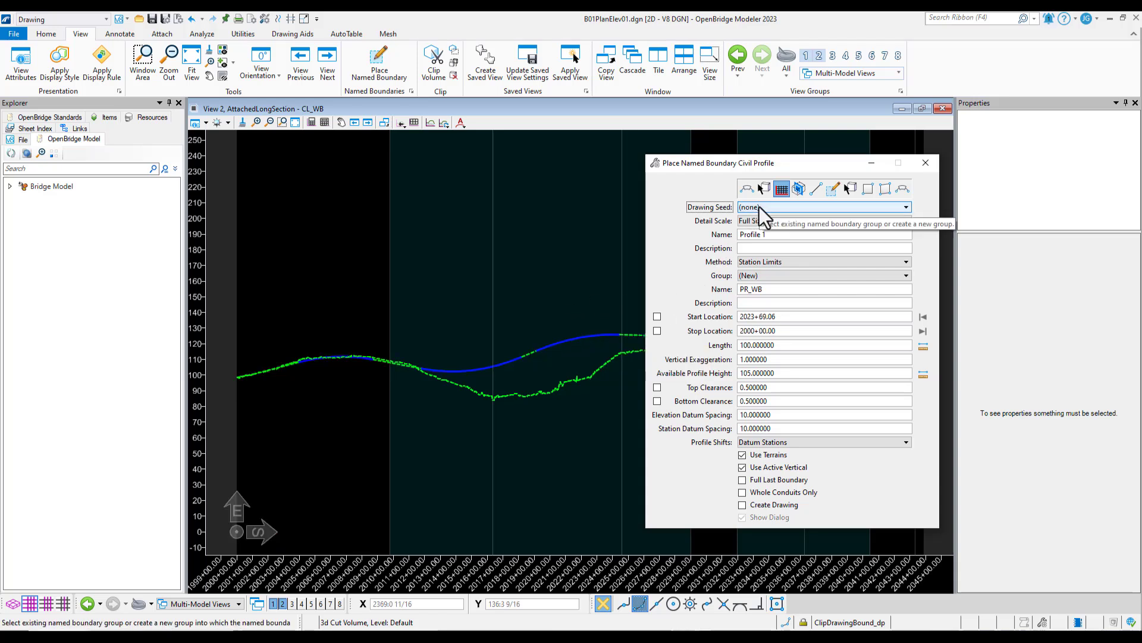
pyautogui.click(820, 206)
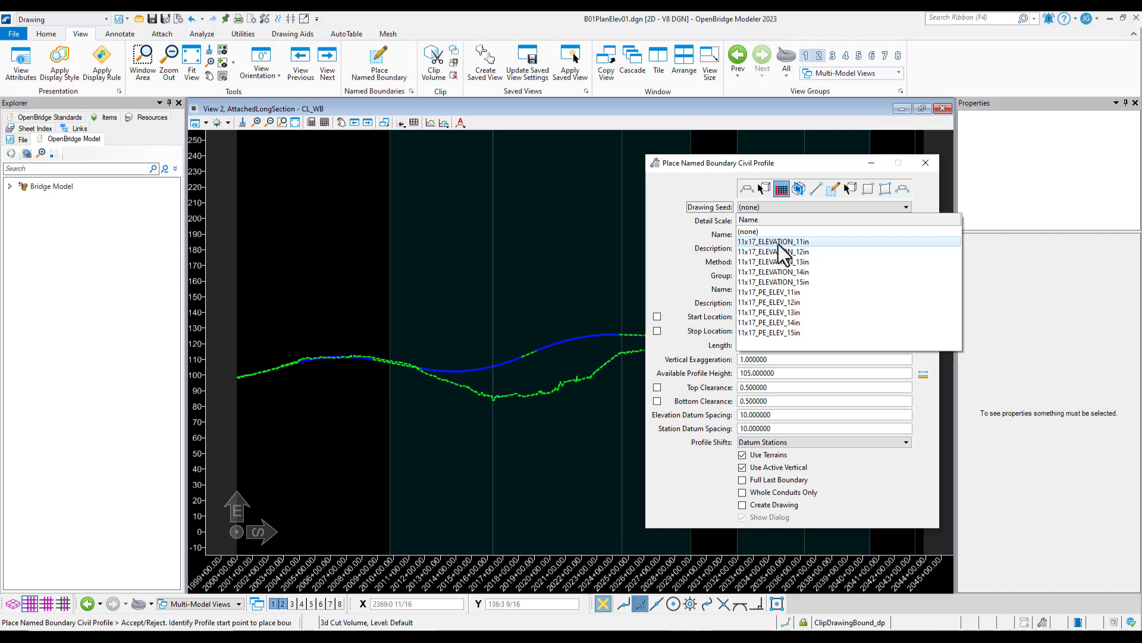
pyautogui.click(801, 324)
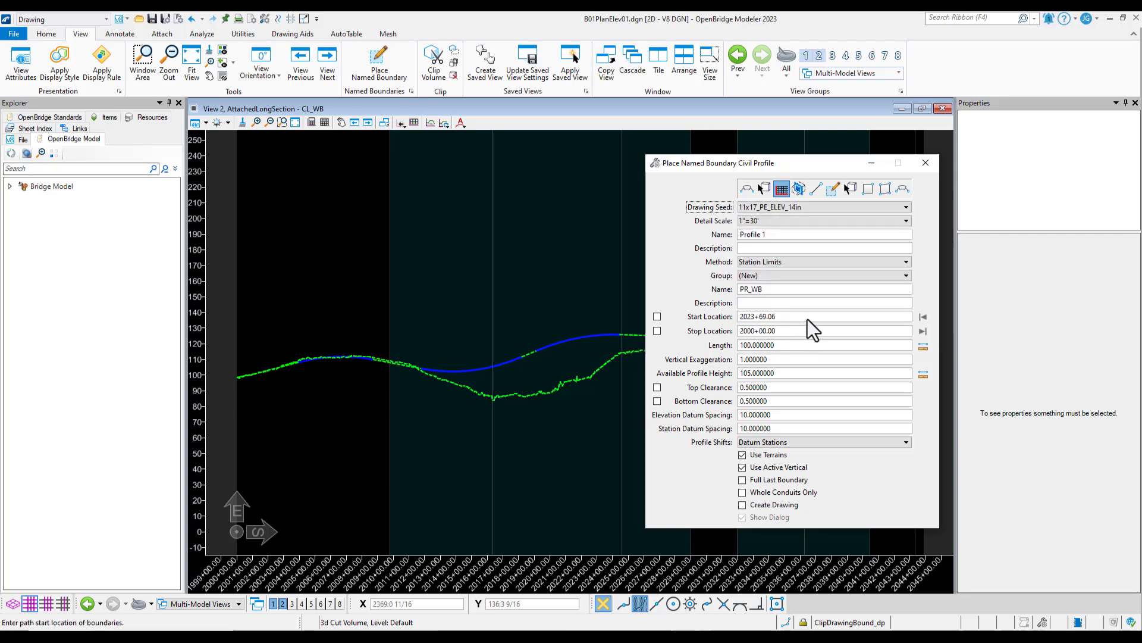
# Name the profile named boundary TERRAIN_1
pyautogui.click(770, 234)
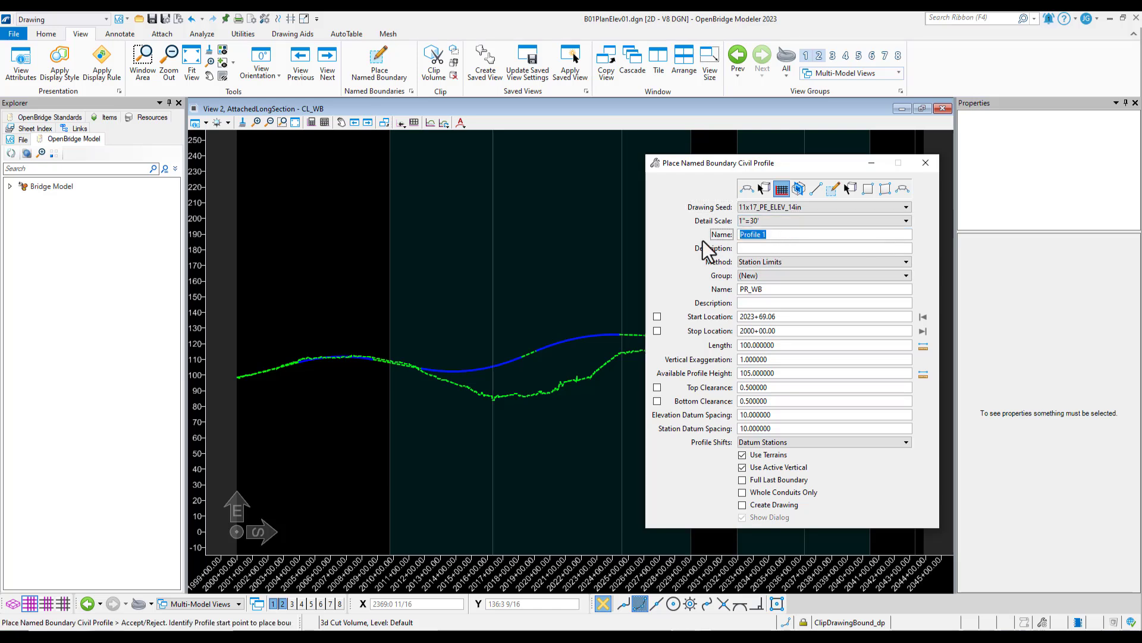
pyautogui.write('TERRAIN_1')
pyautogui.press('Tab')
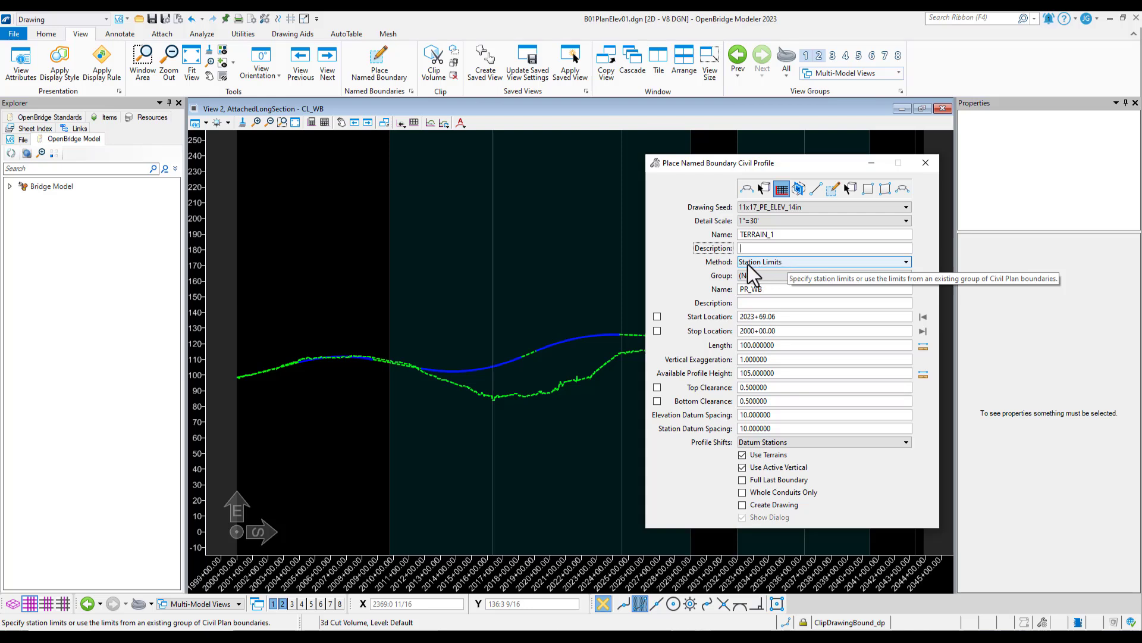
# Set the boundary method to From Plan Group, using the PLAN plan group
pyautogui.click(787, 263)
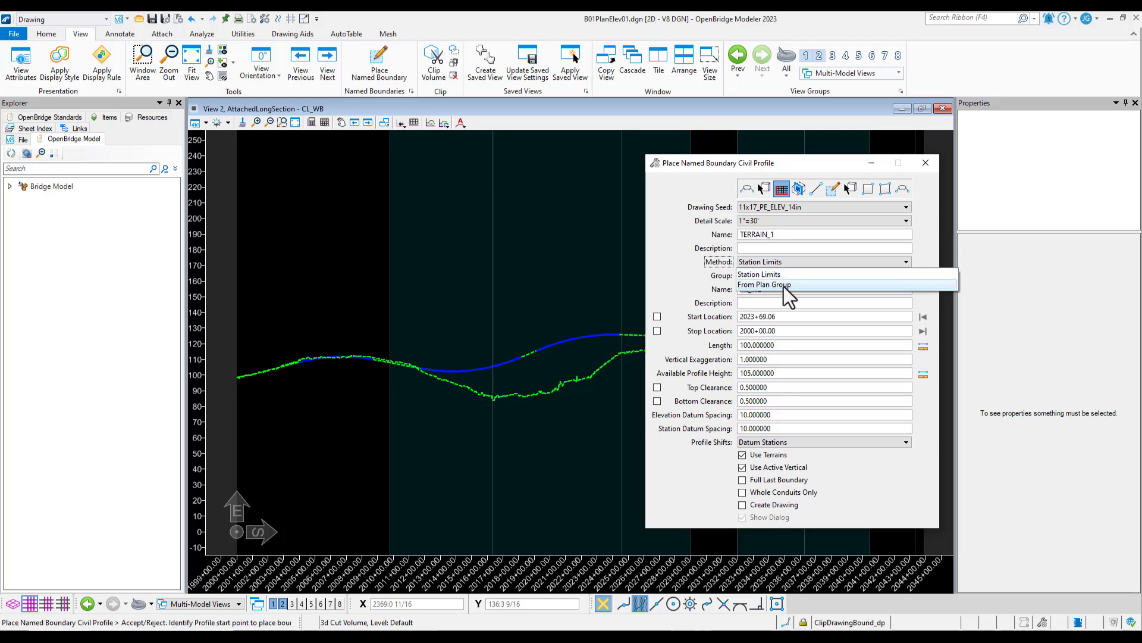
pyautogui.click(793, 284)
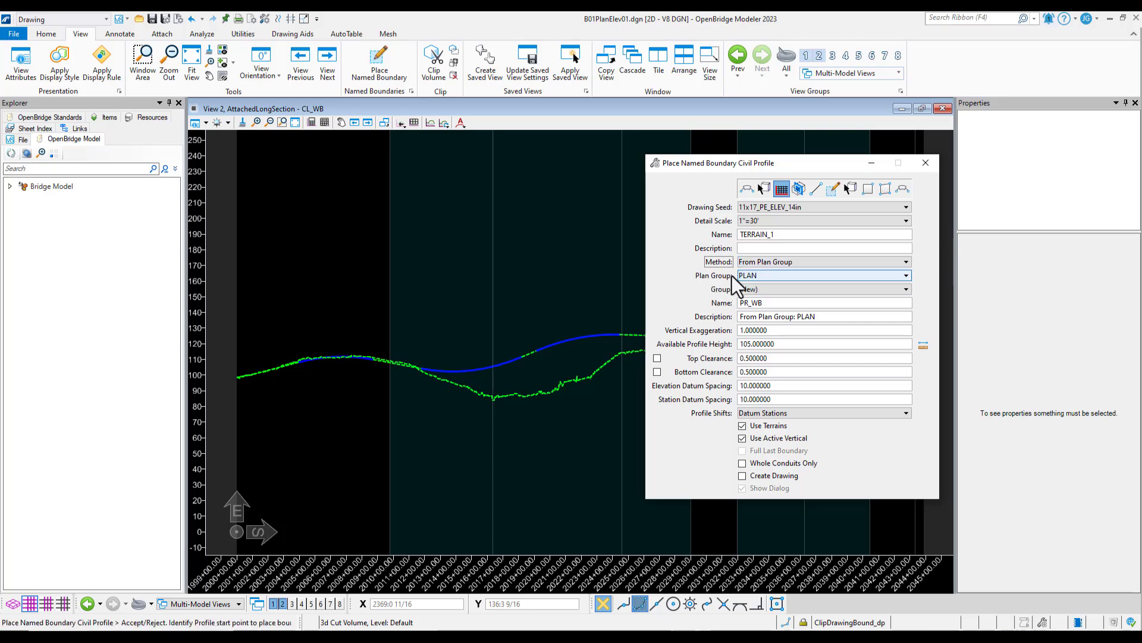
pyautogui.click(791, 275)
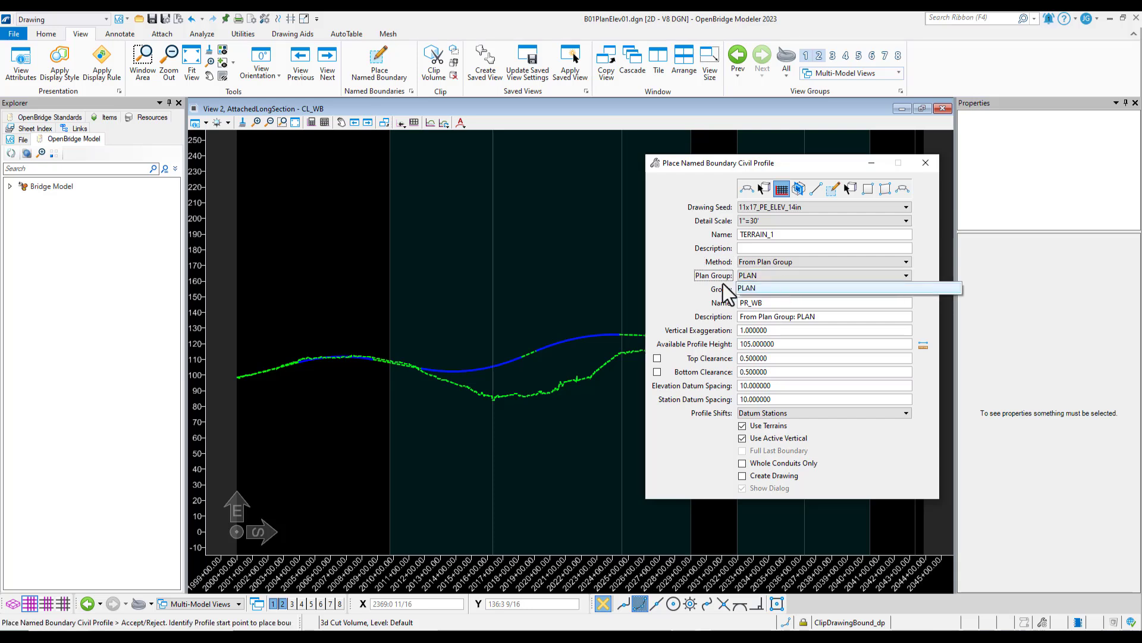
pyautogui.click(762, 288)
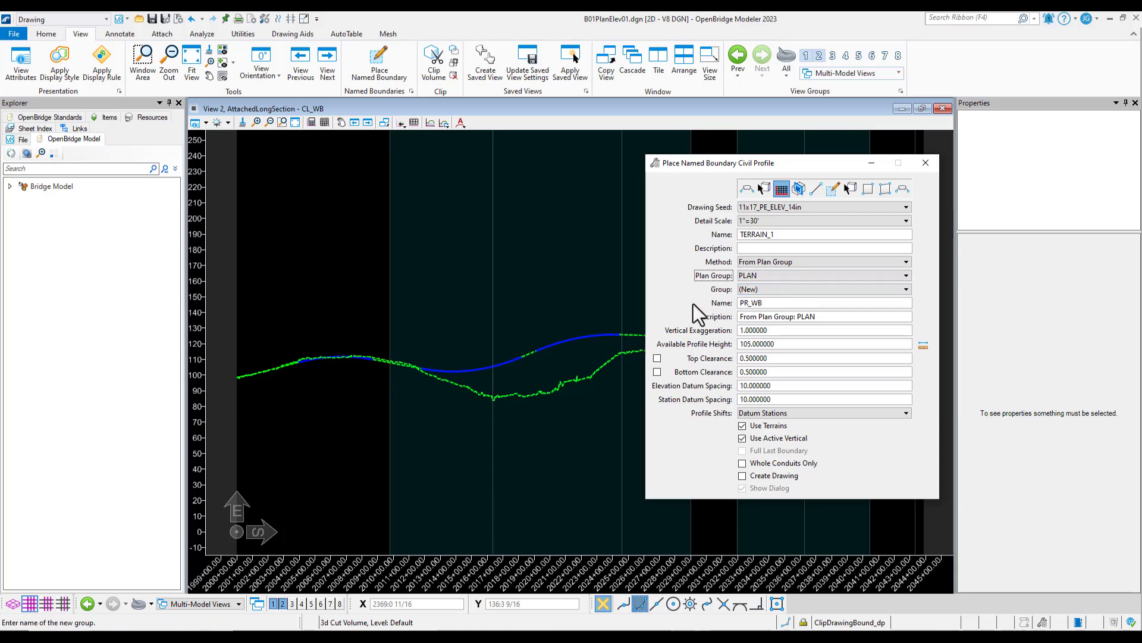
# Name the new profile boundary group TERRAIN-1
pyautogui.click(779, 304)
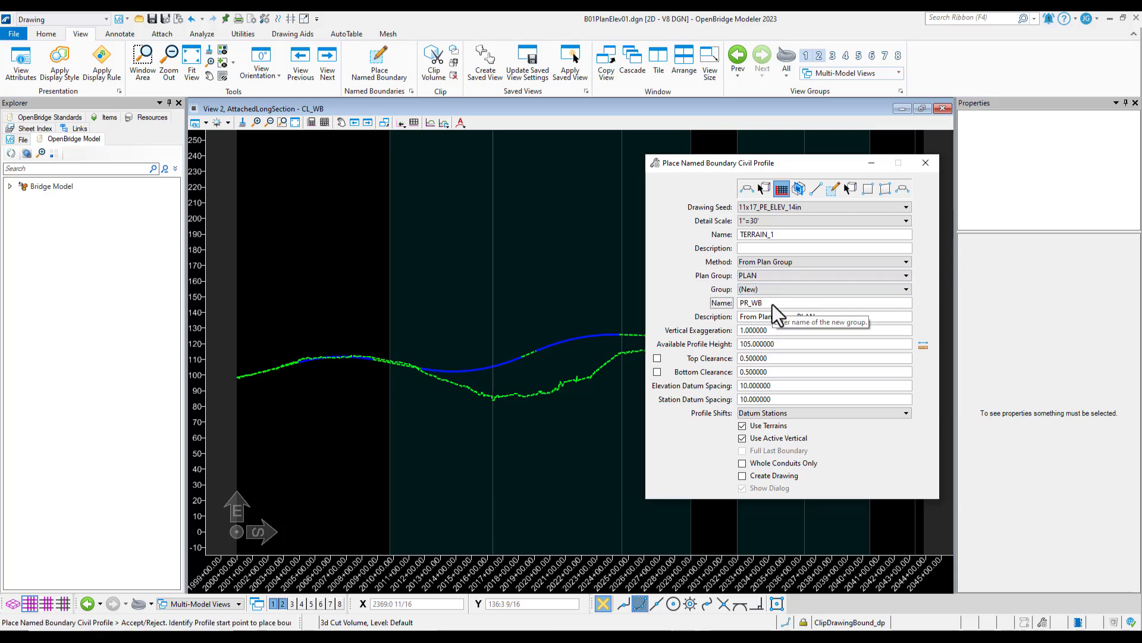
pyautogui.doubleClick(772, 305)
pyautogui.click(772, 305)
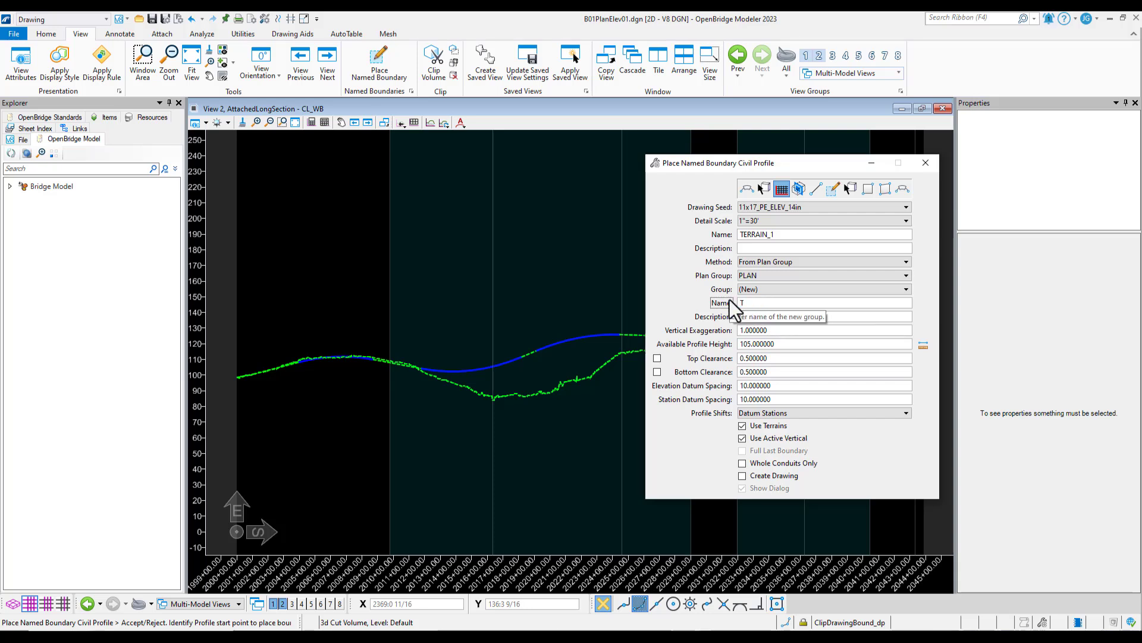
pyautogui.write('TERRAIN-1')
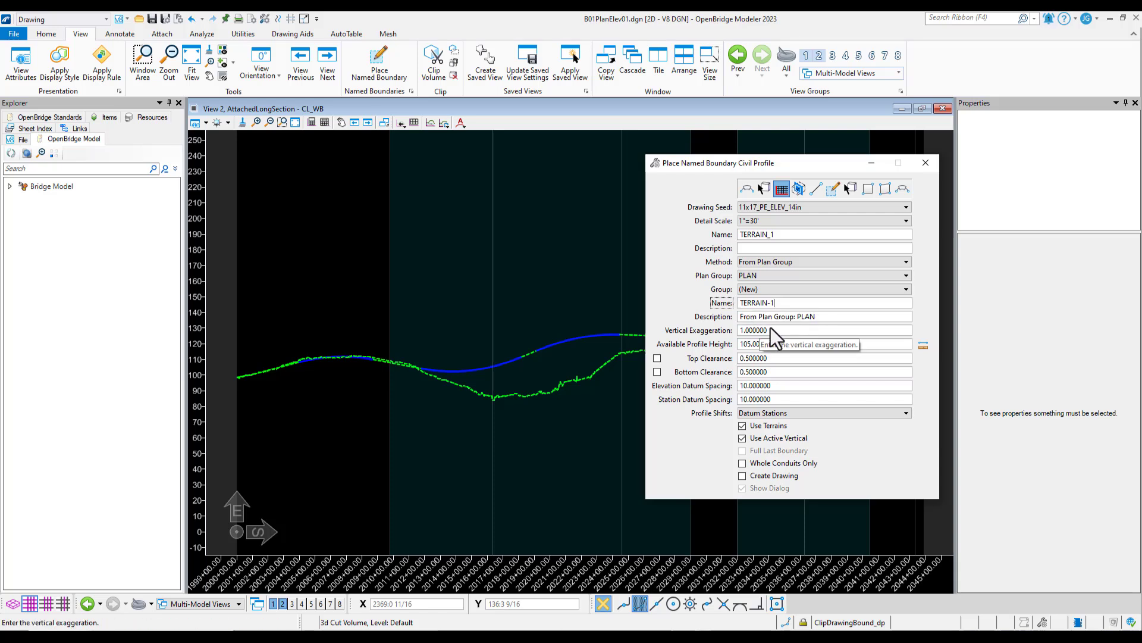
pyautogui.press('Tab')
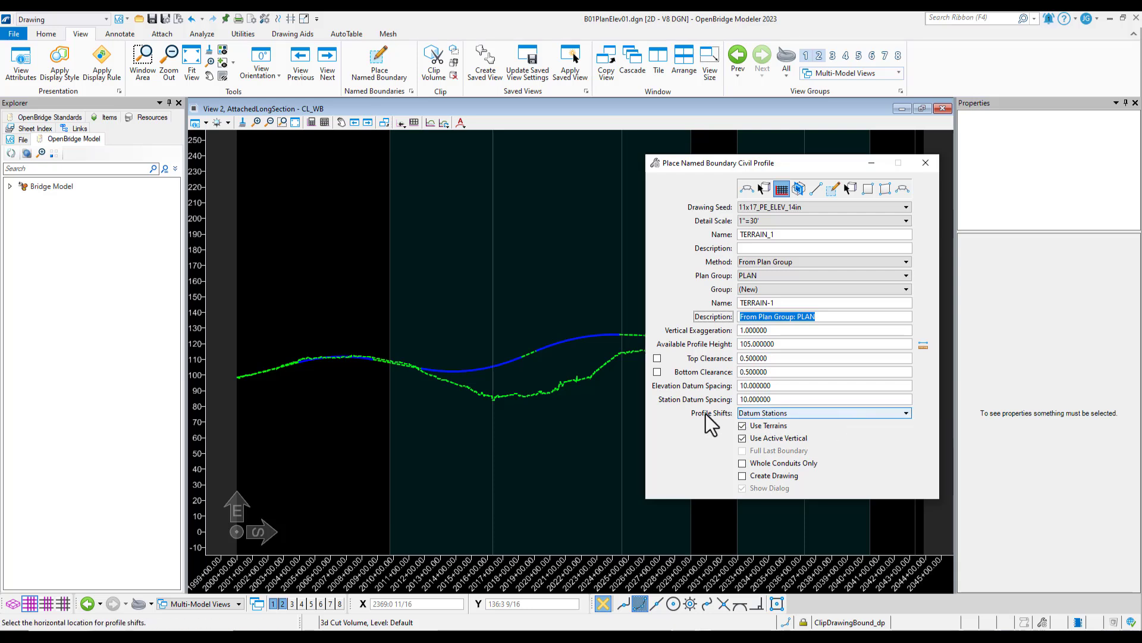
# Set the profile shifts to Do Not Shift and enable Create Drawing for the named boundary
pyautogui.click(780, 415)
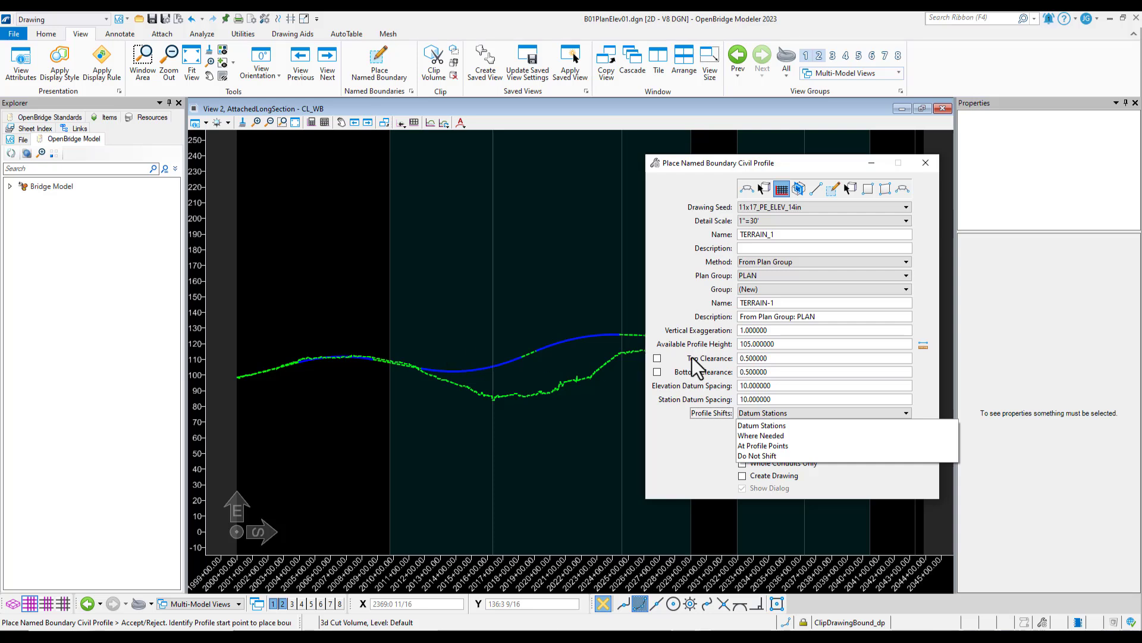
pyautogui.click(775, 456)
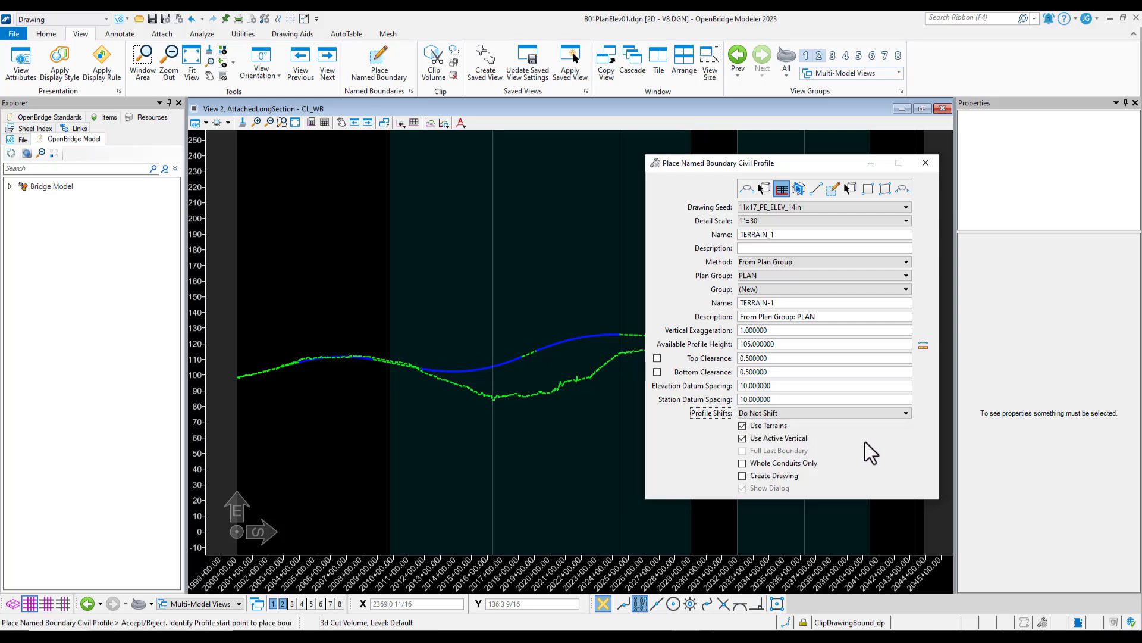
pyautogui.click(742, 477)
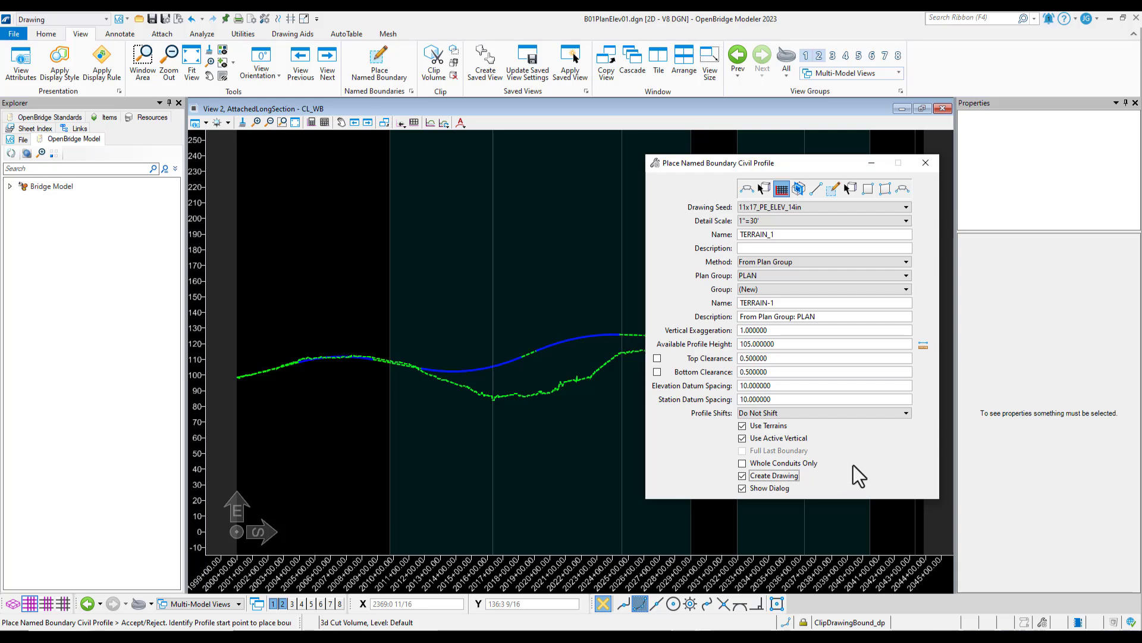
# Set the vertical exaggeration to 1 and place the profile named boundary in the CL_WB profile view
pyautogui.click(777, 329)
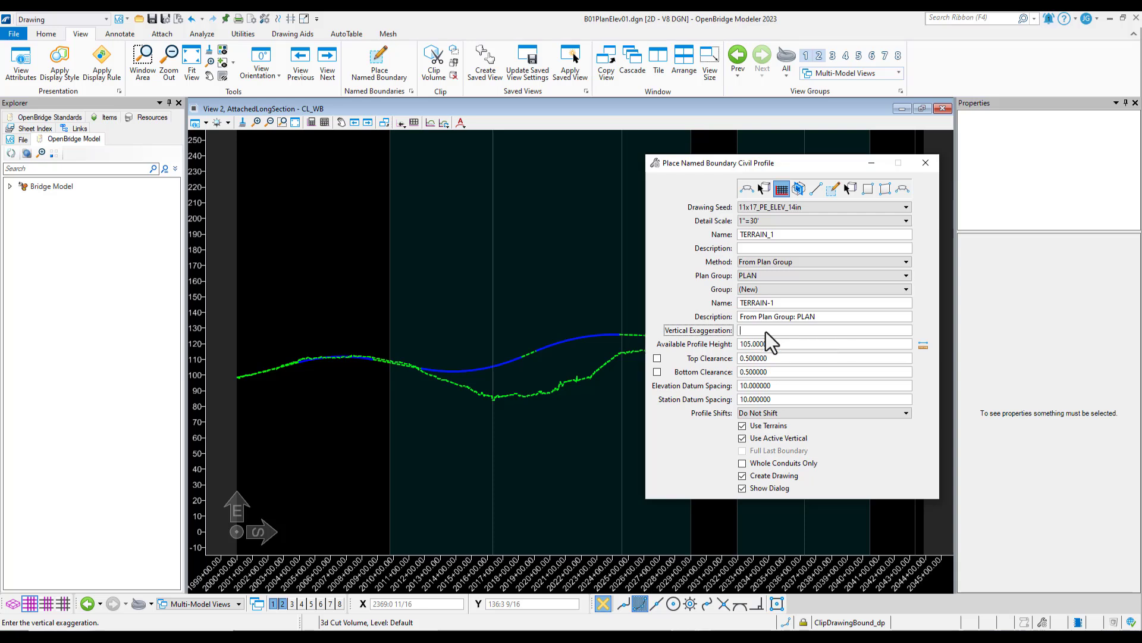
pyautogui.write('1')
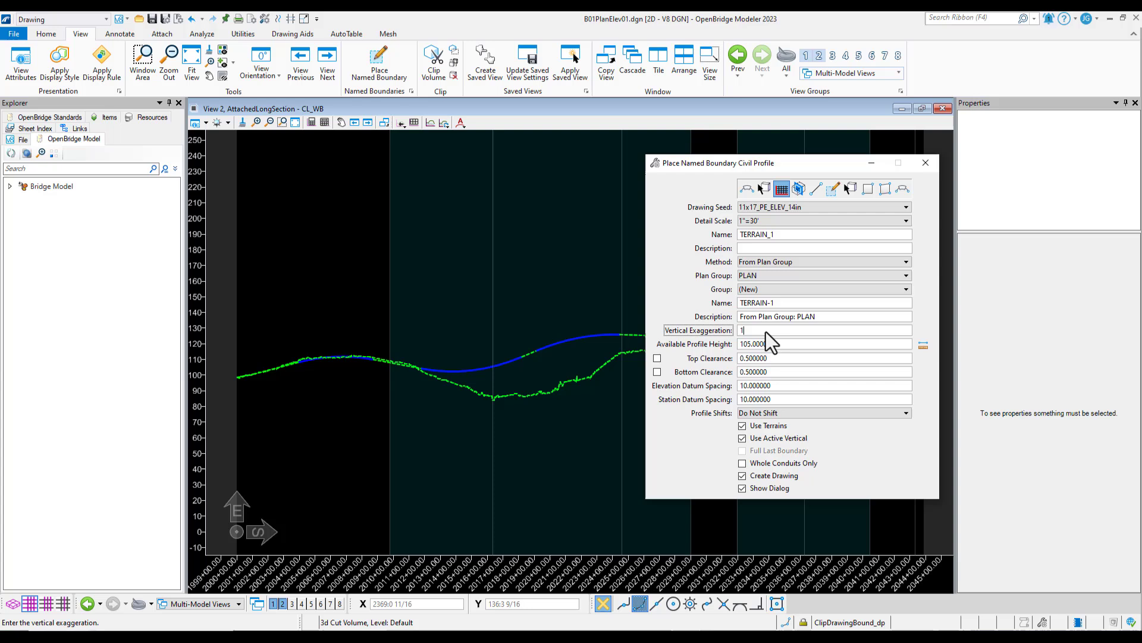
pyautogui.click(753, 377)
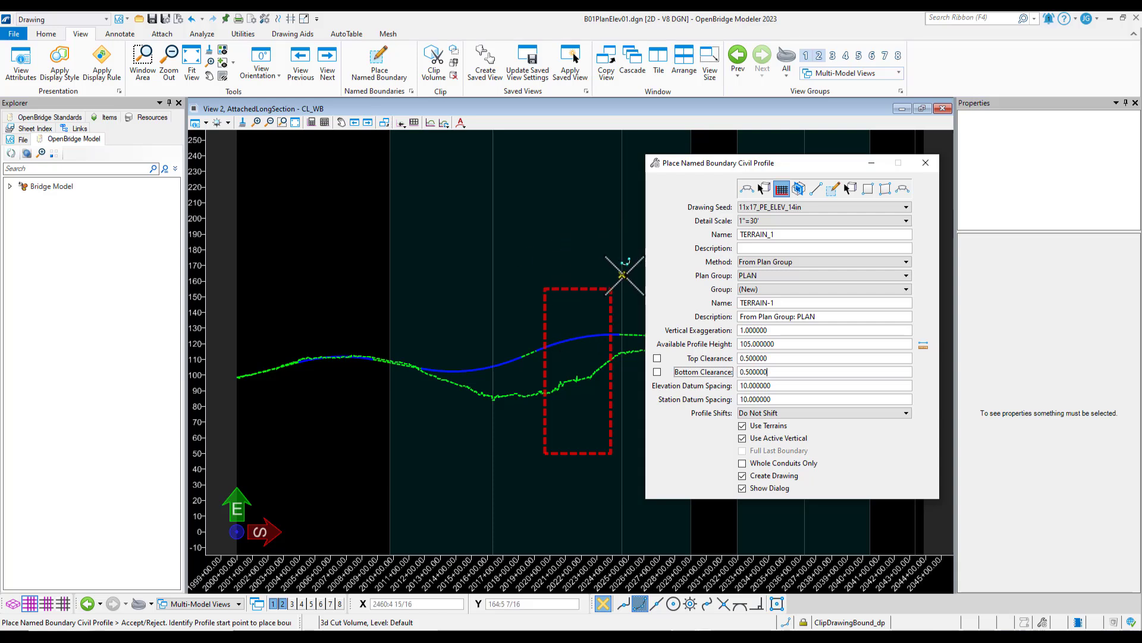
pyautogui.click(521, 303)
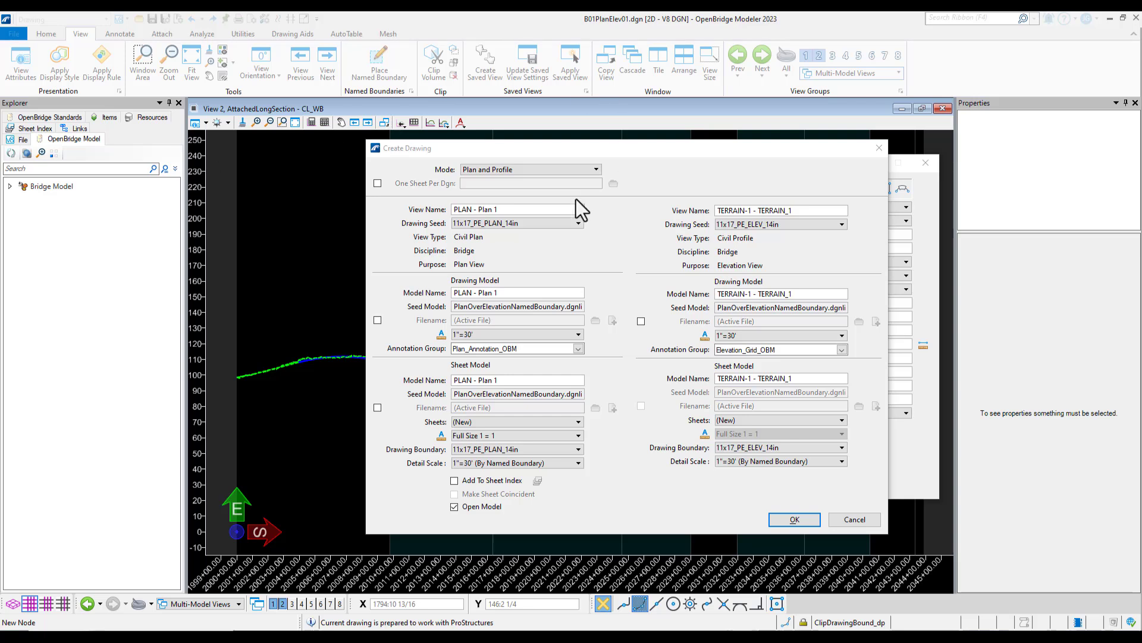
# Use the Plan and Profile mode for the new drawing and name the plan view PLAN_1
pyautogui.click(530, 172)
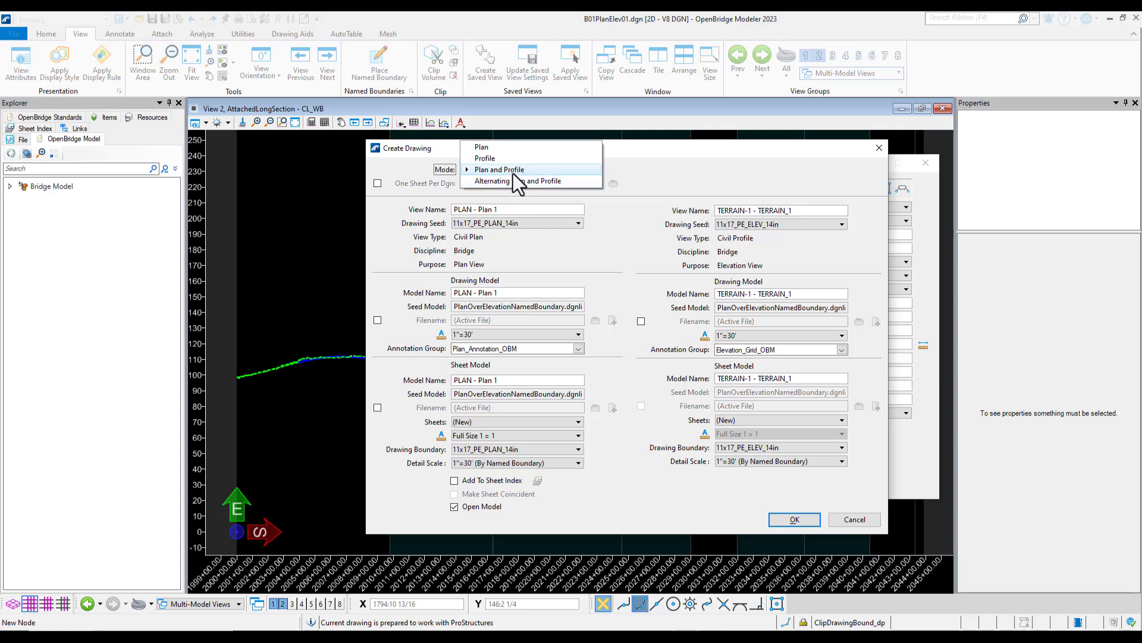
pyautogui.click(533, 170)
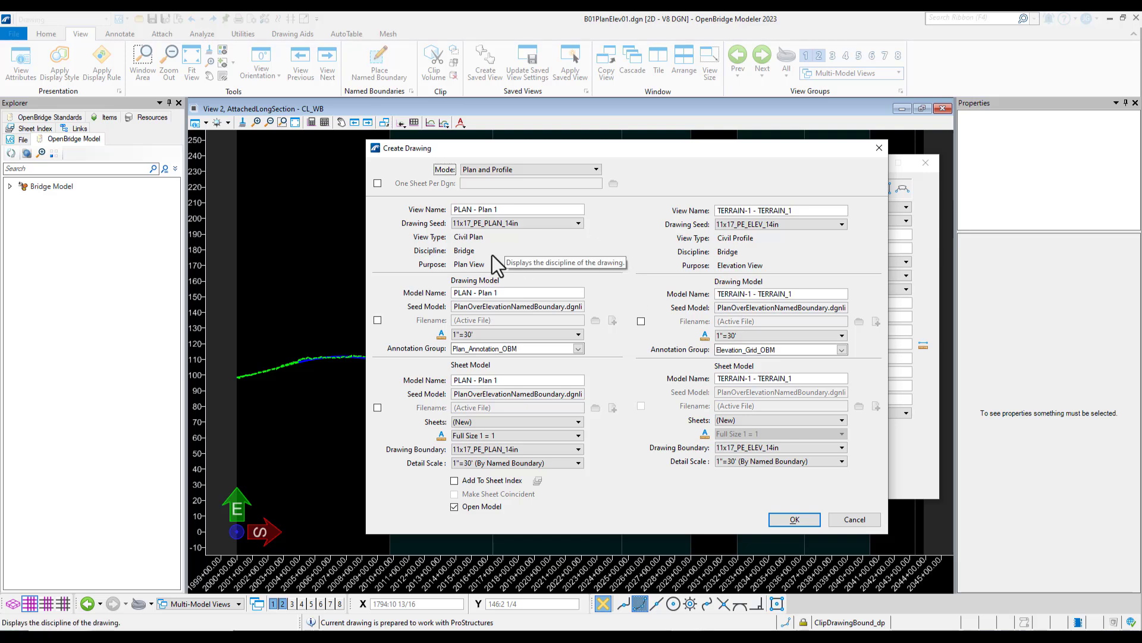
pyautogui.click(505, 210)
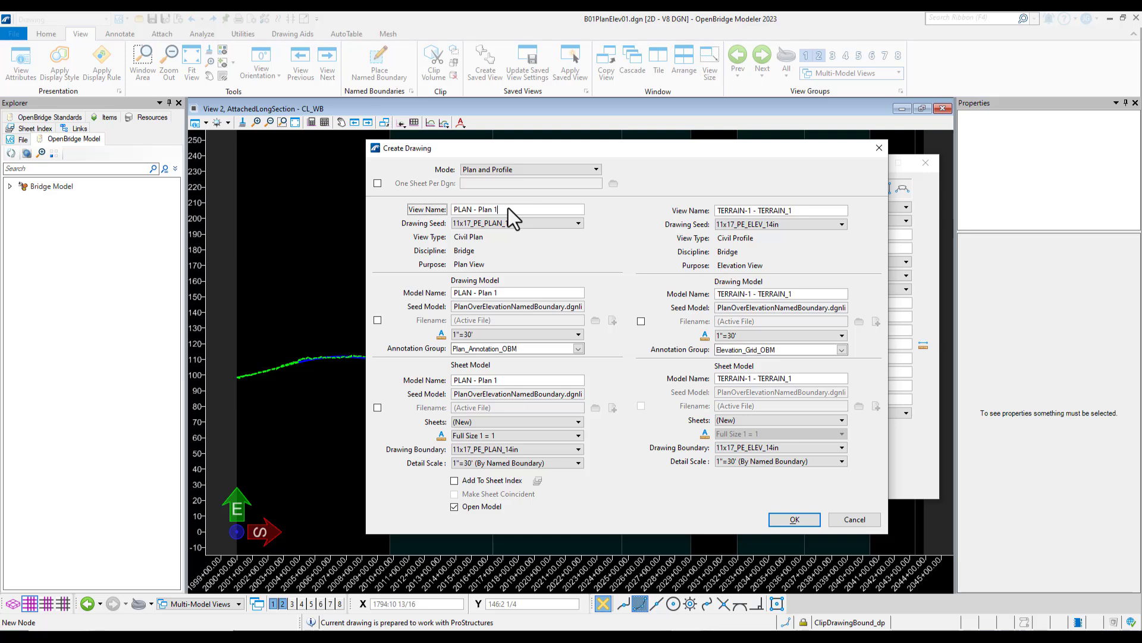
pyautogui.press('BackSpace')
pyautogui.press('BackSpace')
pyautogui.press('BackSpace')
pyautogui.press('Tab')
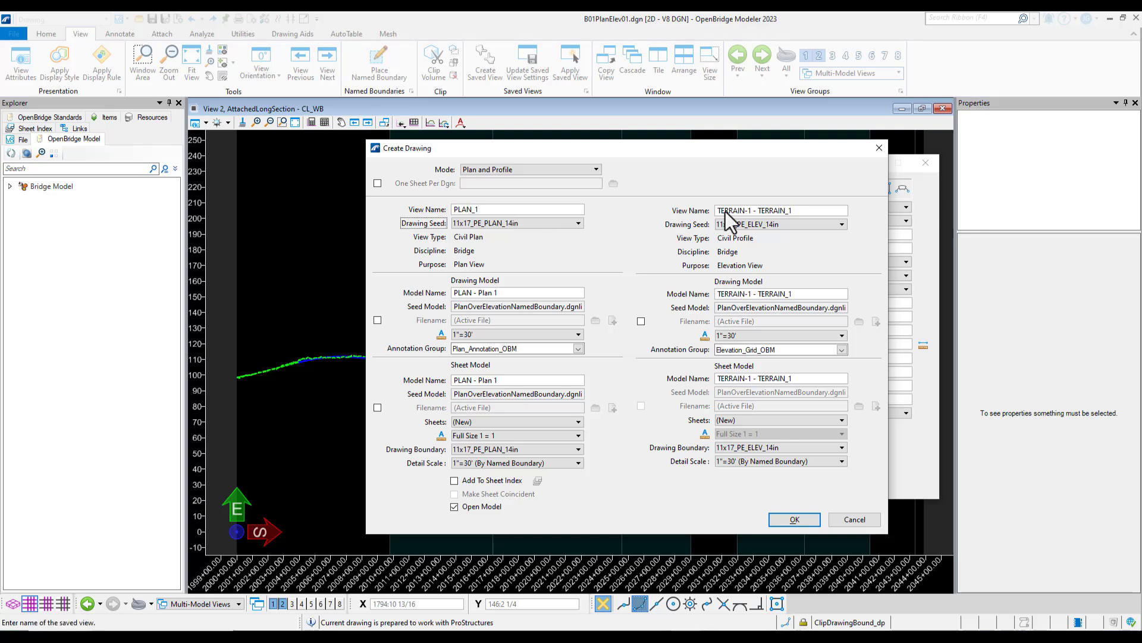
# Shorten the civil profile's view name to TERRAIN_1
pyautogui.click(813, 209)
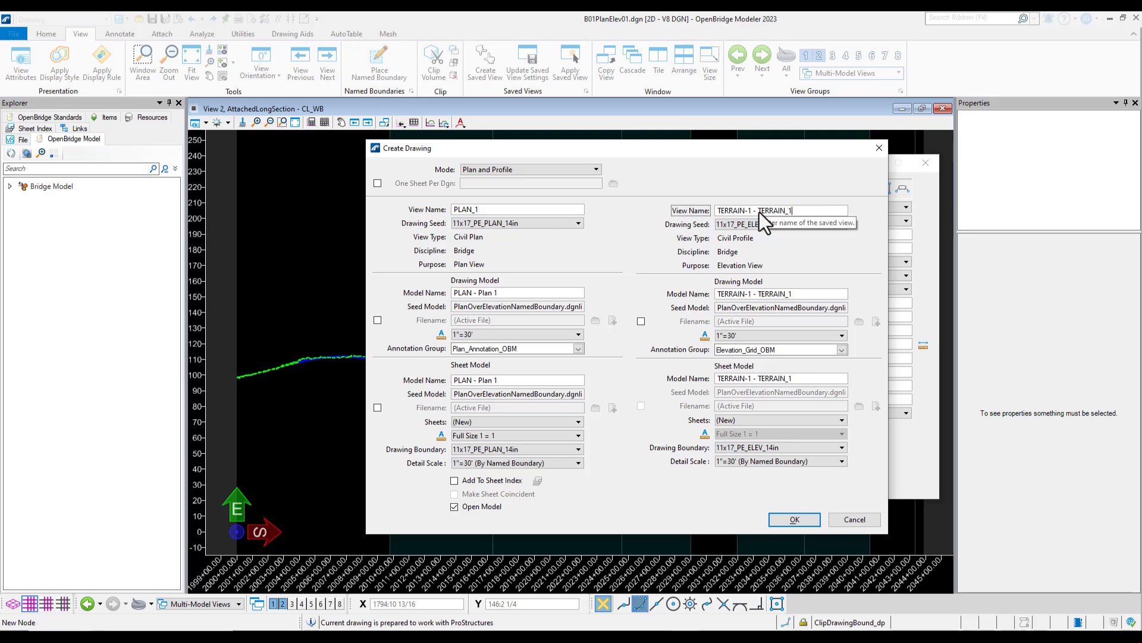
pyautogui.moveTo(758, 212); pyautogui.dragTo(701, 216)
pyautogui.press('Delete')
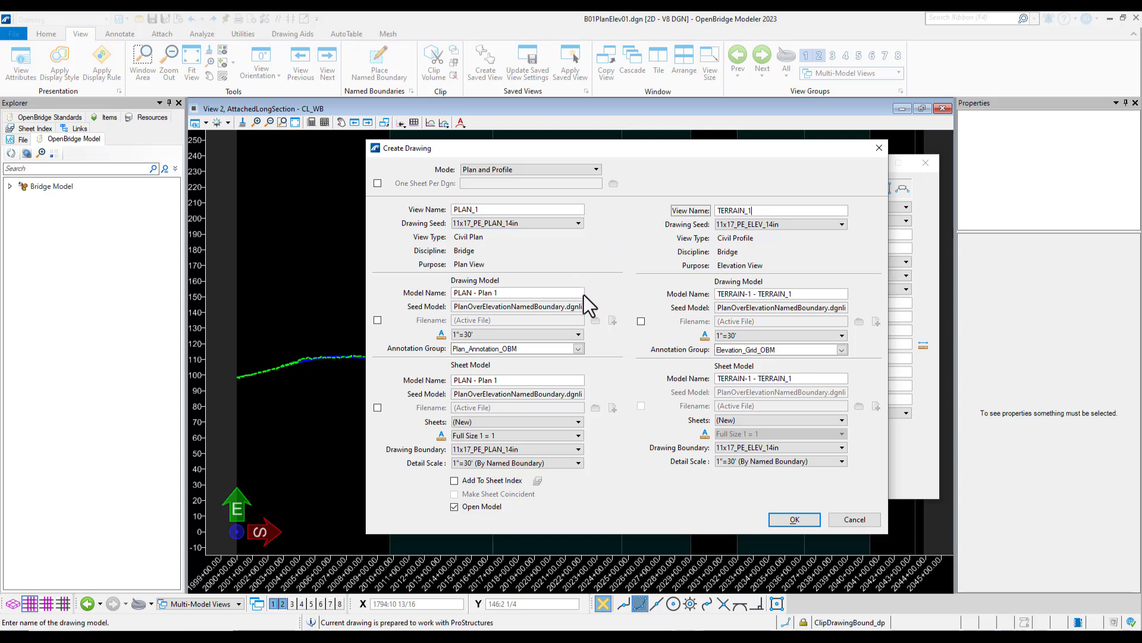
# Rename the drawing models as PLAN_1 for the plan and TERRAIN_1 for the profile
pyautogui.click(509, 291)
pyautogui.moveTo(509, 291); pyautogui.dragTo(473, 292)
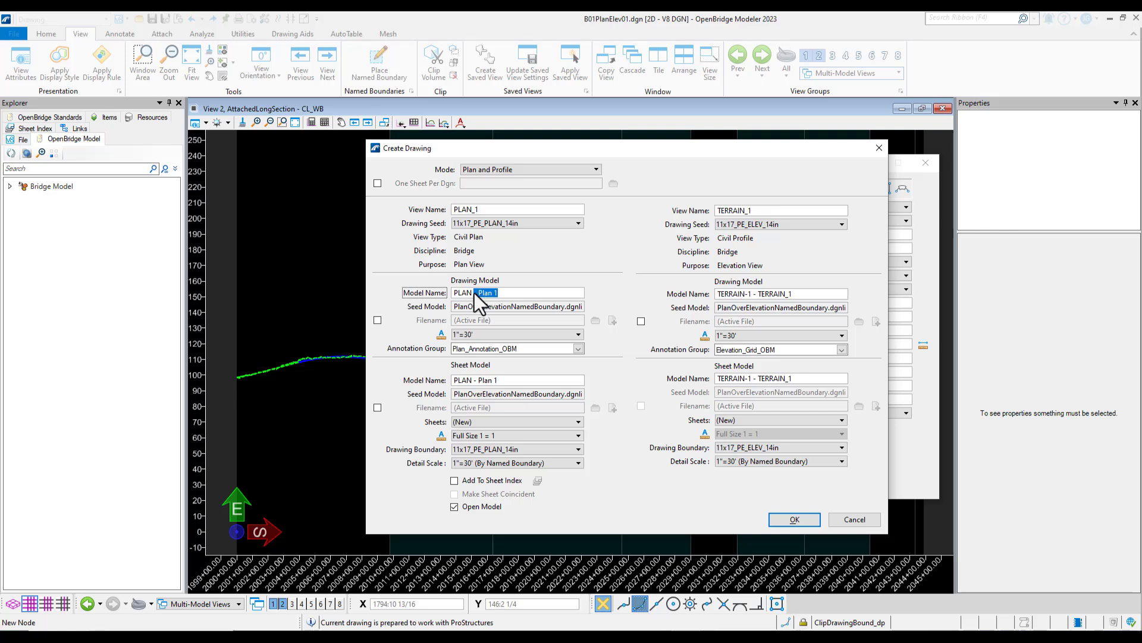
pyautogui.press('BackSpace')
pyautogui.click(760, 294)
pyautogui.press('BackSpace')
# Browse the Plan drawing annotation groups and select Plan_Annotation_OBM for the plan drawing model
pyautogui.click(576, 351)
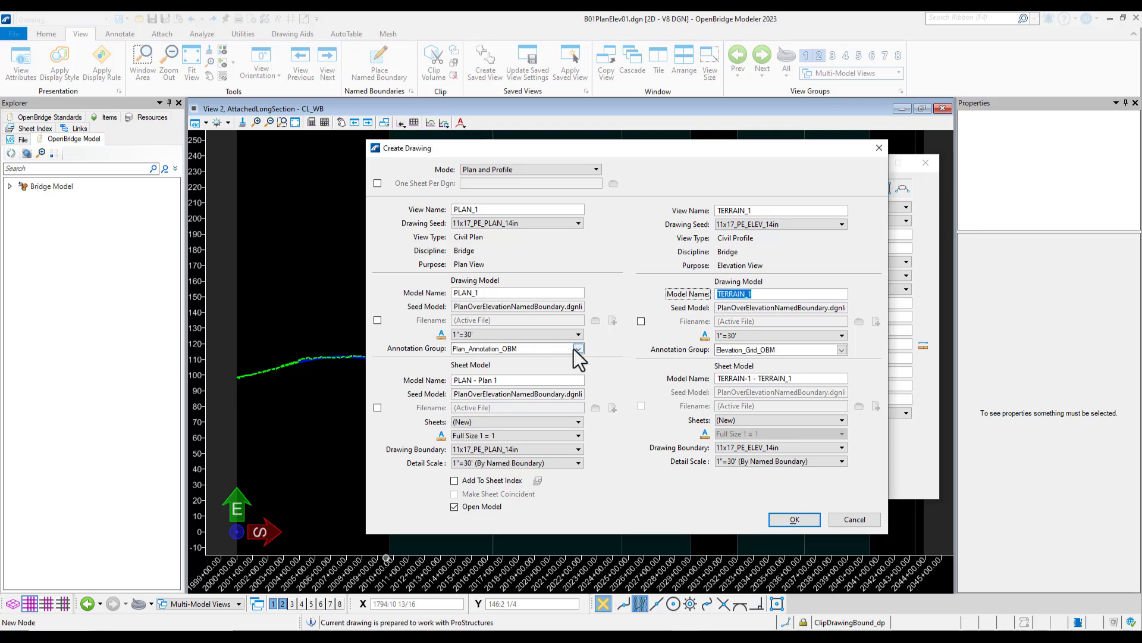
pyautogui.click(576, 348)
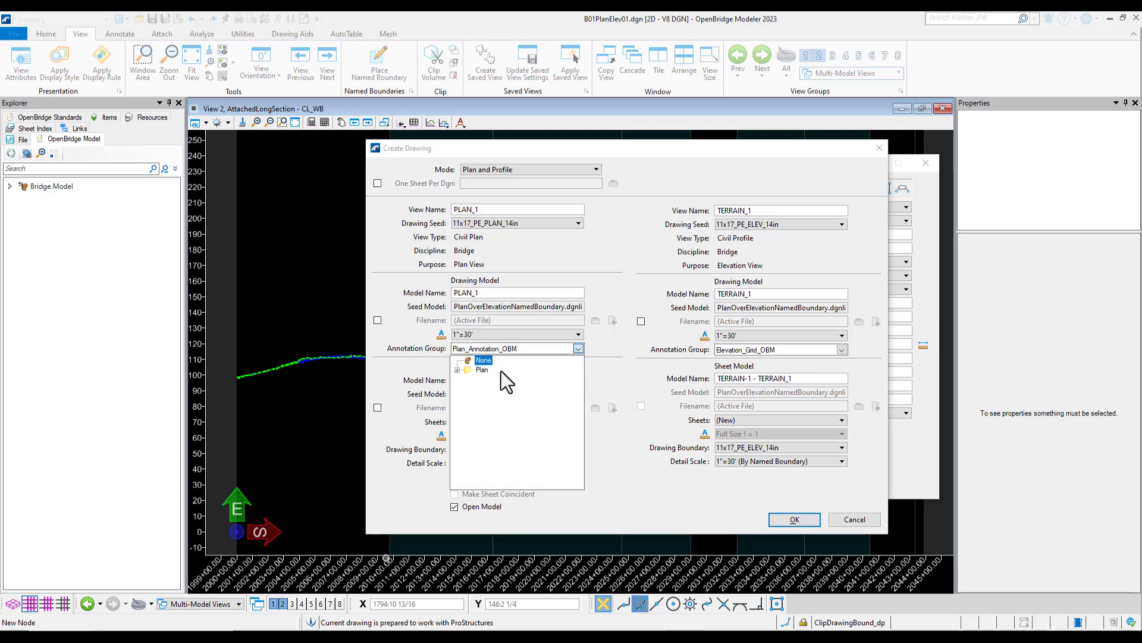
pyautogui.click(457, 370)
pyautogui.click(468, 379)
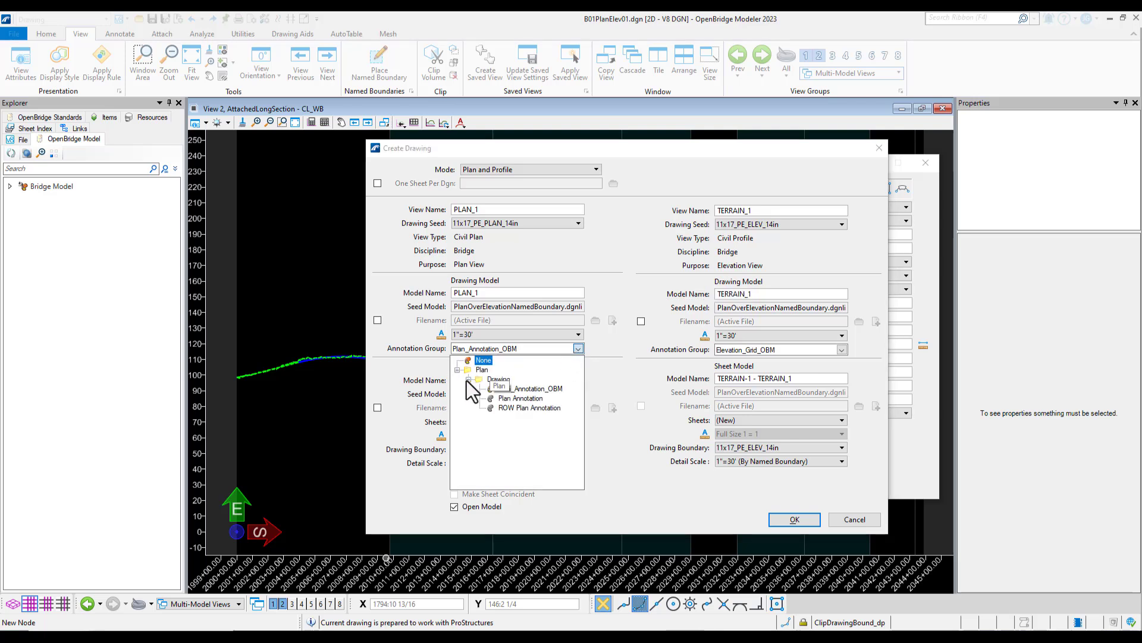
pyautogui.click(744, 295)
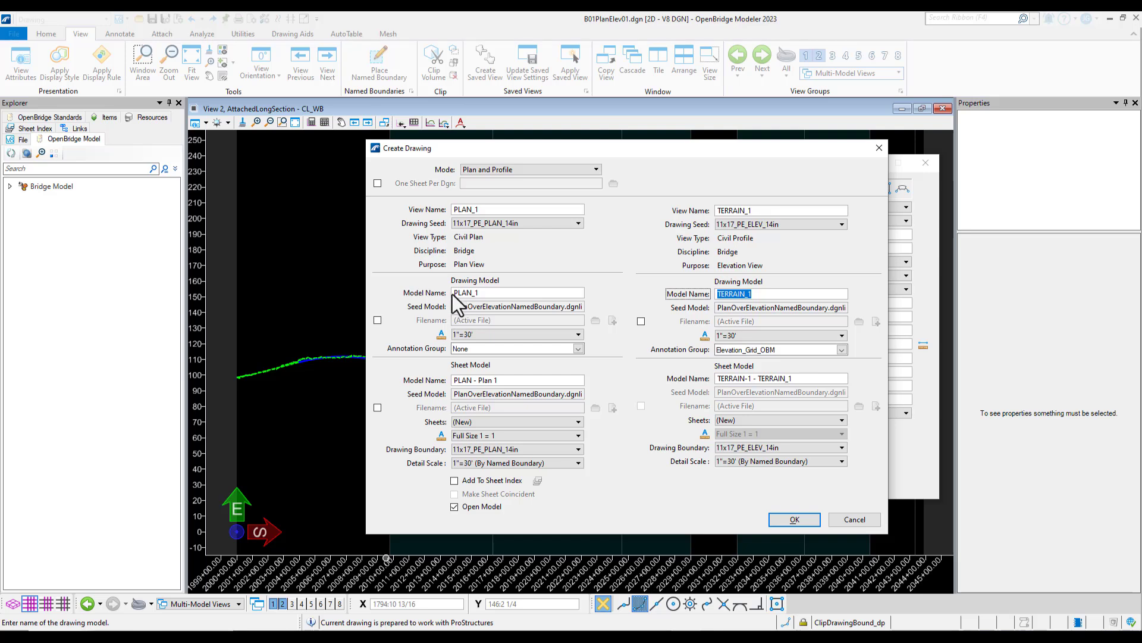
pyautogui.click(577, 348)
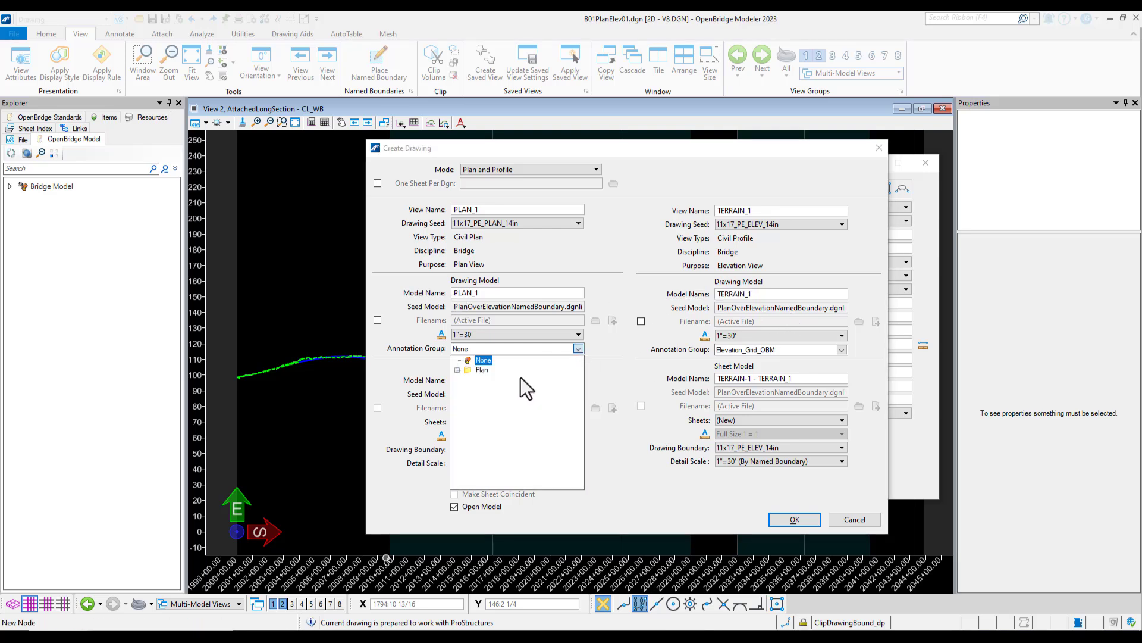
pyautogui.click(455, 370)
pyautogui.click(458, 370)
pyautogui.click(468, 379)
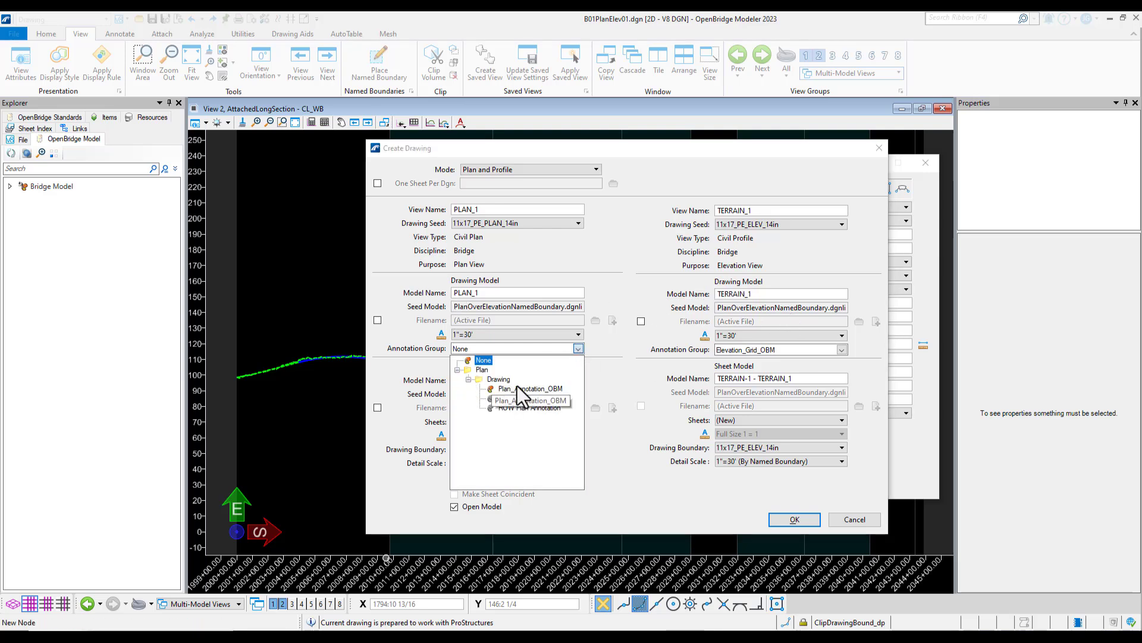
pyautogui.click(555, 390)
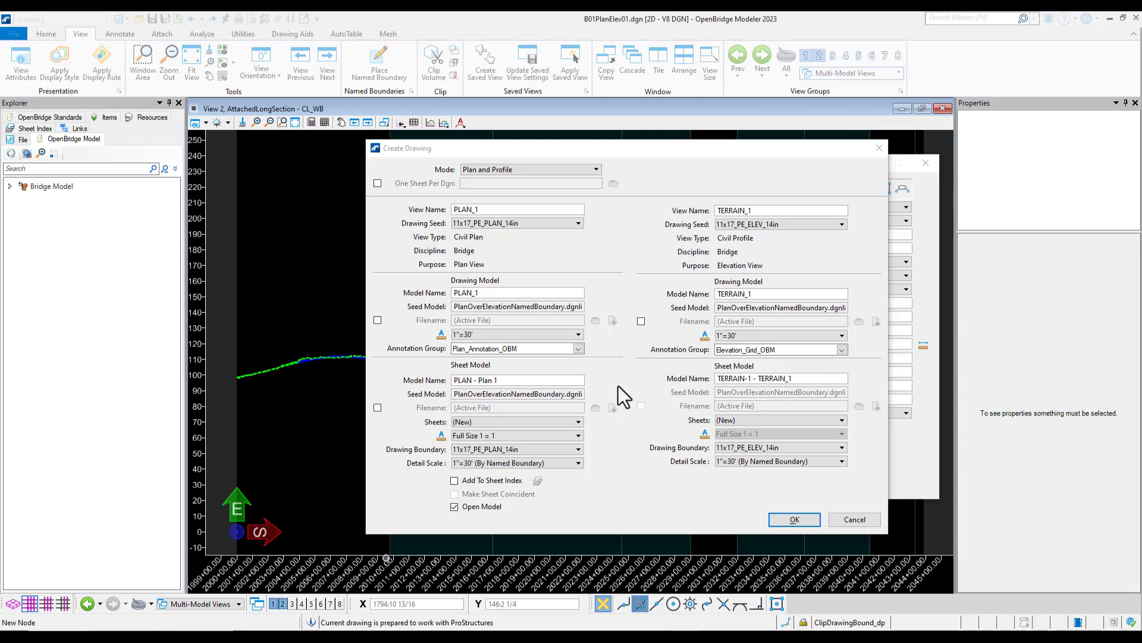
# Rename the plan view's sheet model as PLAN AND ELEVATION_1
pyautogui.moveTo(530, 377); pyautogui.dragTo(430, 388)
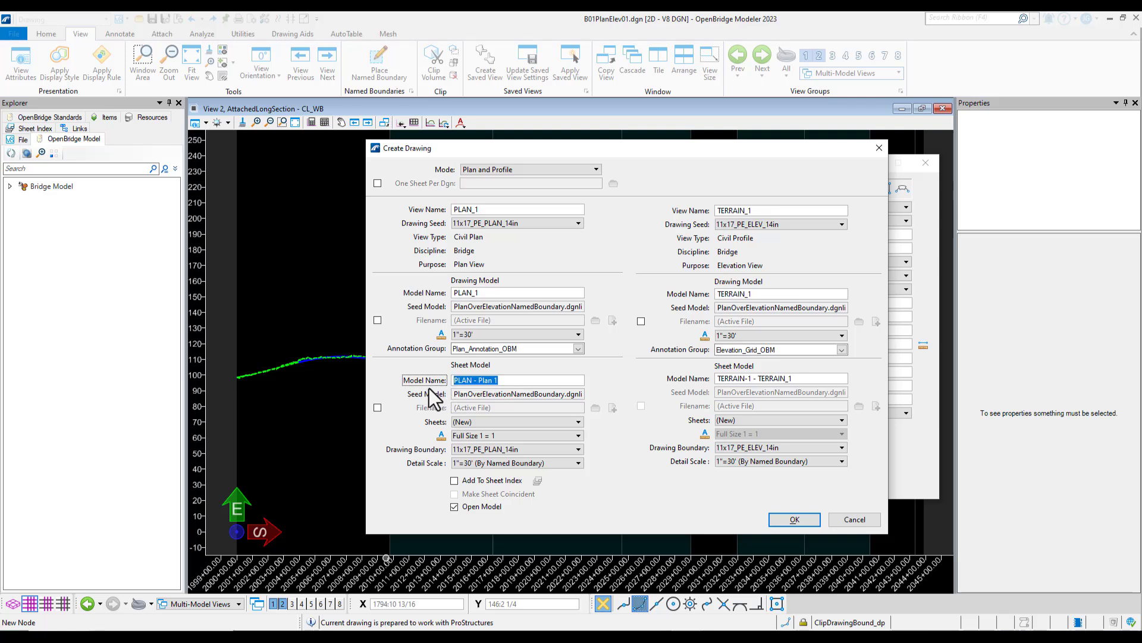
pyautogui.write('p')
pyautogui.write('PLAN AND EL')
pyautogui.write('EVATION')
pyautogui.write('_1')
# Rename the profile view's sheet model as PLAN AND ELEVATION_1 to match the plan's sheet model
pyautogui.click(806, 377)
pyautogui.moveTo(807, 377); pyautogui.dragTo(711, 376)
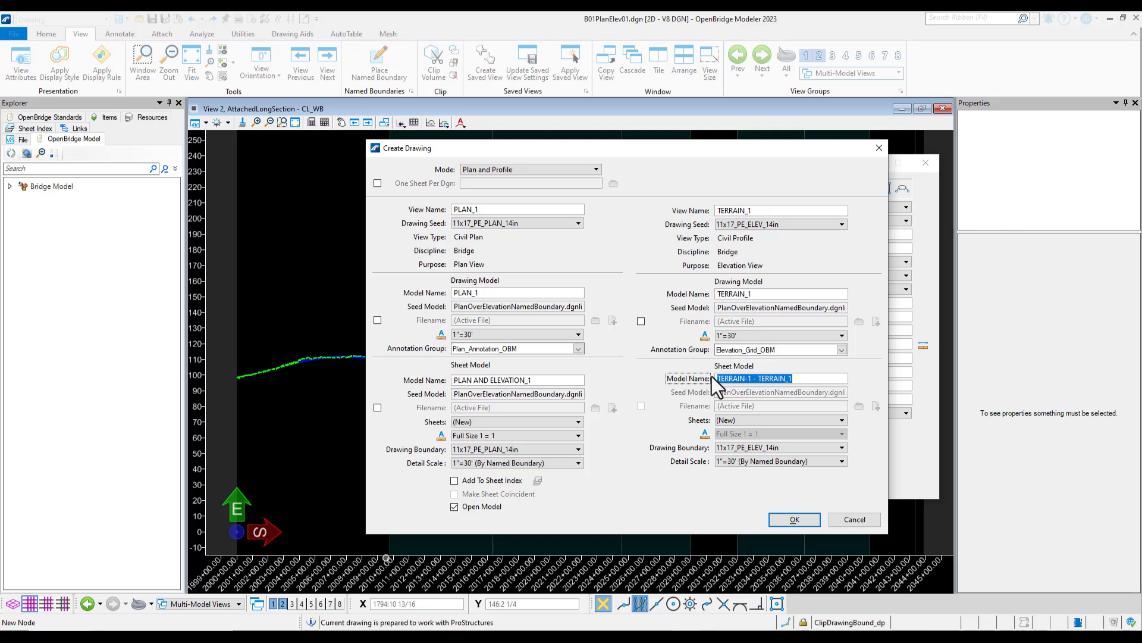
pyautogui.write('PLAN AND ELEVATION_1')
# Generate the combined plan and profile drawing models and sheet from the current settings
pyautogui.click(484, 466)
pyautogui.click(571, 471)
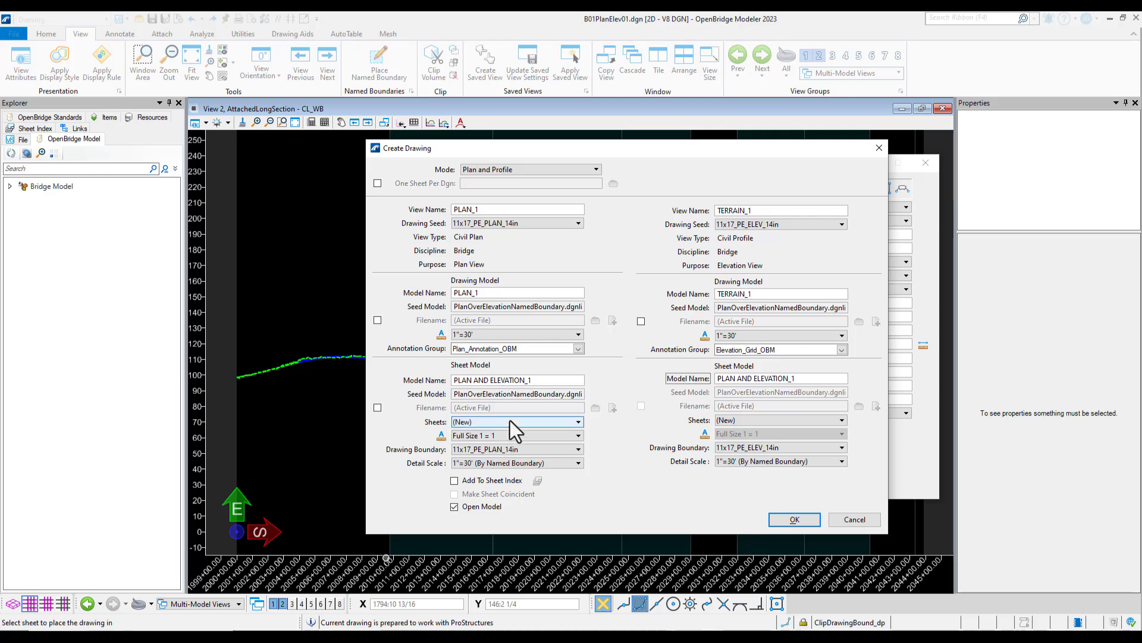
pyautogui.click(794, 520)
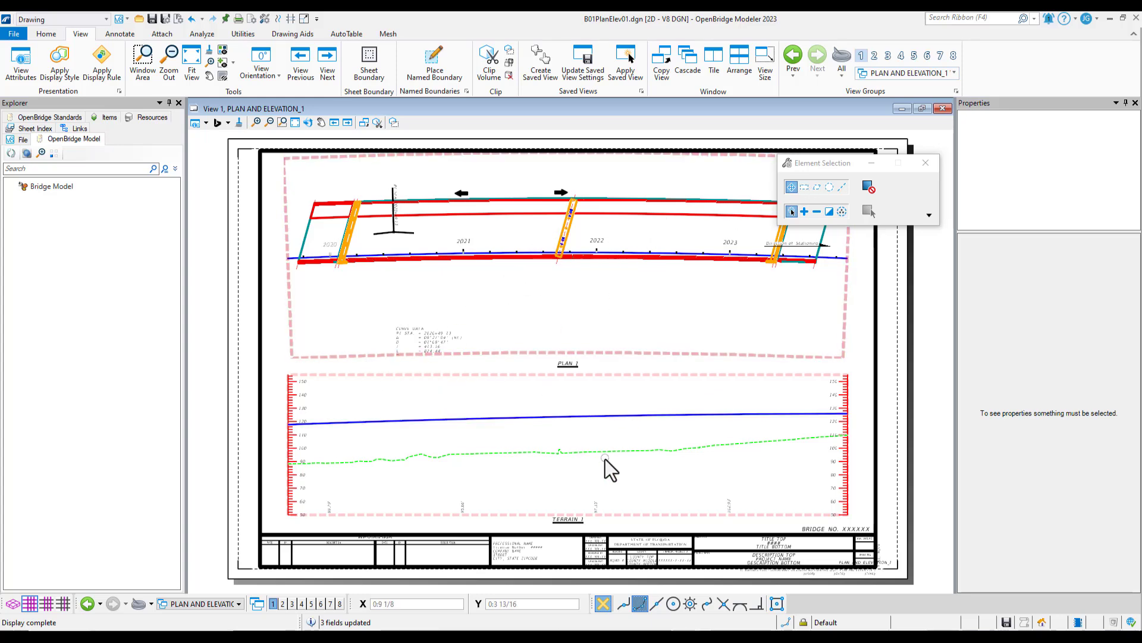
# Open the new PLAN_1 and TERRAIN_1 drawing models in turn to check their contents
pyautogui.click(216, 603)
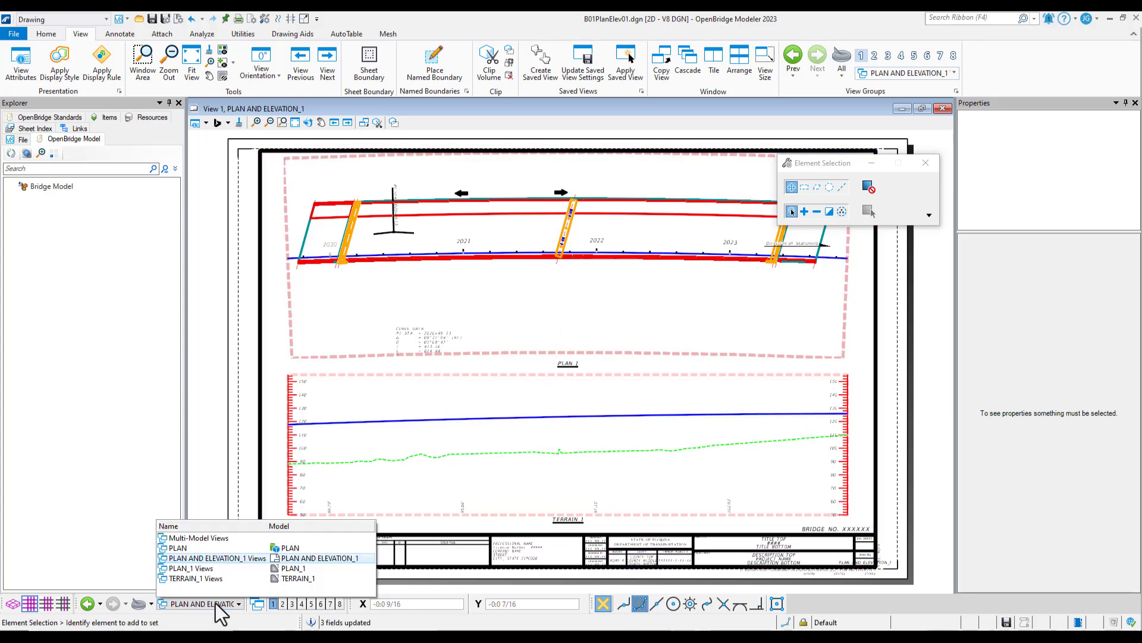
pyautogui.click(202, 568)
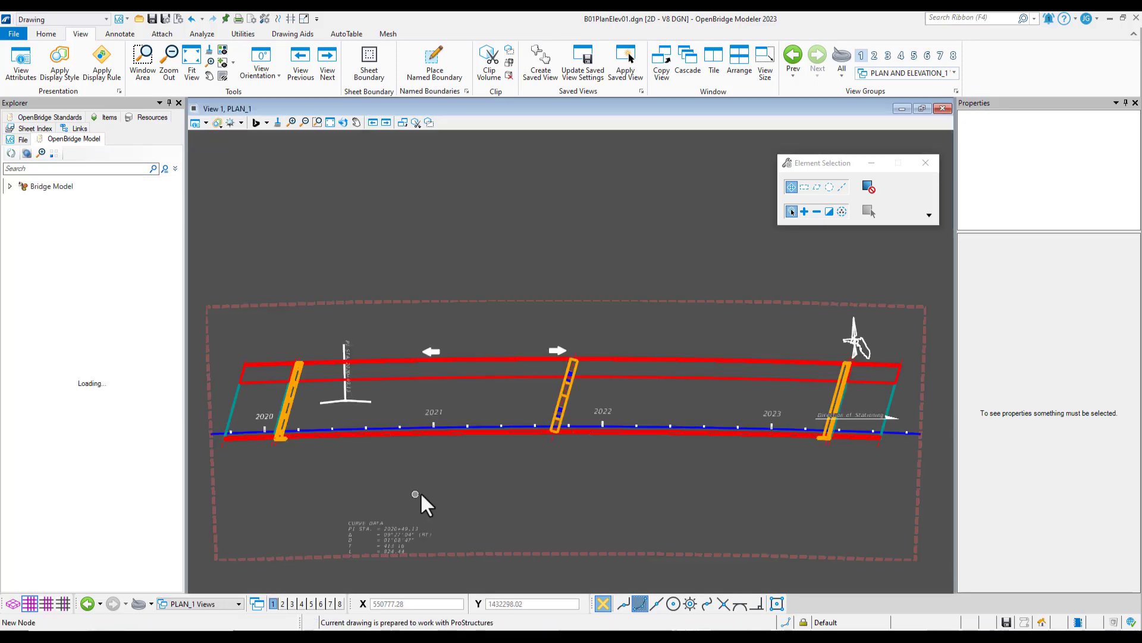
pyautogui.click(193, 604)
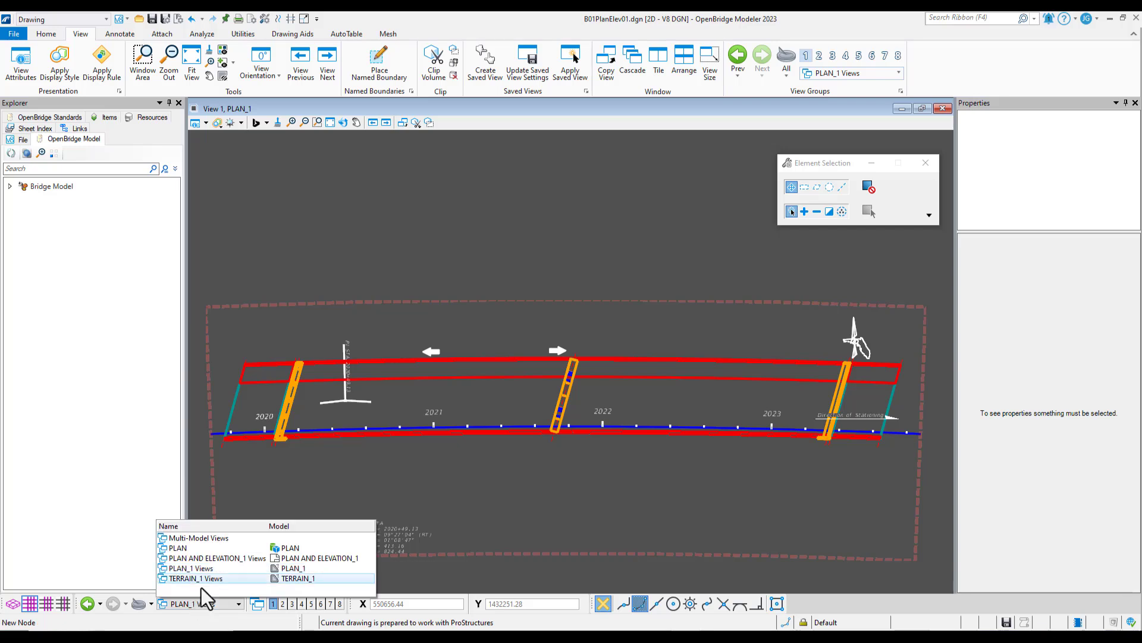
pyautogui.click(202, 578)
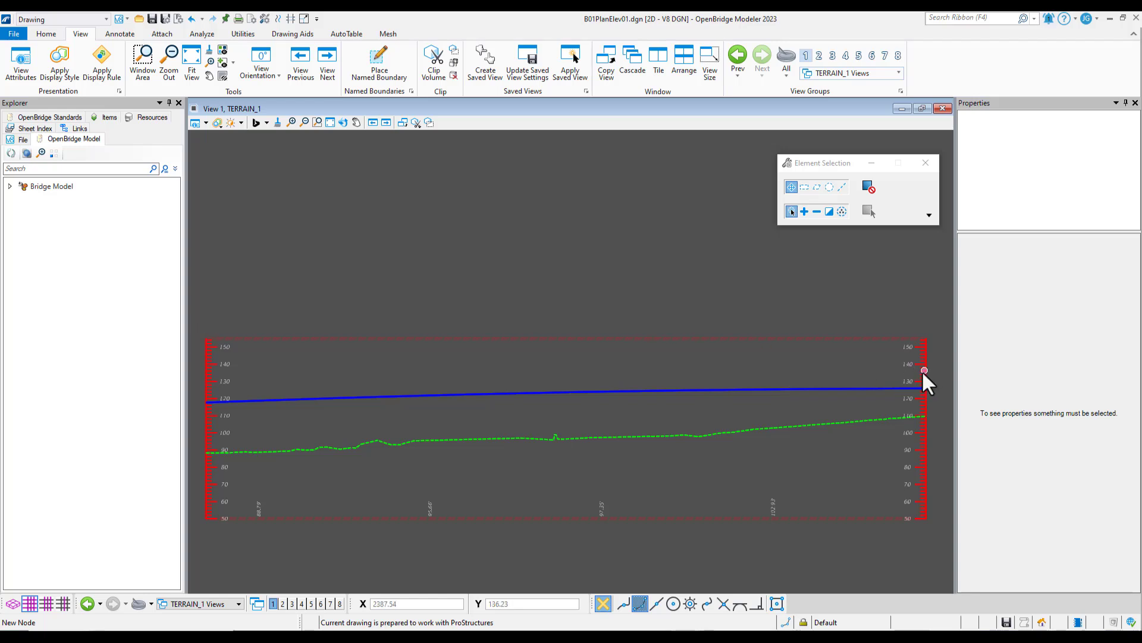
# Return to the PLAN_1 drawing model and inspect the traffic direction arrow near the middle pier, then clear the selection
pyautogui.click(194, 604)
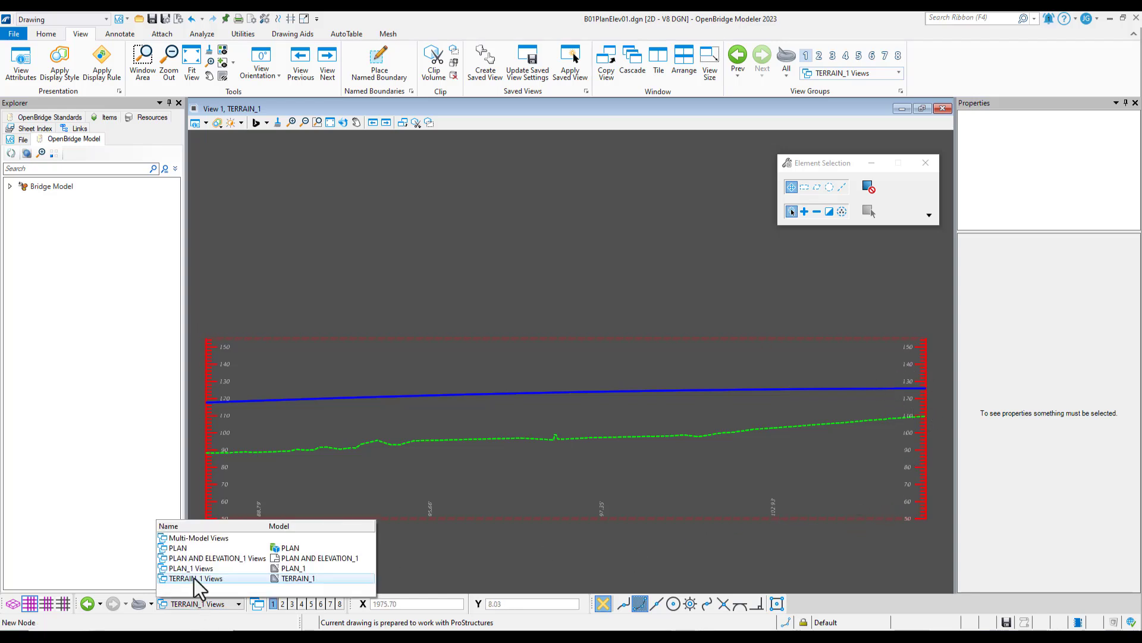
pyautogui.click(190, 574)
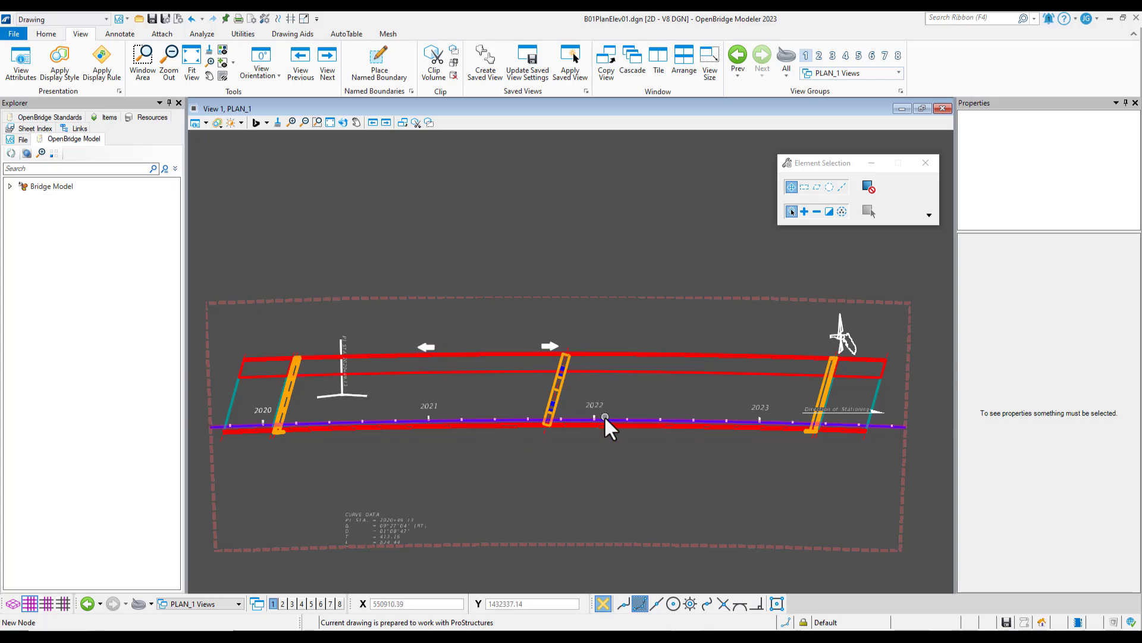
pyautogui.click(547, 346)
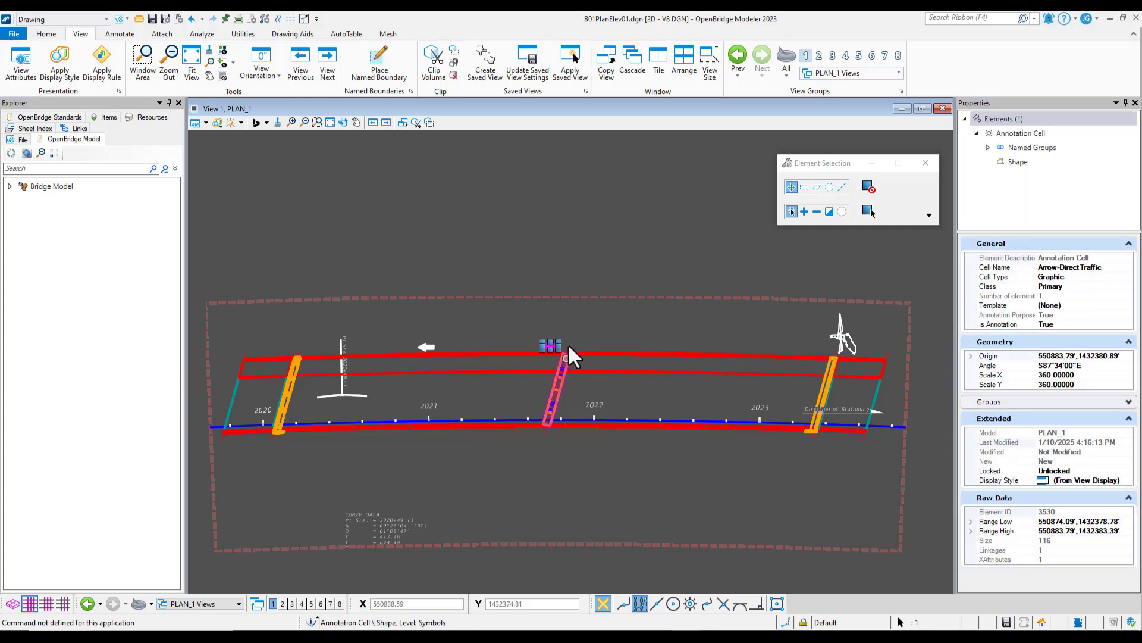
pyautogui.click(574, 326)
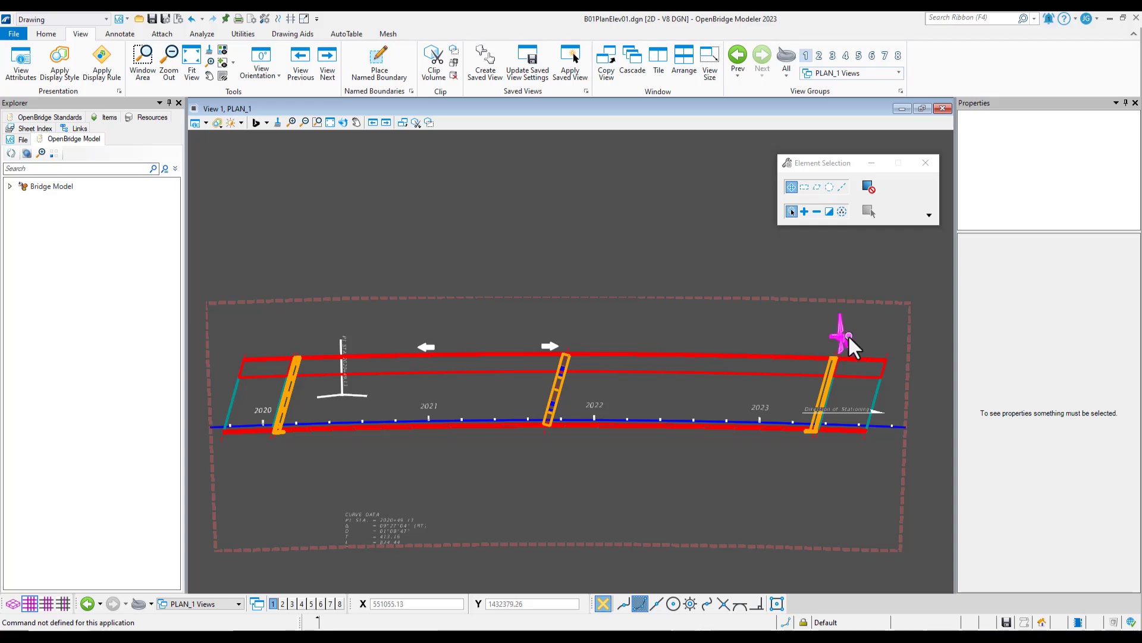
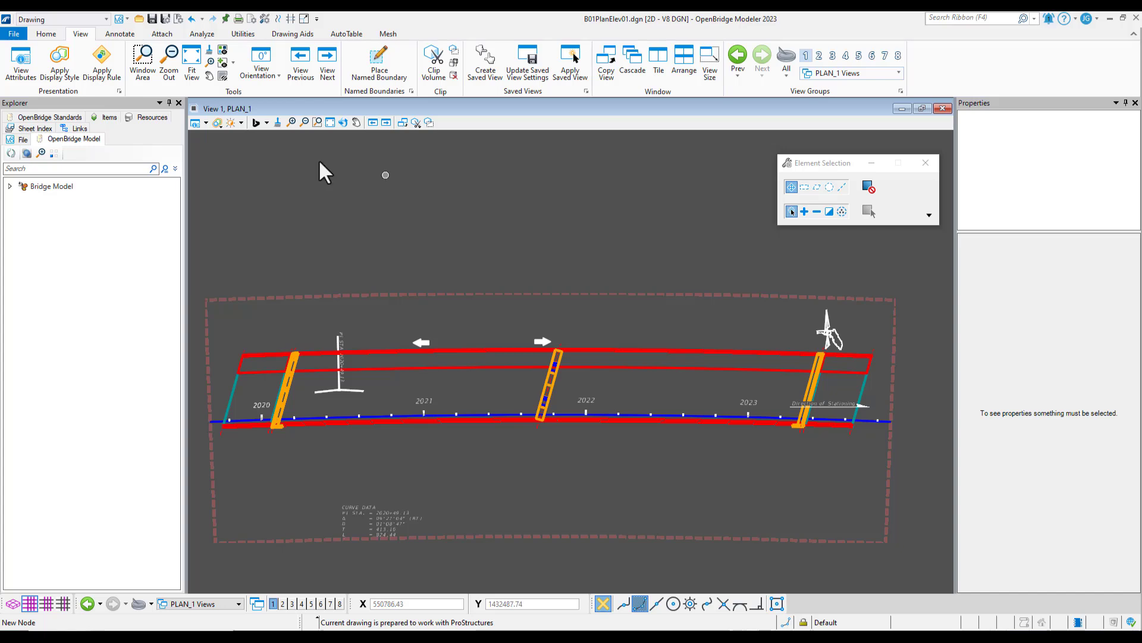
# Begin a new model in the current file using the Design From Seed type
pyautogui.click(51, 37)
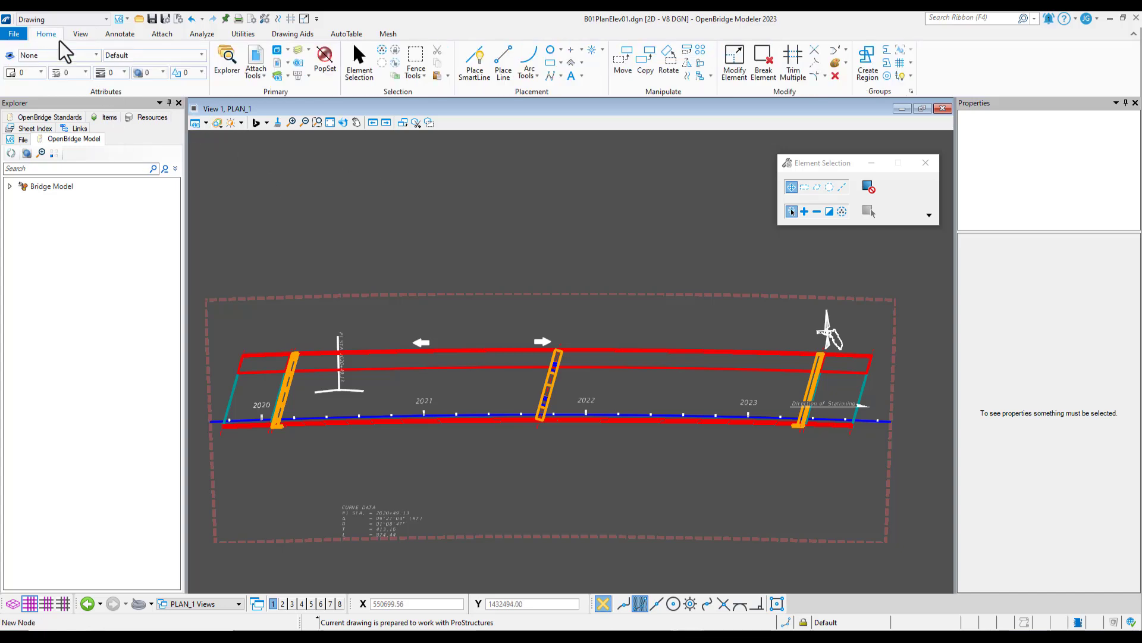
pyautogui.click(277, 51)
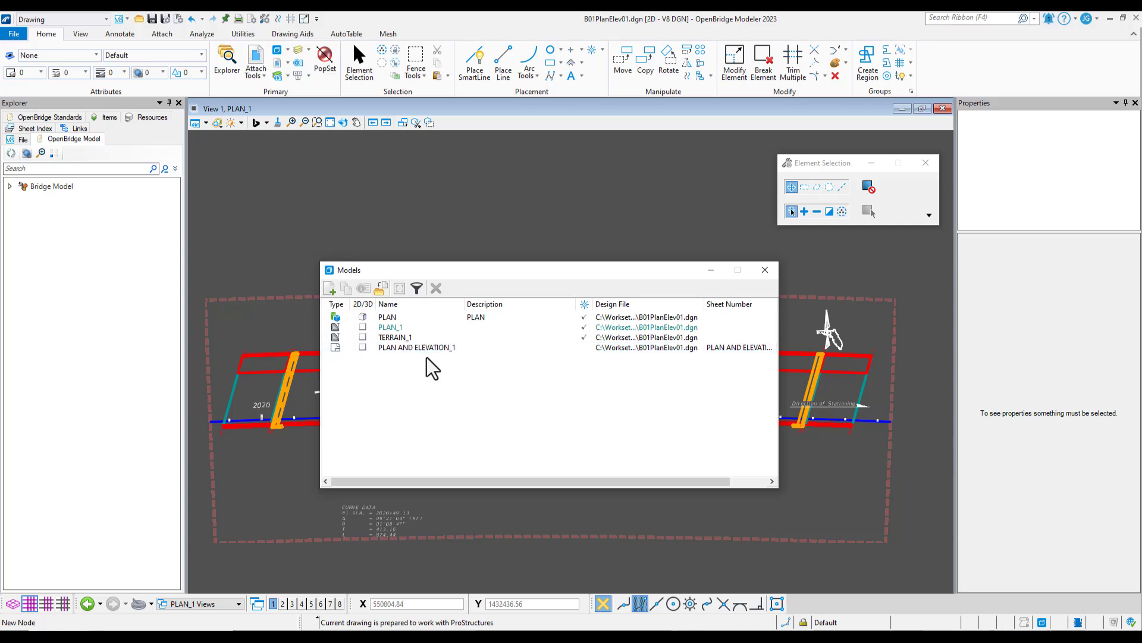
pyautogui.click(329, 289)
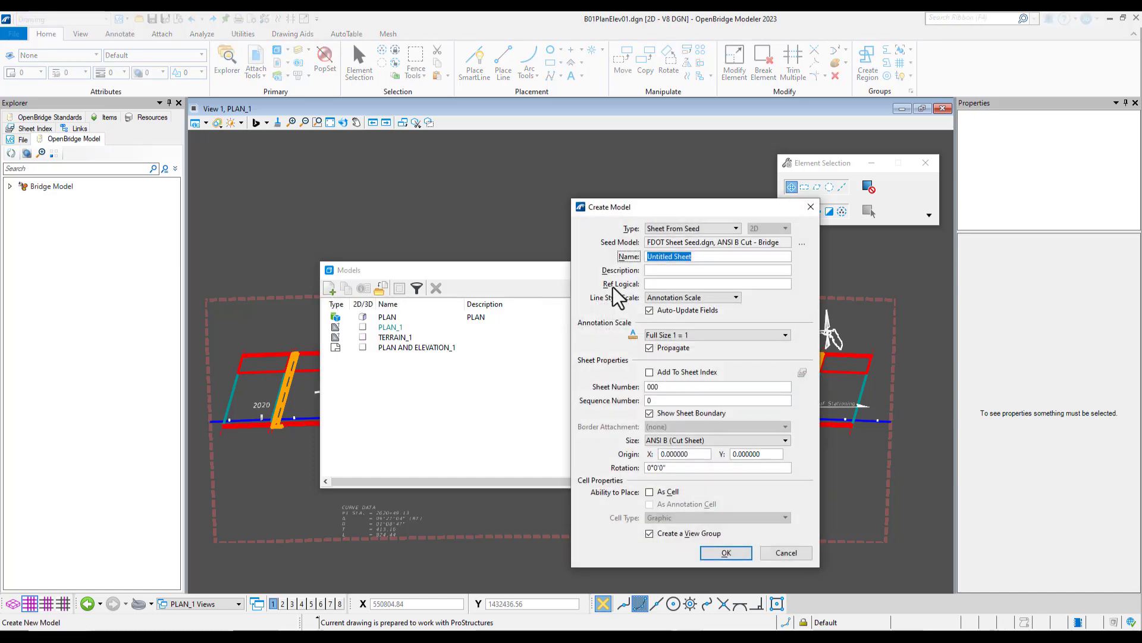
pyautogui.click(678, 230)
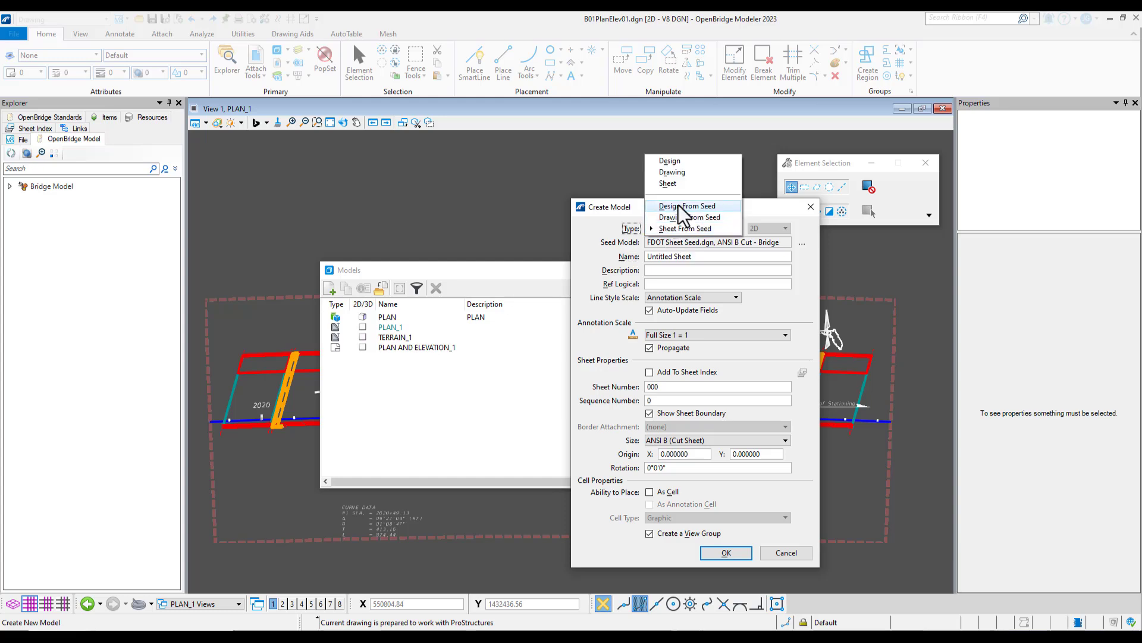
pyautogui.click(685, 206)
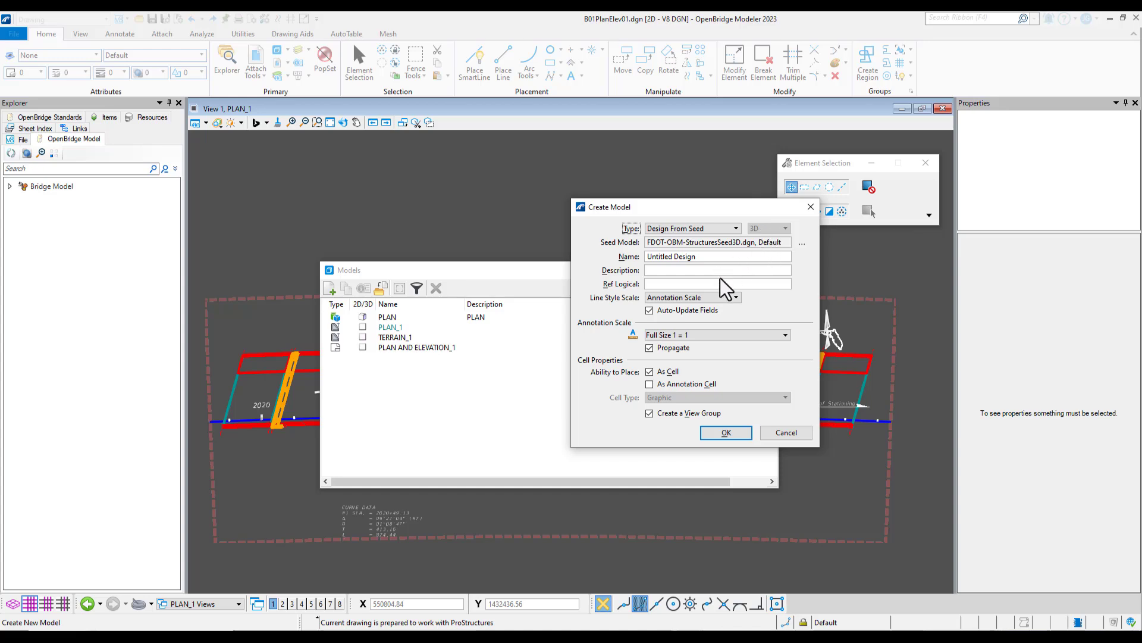
# Enter ELEVATION as both the name and the description of the new design model
pyautogui.click(699, 254)
pyautogui.moveTo(701, 256); pyautogui.dragTo(546, 265)
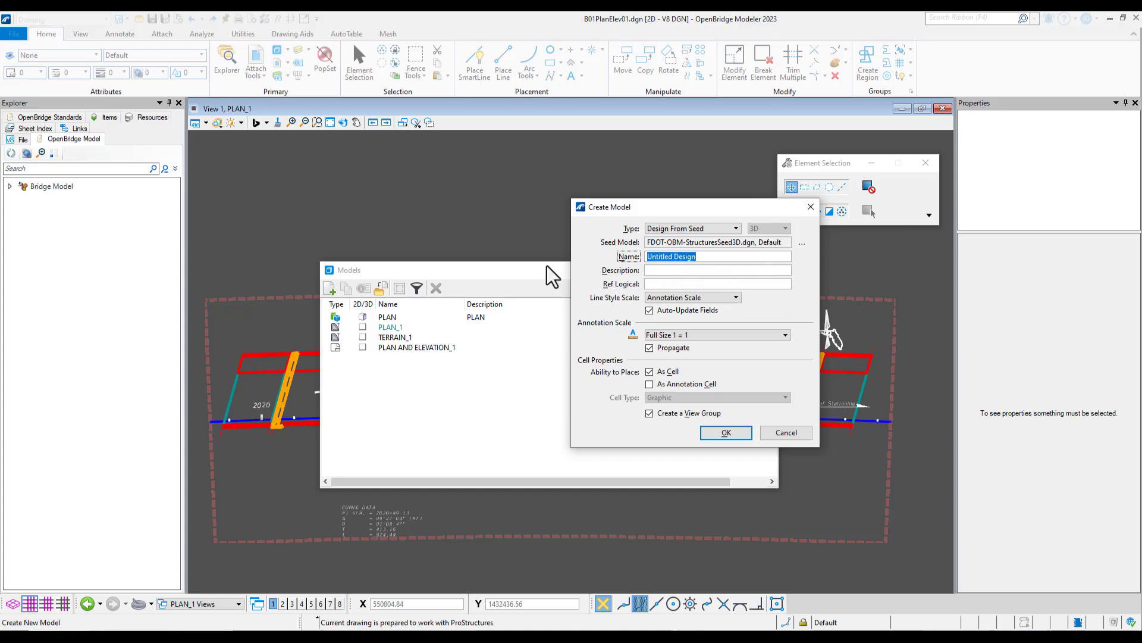
pyautogui.write('e')
pyautogui.write('ELEVATION')
pyautogui.press('Tab')
pyautogui.write('E')
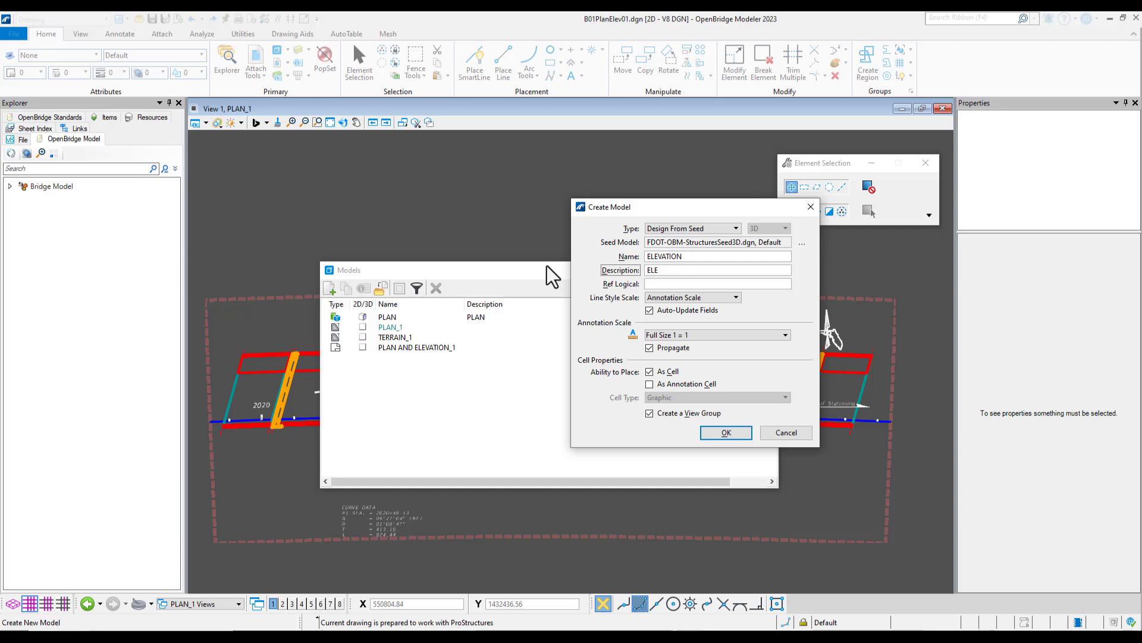
pyautogui.write('LEVATION')
# Set the model's annotation scale to 1"=30', disable placement as a cell, and create the model
pyautogui.click(712, 337)
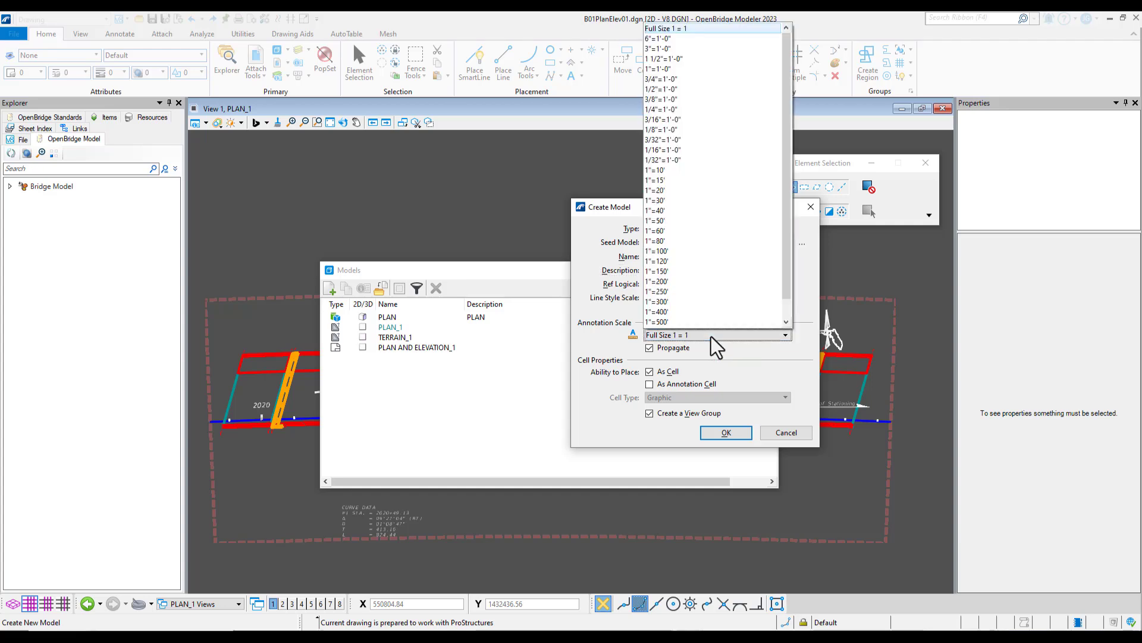
pyautogui.click(676, 202)
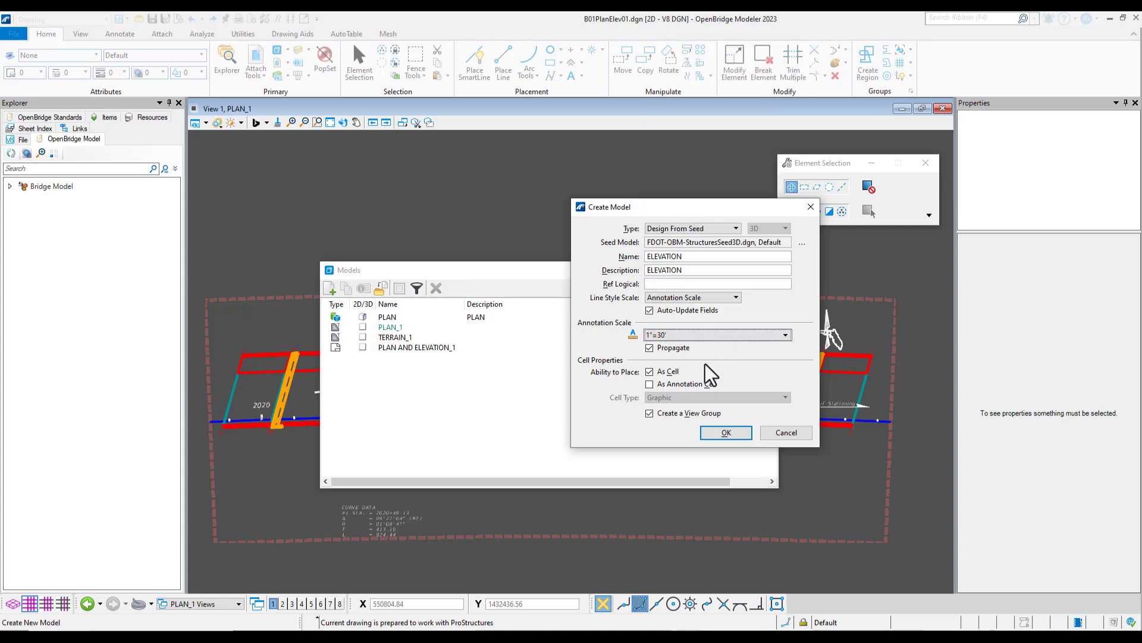
pyautogui.click(650, 372)
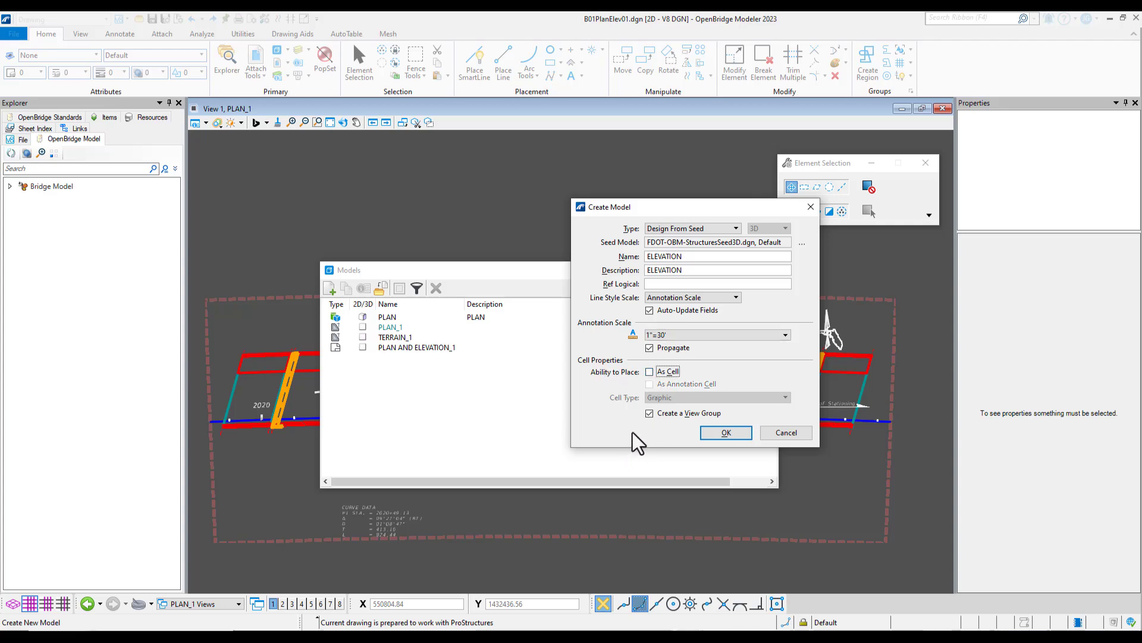
pyautogui.click(726, 432)
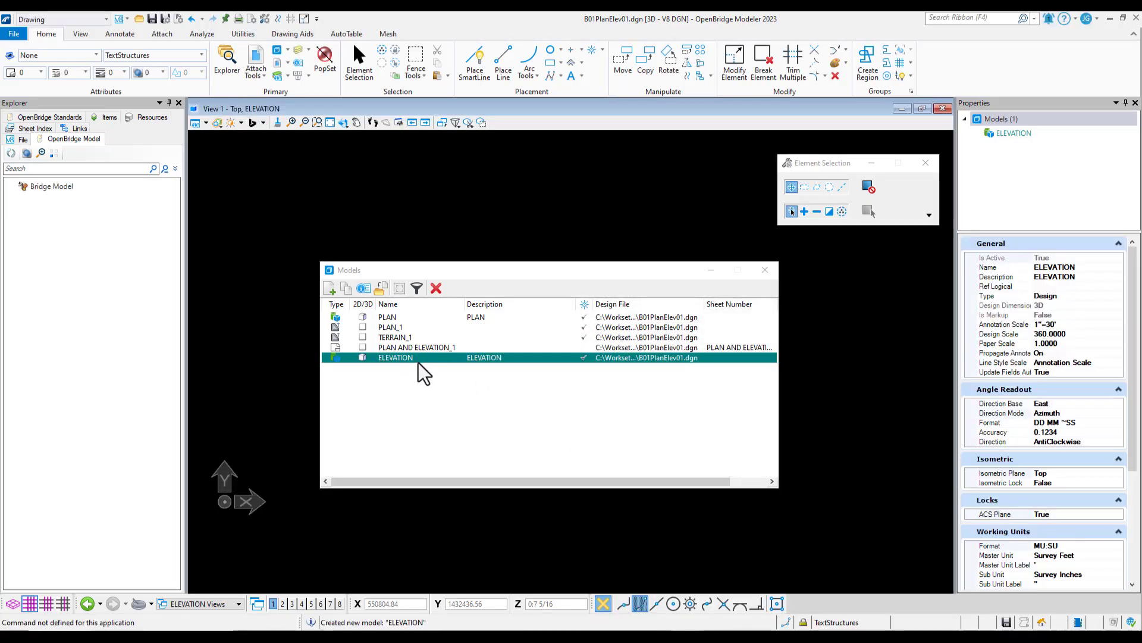
pyautogui.click(767, 272)
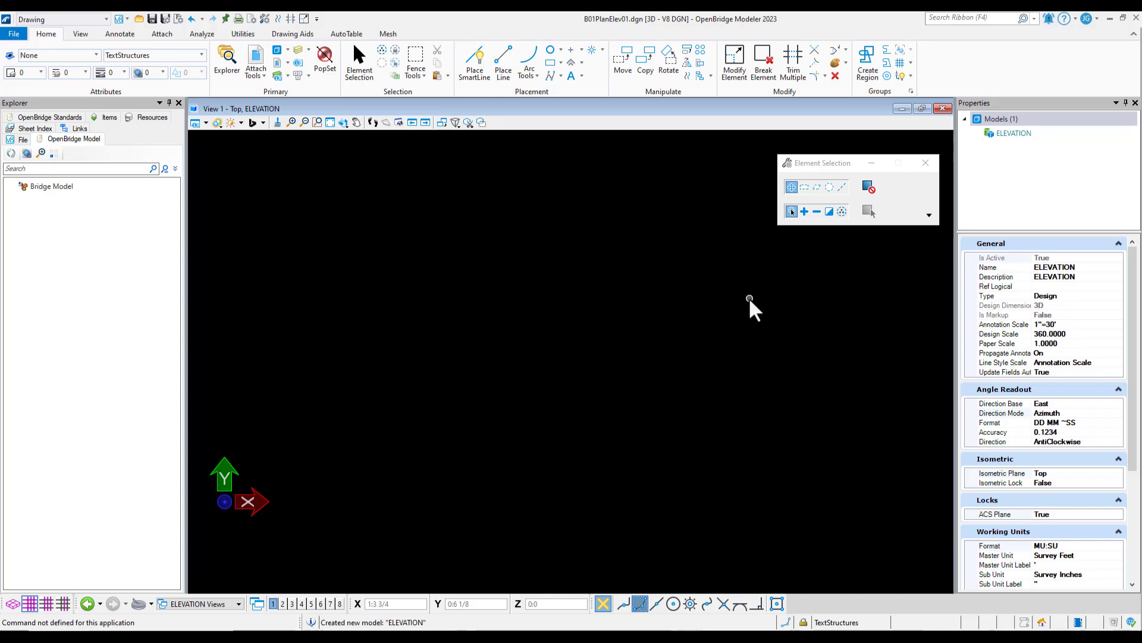
# Attach the Default model of B01MODLBRTR01_6.3_Begin.dgn to the ELEVATION model as a coincident reference with No Nesting
pyautogui.click(291, 122)
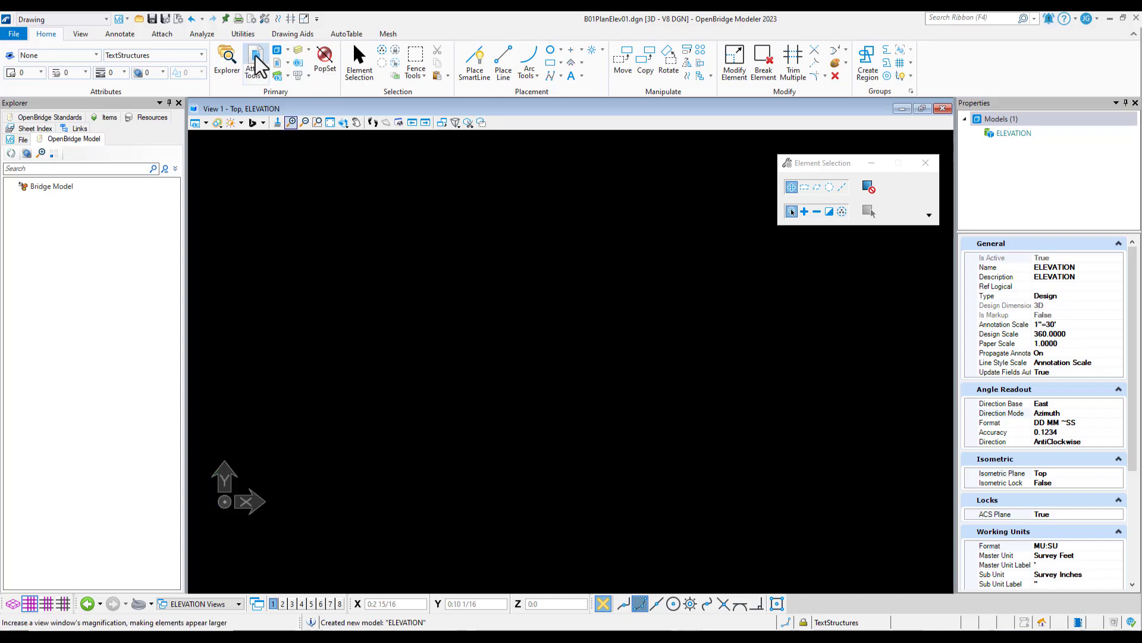
pyautogui.click(257, 57)
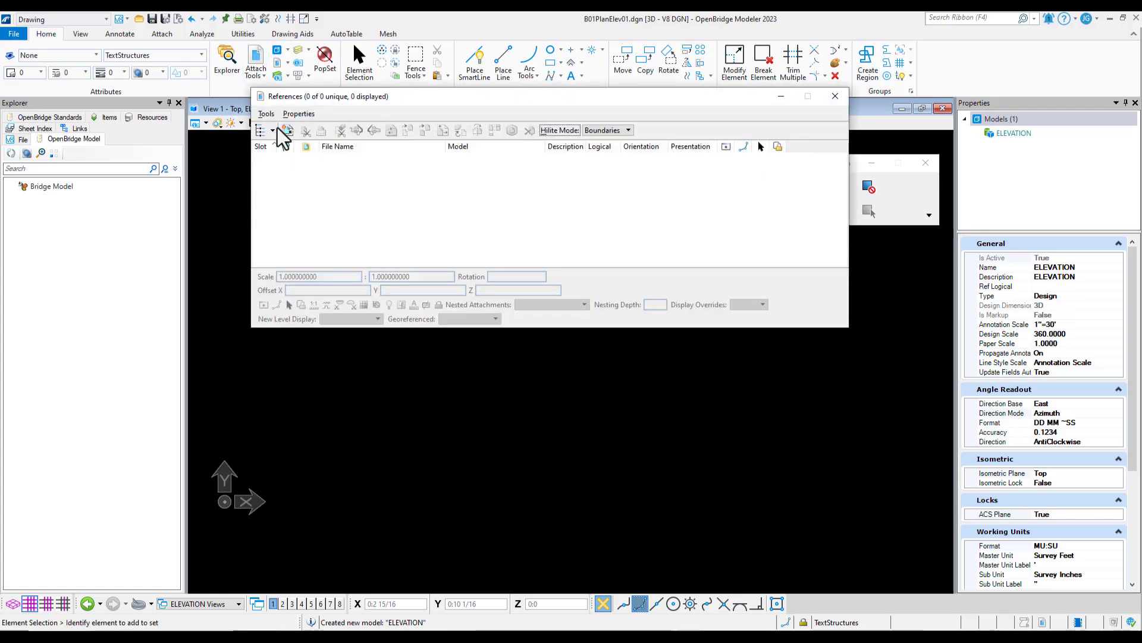
pyautogui.click(288, 130)
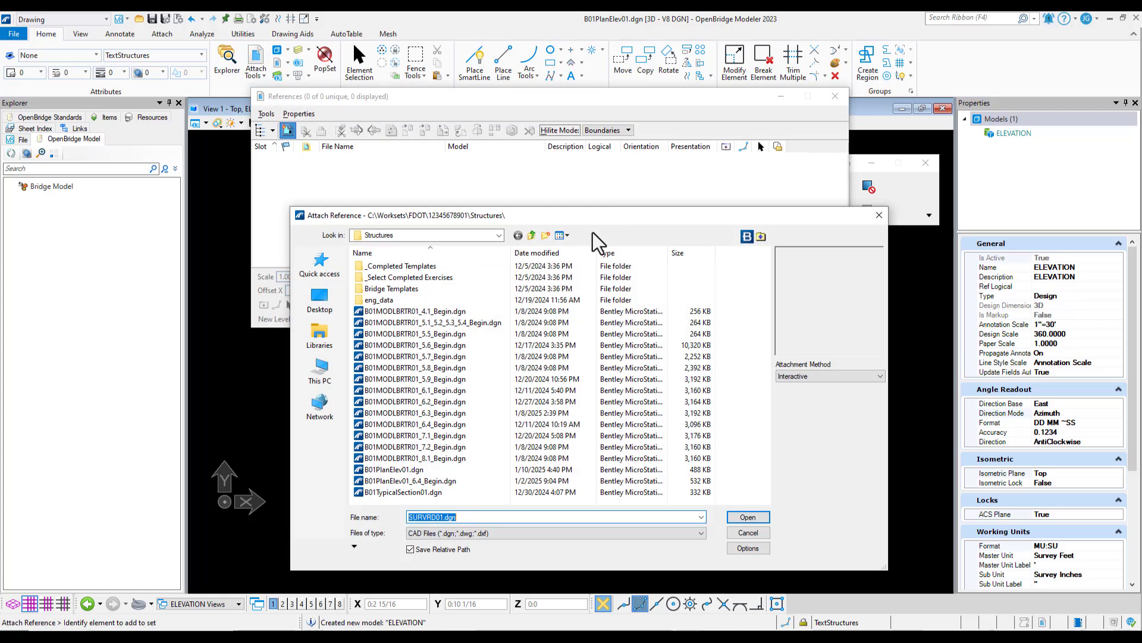
pyautogui.click(441, 413)
pyautogui.click(751, 518)
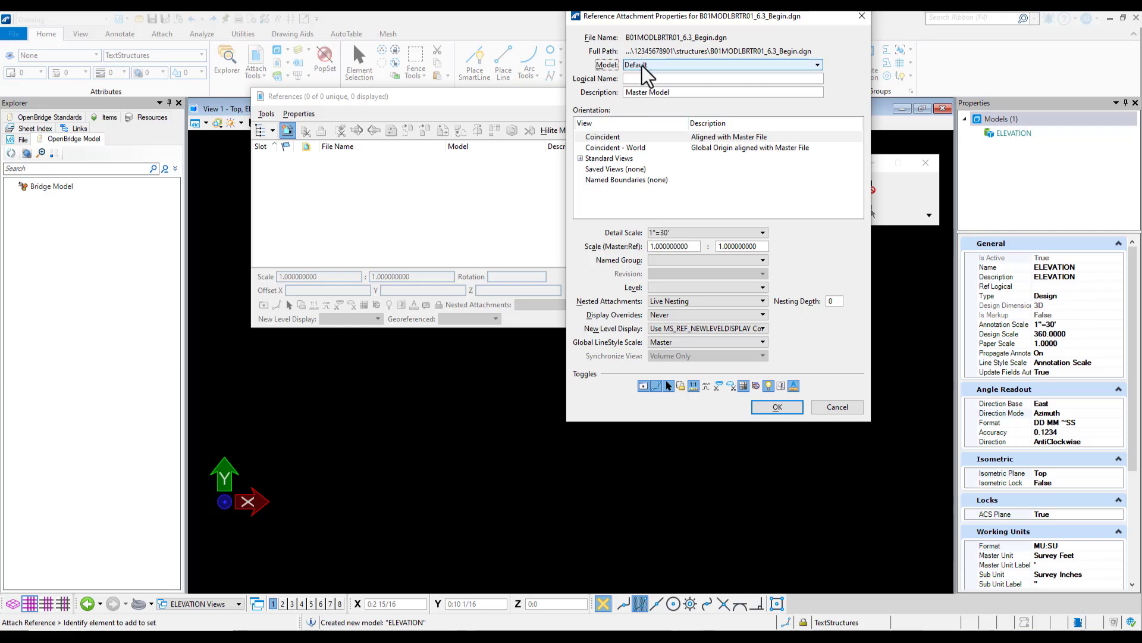
pyautogui.click(685, 62)
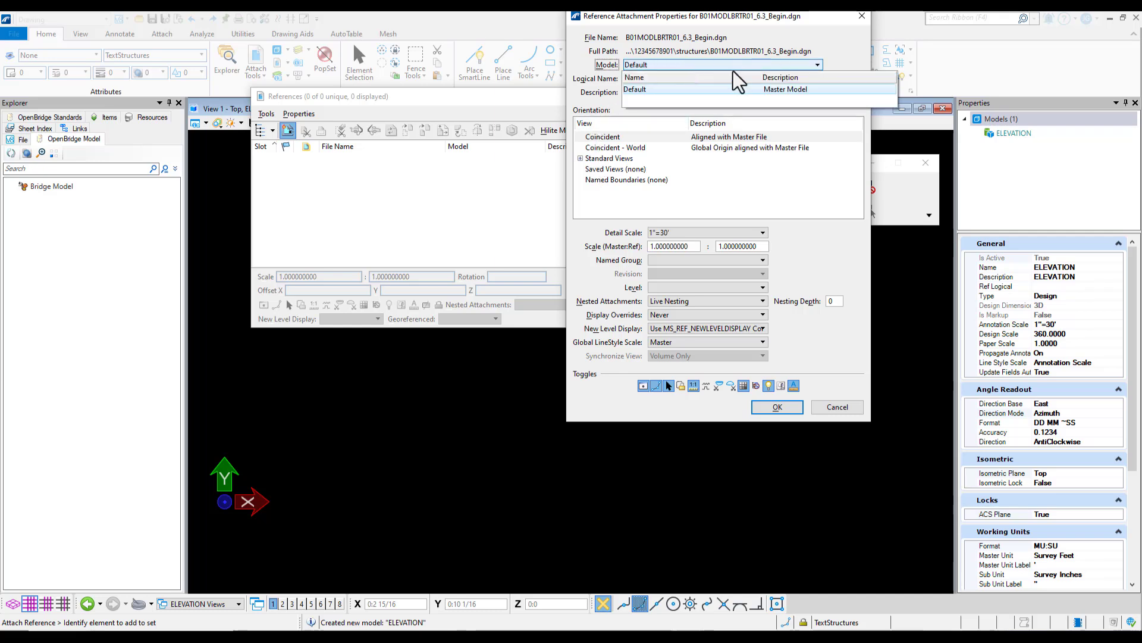
pyautogui.click(664, 65)
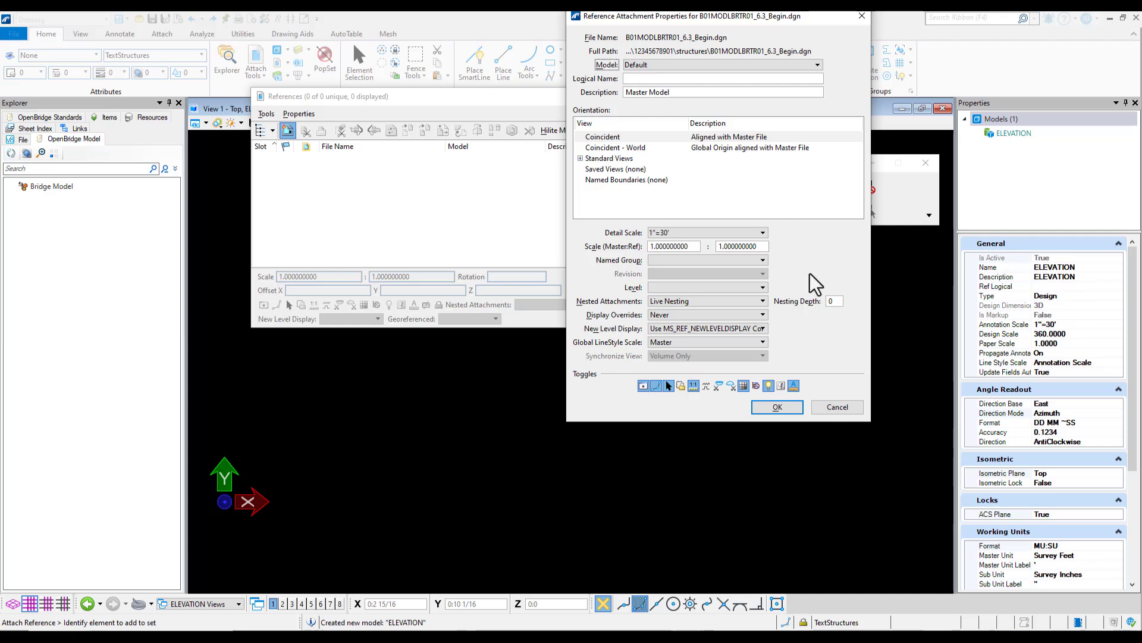
pyautogui.click(747, 306)
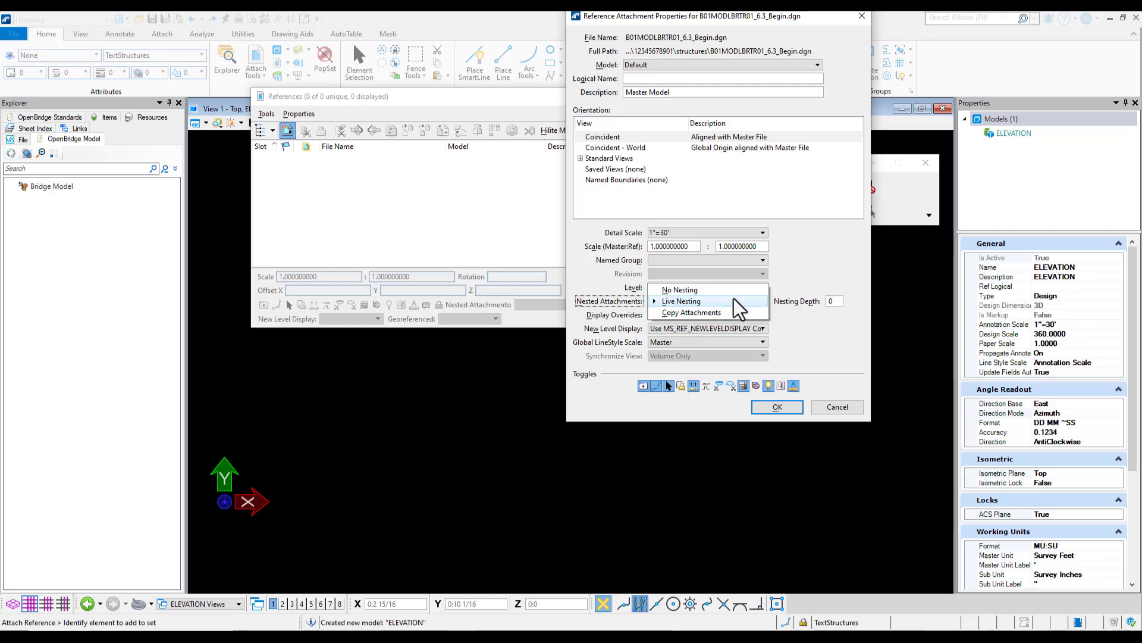
pyautogui.click(716, 301)
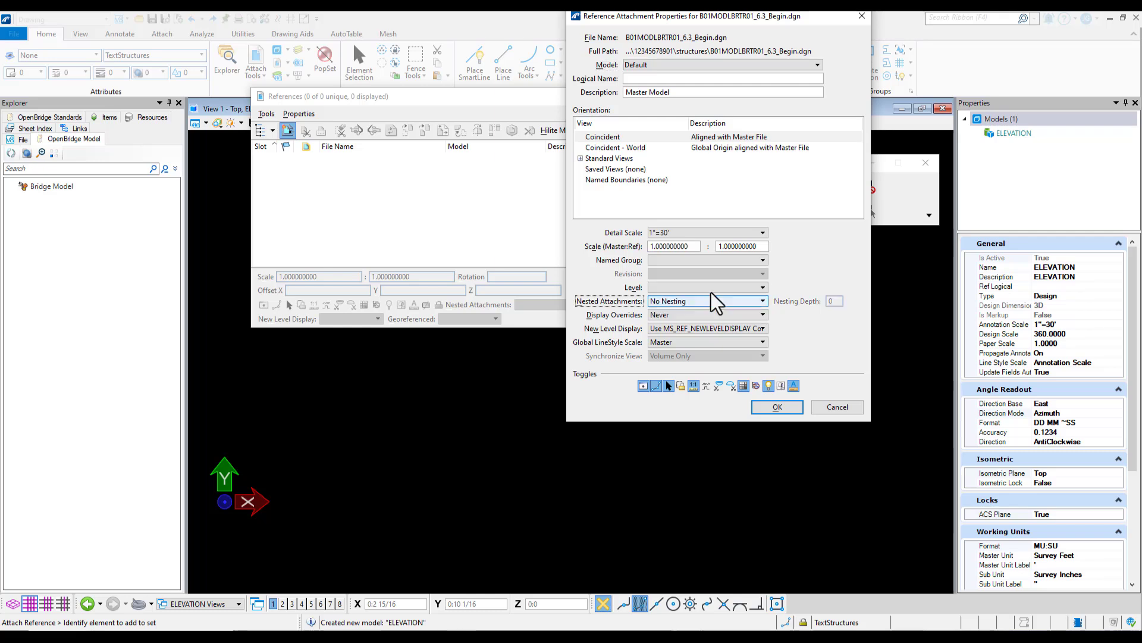
pyautogui.click(778, 407)
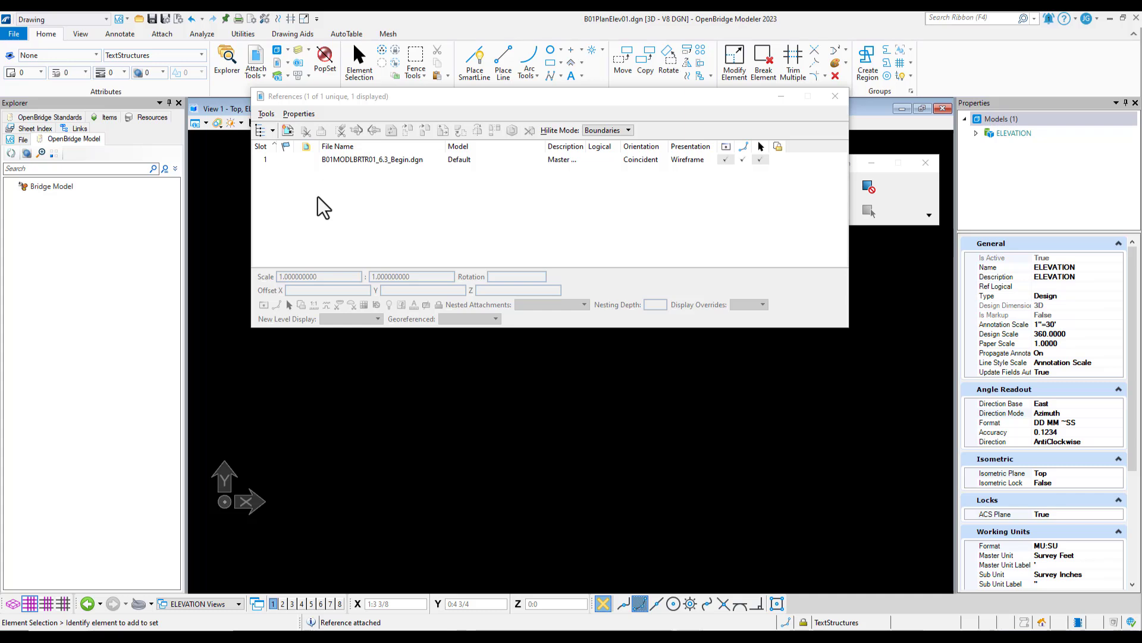
# Attach the PLAN model of B01PlanElev01.dgn to the ELEVATION model as a second coincident reference with No Nesting
pyautogui.click(288, 131)
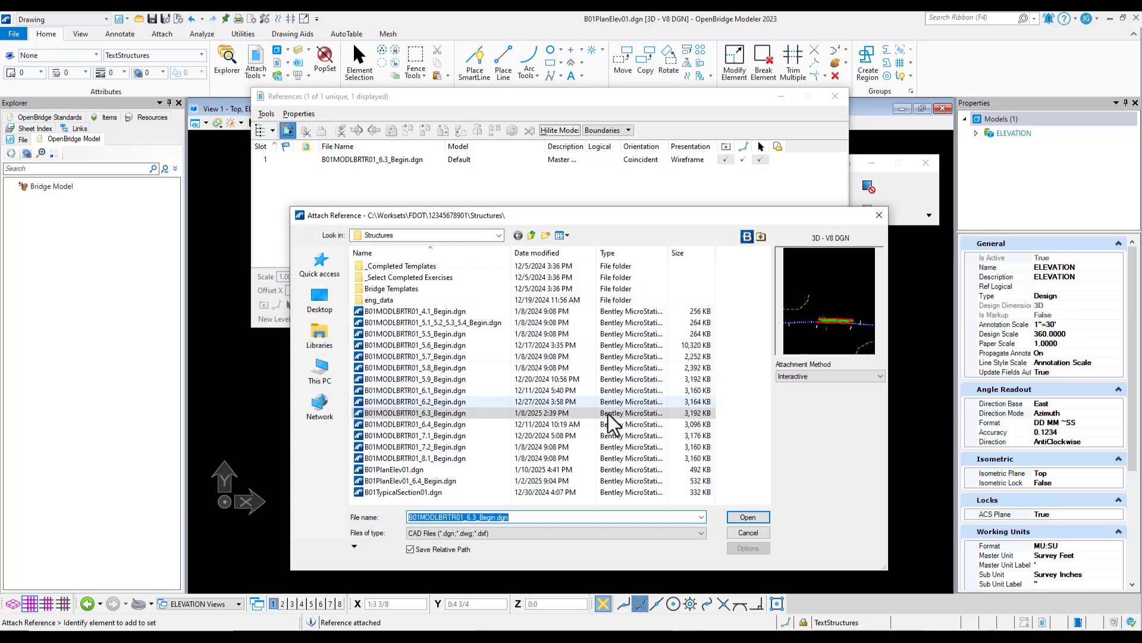
pyautogui.click(397, 472)
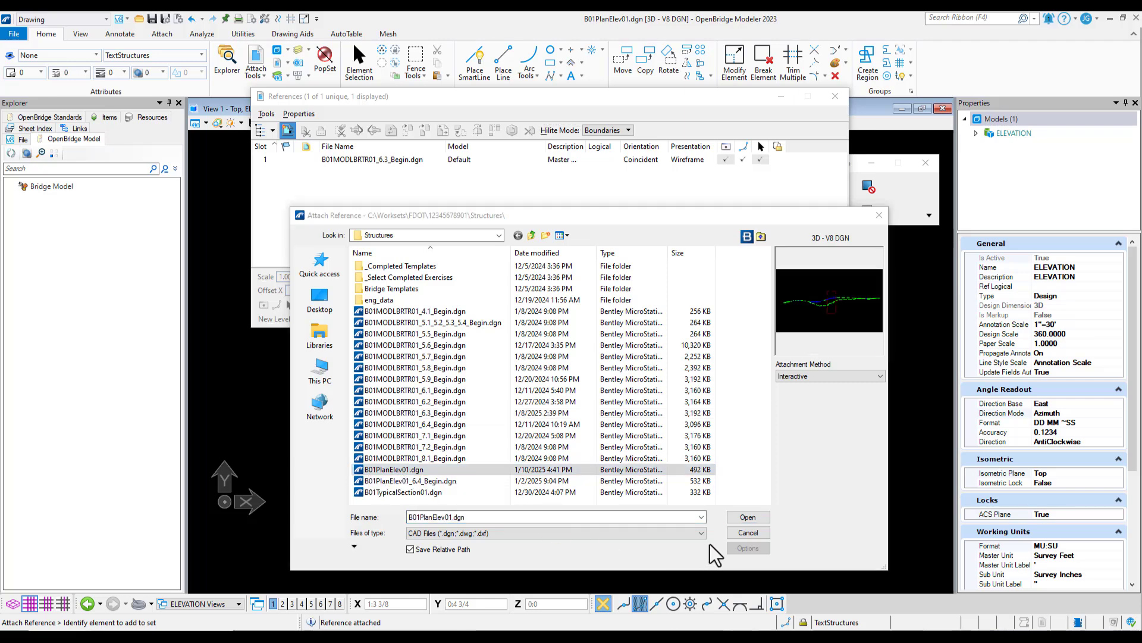
pyautogui.click(748, 522)
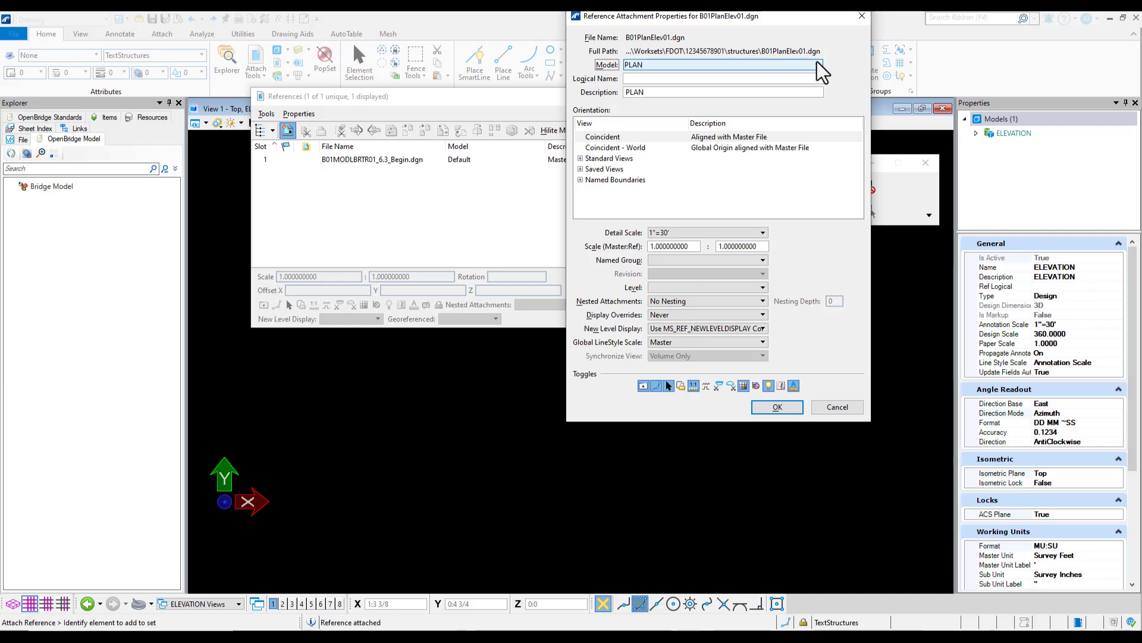
pyautogui.click(818, 64)
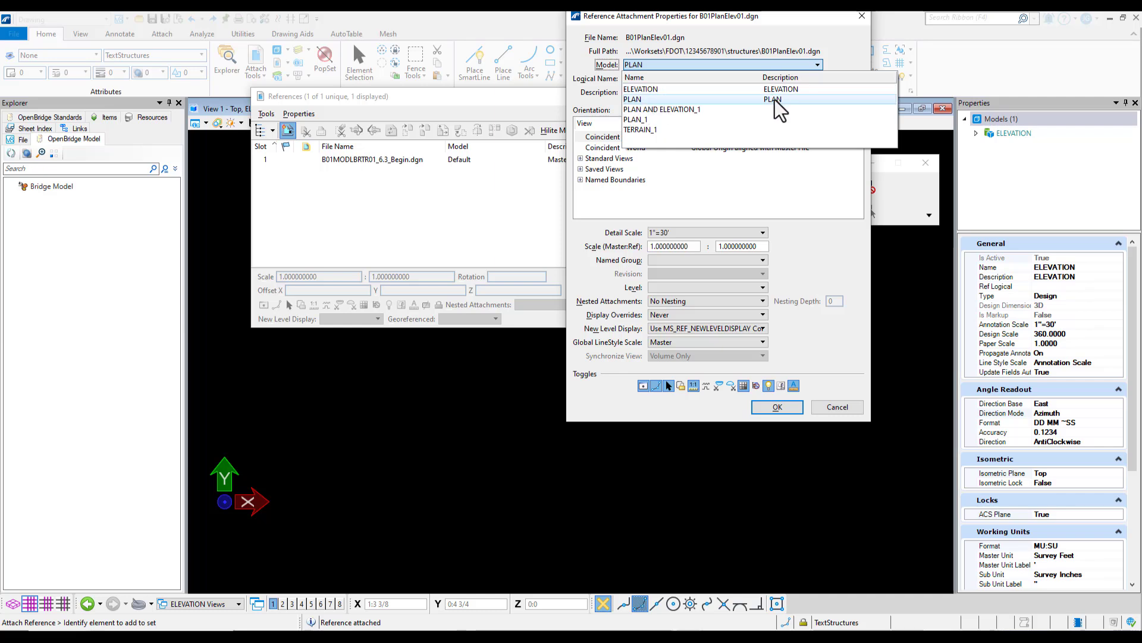
pyautogui.click(653, 101)
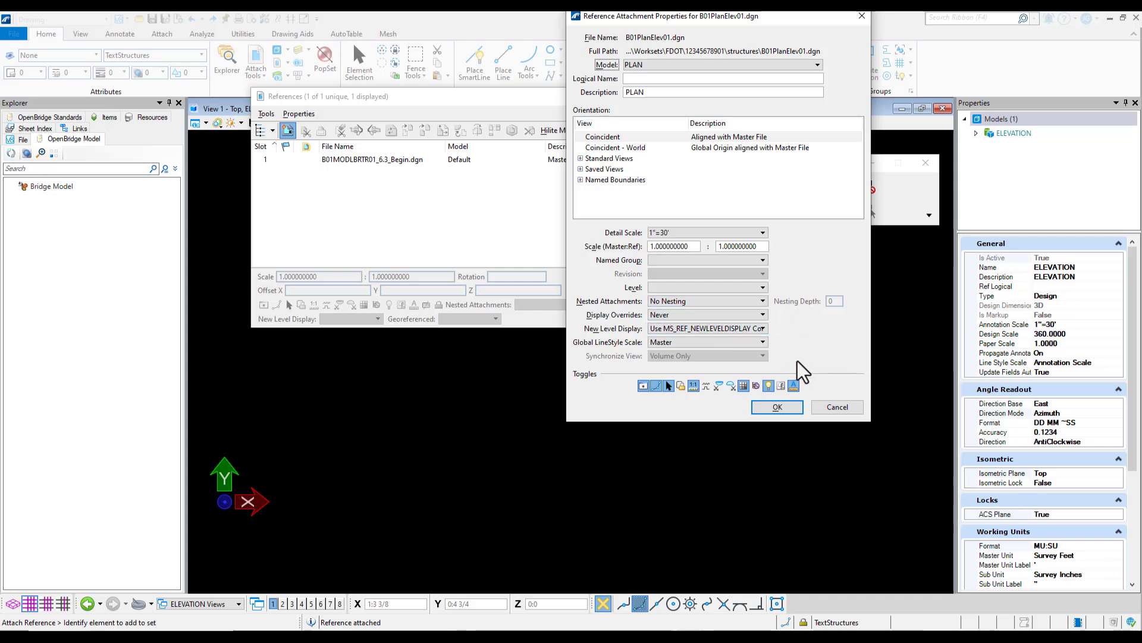
pyautogui.click(778, 407)
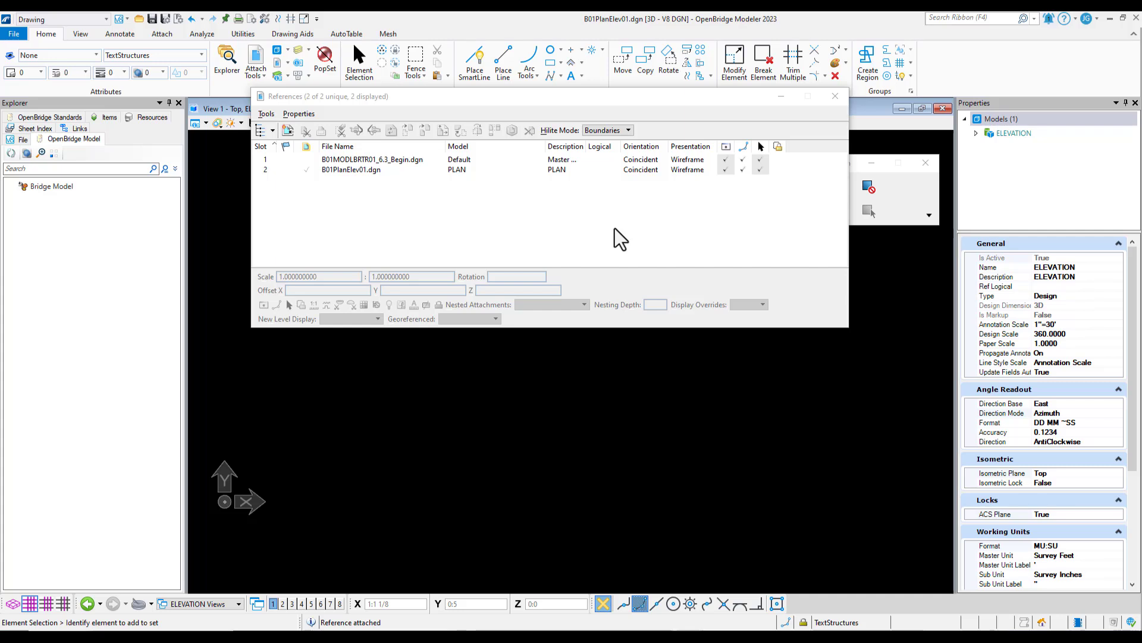
pyautogui.click(835, 96)
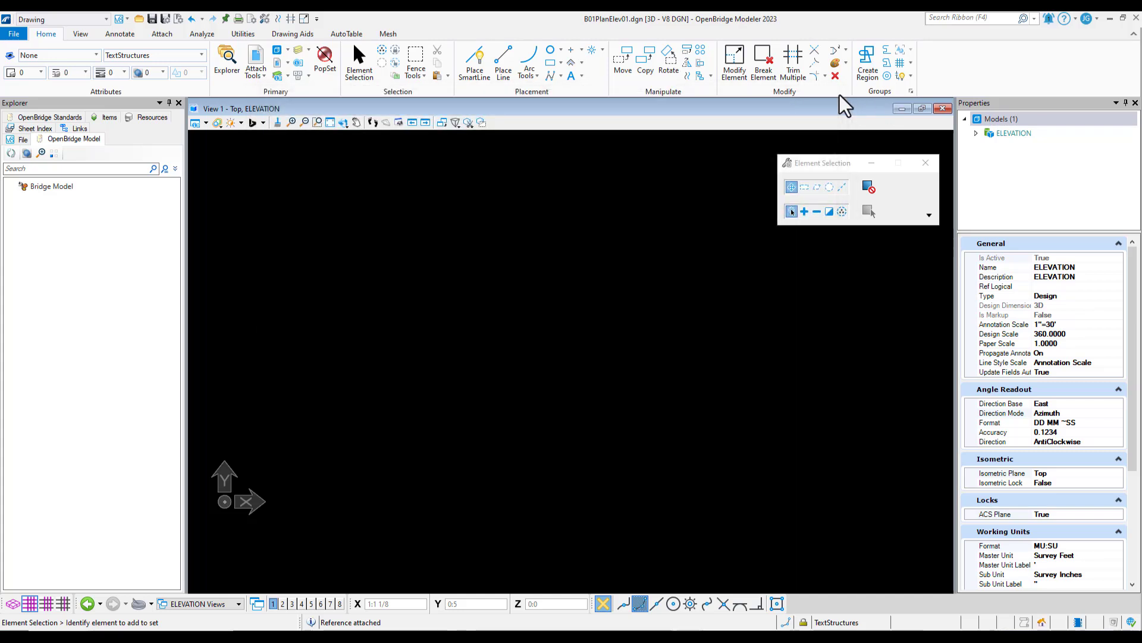
# Fit the ELEVATION view to the bridge and start a section callout using the 01_FDOT_Solid_NoSheet# drawing seed
pyautogui.click(330, 122)
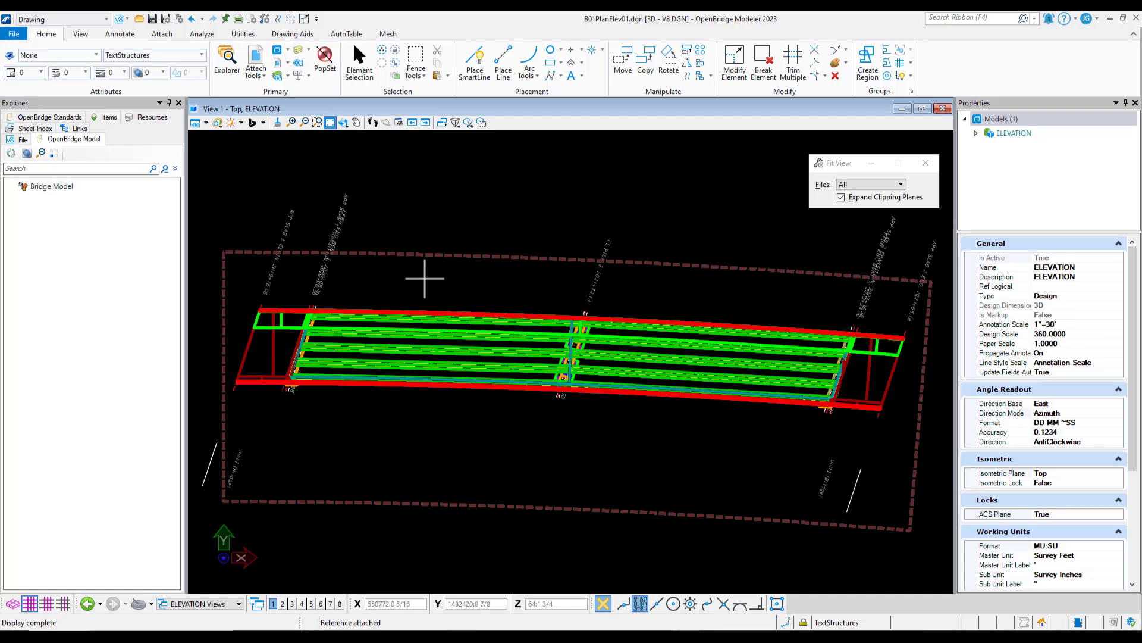
pyautogui.moveTo(517, 253)
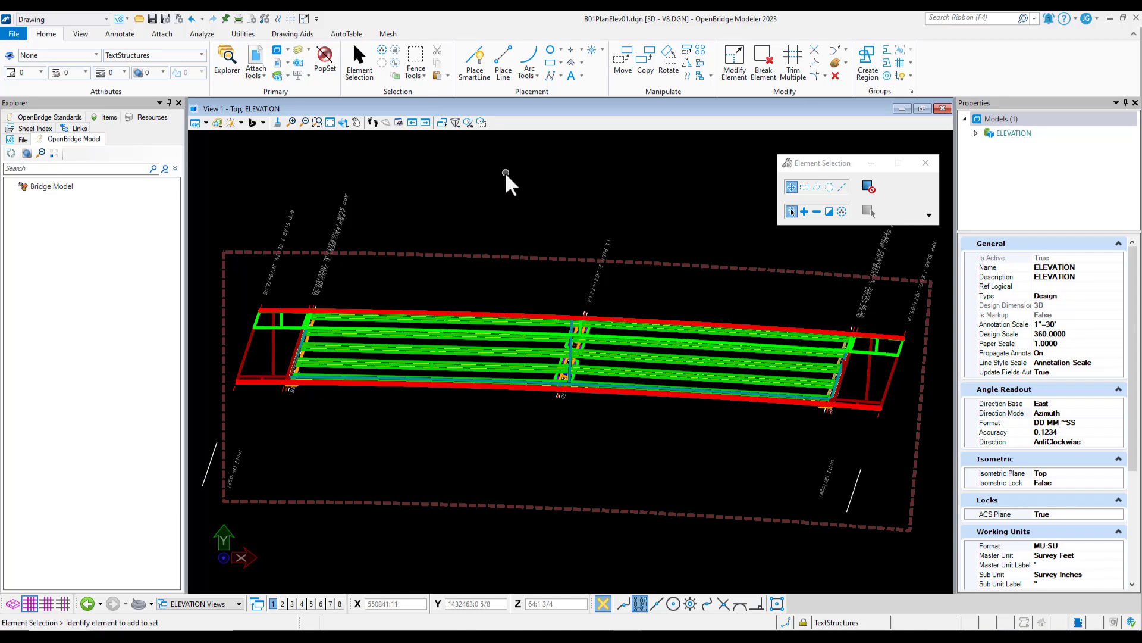
pyautogui.click(123, 38)
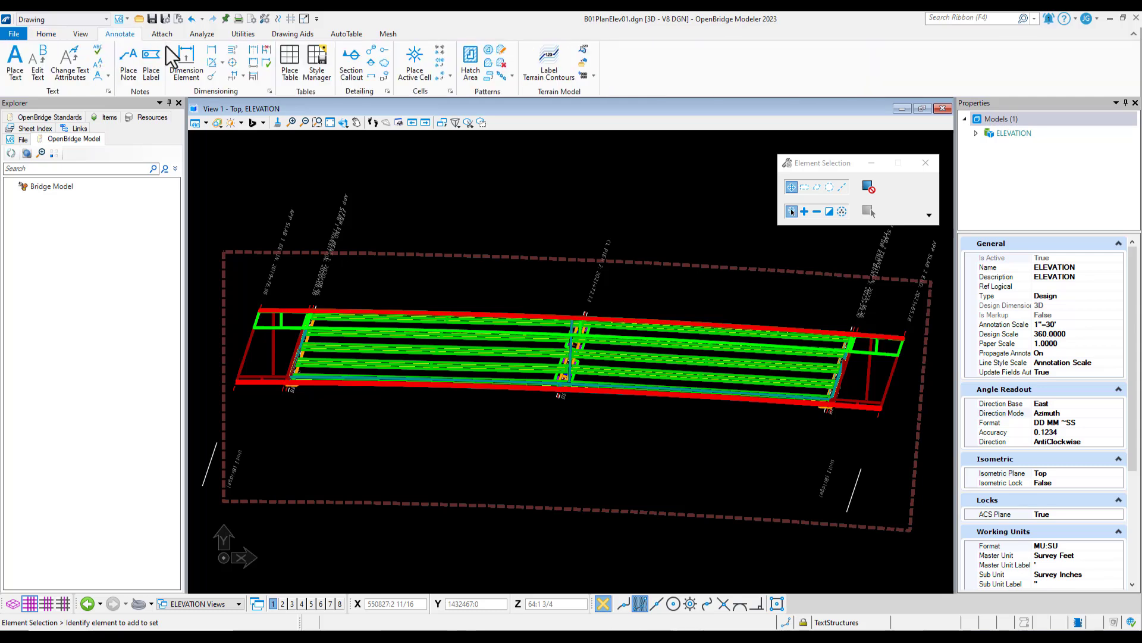
pyautogui.click(352, 62)
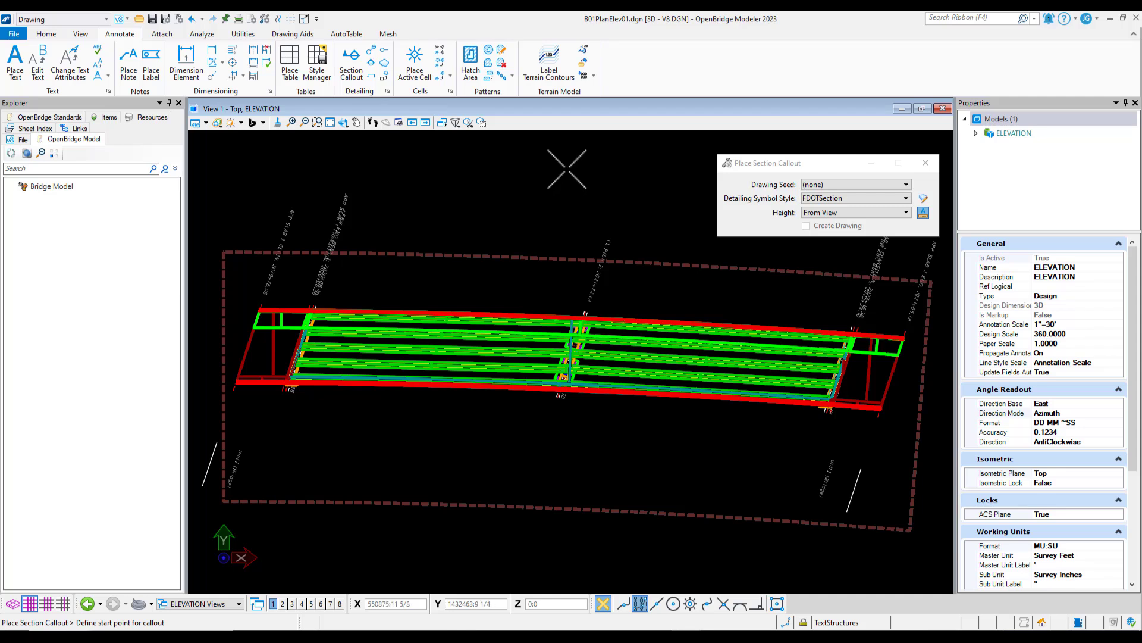
pyautogui.click(827, 185)
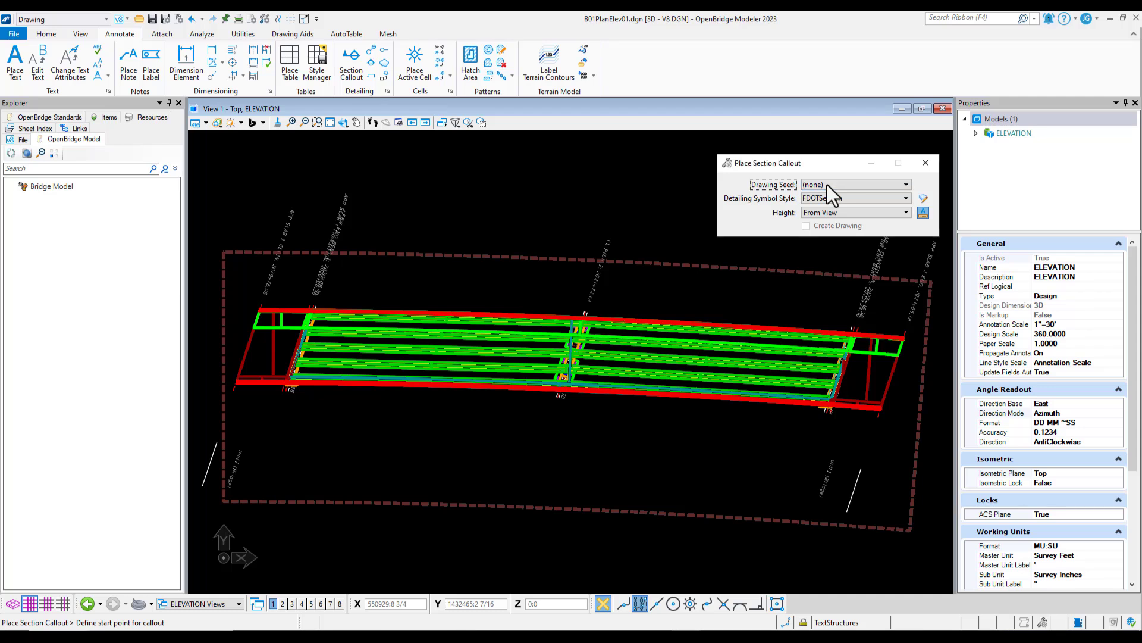
pyautogui.click(827, 184)
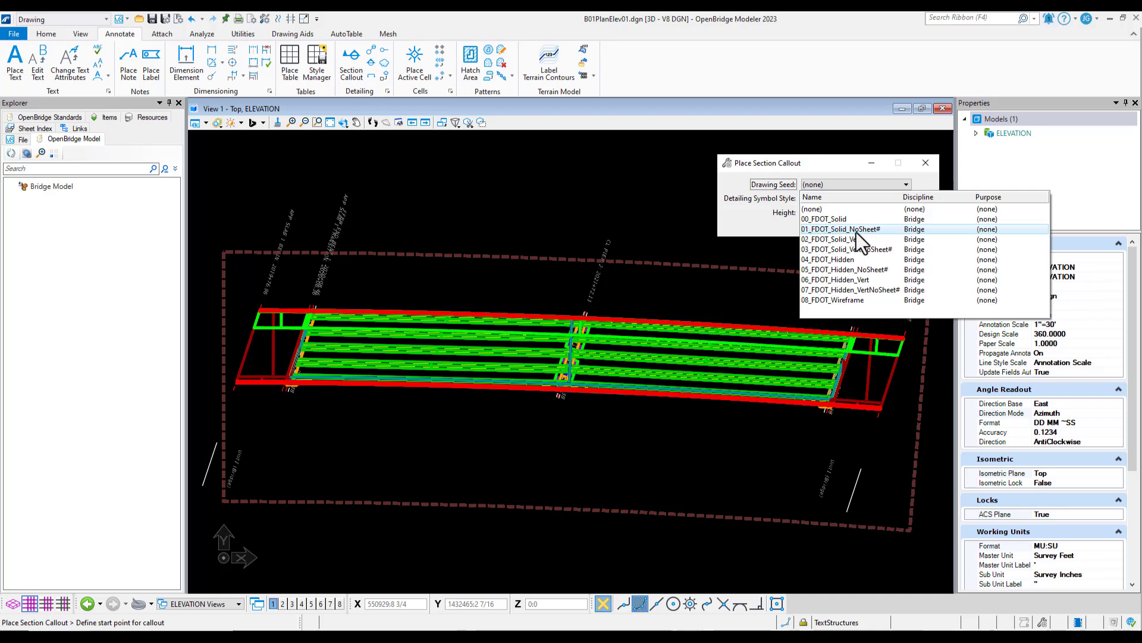
pyautogui.click(881, 231)
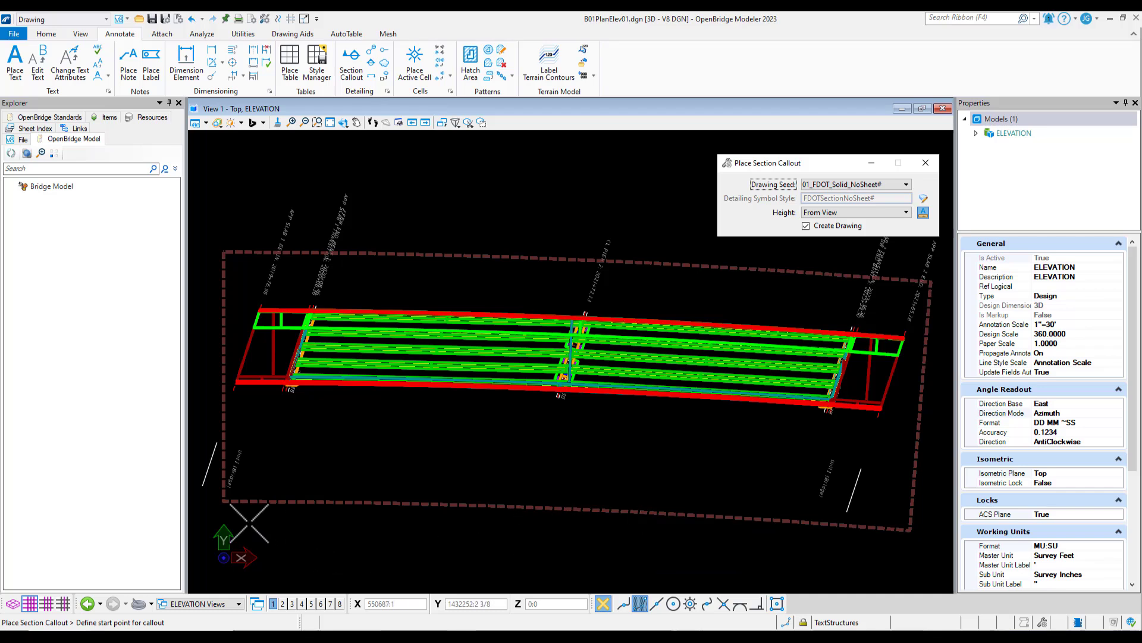
# Place the section line corner to corner along the plan boundary's lower edge, looking across the whole bridge to a depth of about 162 ft
pyautogui.click(222, 501)
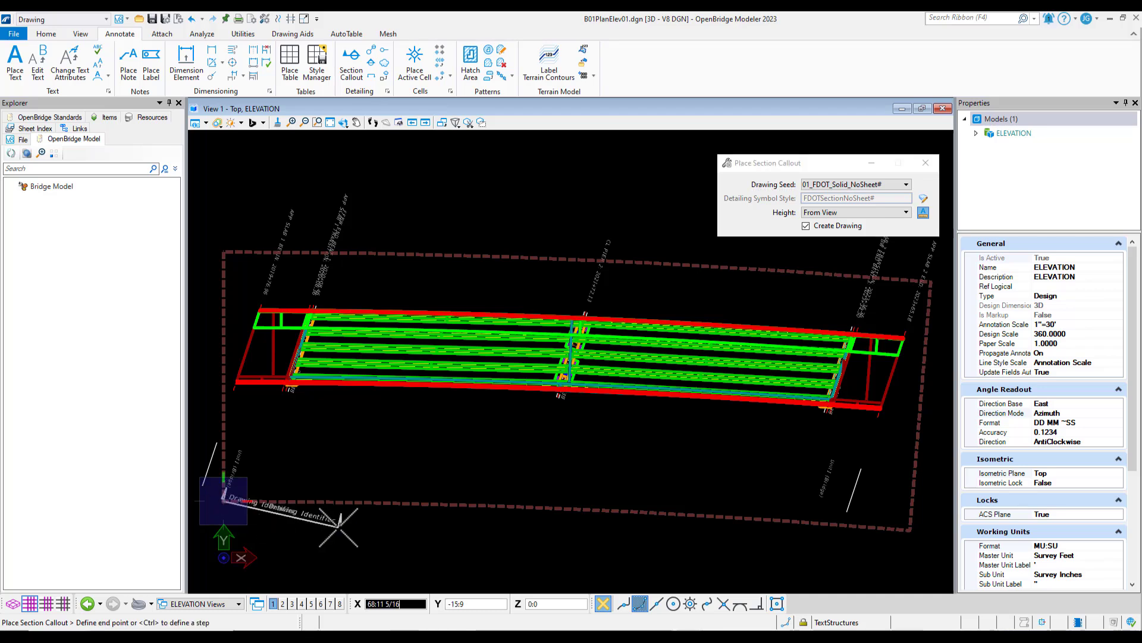
pyautogui.click(909, 528)
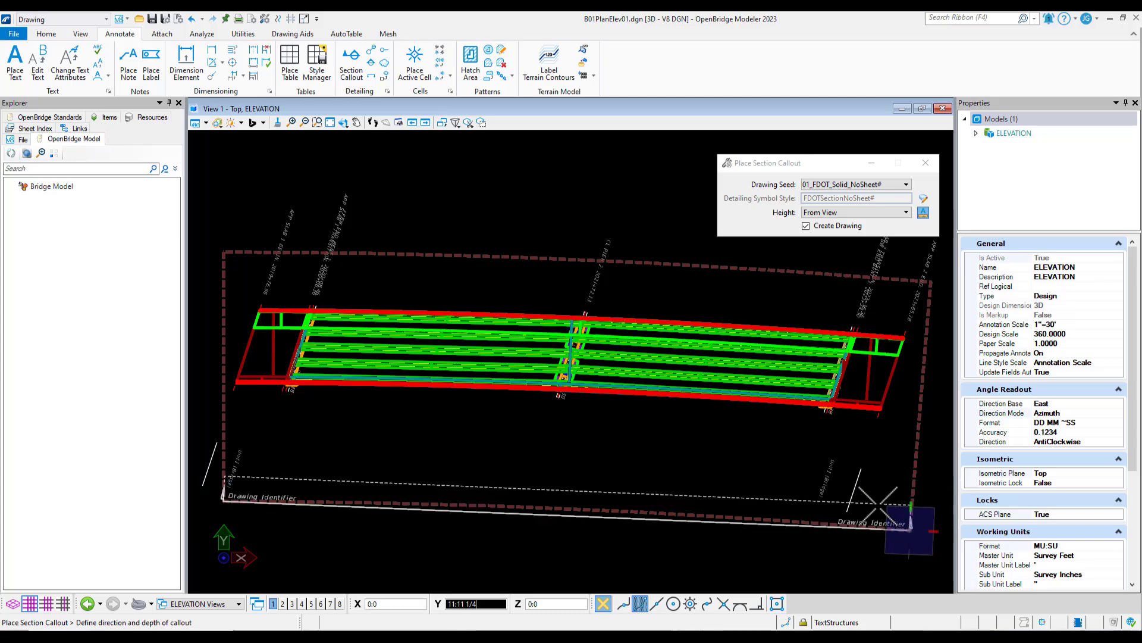
pyautogui.scroll(-1, 916, 503)
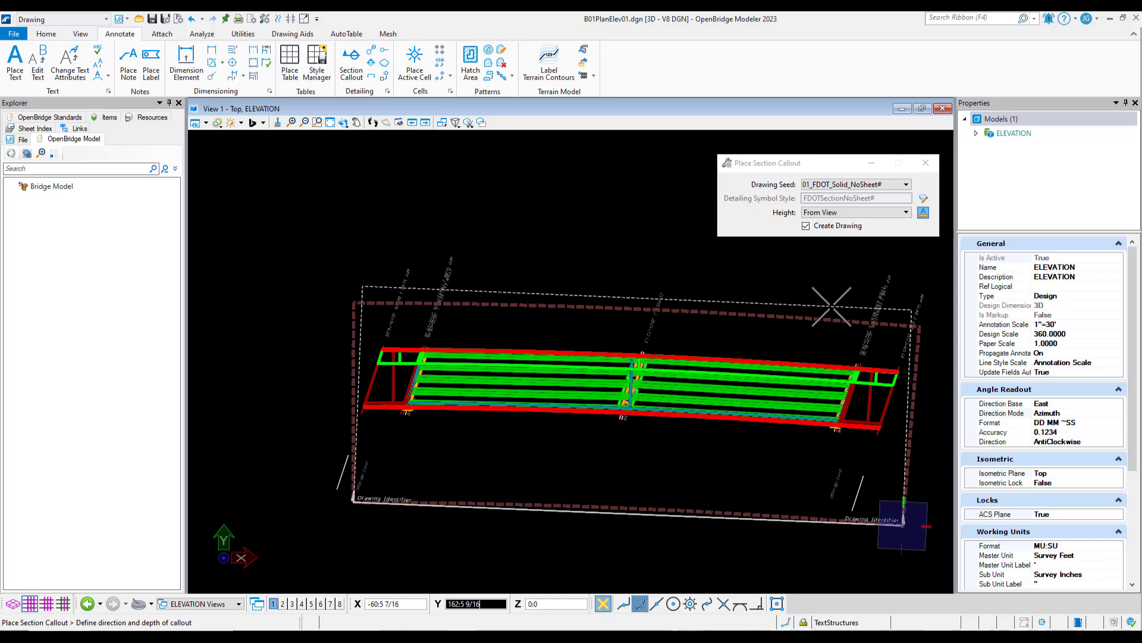
pyautogui.click(832, 306)
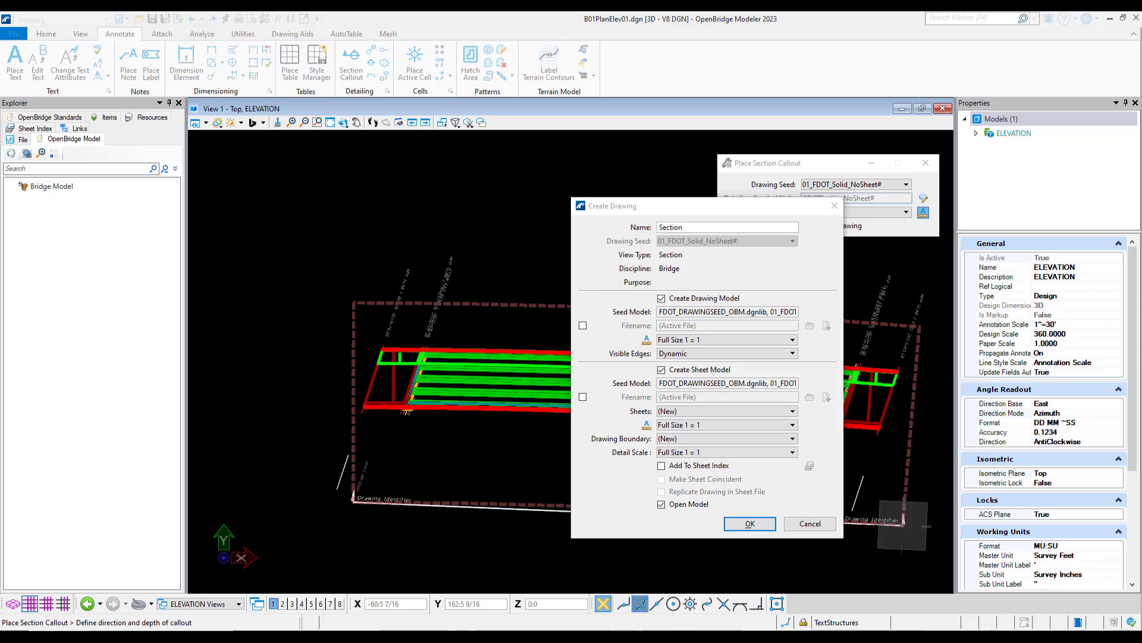
# Create the section drawing as ELEVATION_1 with a 1"=30' annotation scale and no sheet model
pyautogui.click(717, 225)
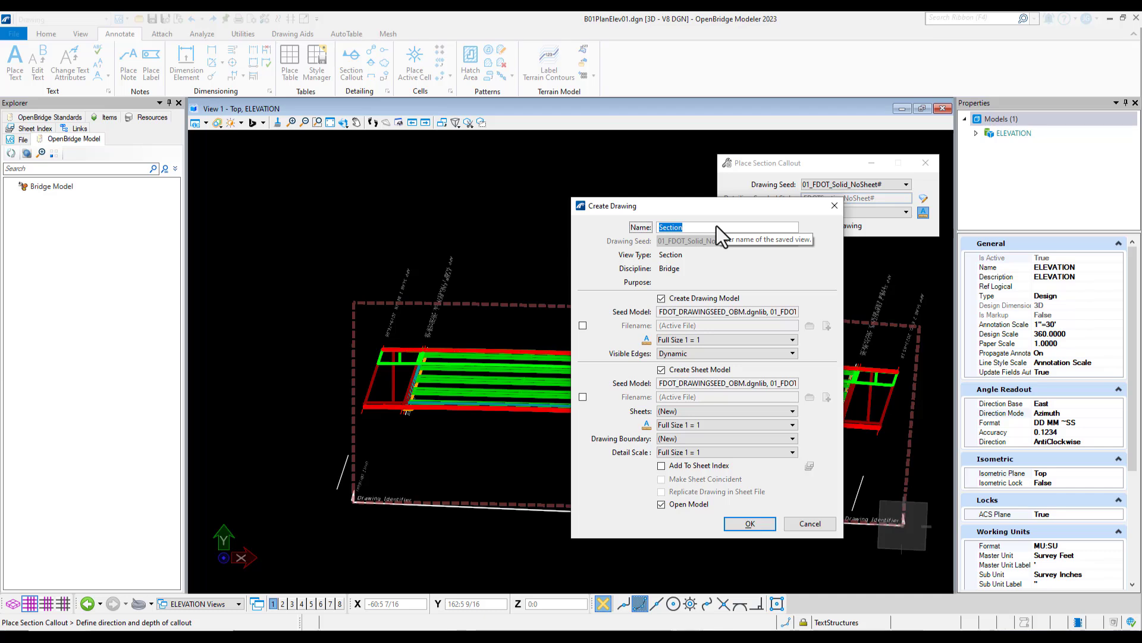
pyautogui.write('ELEVATION_1')
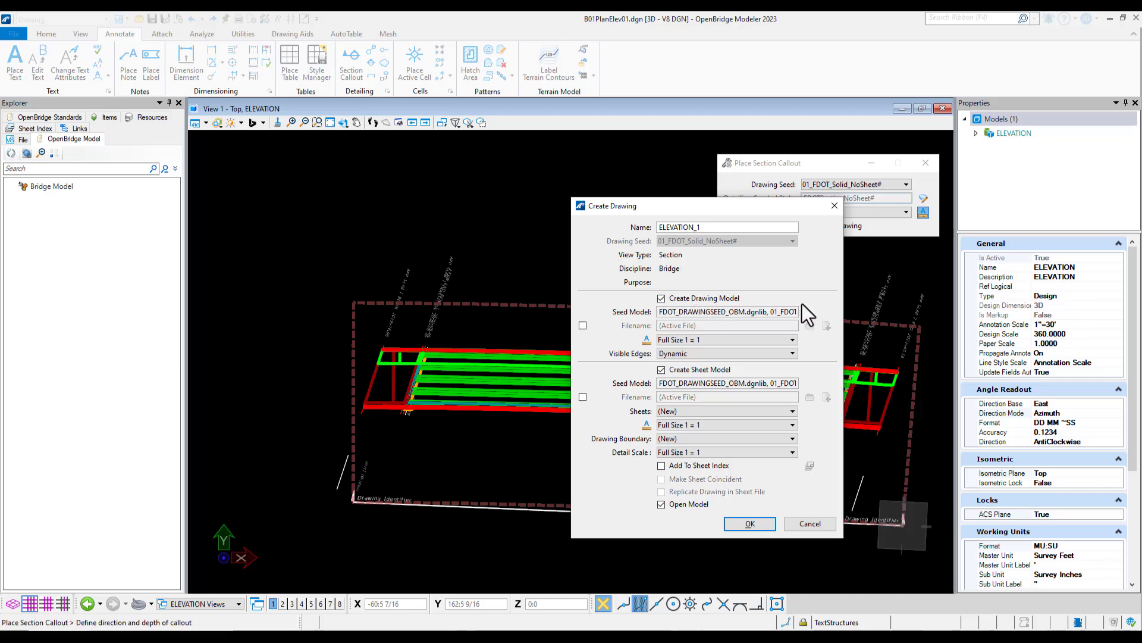
pyautogui.click(776, 339)
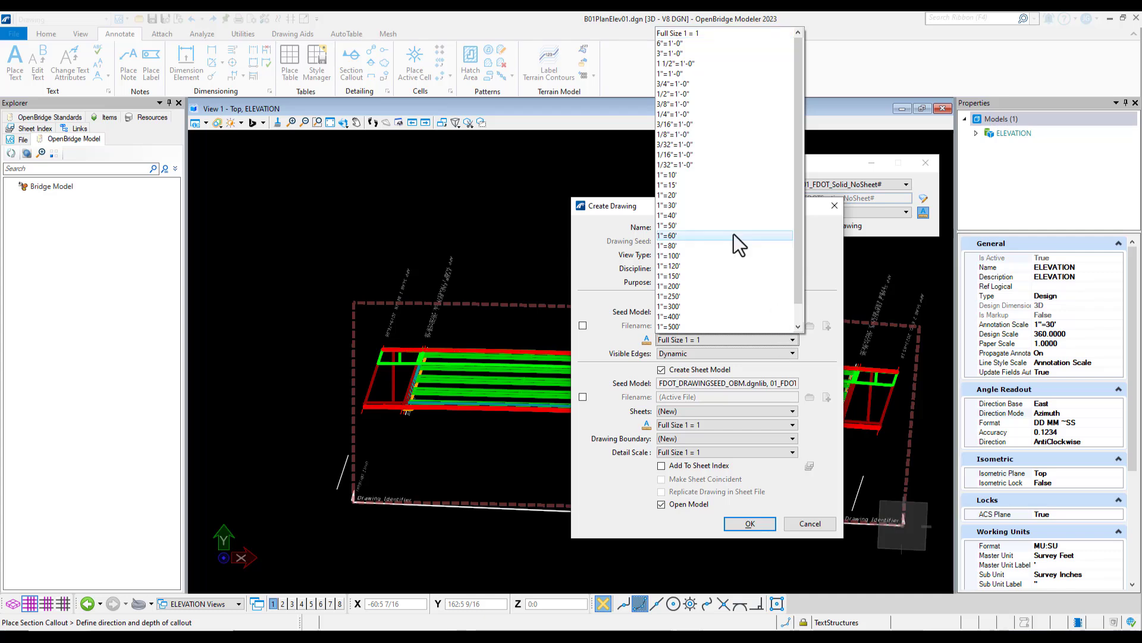
pyautogui.click(707, 205)
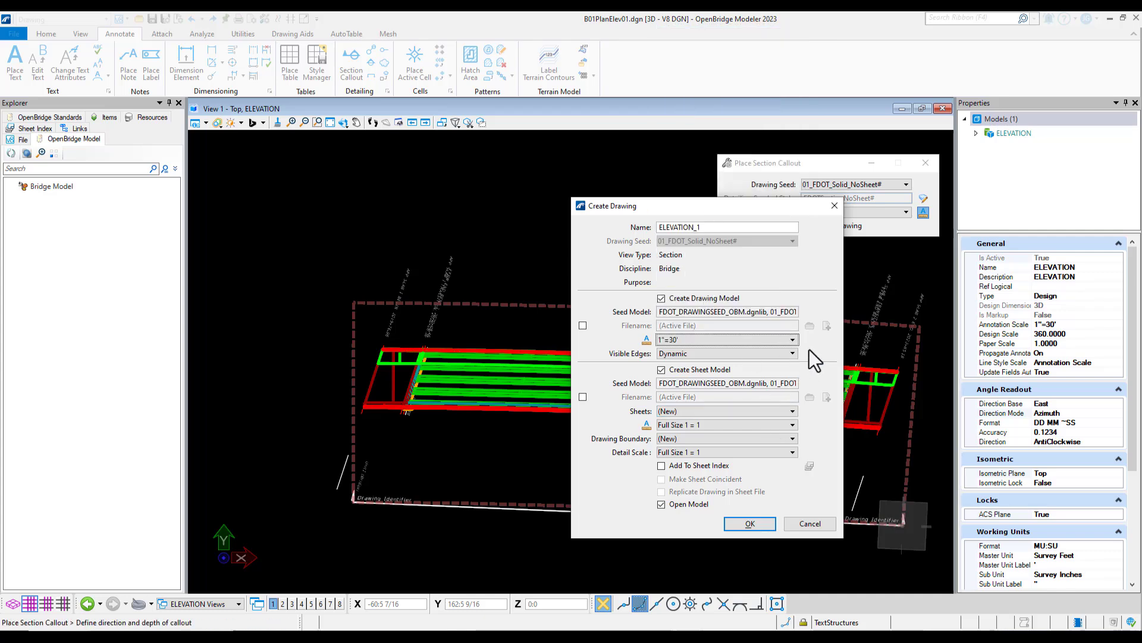
pyautogui.click(661, 371)
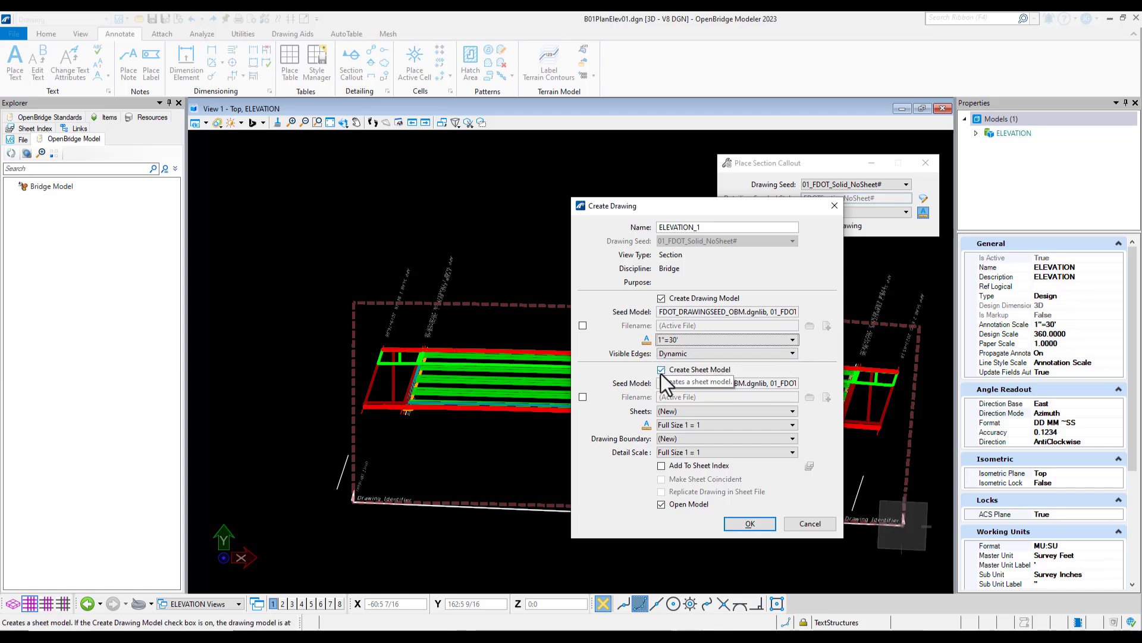
pyautogui.click(662, 371)
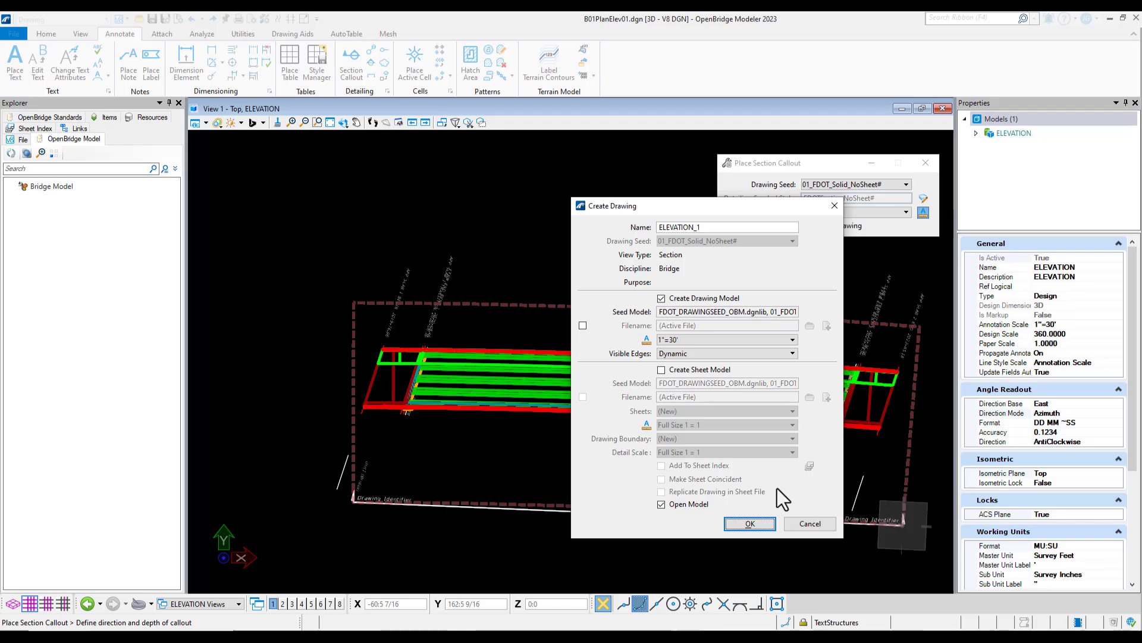
pyautogui.click(750, 523)
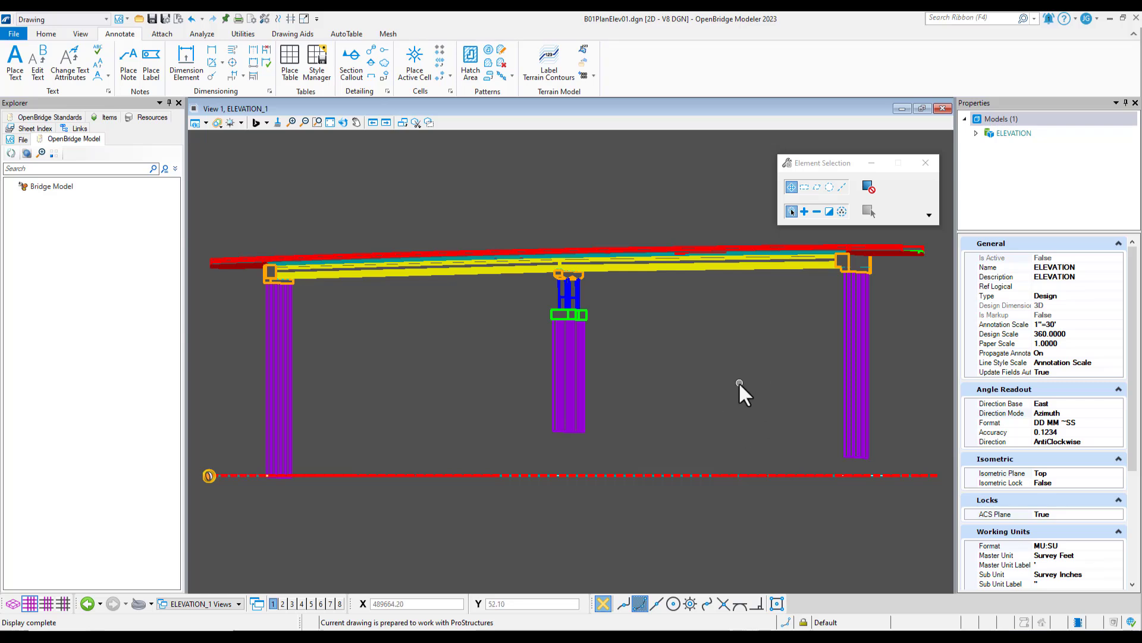
# Return to the ELEVATION design model and hide the 2D Decor levels of the B01MODLBRTR01_6.3_Begin.dgn reference
pyautogui.click(190, 604)
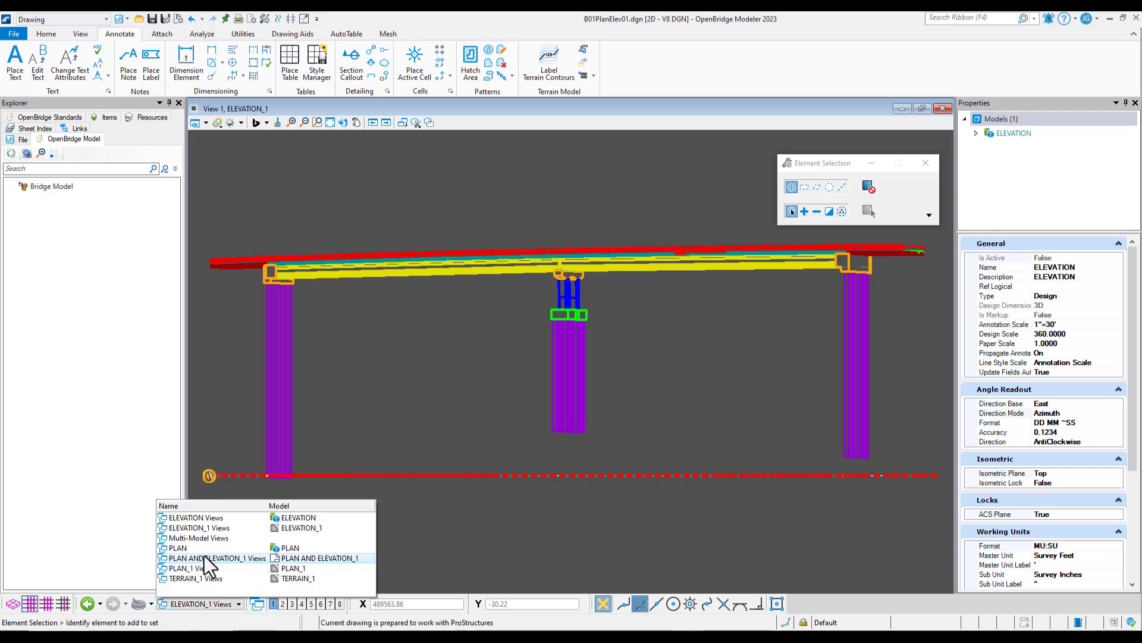
pyautogui.click(235, 517)
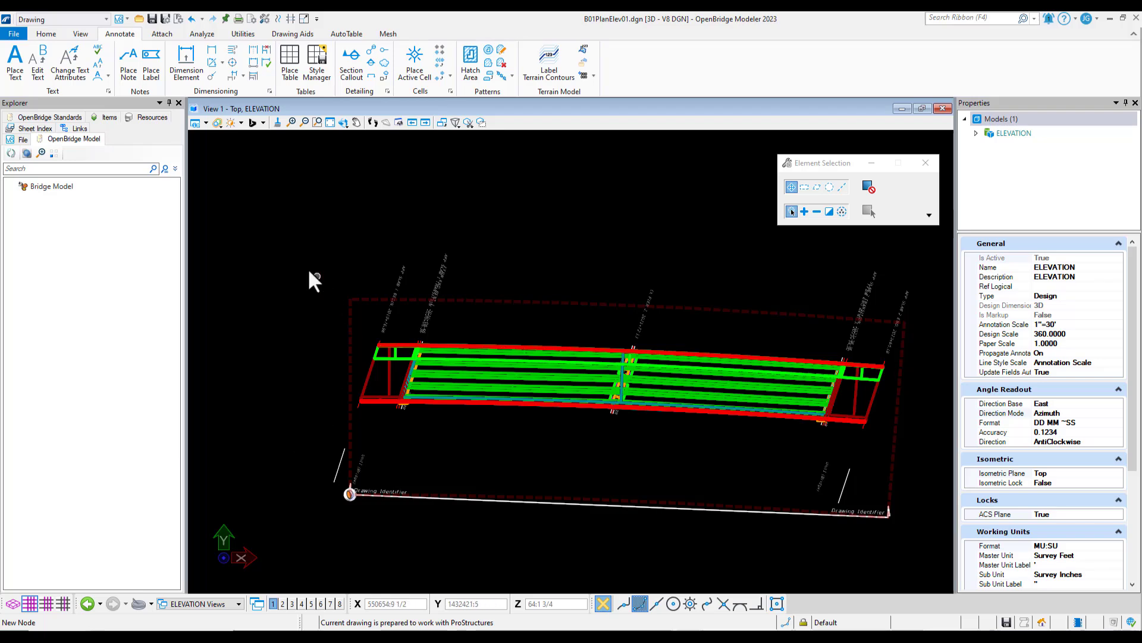
pyautogui.click(46, 35)
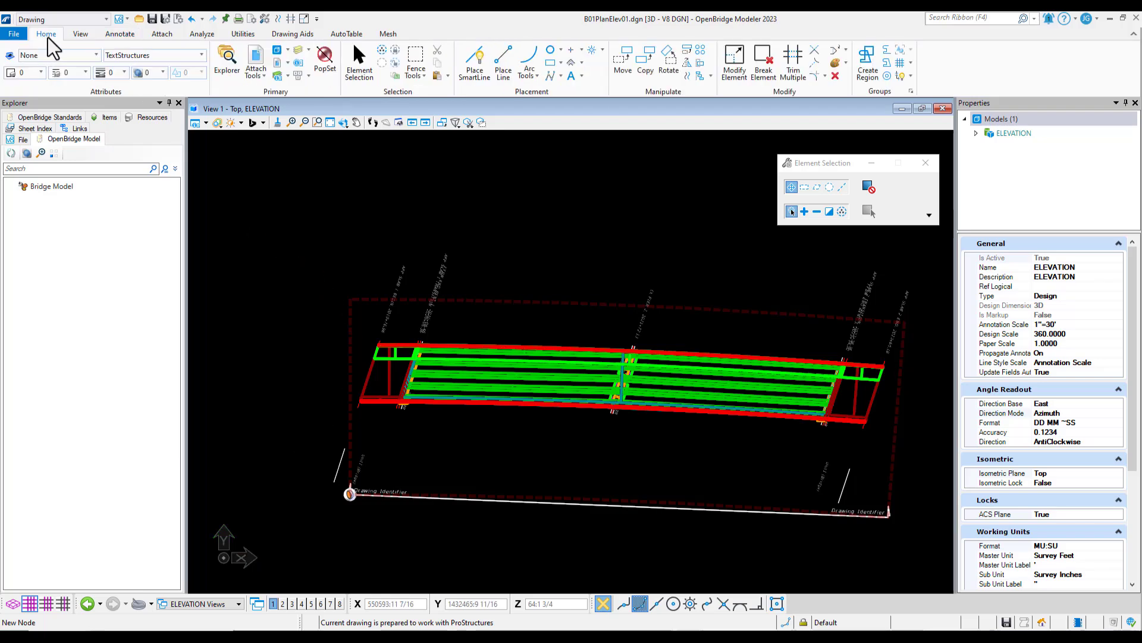
pyautogui.click(299, 52)
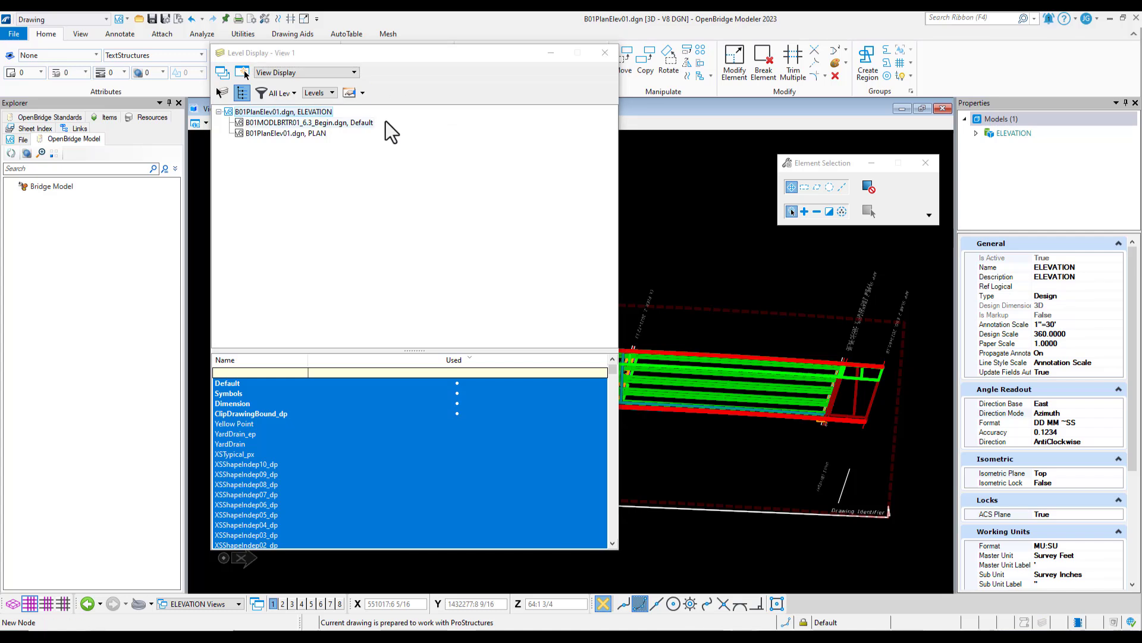
pyautogui.click(361, 122)
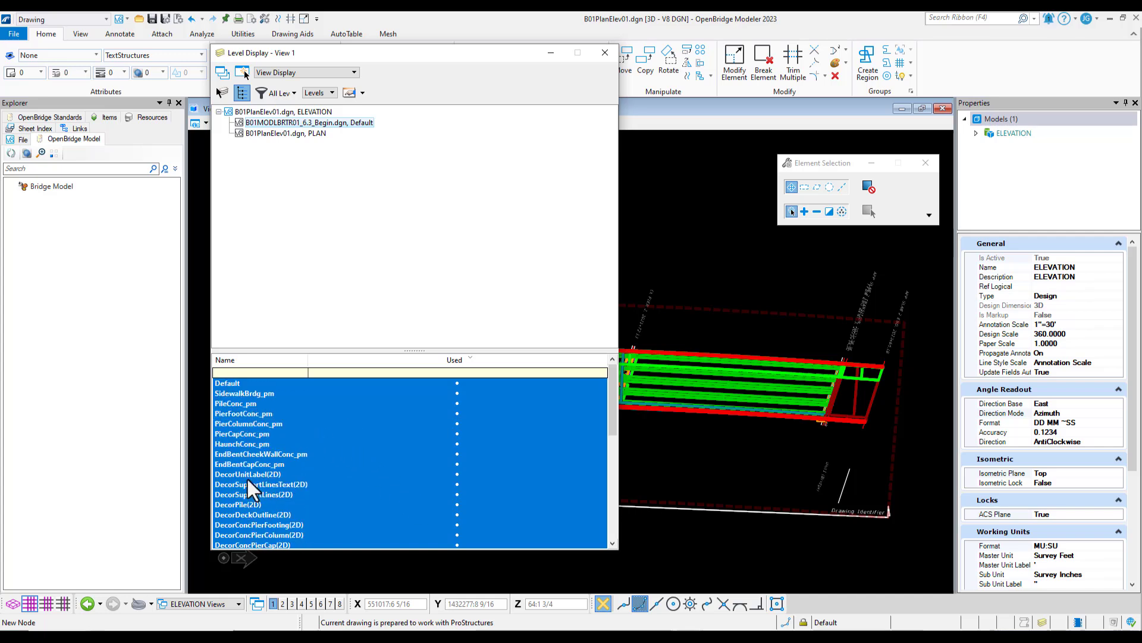
pyautogui.moveTo(246, 474); pyautogui.dragTo(298, 459)
pyautogui.scroll(5, 298, 460)
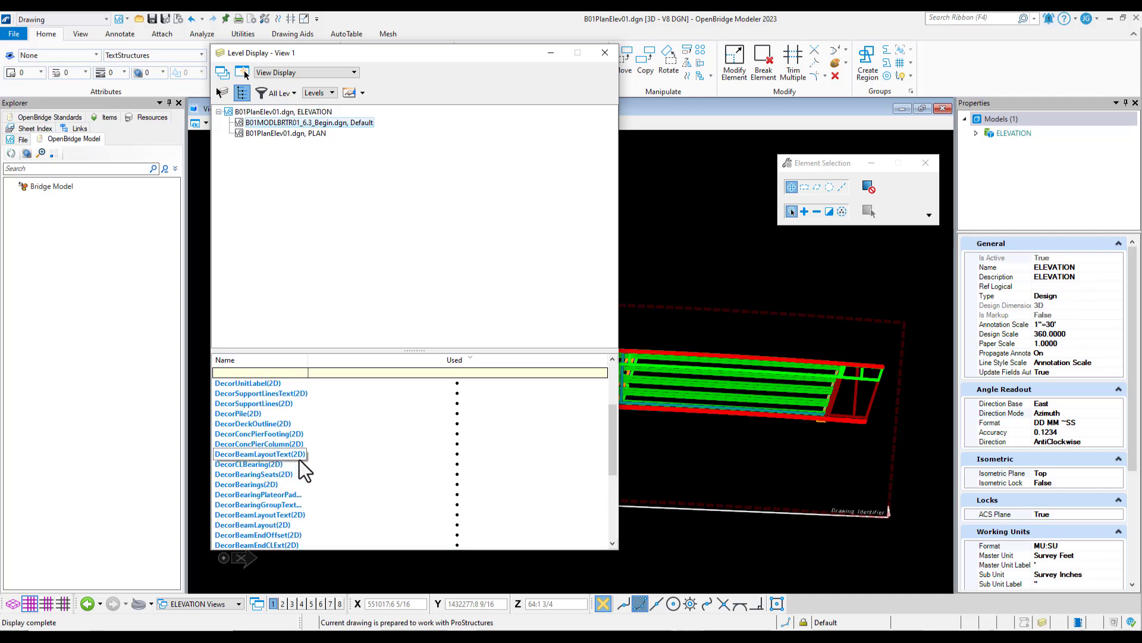
# Hide the ClipDrawingBound_dp level of the PLAN reference and save the view settings
pyautogui.click(270, 133)
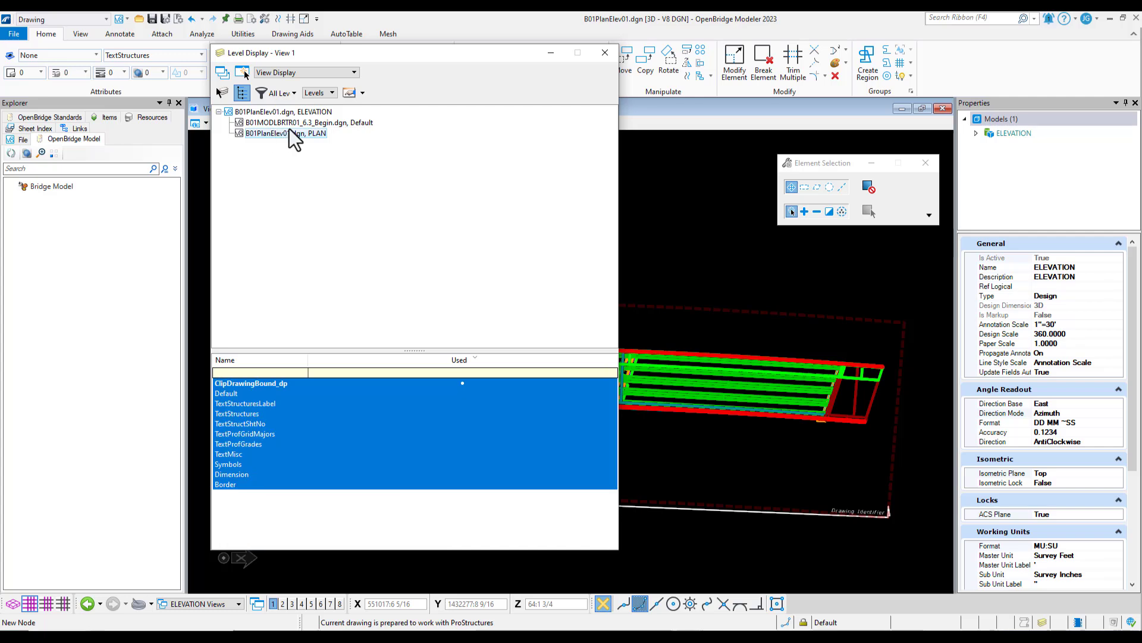
pyautogui.click(259, 383)
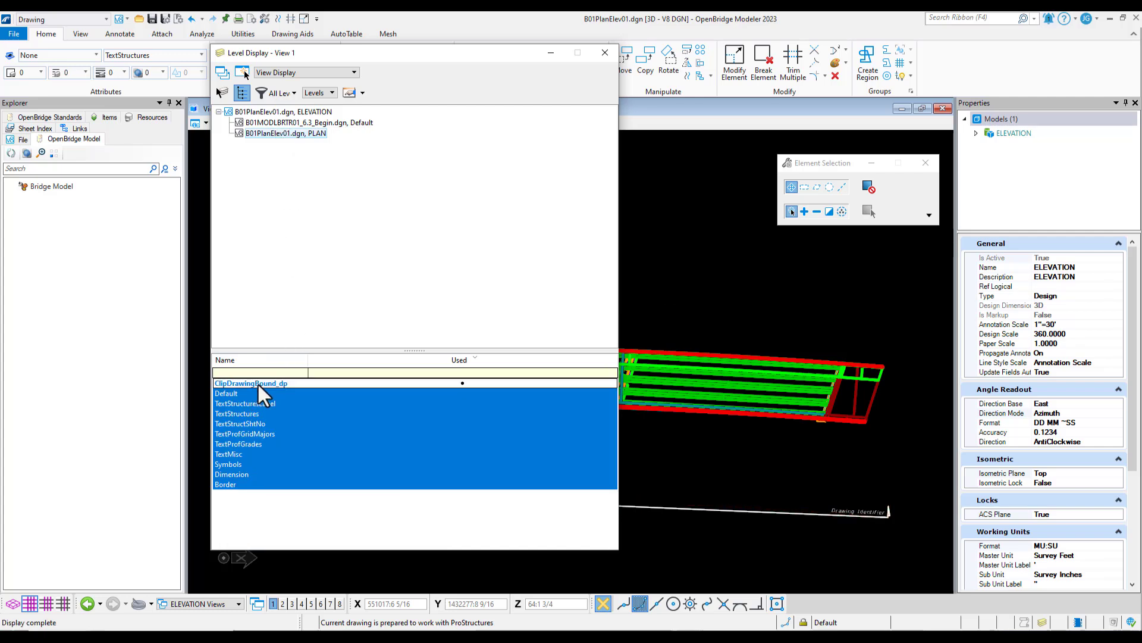
pyautogui.click(604, 53)
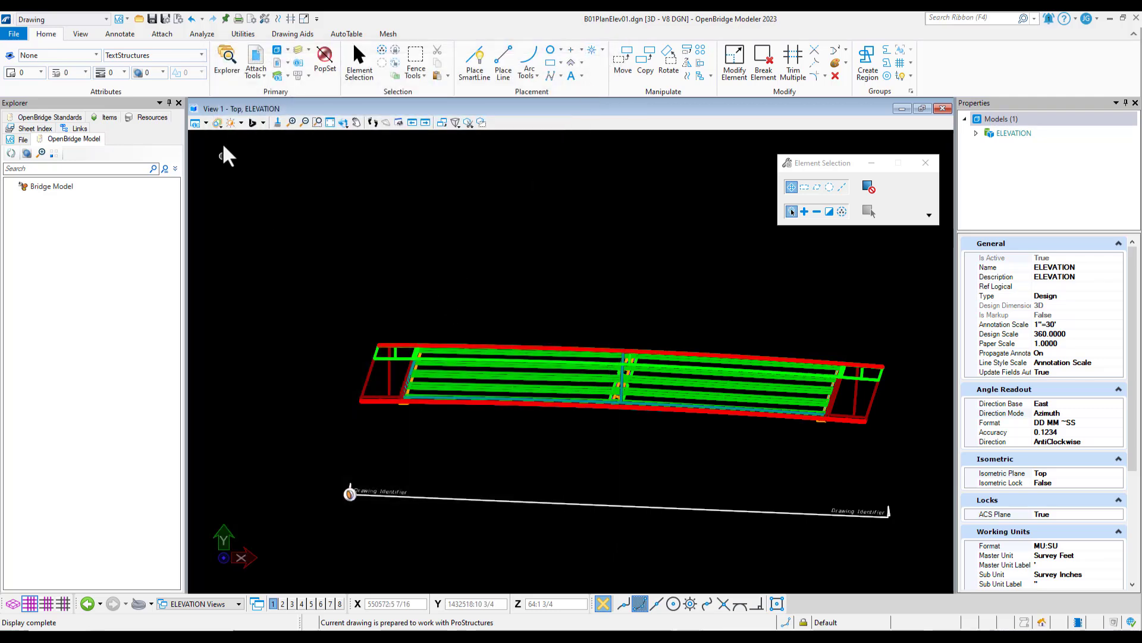
pyautogui.click(165, 18)
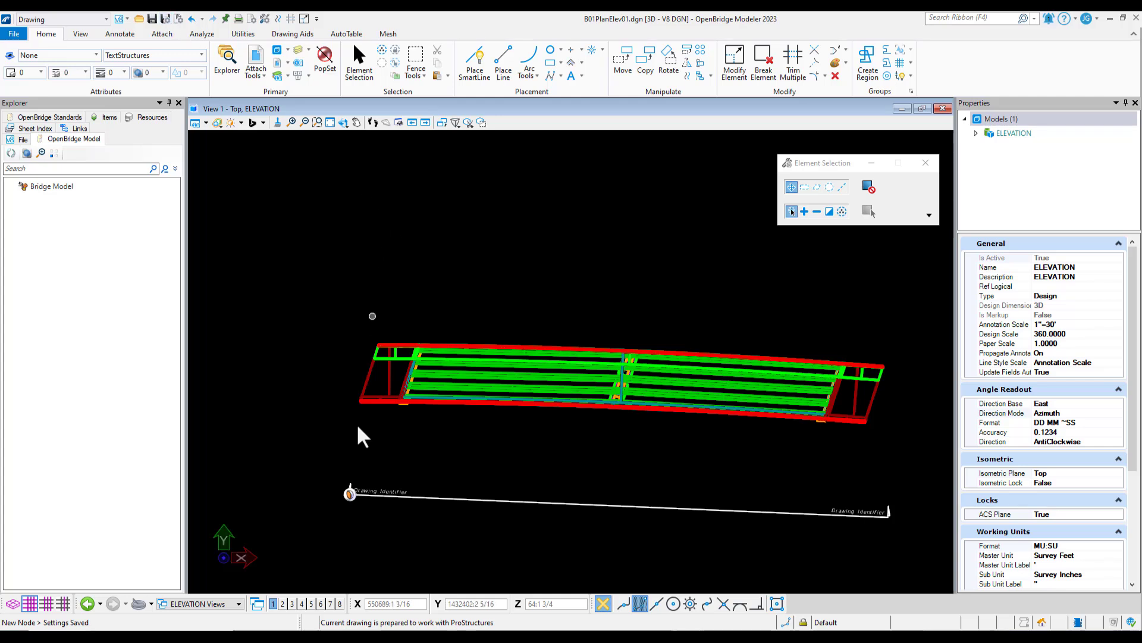
# Check the level display in the ELEVATION_1 drawing and switch to the PLAN AND ELEVATION_1 sheet
pyautogui.click(184, 604)
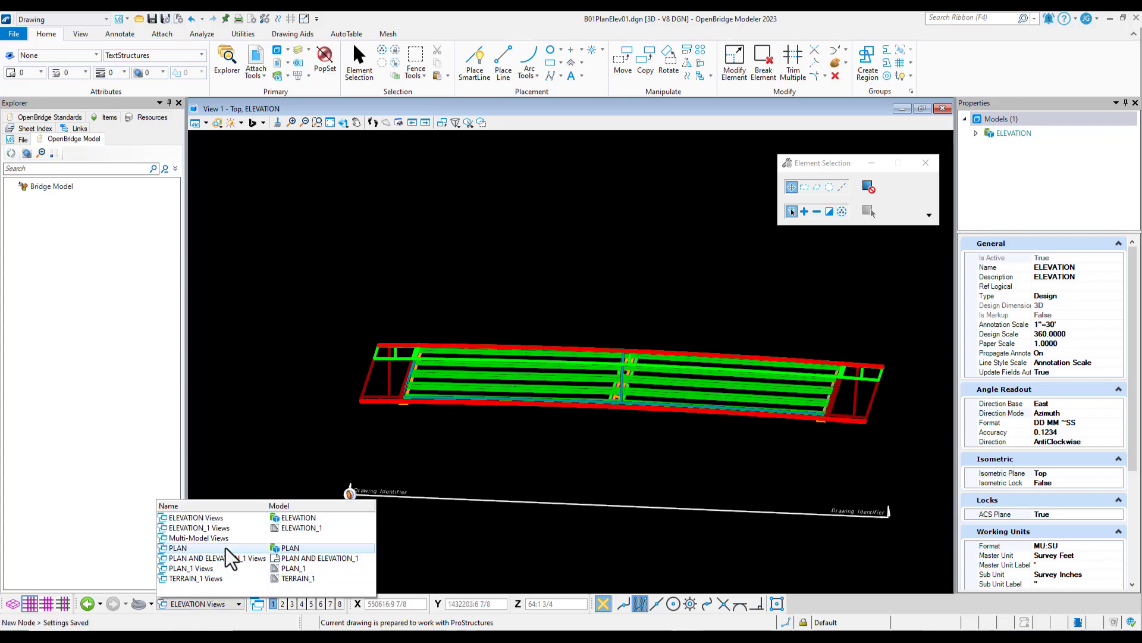
pyautogui.click(240, 529)
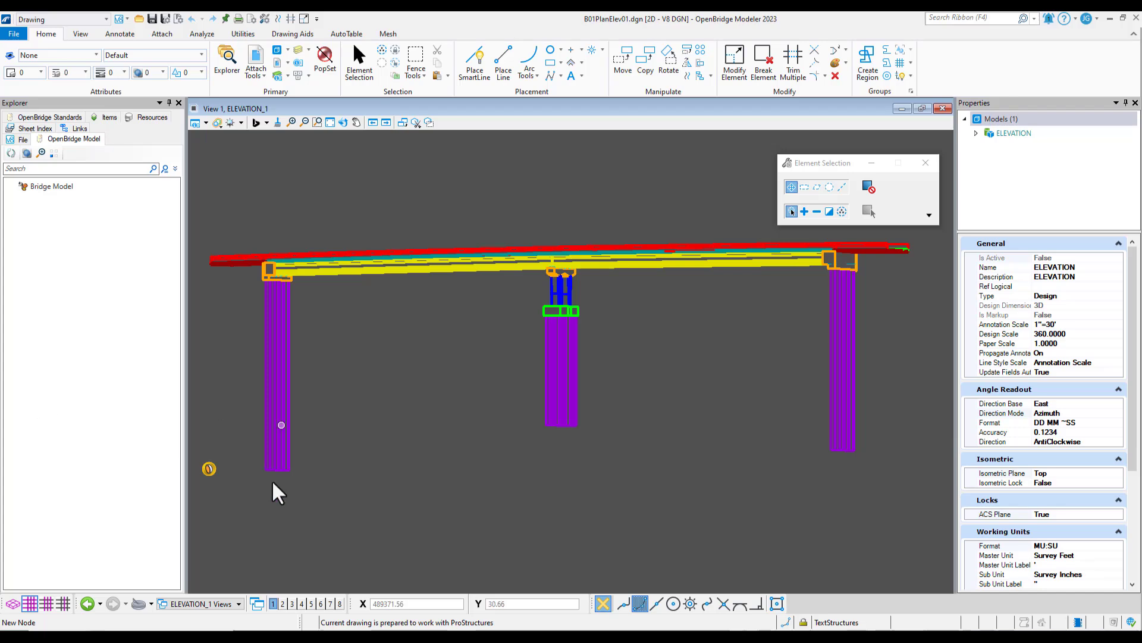
pyautogui.click(210, 604)
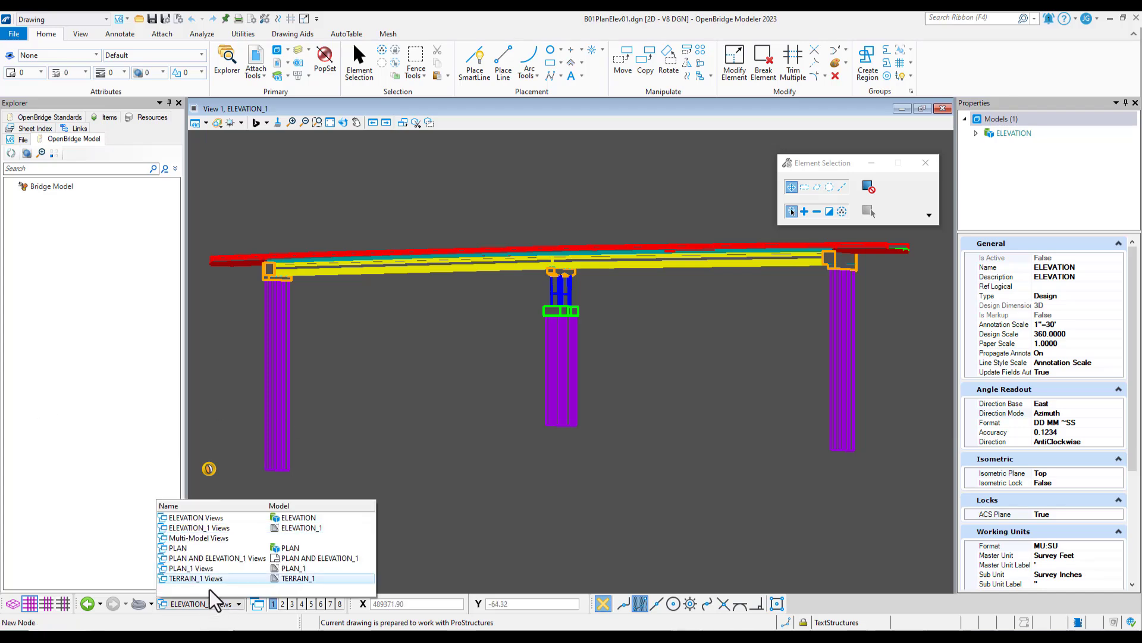
pyautogui.click(255, 559)
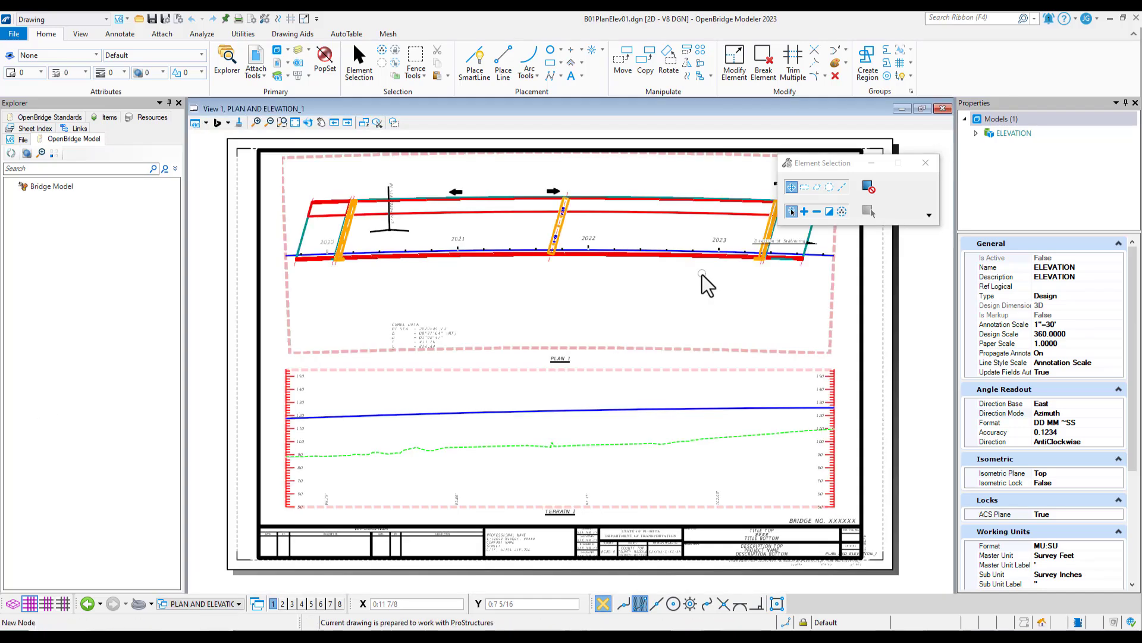
# Attach the ELEVATION_1 drawing to the sheet with the Recommended attachment method, placing it below the sheet, and close the models list
pyautogui.click(277, 51)
pyautogui.click(395, 368)
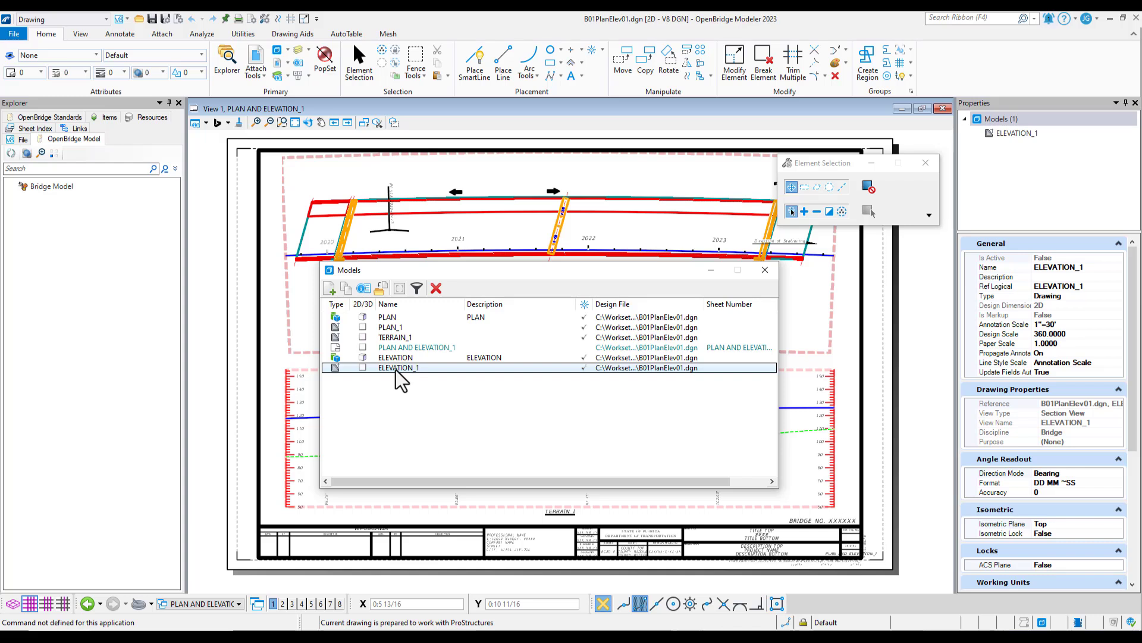
pyautogui.moveTo(395, 370); pyautogui.dragTo(408, 501)
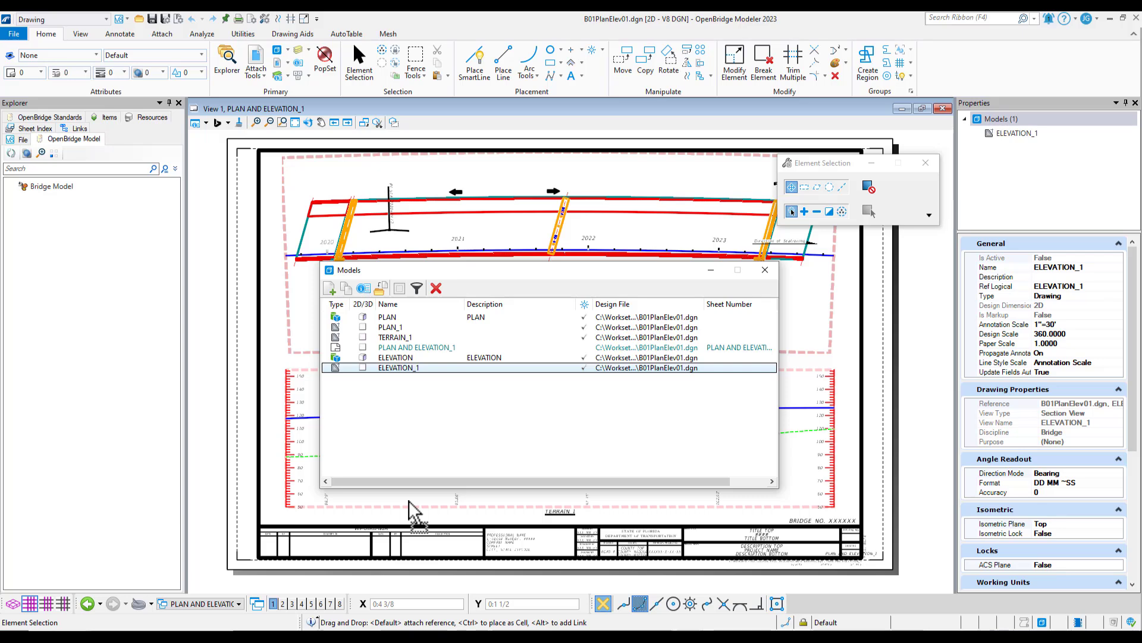
pyautogui.moveTo(409, 501); pyautogui.dragTo(409, 501)
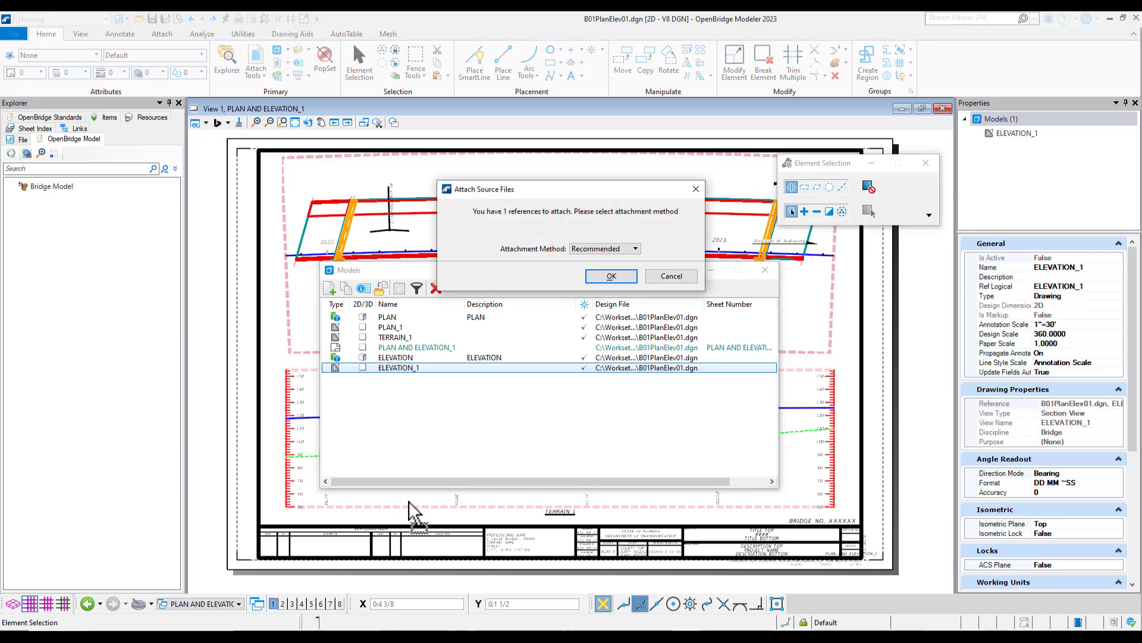
pyautogui.click(604, 276)
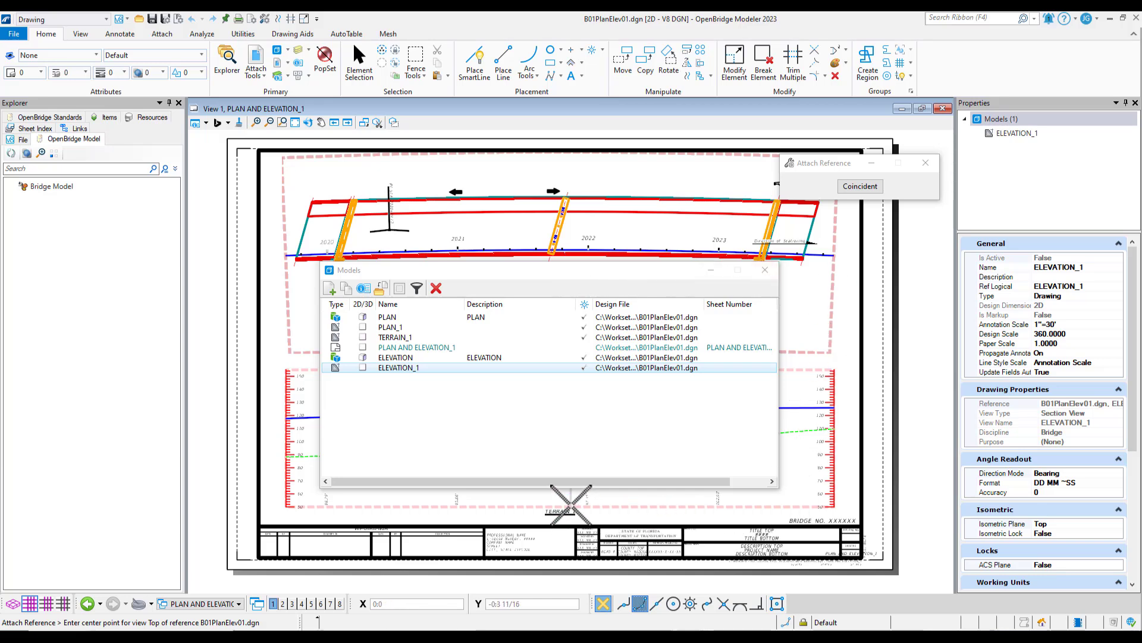
pyautogui.scroll(-2, 576, 511)
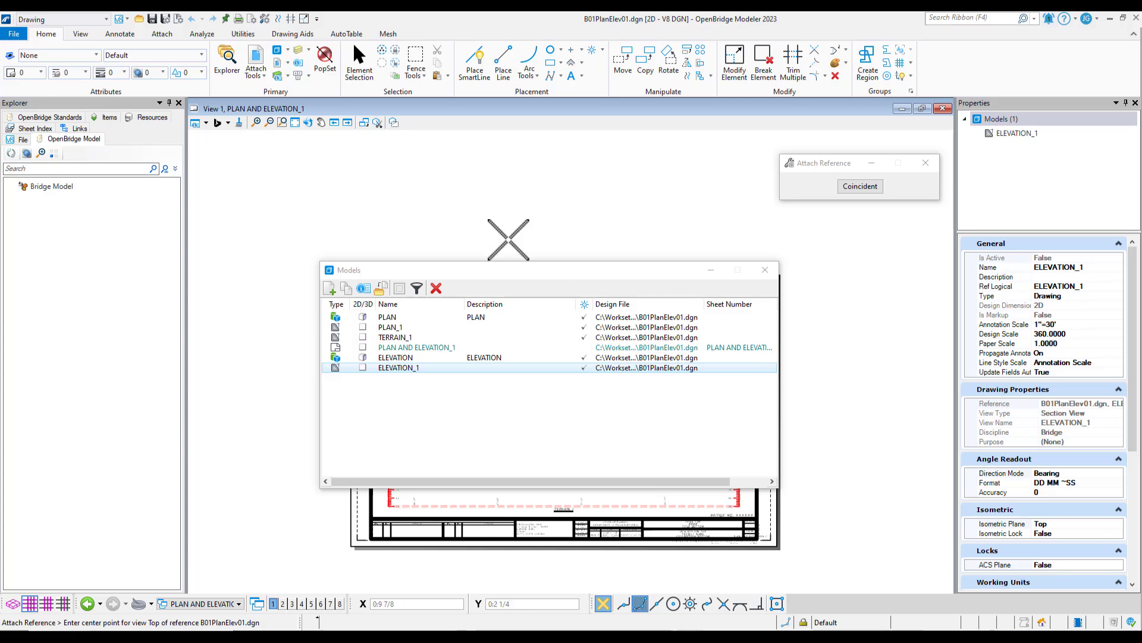
pyautogui.click(552, 579)
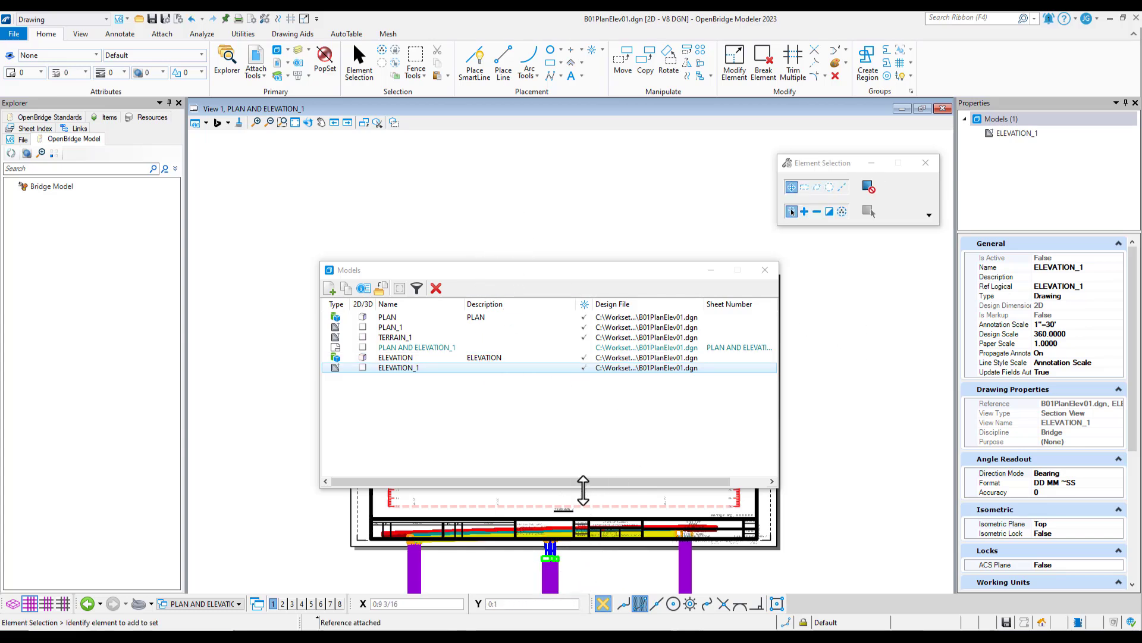
pyautogui.scroll(-2, 485, 519)
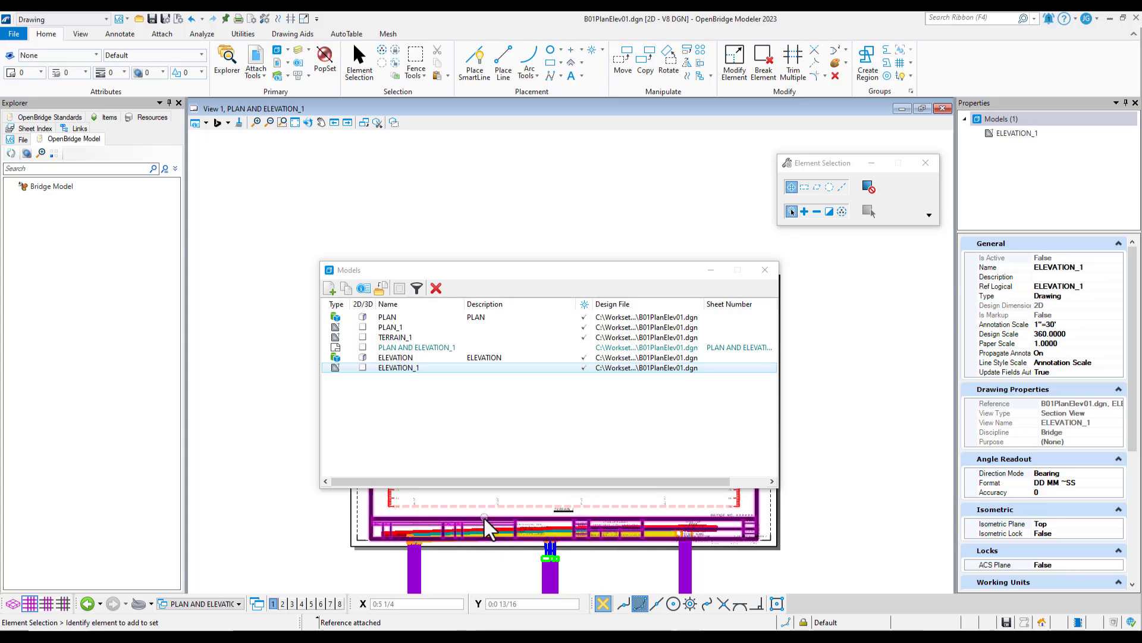
pyautogui.scroll(1, 506, 524)
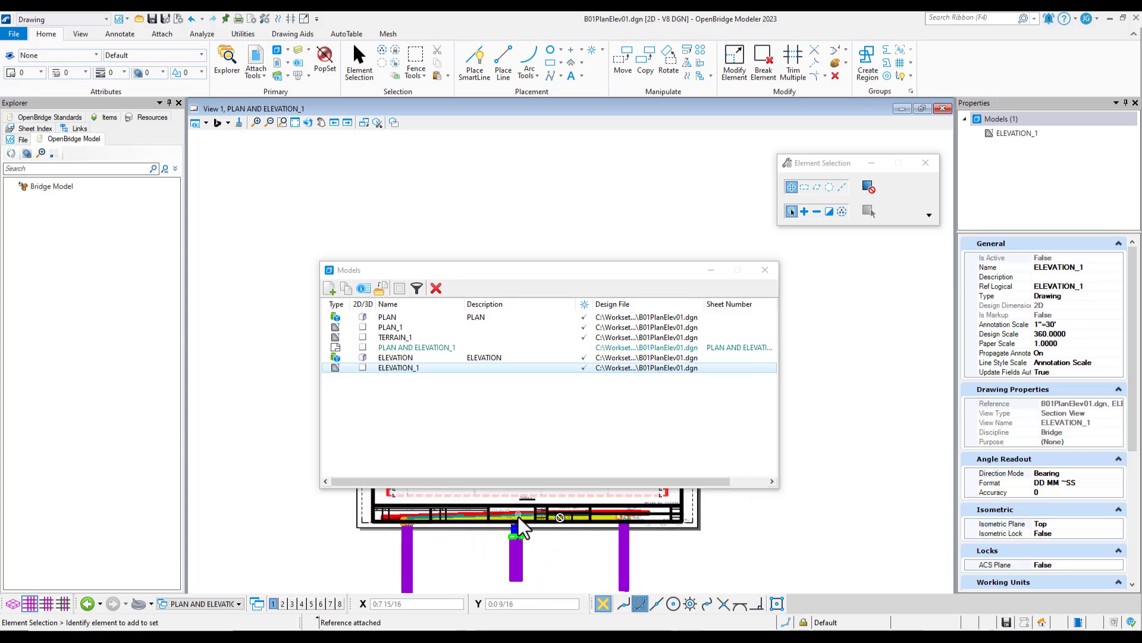
pyautogui.click(766, 276)
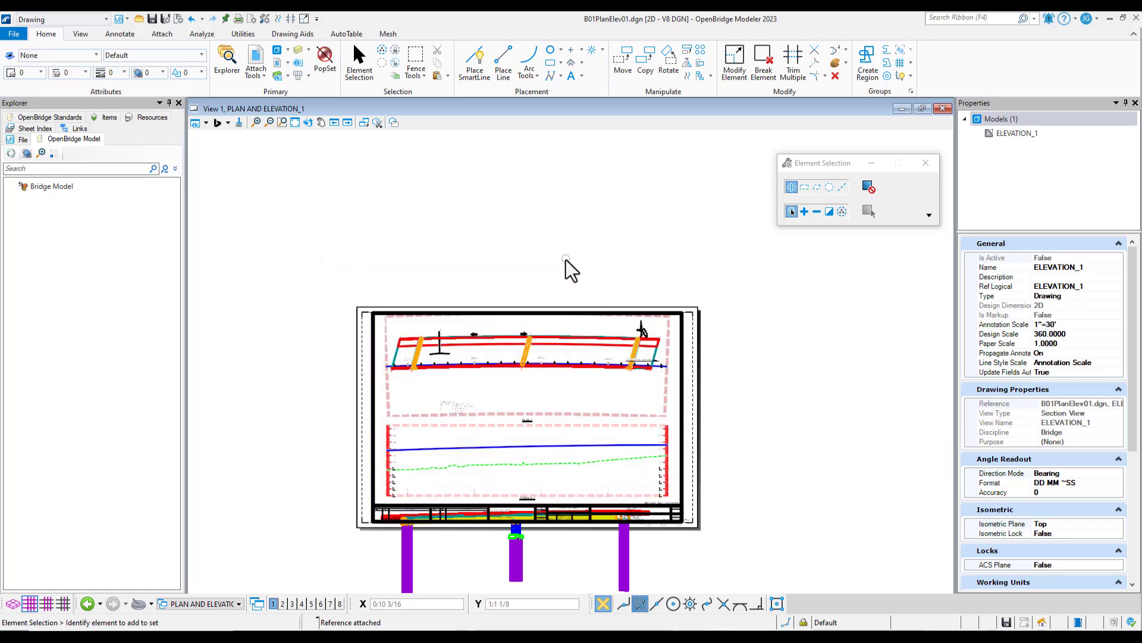
# Move the ELEVATION_1 reference straight down until it is clear of the sheet border and title block, and close the references list
pyautogui.click(258, 62)
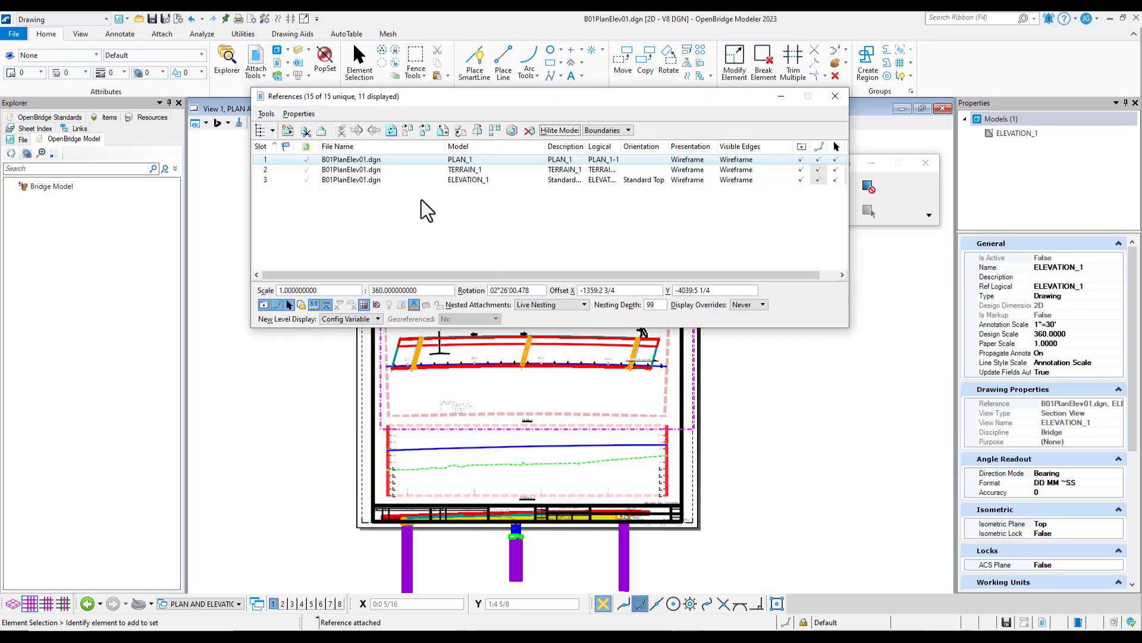
pyautogui.click(444, 180)
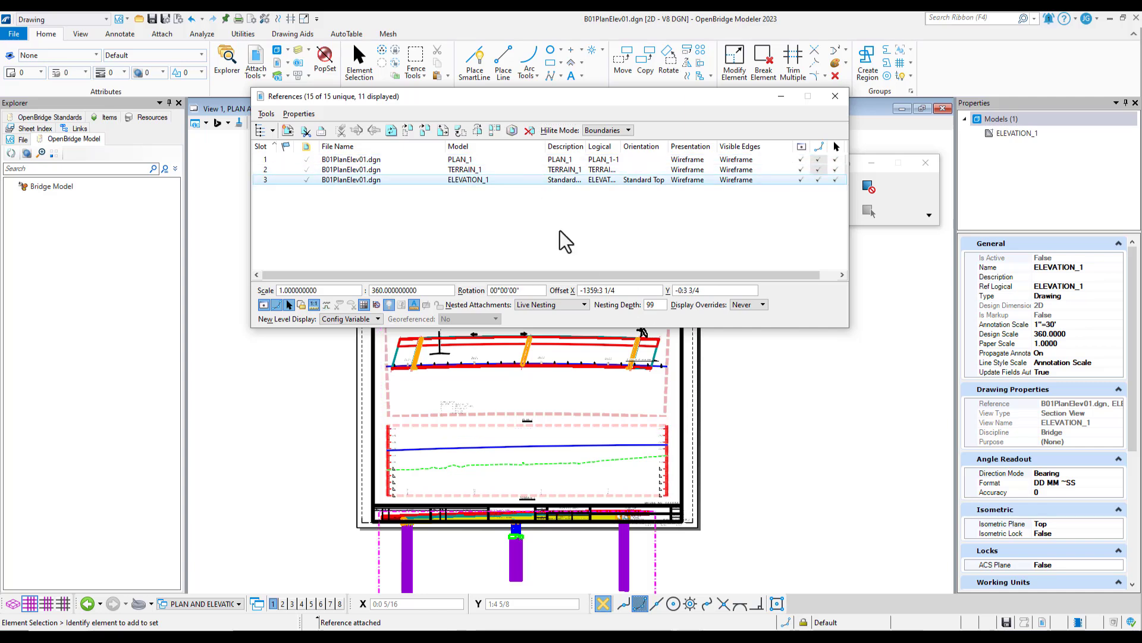
pyautogui.click(408, 130)
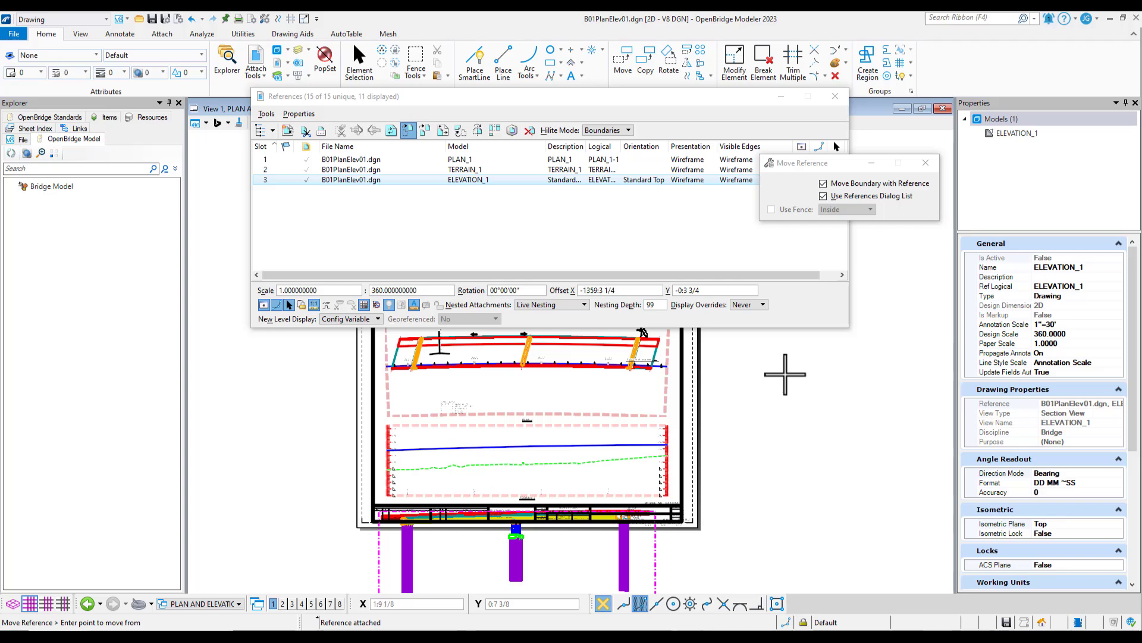
pyautogui.click(786, 374)
pyautogui.click(786, 427)
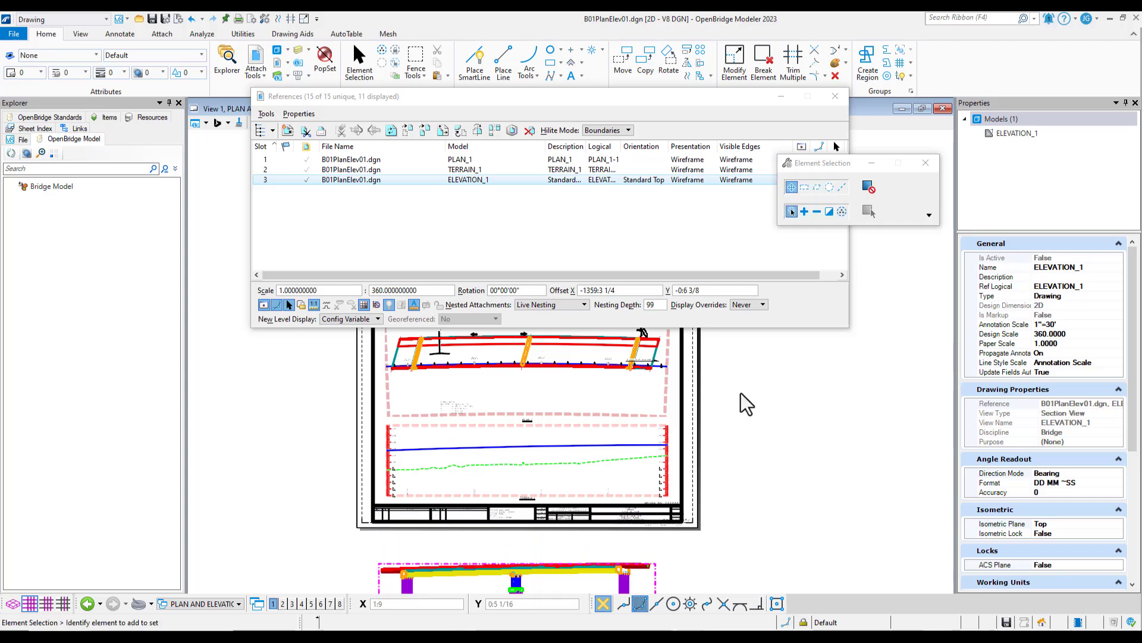
pyautogui.scroll(-2, 747, 404)
pyautogui.scroll(2, 670, 540)
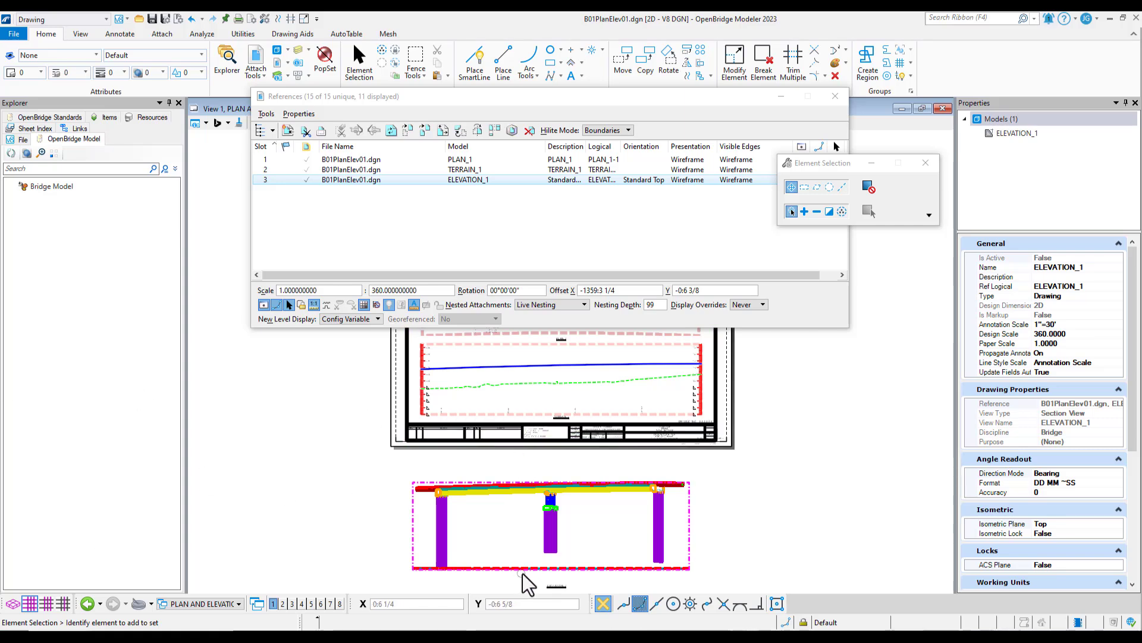
pyautogui.scroll(3, 520, 573)
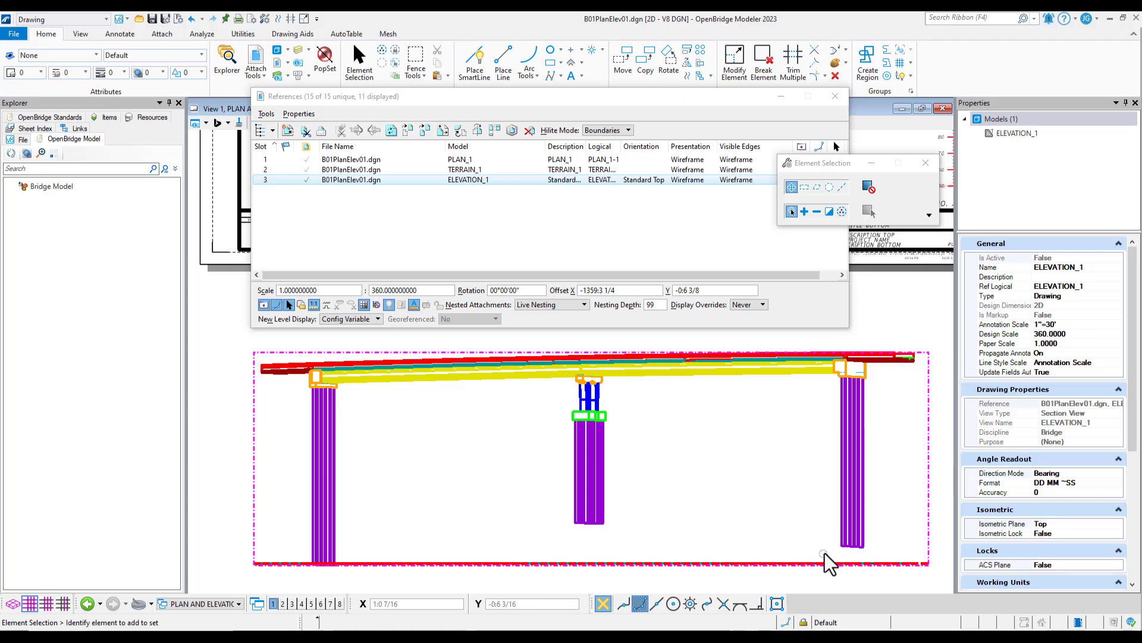
pyautogui.scroll(-2, 738, 529)
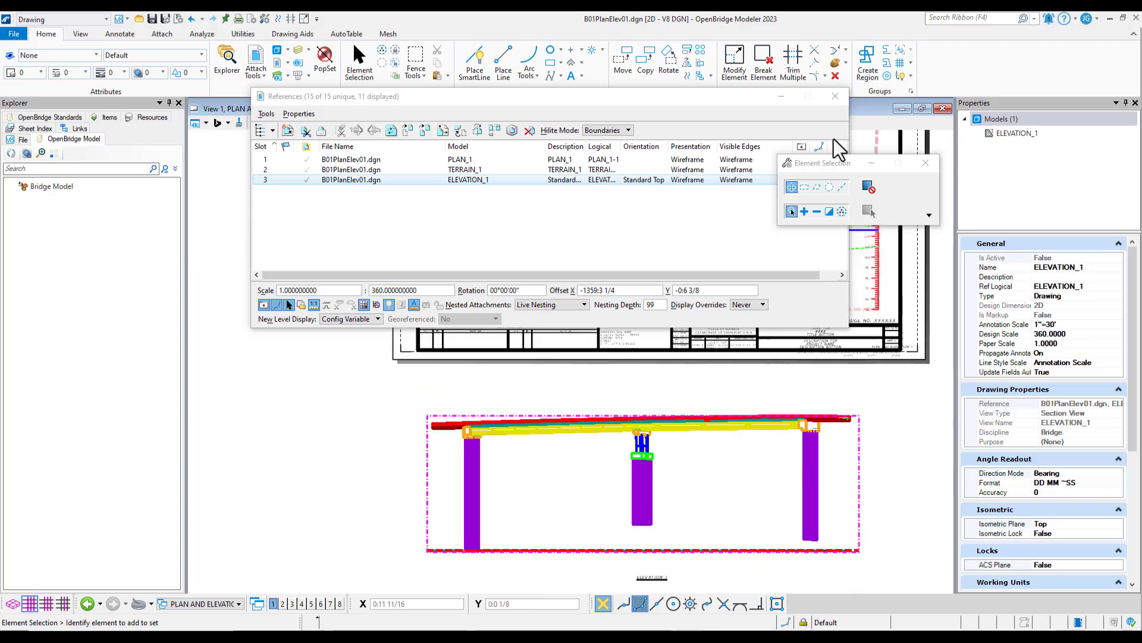
pyautogui.click(835, 95)
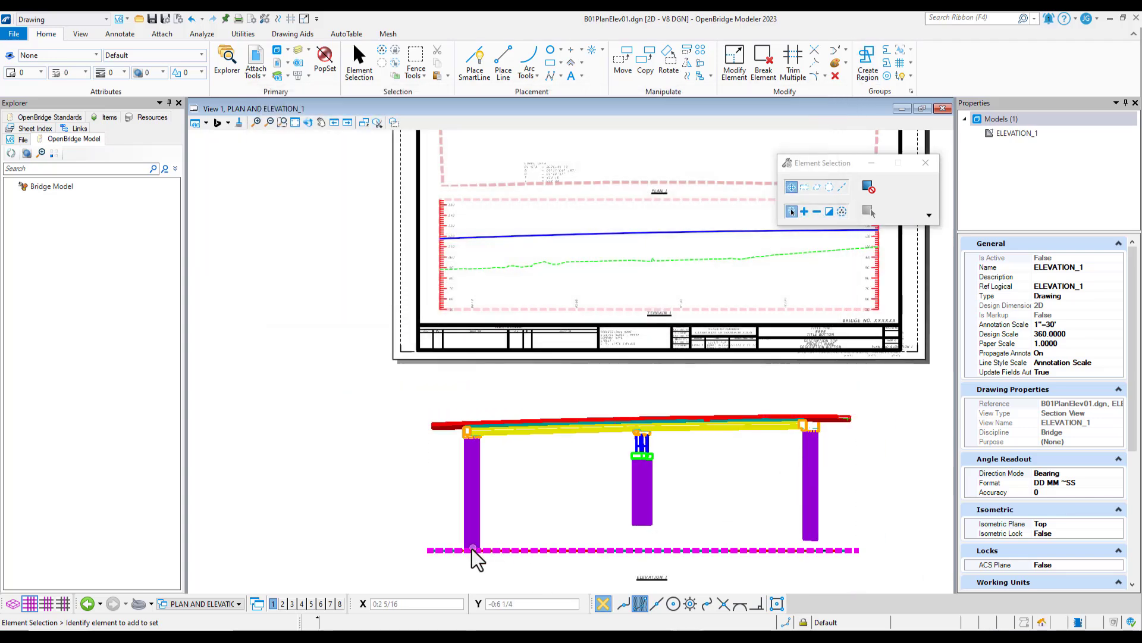
# Check the ELEVATION_1 drawing in its own view group and return to the PLAN AND ELEVATION_1 sheet
pyautogui.click(205, 605)
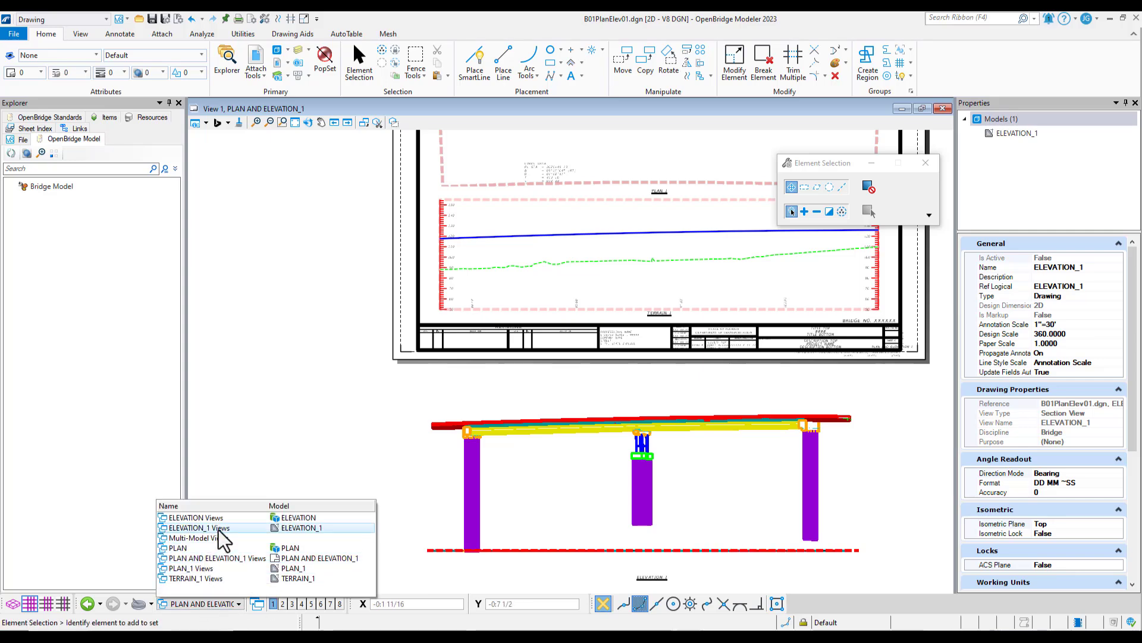
pyautogui.click(219, 528)
pyautogui.click(228, 602)
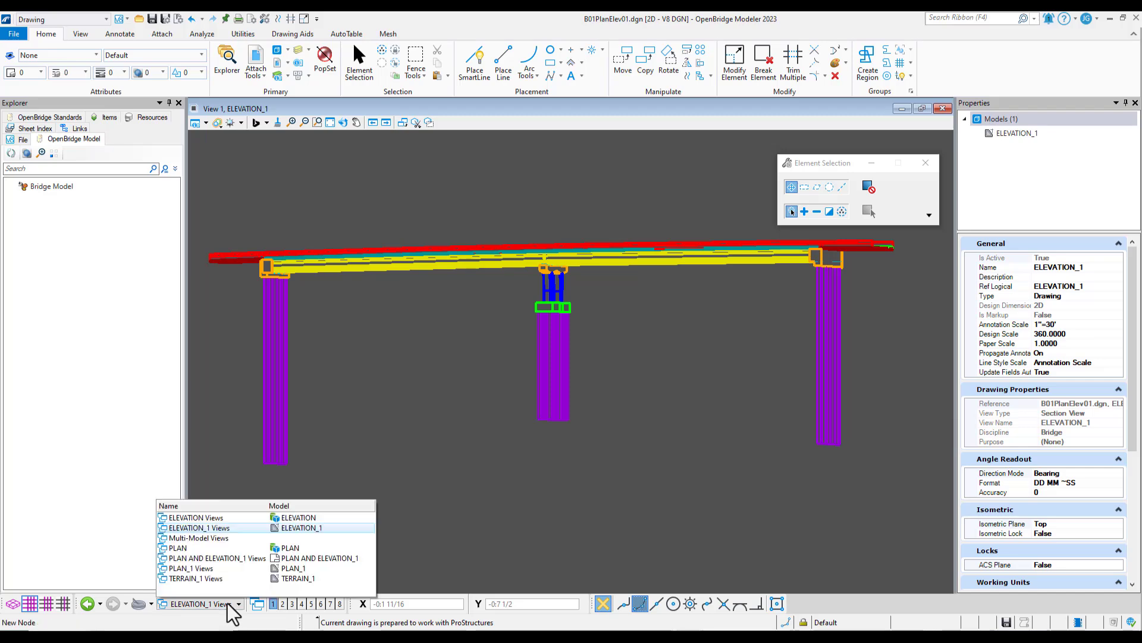
pyautogui.click(234, 558)
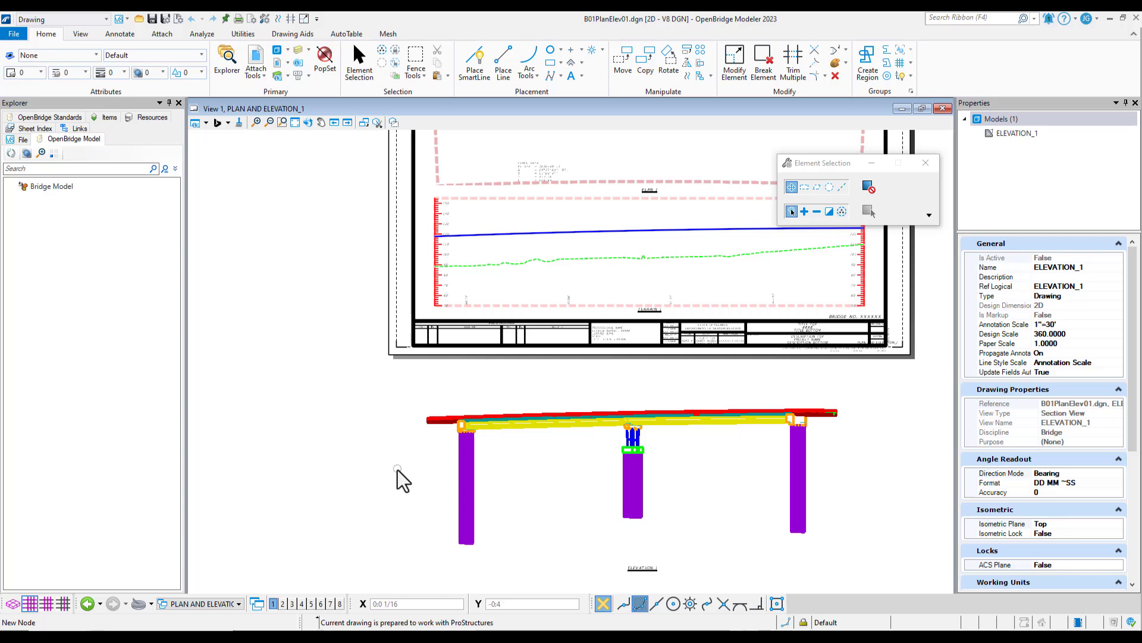
# Reopen the sheet's references list and place it clear of the elevation below the sheet
pyautogui.click(256, 56)
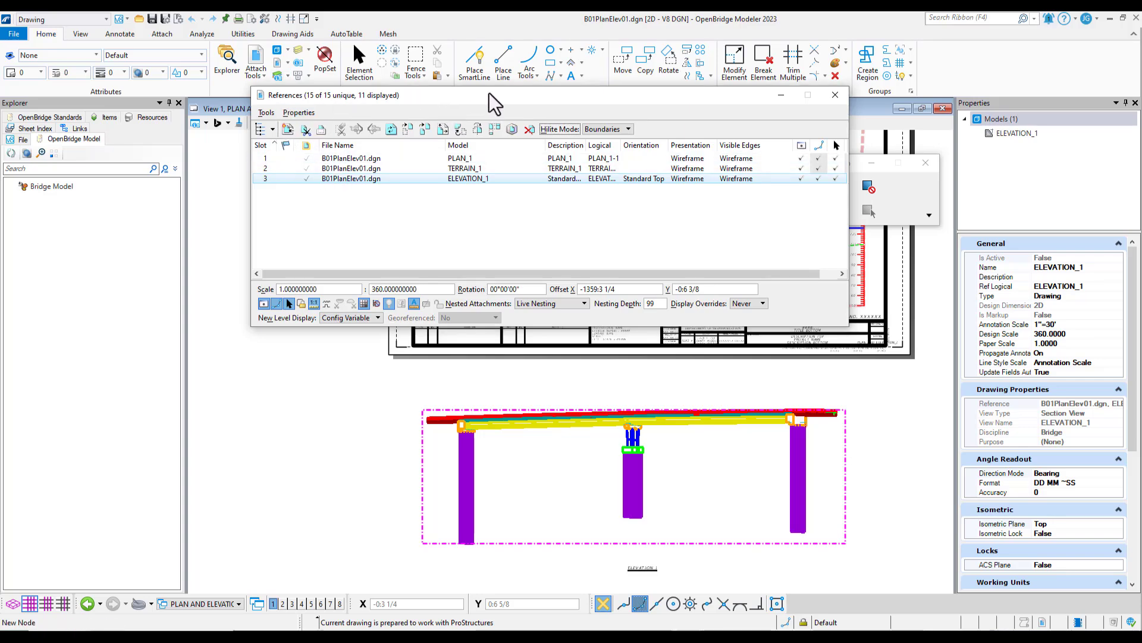
pyautogui.moveTo(489, 93); pyautogui.dragTo(739, 54)
pyautogui.scroll(-4, 357, 419)
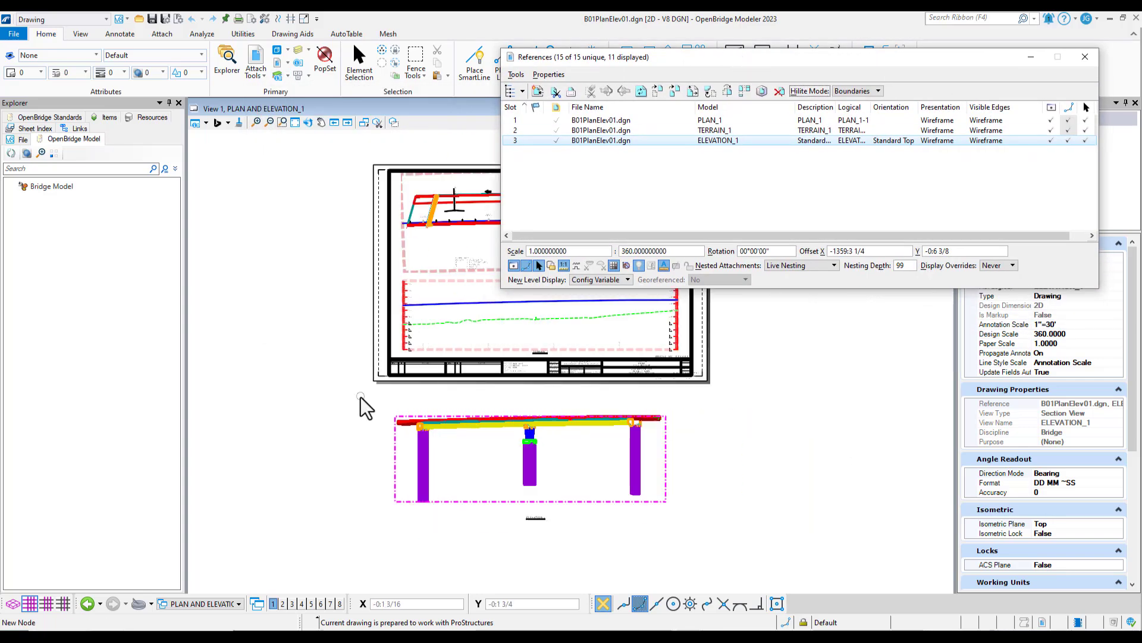
pyautogui.scroll(3, 459, 311)
pyautogui.scroll(1, 424, 436)
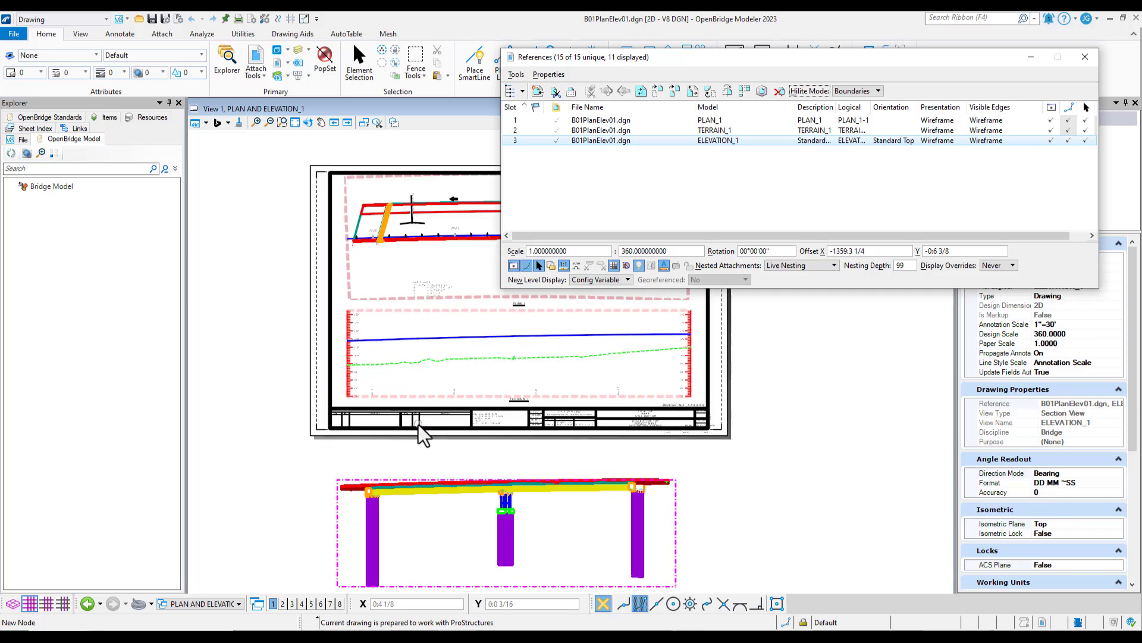
pyautogui.scroll(-1, 422, 437)
pyautogui.scroll(1, 433, 510)
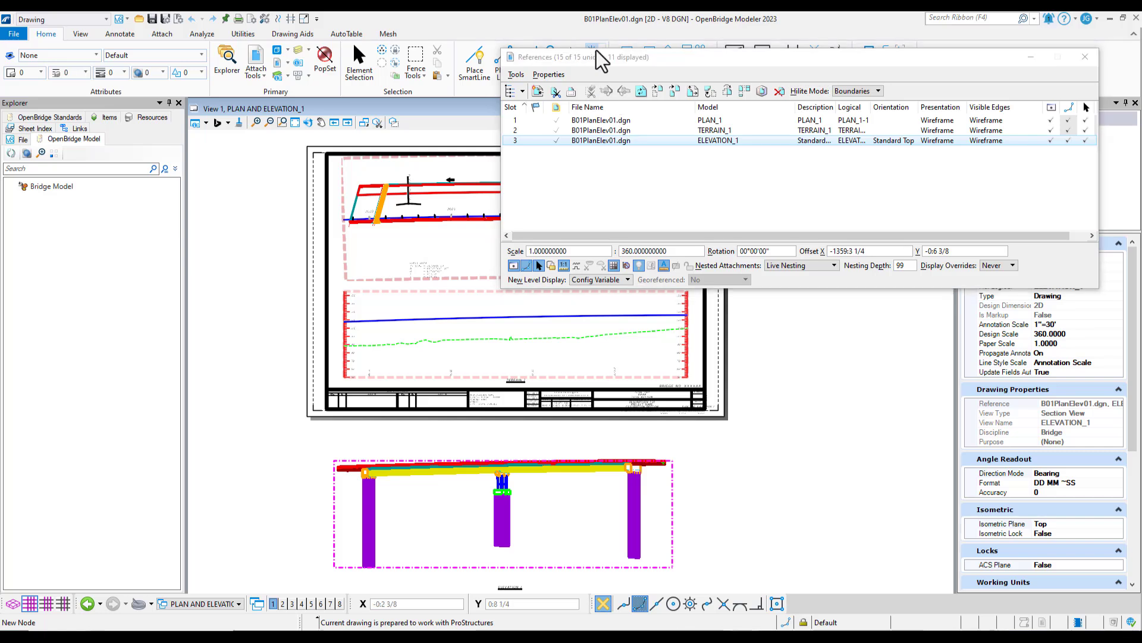
# Move the ELEVATION_1 reference horizontally from its left barrier end into line with PLAN_1's left barrier end, using a Y distance of 0
pyautogui.rightClick(621, 147)
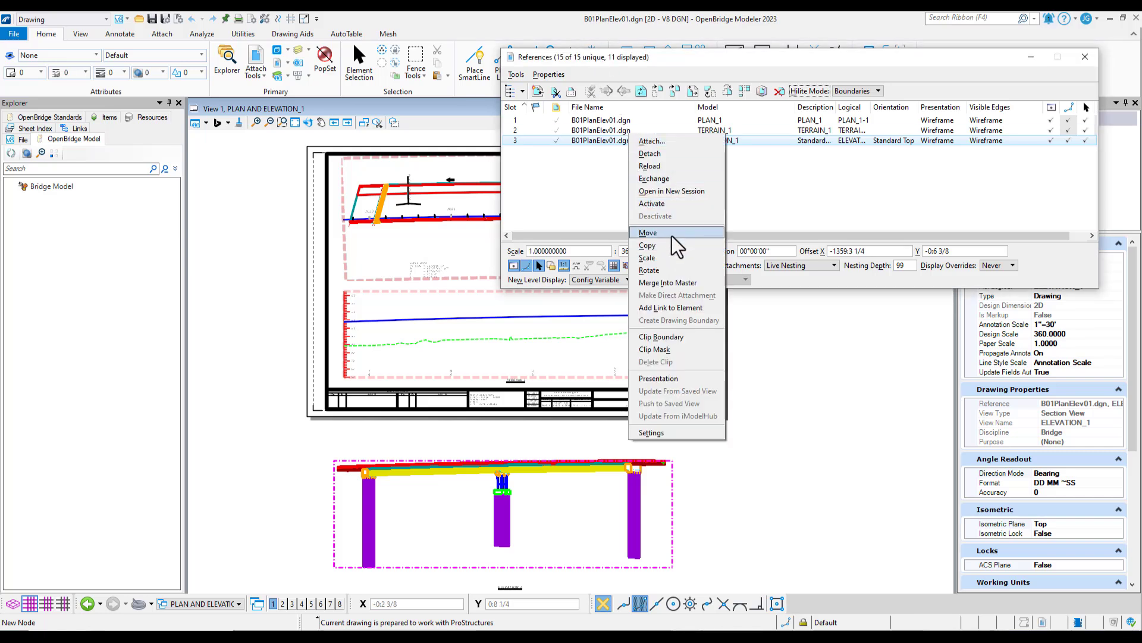
pyautogui.click(650, 233)
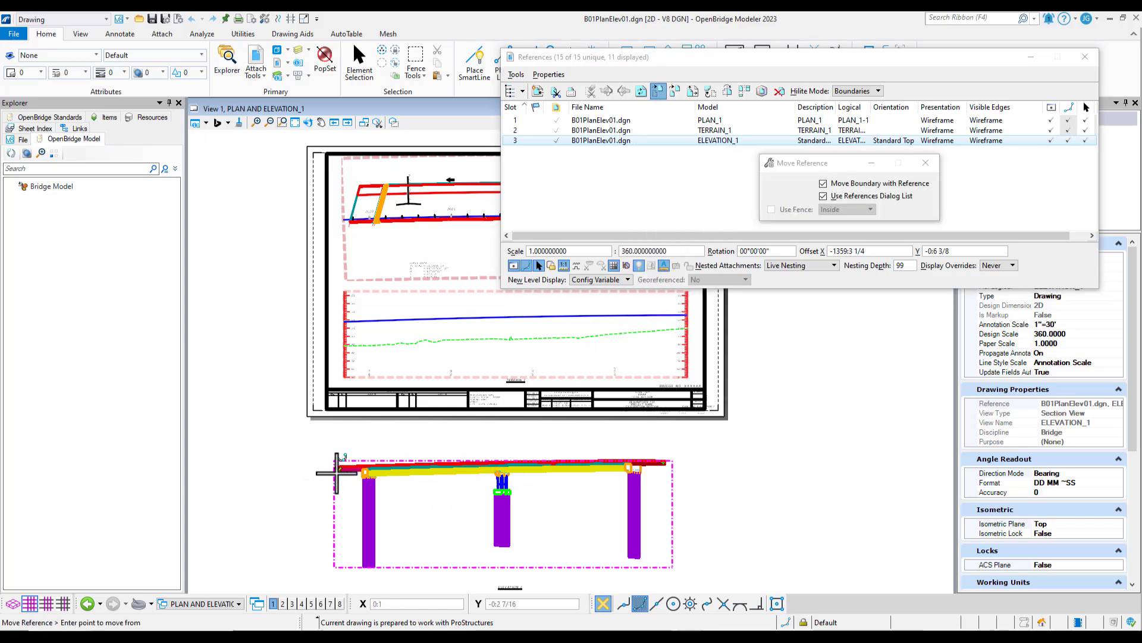
pyautogui.scroll(3, 341, 473)
pyautogui.scroll(2, 336, 470)
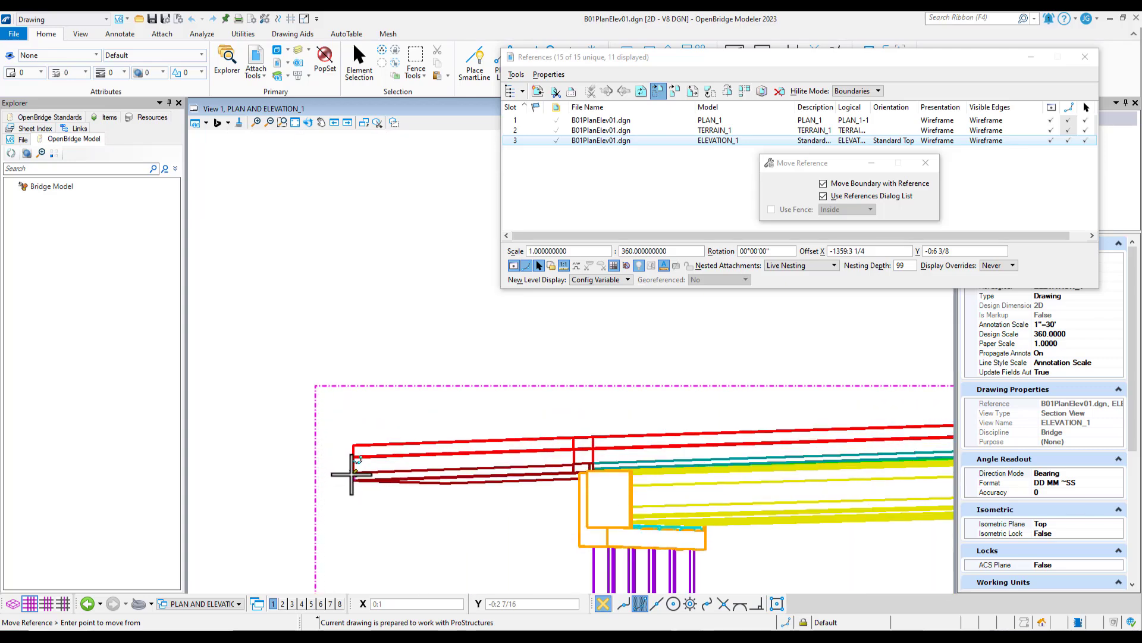
pyautogui.click(353, 474)
pyautogui.scroll(-5, 357, 488)
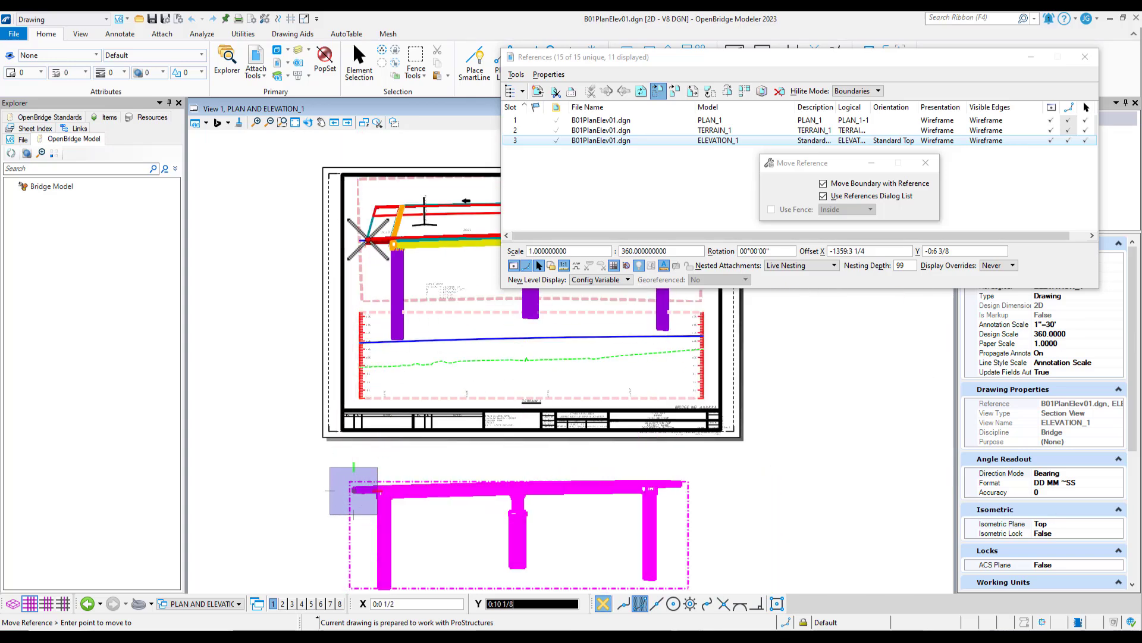
pyautogui.scroll(5, 357, 286)
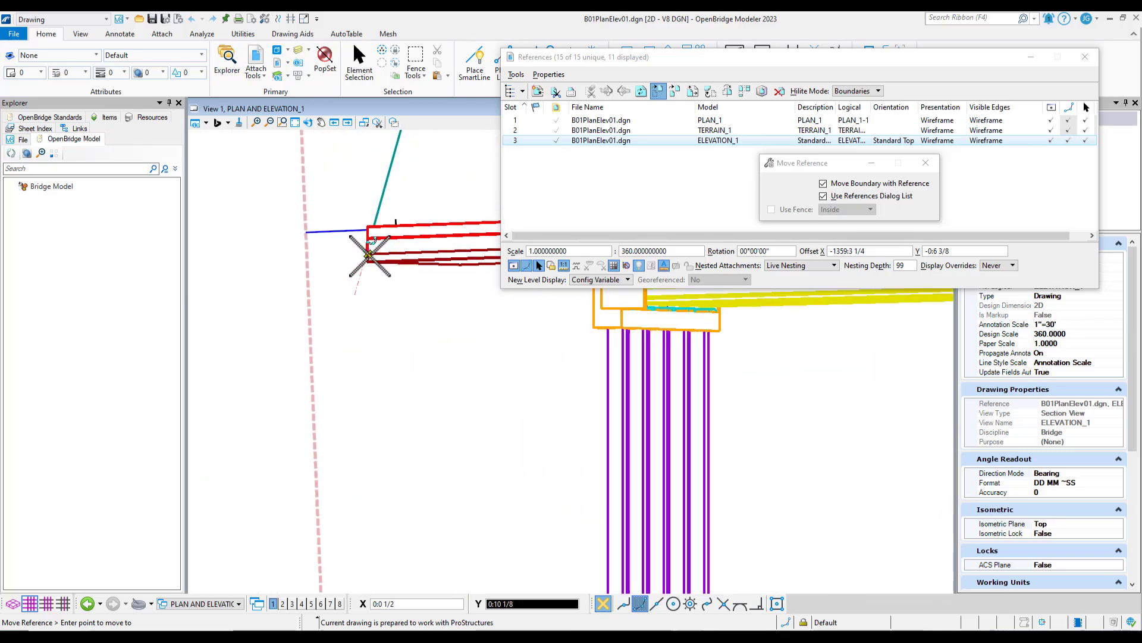
pyautogui.scroll(2, 369, 262)
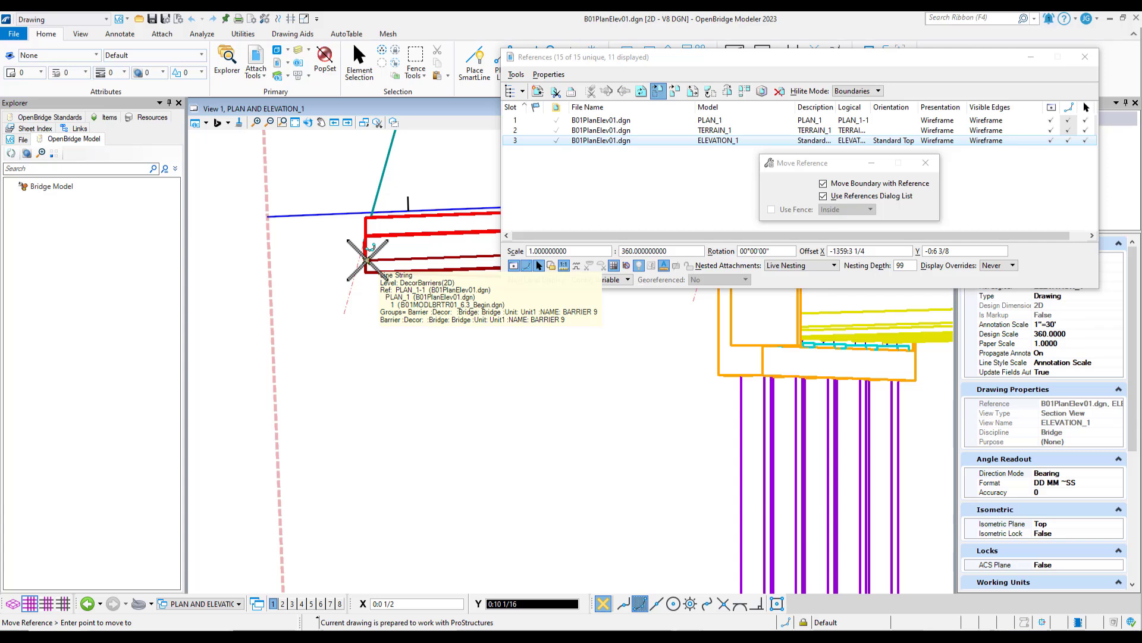
pyautogui.write('0')
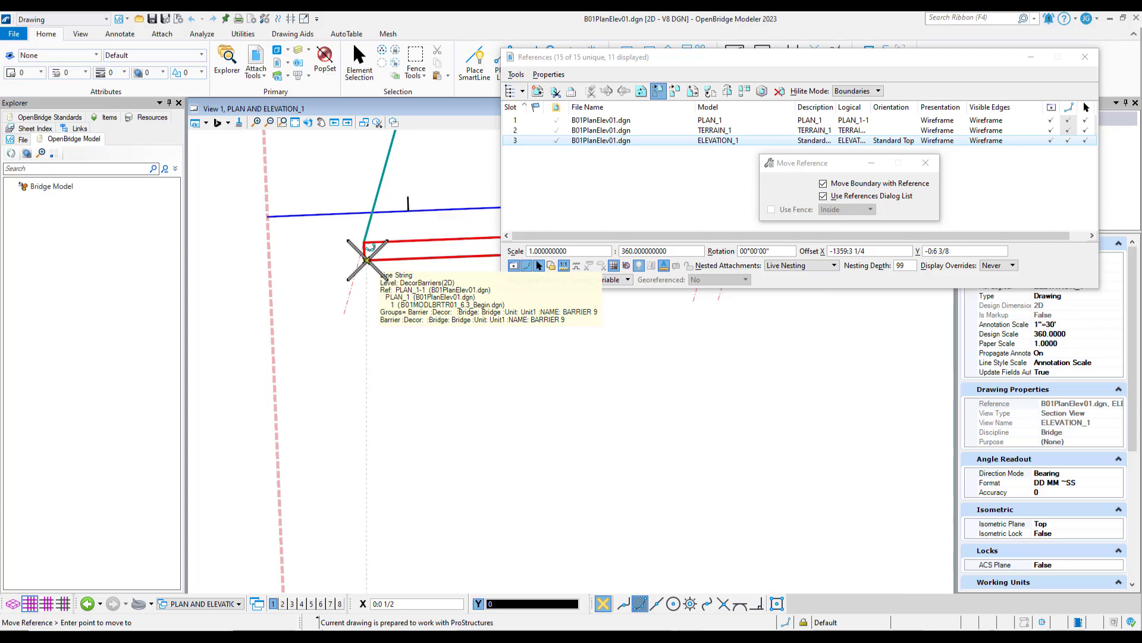
pyautogui.press('Tab')
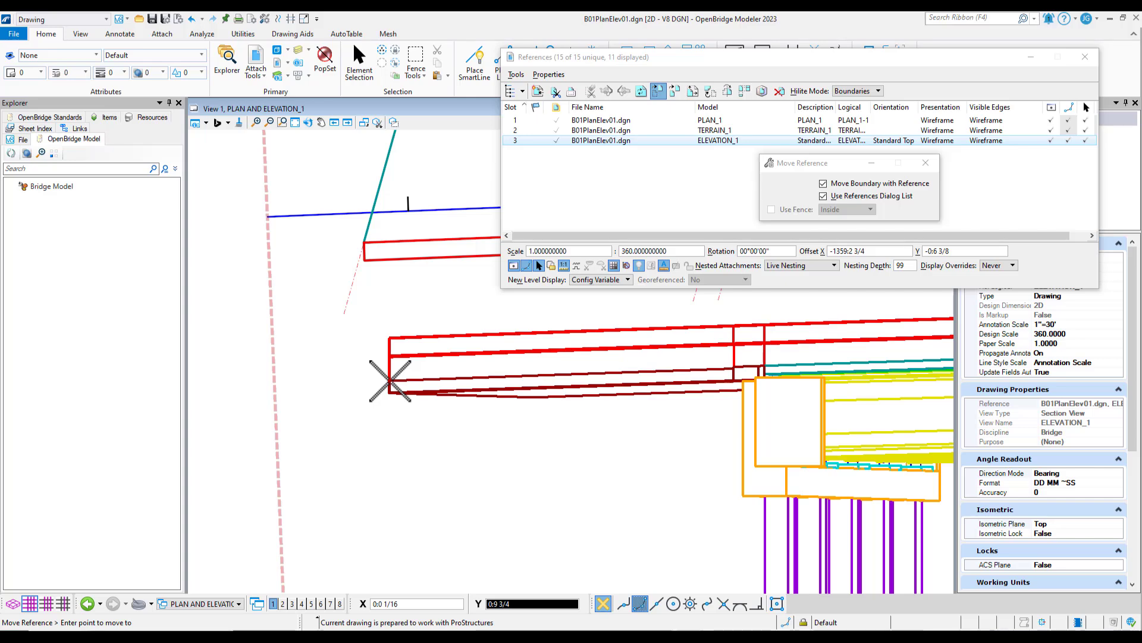
pyautogui.scroll(-2, 391, 381)
pyautogui.rightClick(389, 379)
# Draw a vertical check line from PLAN_1's left barrier end down past the bottom of the ELEVATION_1 reference
pyautogui.scroll(-8, 392, 357)
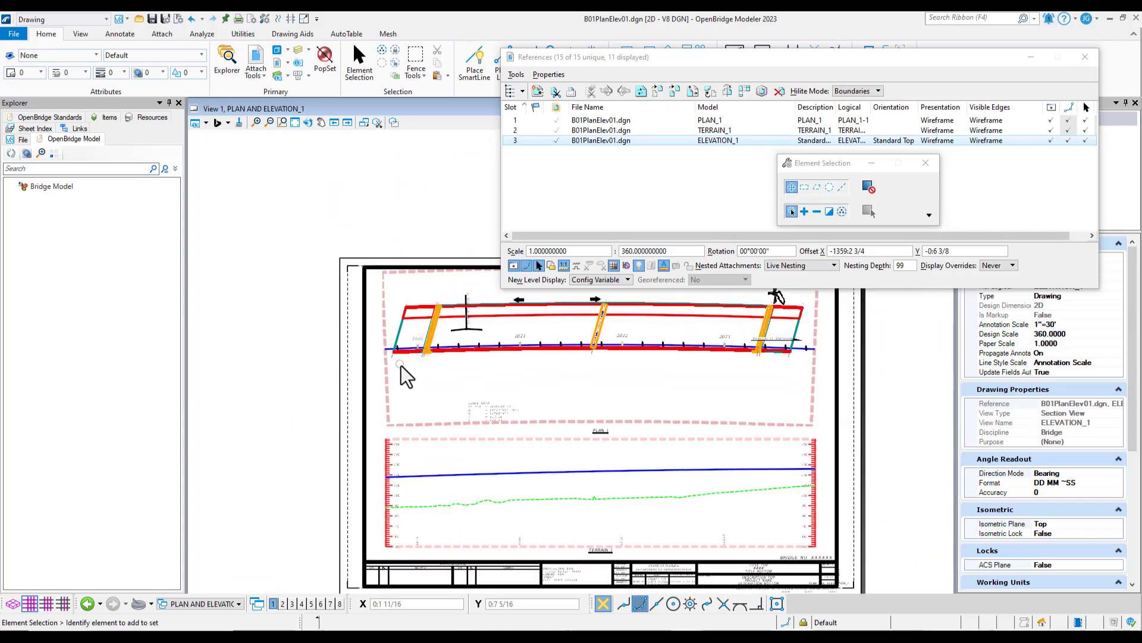
pyautogui.scroll(-4, 406, 374)
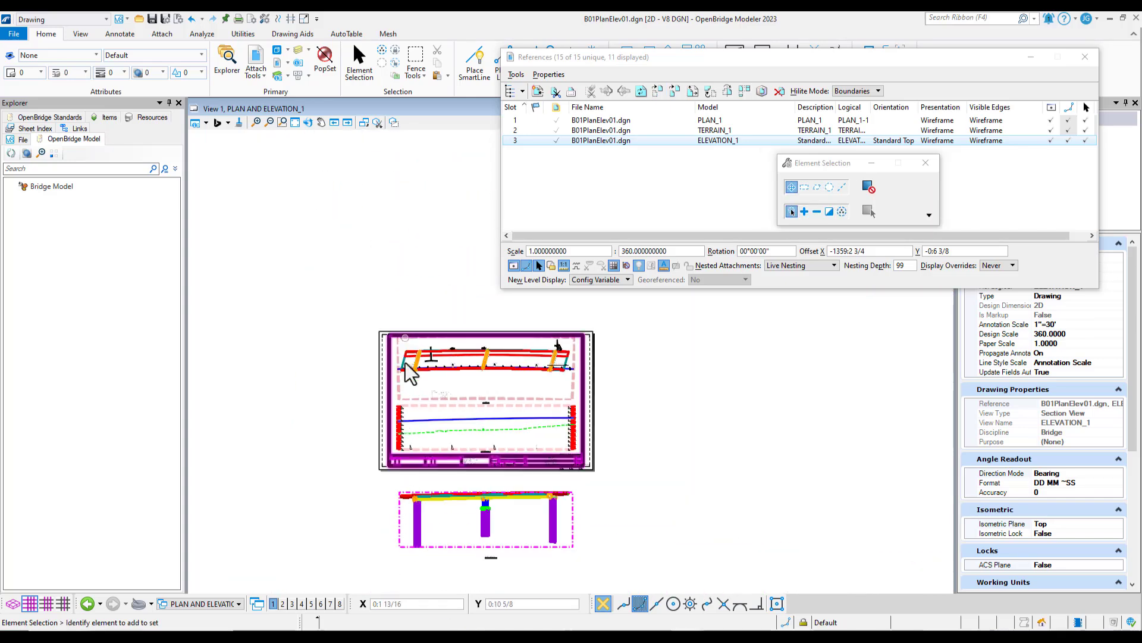
pyautogui.click(475, 68)
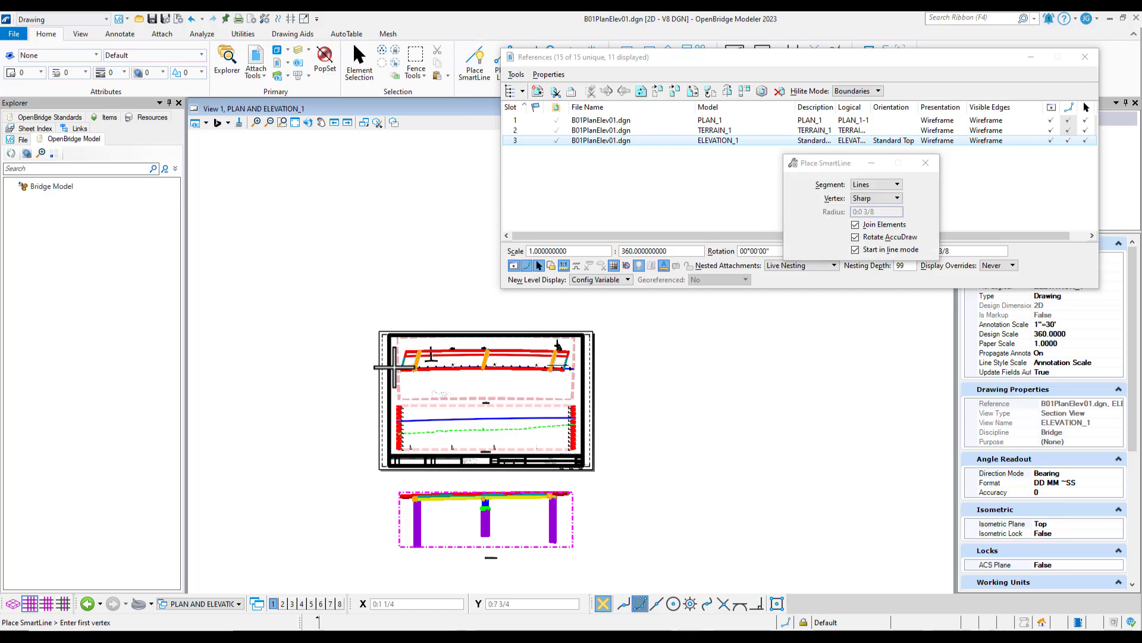
pyautogui.scroll(8, 394, 367)
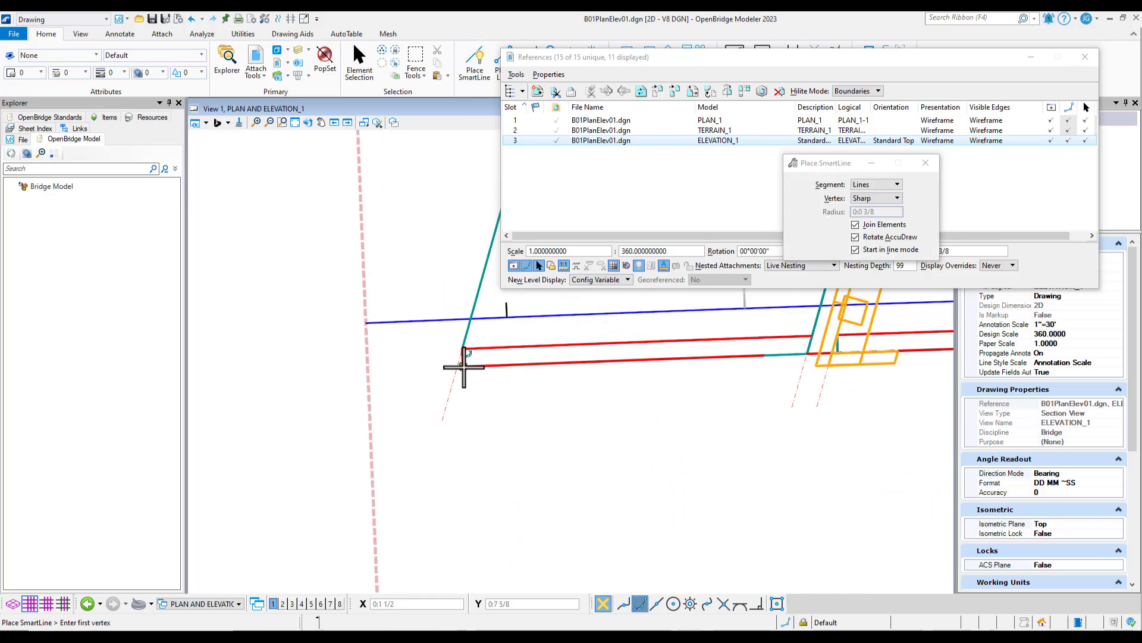
pyautogui.click(464, 364)
pyautogui.scroll(-1, 445, 239)
pyautogui.scroll(-5, 638, 453)
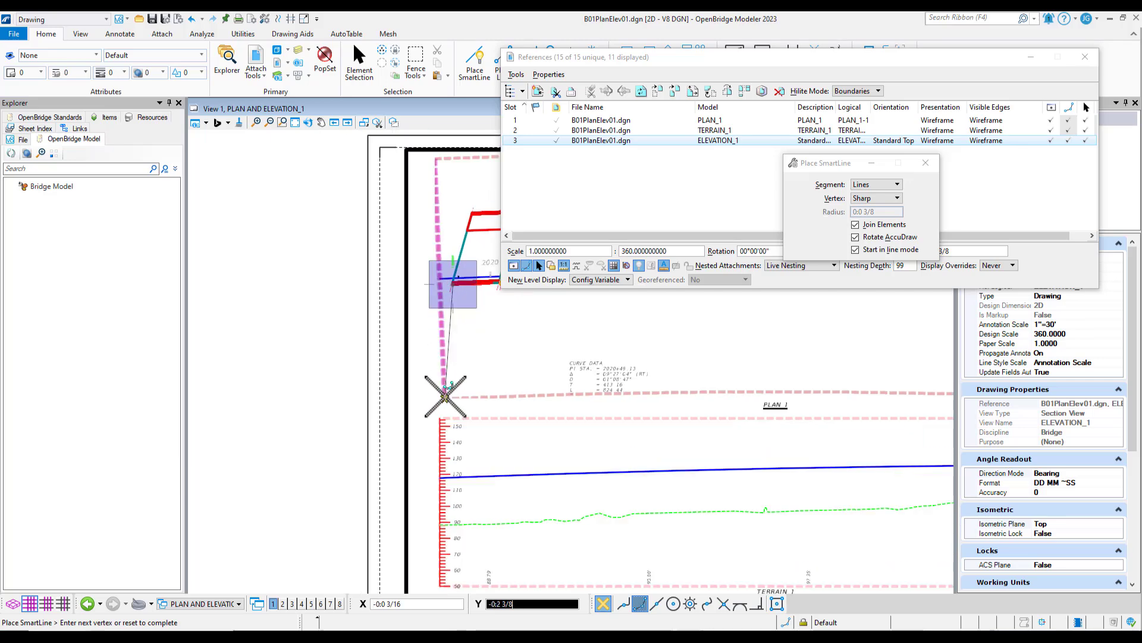
pyautogui.scroll(-1, 439, 331)
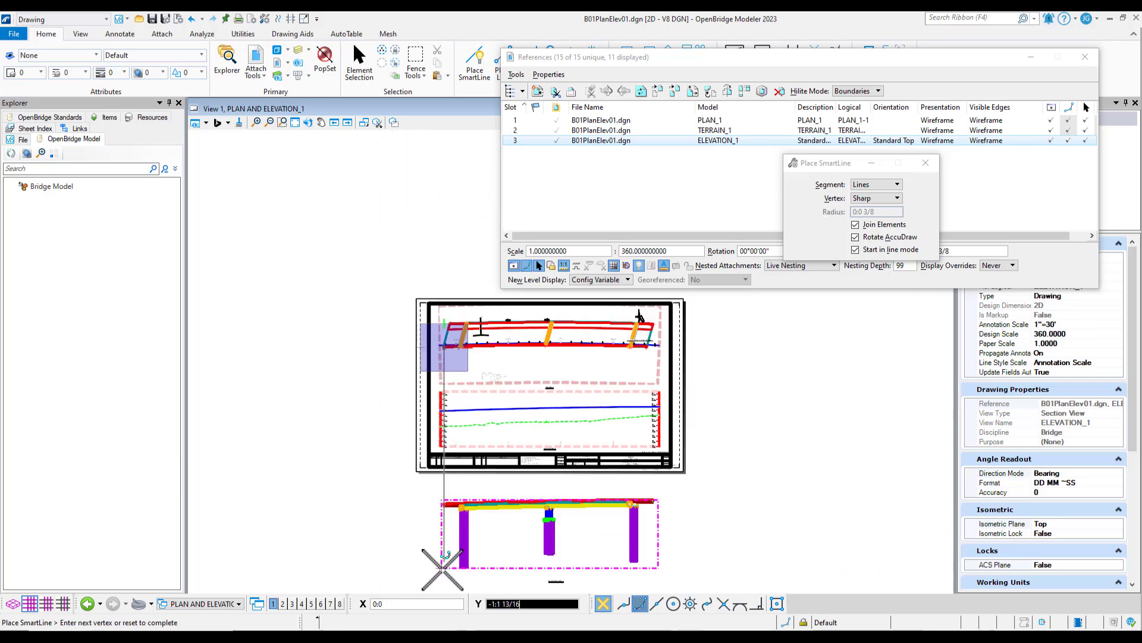
pyautogui.click(443, 584)
pyautogui.rightClick(443, 527)
# Check the elevation's left barrier end against the vertical check line, and delete the line
pyautogui.scroll(5, 433, 489)
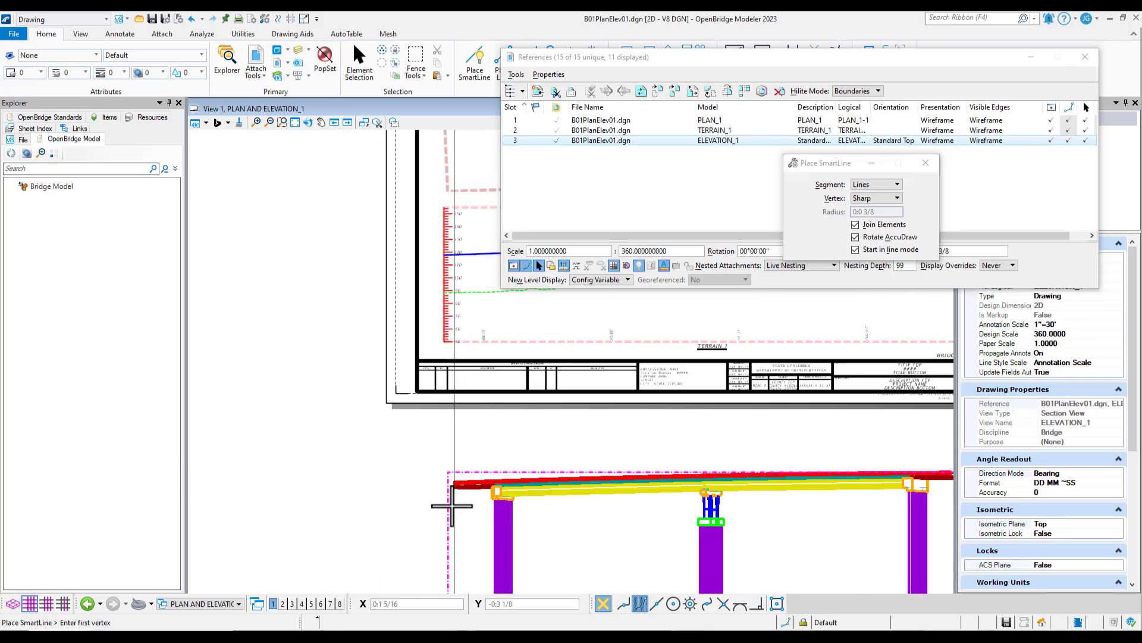
pyautogui.scroll(-3, 333, 401)
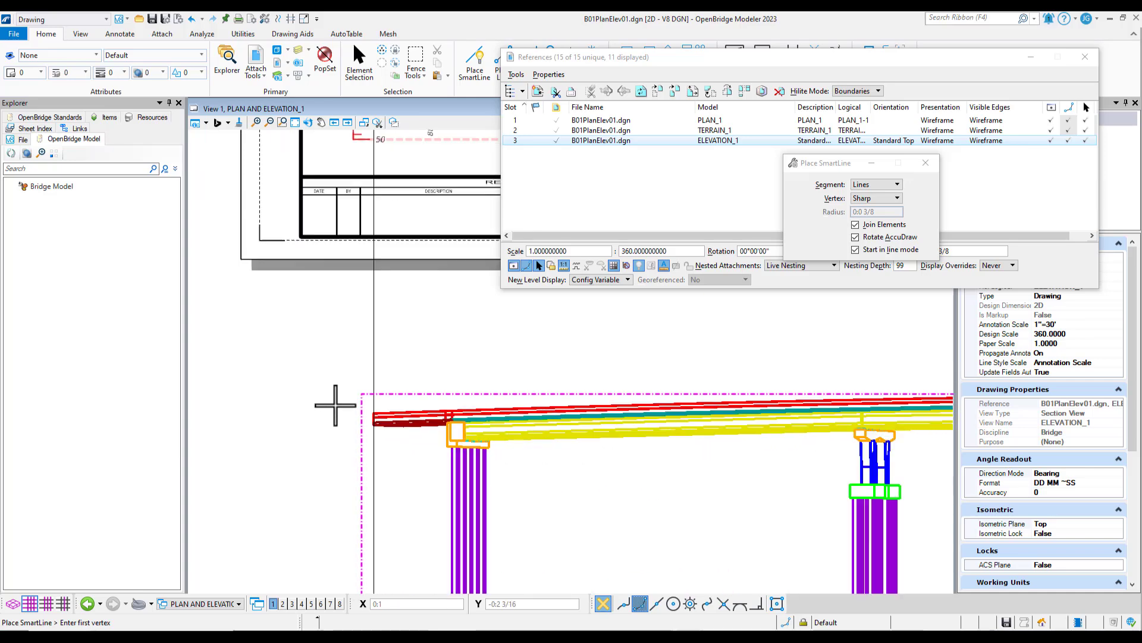
pyautogui.scroll(-2, 331, 400)
pyautogui.press('Escape')
pyautogui.click(351, 383)
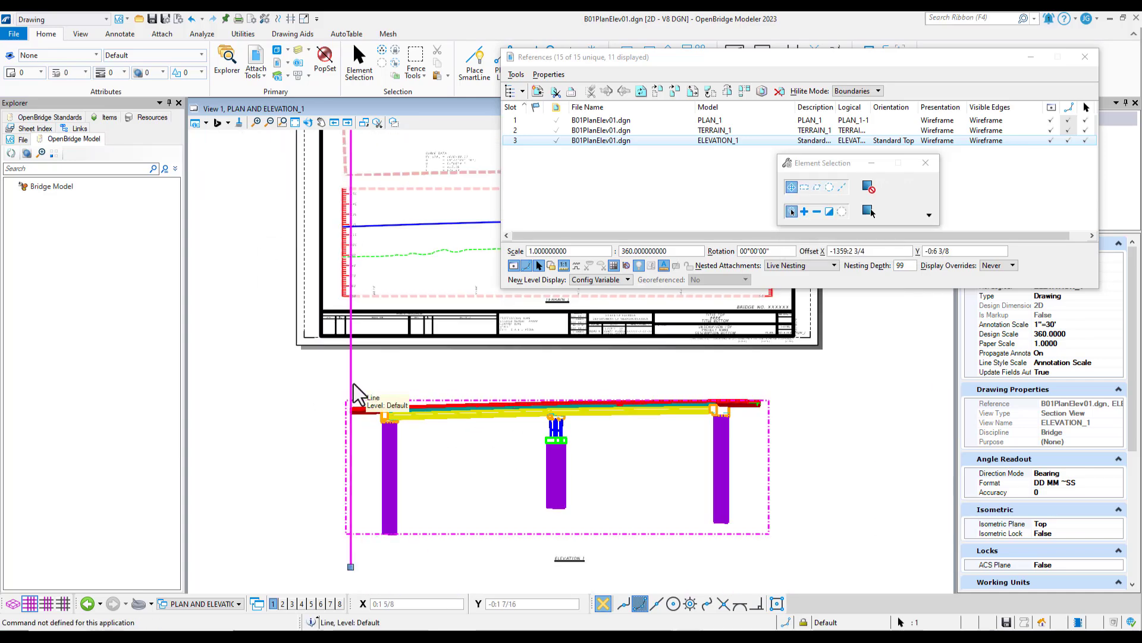
pyautogui.press('Delete')
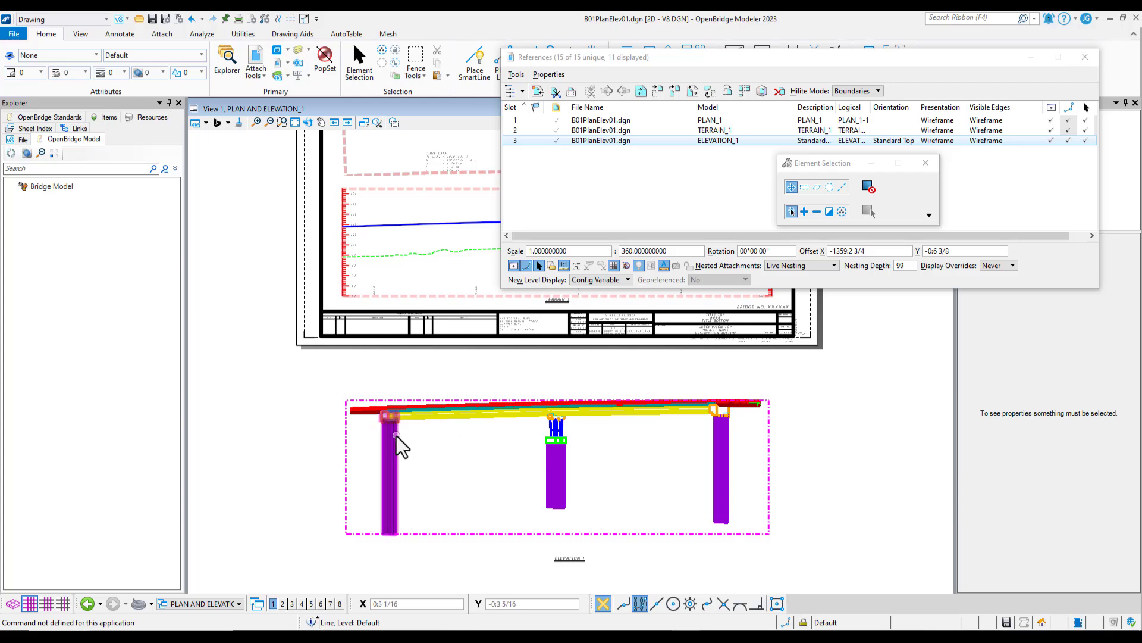
# Move the ELEVATION_1 reference vertically from its approach slab's left end onto TERRAIN_1's PR_WB profile line, using an X distance of 0
pyautogui.scroll(-1, 395, 447)
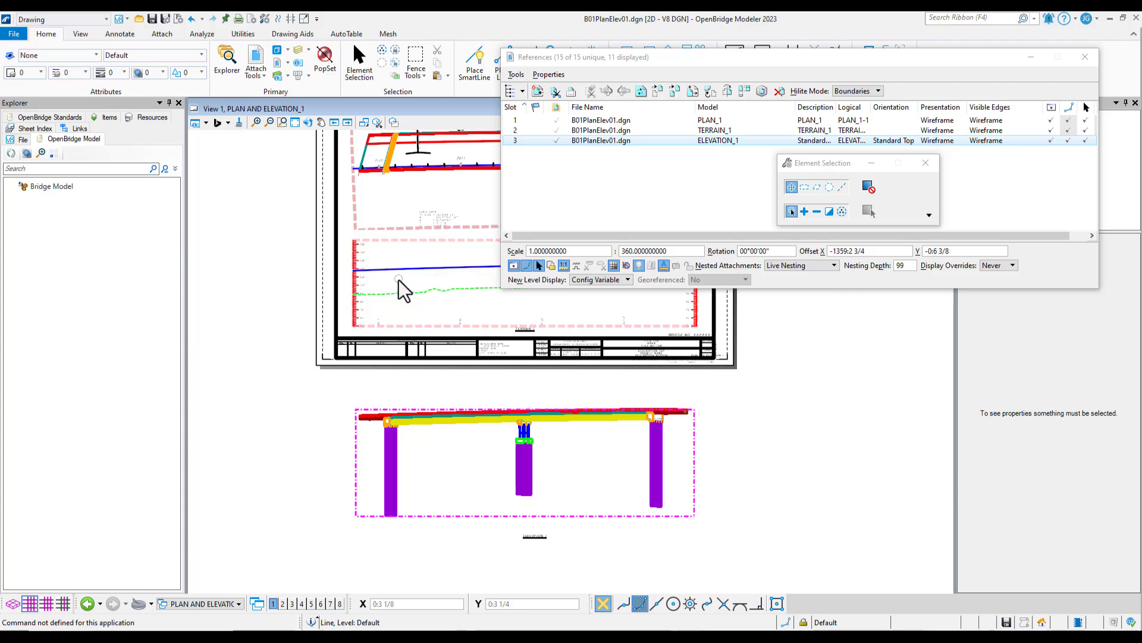
pyautogui.rightClick(596, 141)
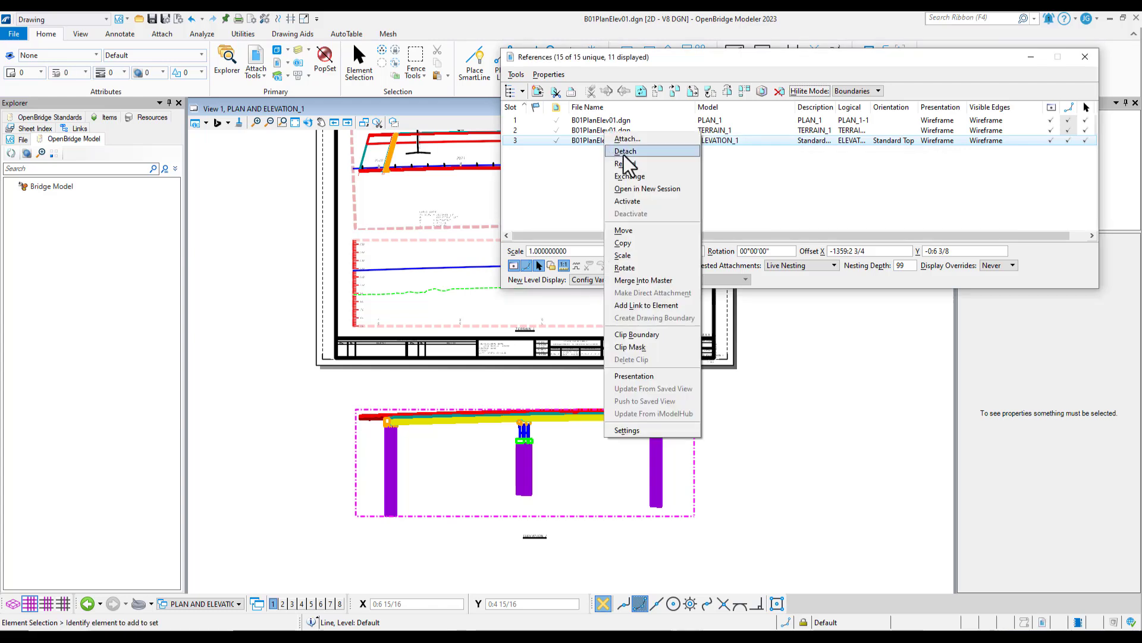
pyautogui.click(632, 233)
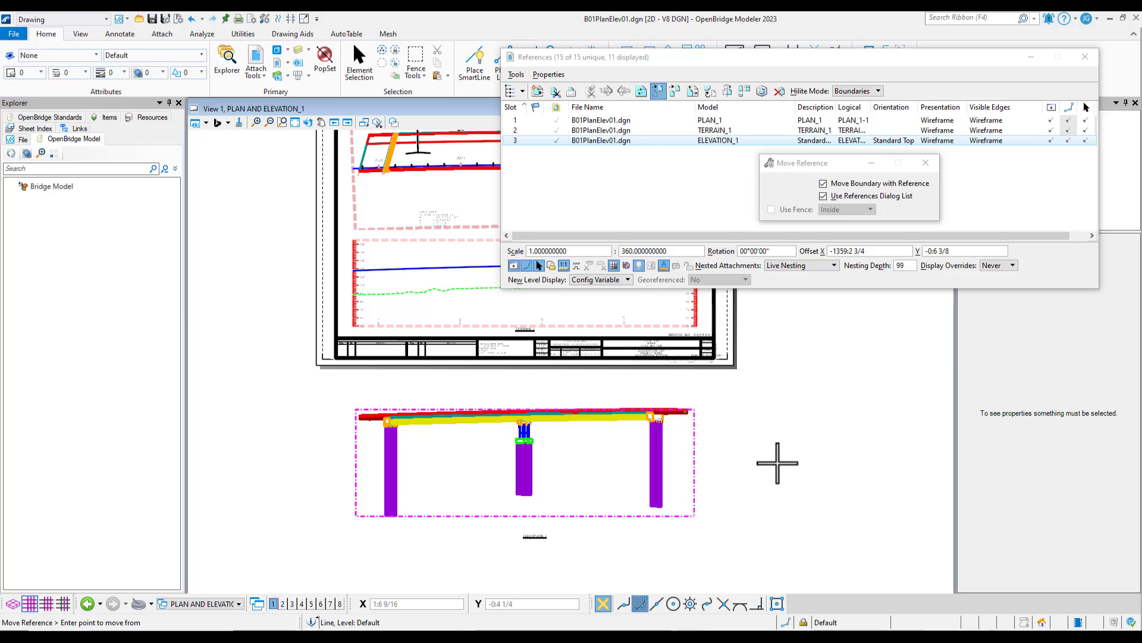
pyautogui.scroll(8, 364, 413)
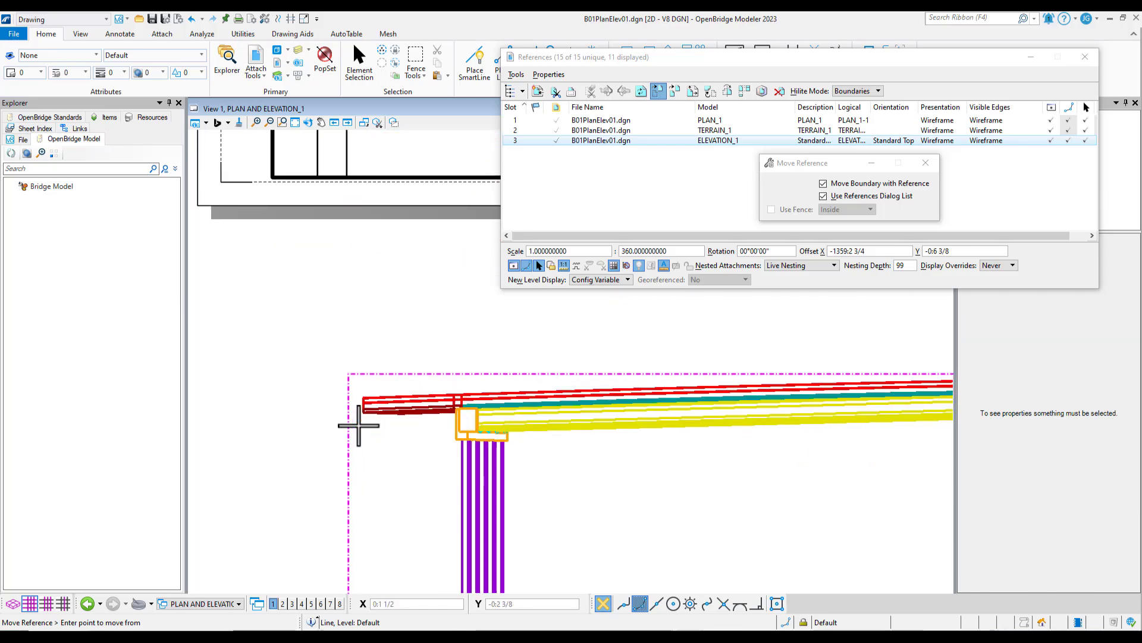
pyautogui.scroll(3, 361, 407)
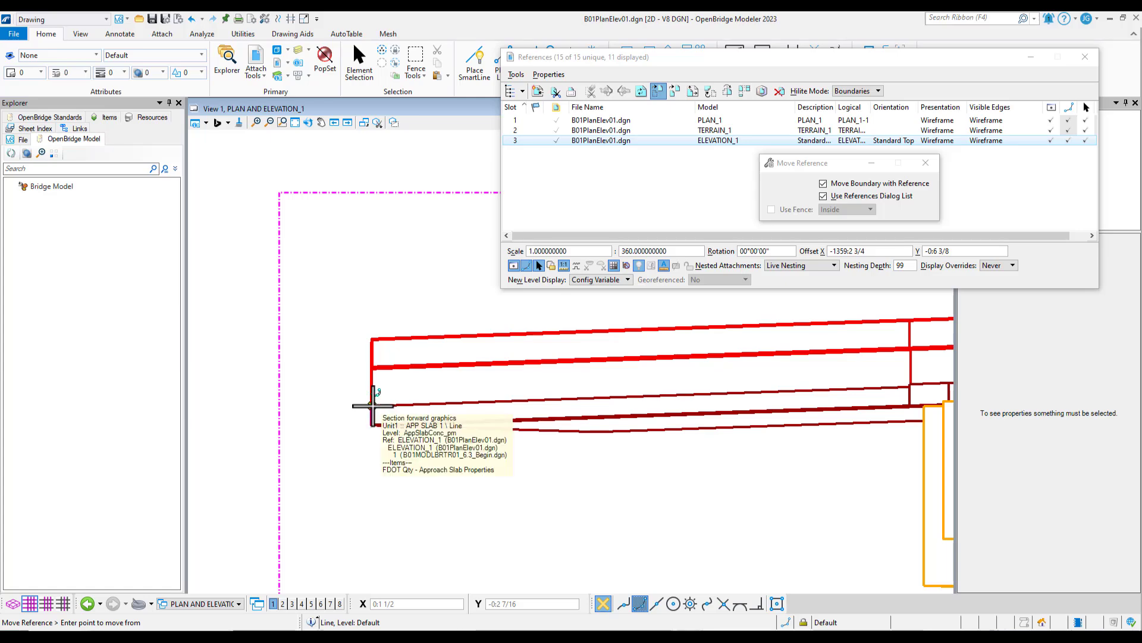
pyautogui.click(372, 406)
pyautogui.scroll(-3, 394, 443)
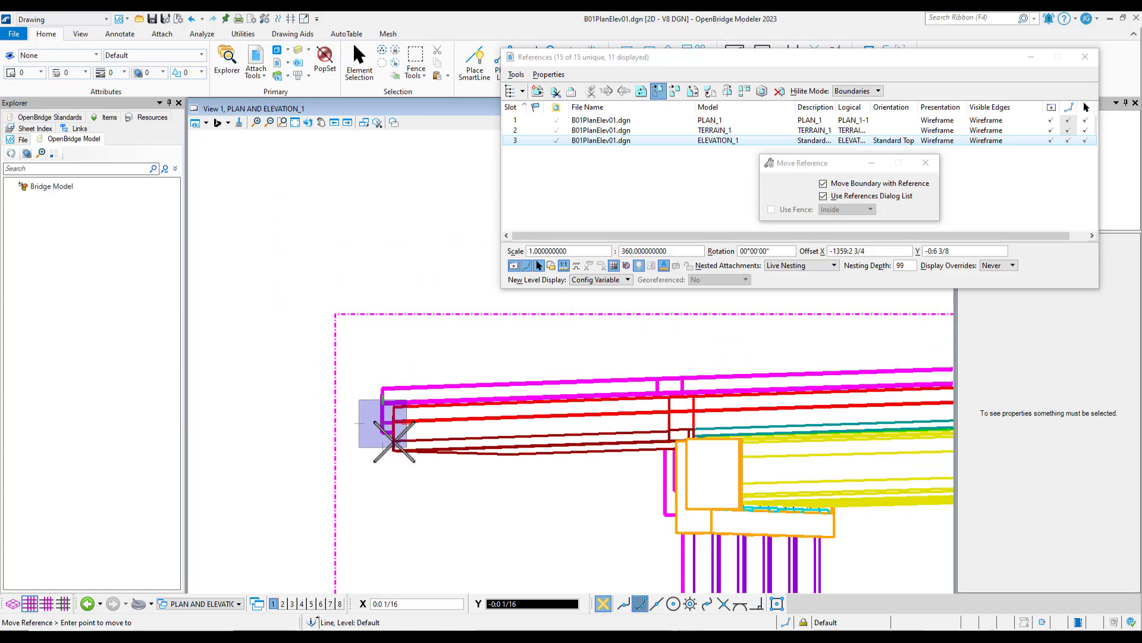
pyautogui.scroll(-7, 394, 441)
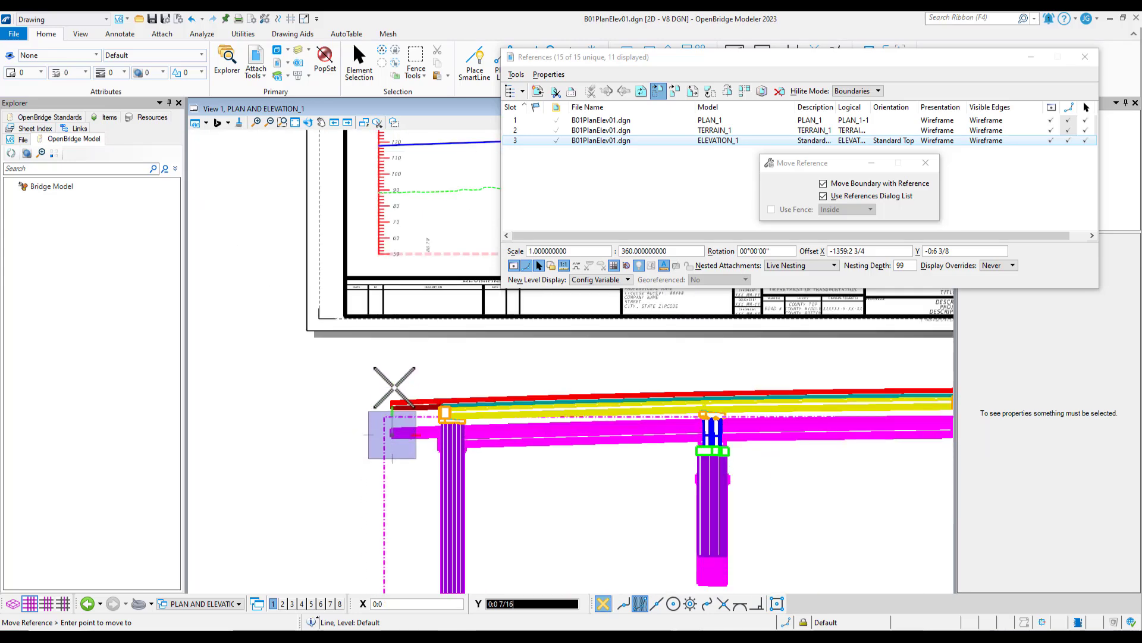
pyautogui.scroll(2, 391, 191)
pyautogui.scroll(5, 381, 238)
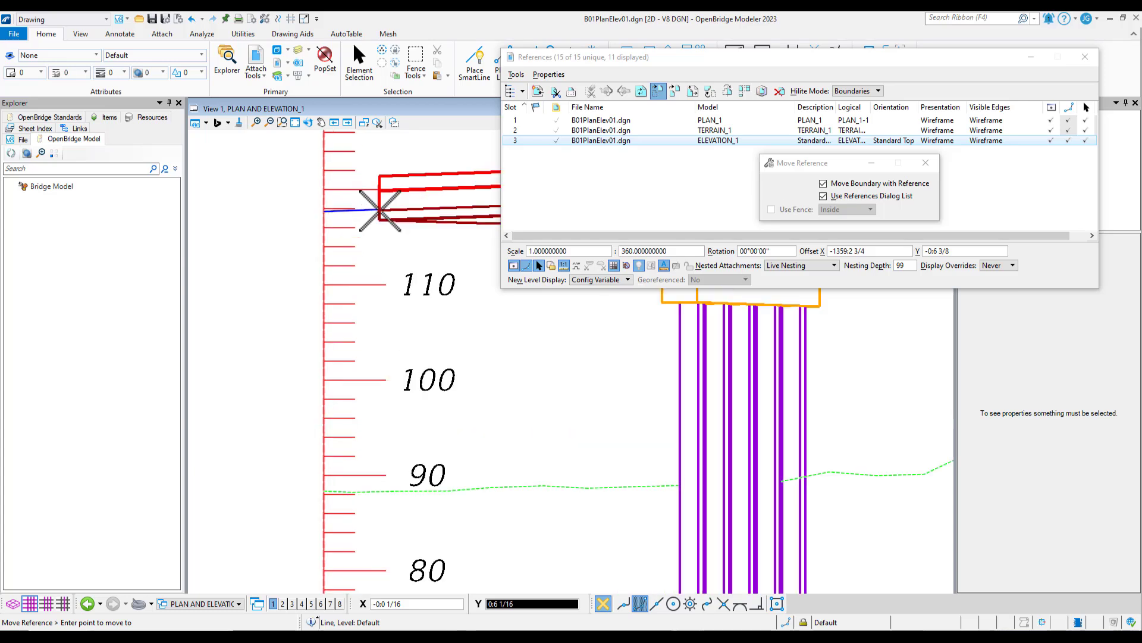
pyautogui.scroll(4, 376, 199)
pyautogui.scroll(-2, 407, 206)
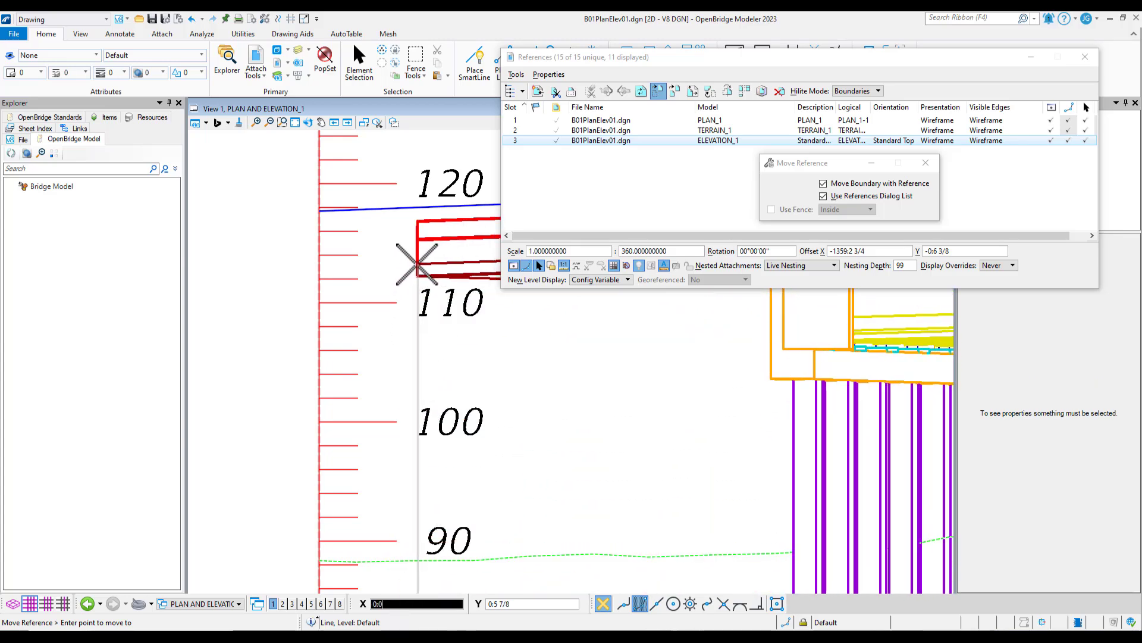
pyautogui.write('0')
pyautogui.press('Tab')
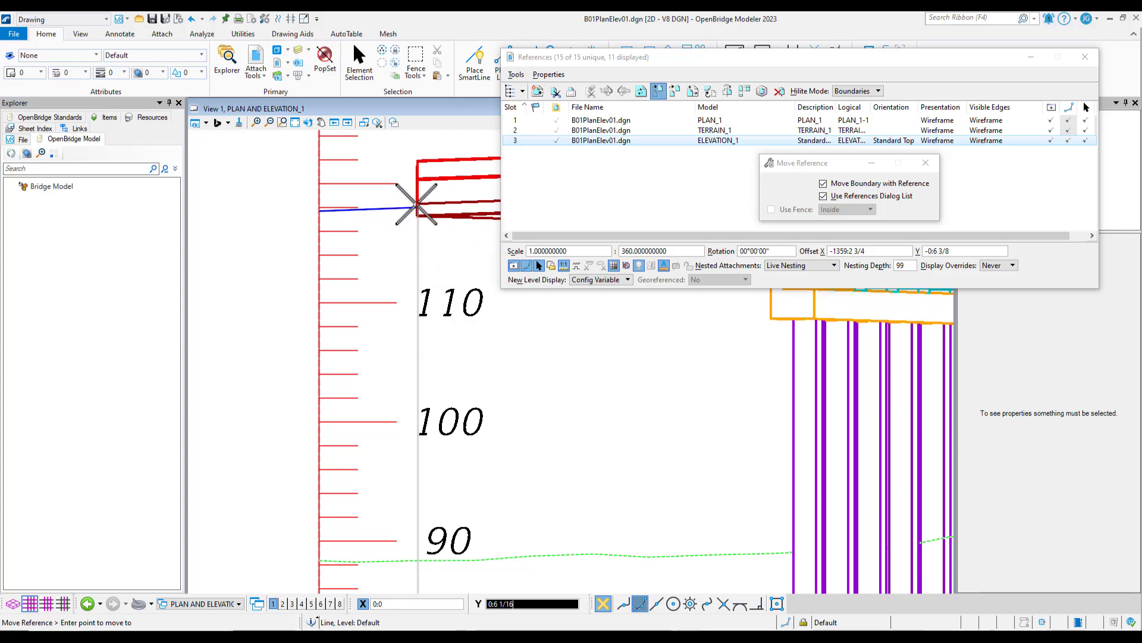
pyautogui.scroll(4, 411, 212)
pyautogui.scroll(-1, 410, 211)
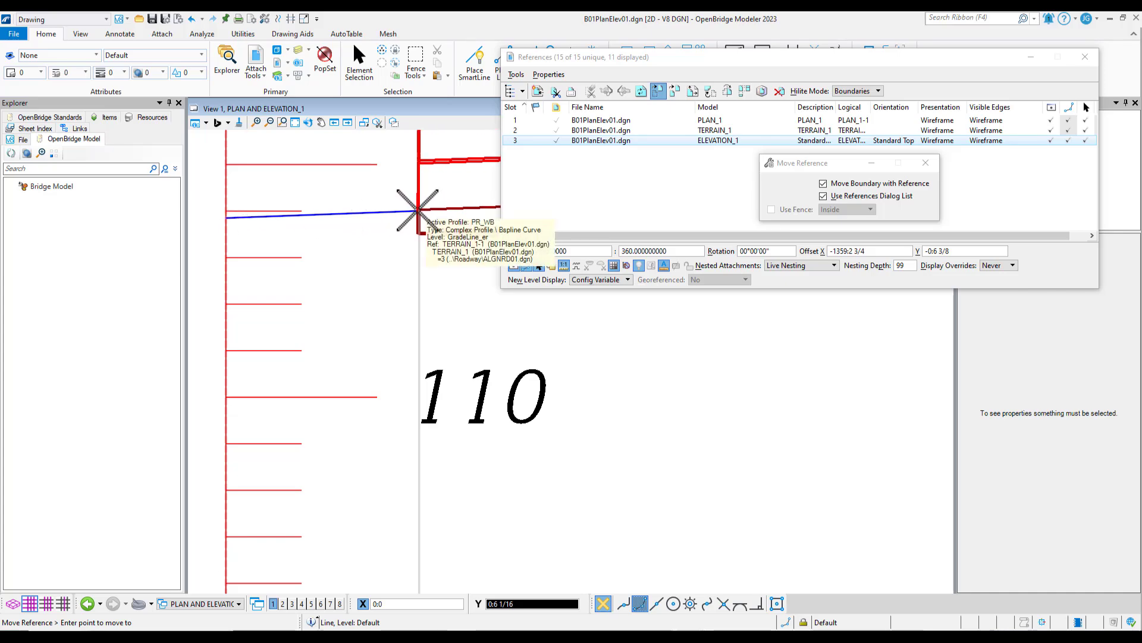
pyautogui.click(419, 210)
pyautogui.scroll(-3, 323, 260)
pyautogui.rightClick(306, 286)
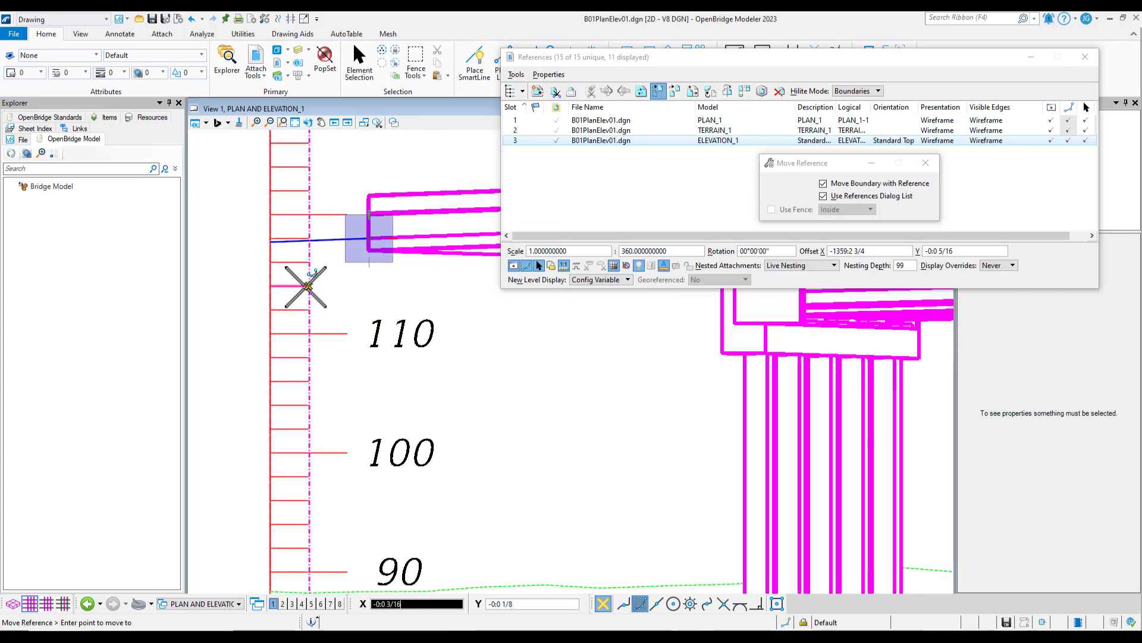
# Close the references list and check how the elevation fits the terrain profile, the elevation scales and the title block
pyautogui.scroll(-3, 217, 285)
pyautogui.scroll(-3, 210, 282)
pyautogui.scroll(-3, 215, 293)
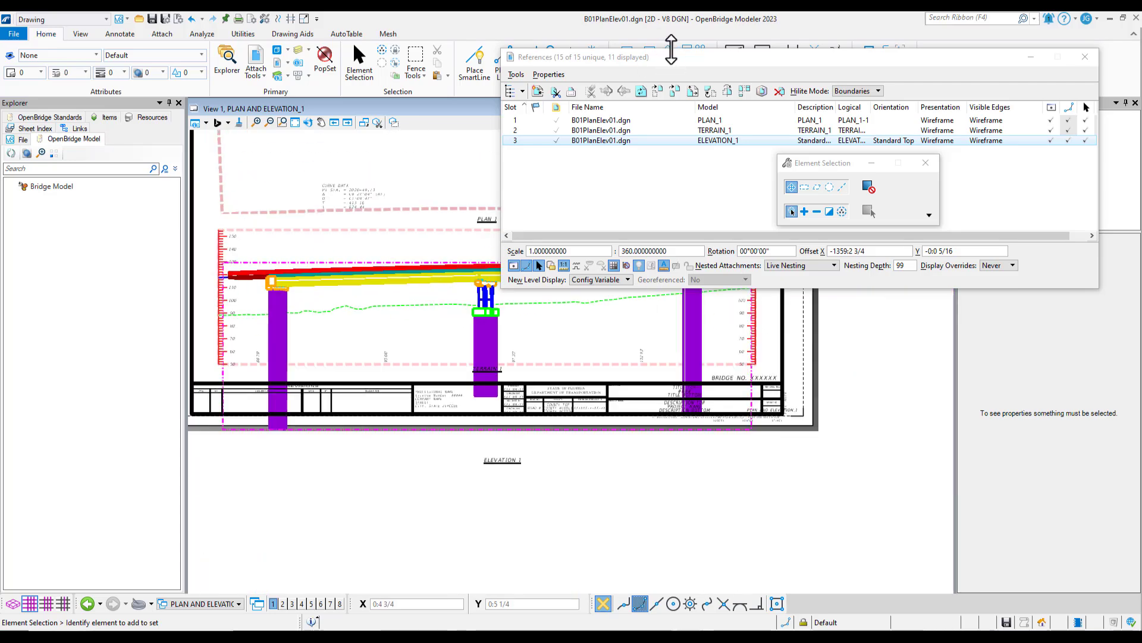
pyautogui.click(714, 57)
pyautogui.click(1084, 57)
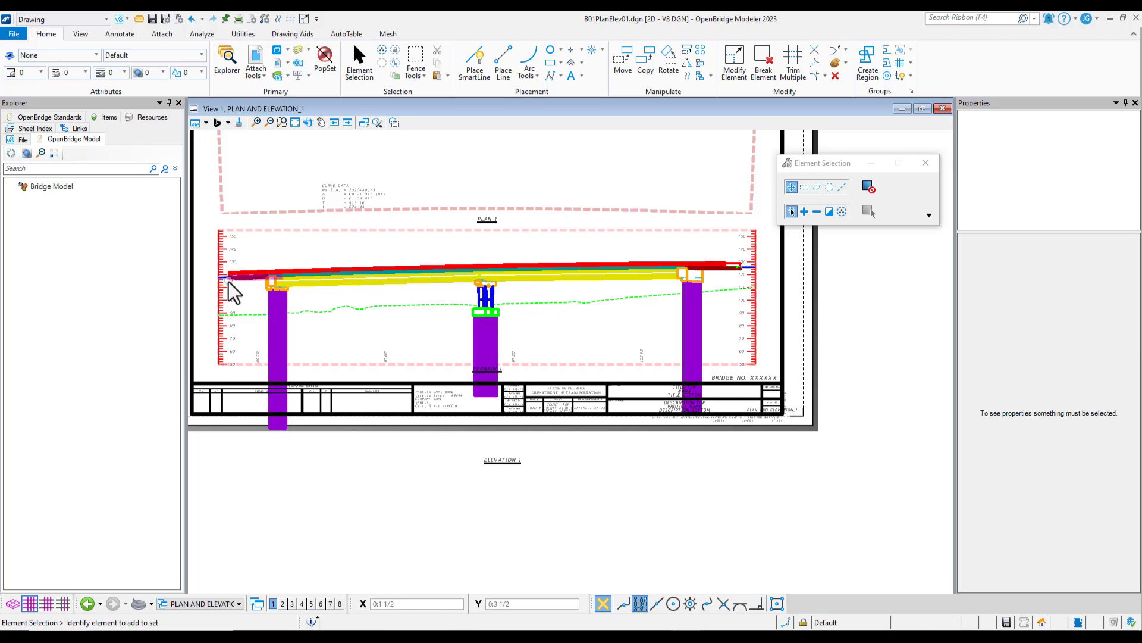
pyautogui.scroll(6, 232, 281)
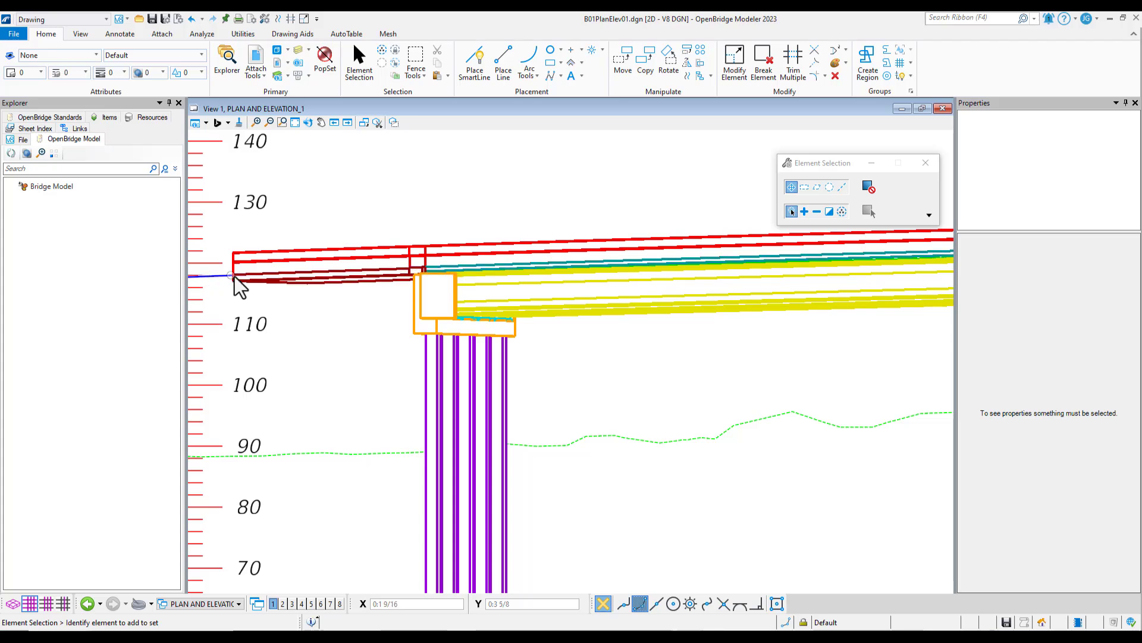
pyautogui.scroll(-5, 205, 280)
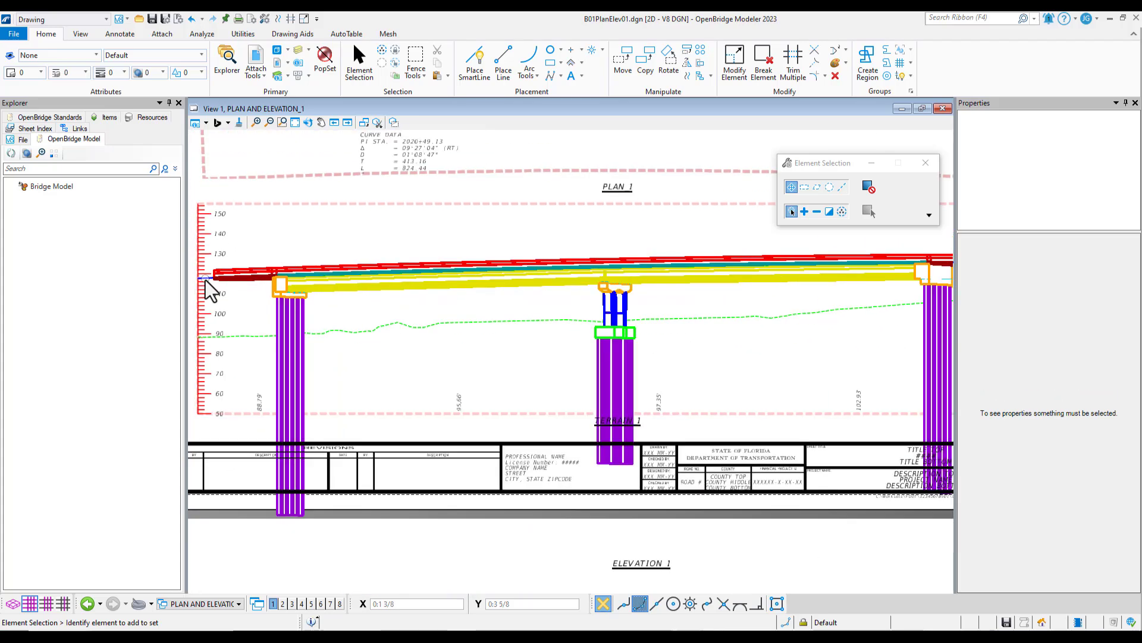
pyautogui.scroll(-2, 452, 295)
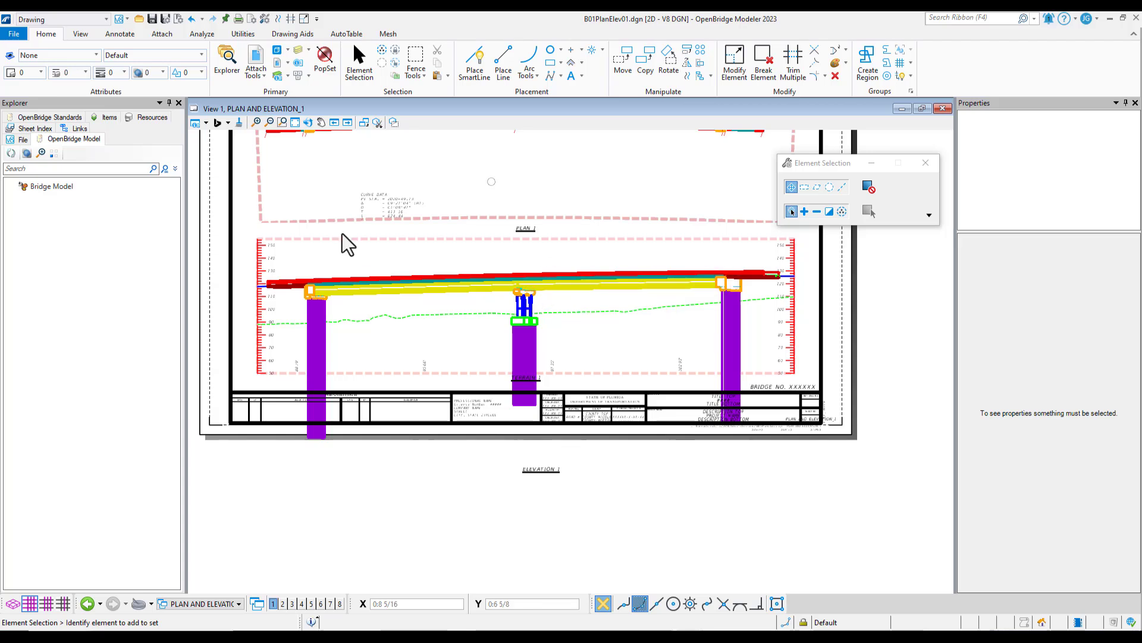
pyautogui.scroll(-2, 729, 186)
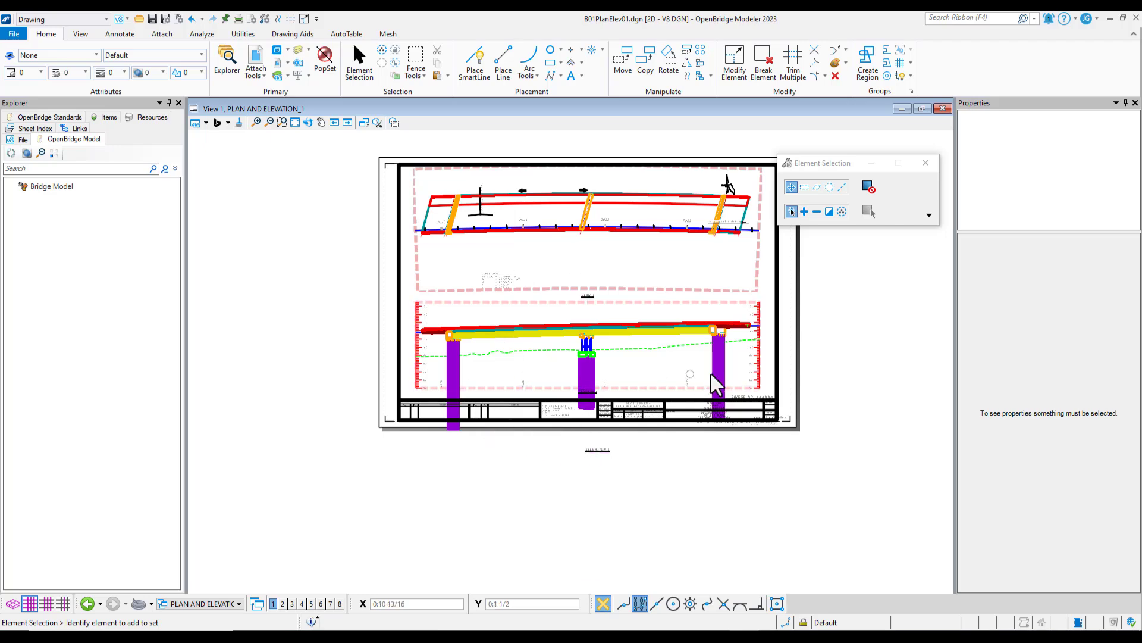
pyautogui.scroll(2, 665, 384)
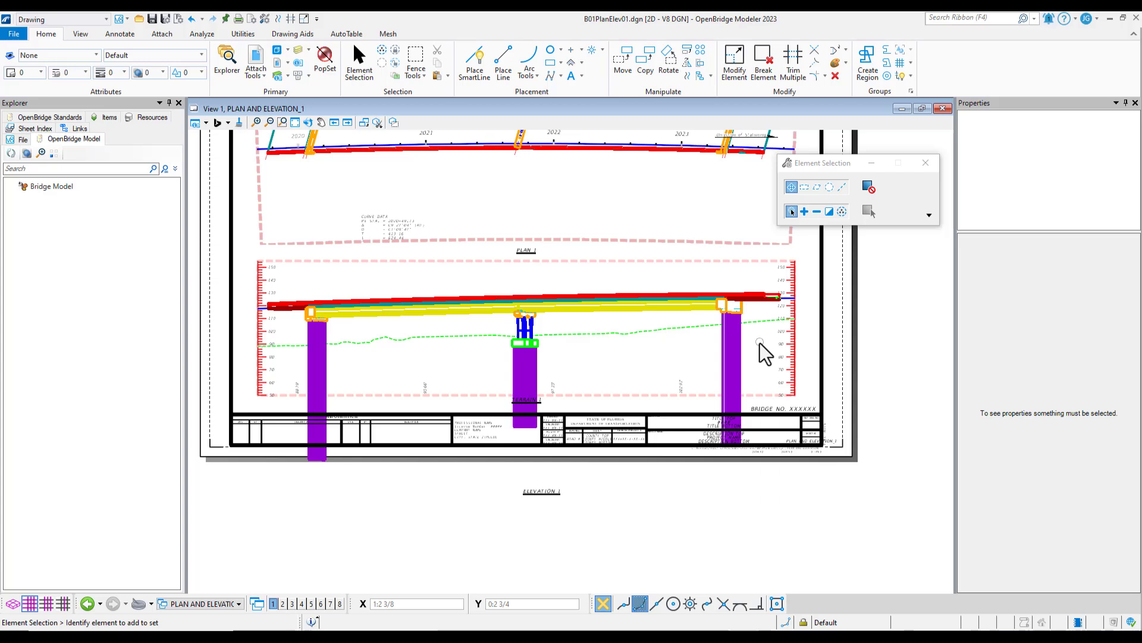
# Select the ELEVATION_1 section callout in the front view of the ELEVATION model
pyautogui.click(204, 603)
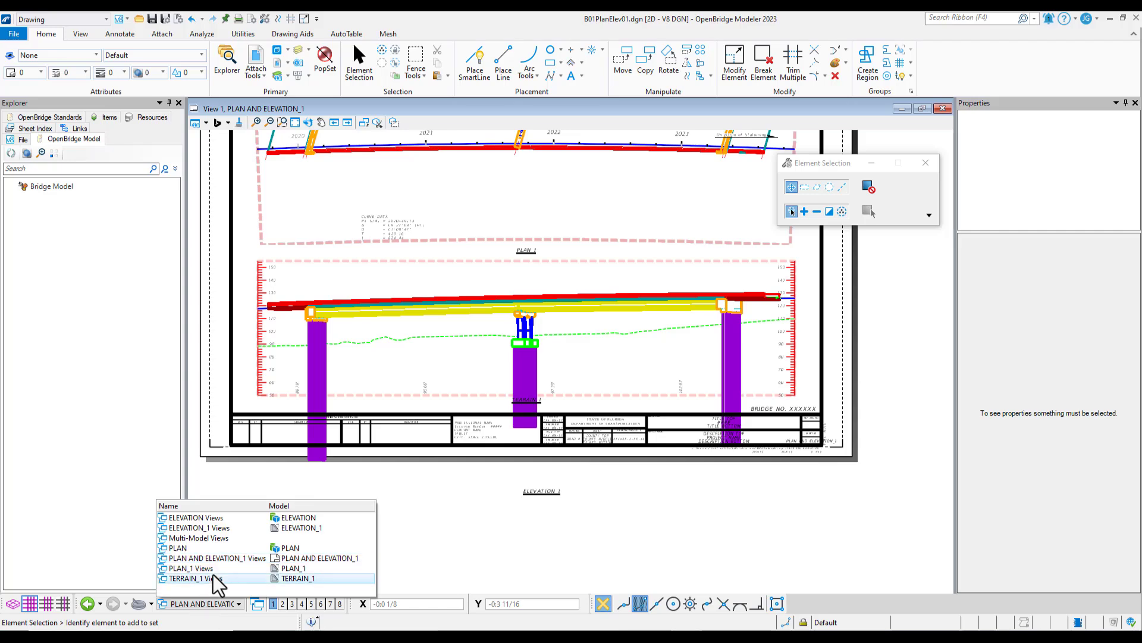
pyautogui.click(229, 519)
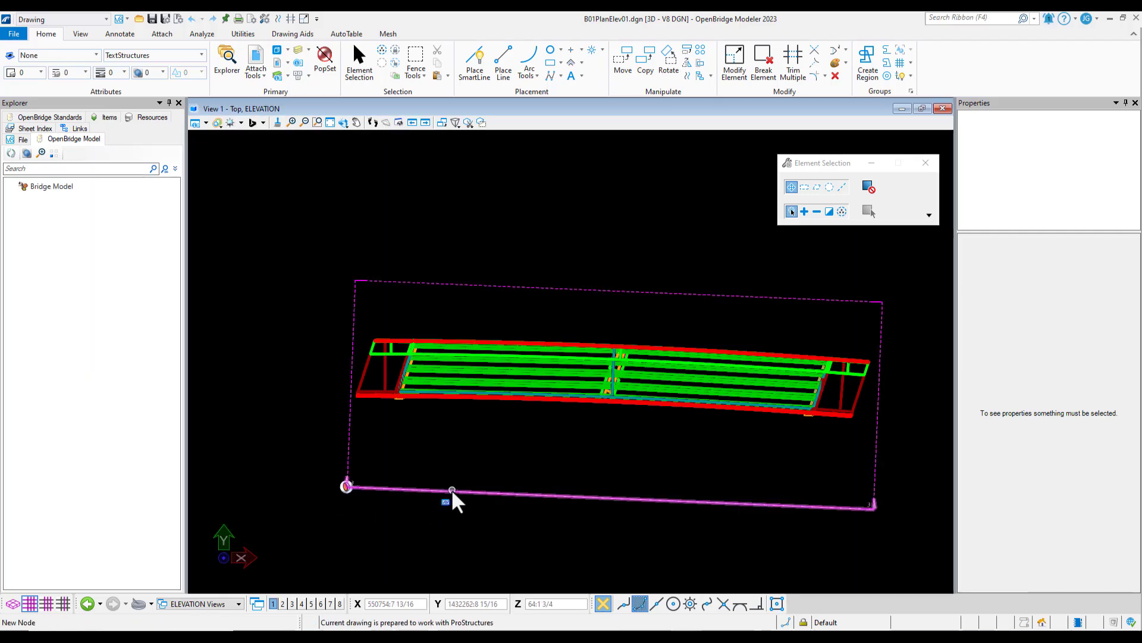
pyautogui.click(451, 488)
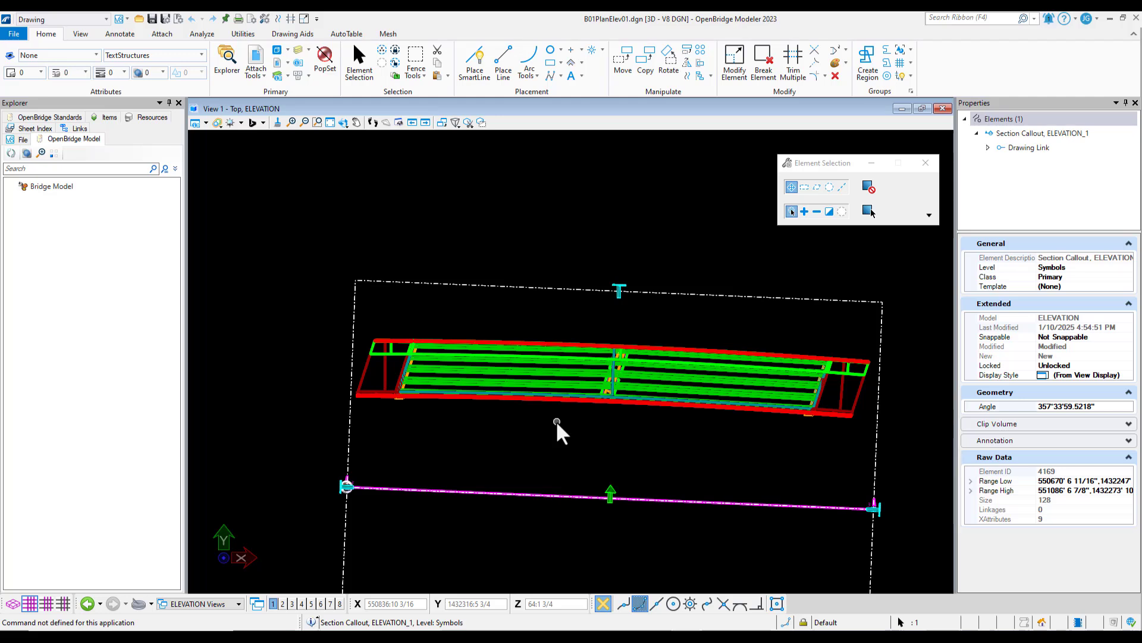
pyautogui.rightClick(537, 456)
pyautogui.click(582, 451)
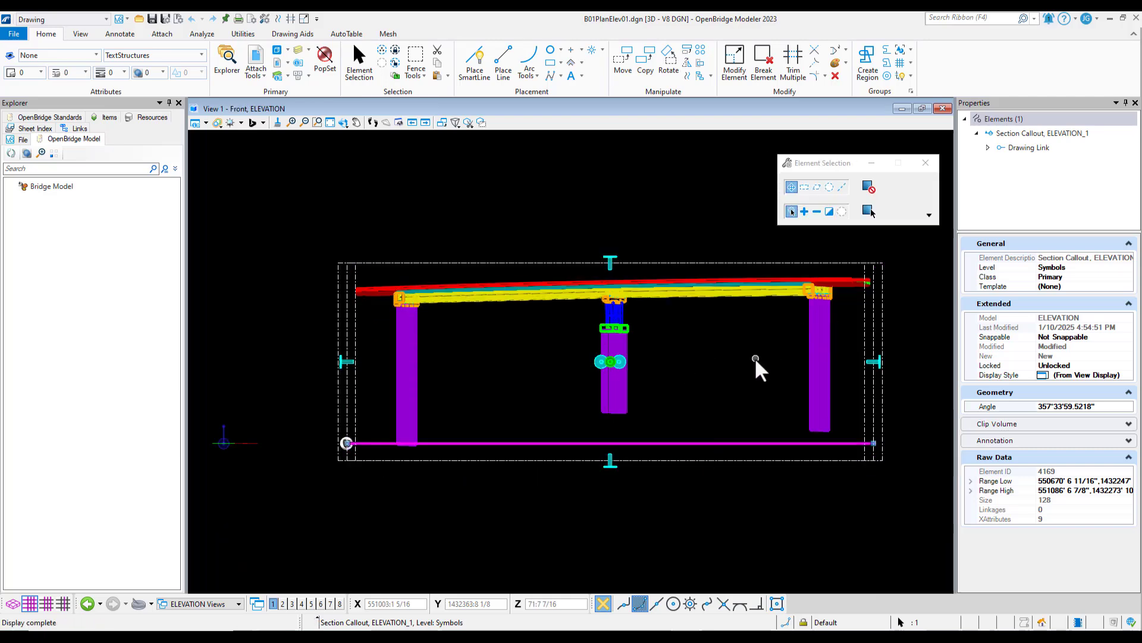
pyautogui.click(656, 353)
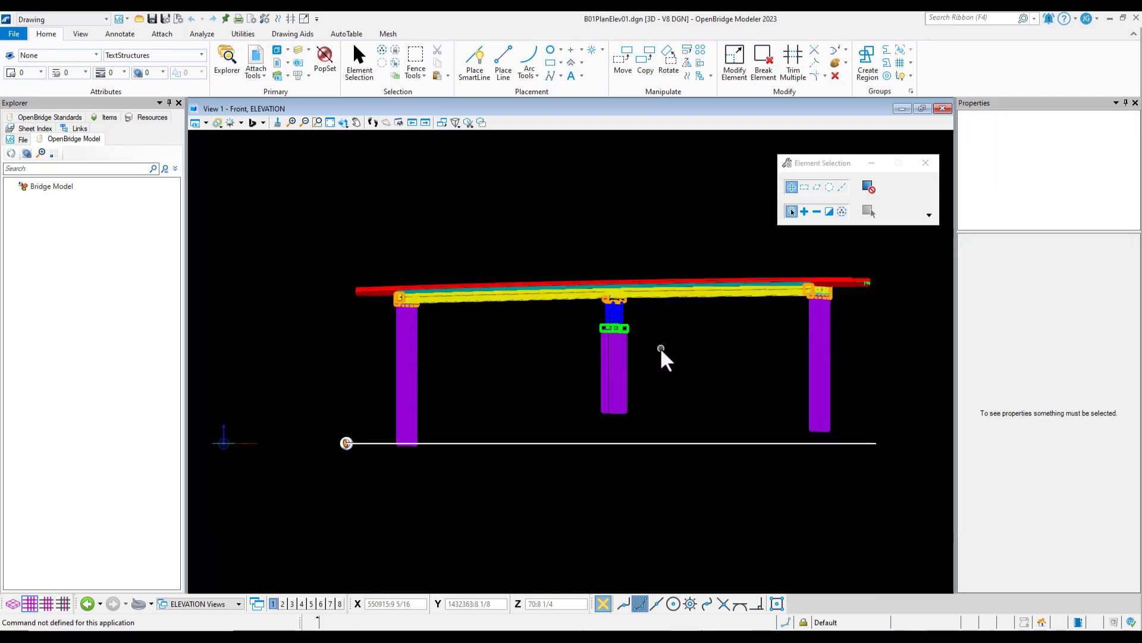
pyautogui.click(623, 442)
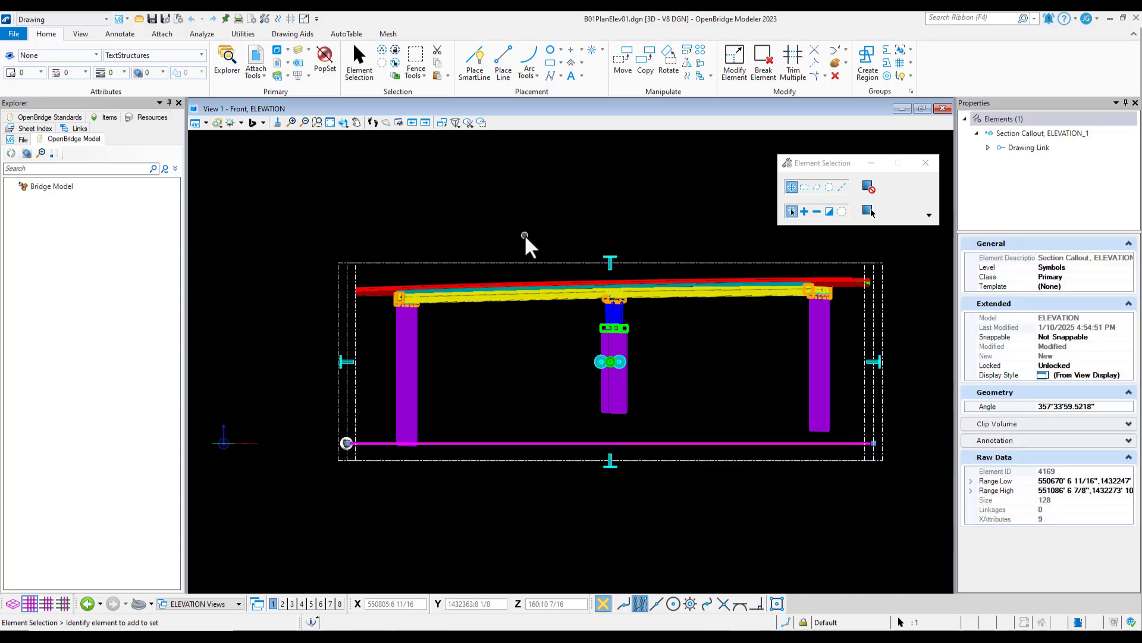
# Move the ELEVATION_1 section callout about 71 feet straight up and raise its lower clip boundary to the callout line
pyautogui.click(624, 71)
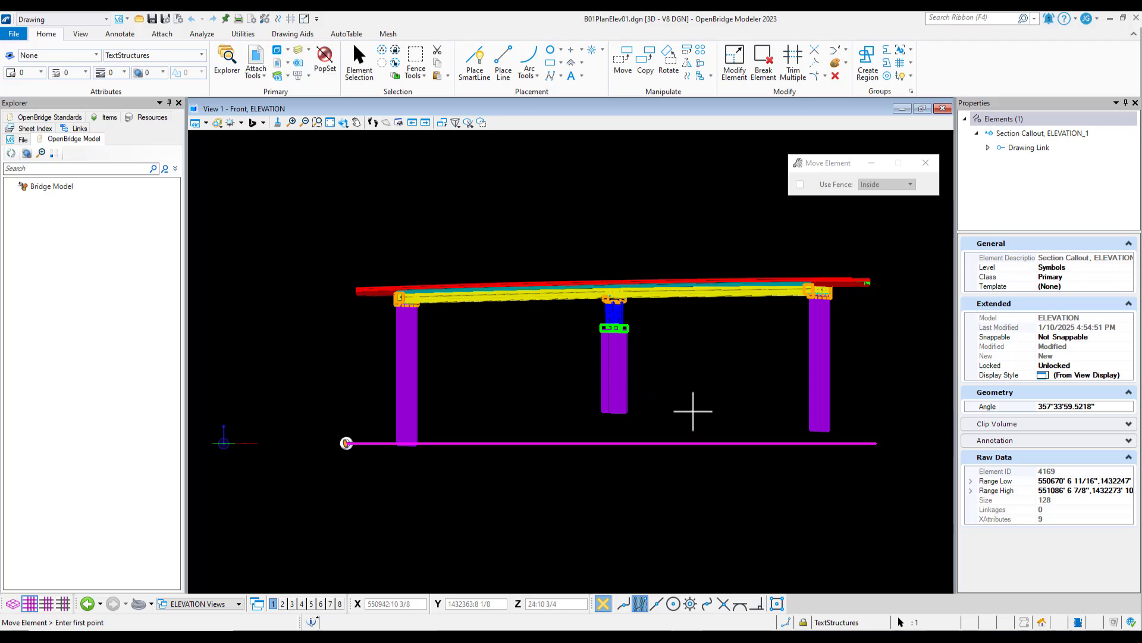
pyautogui.click(936, 473)
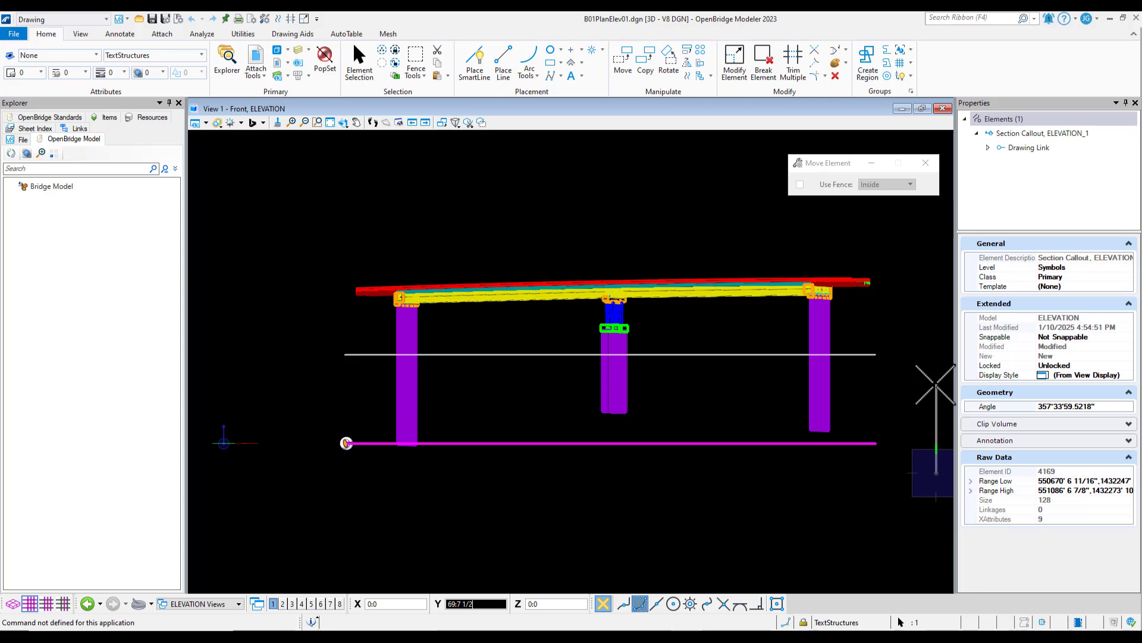
pyautogui.click(936, 383)
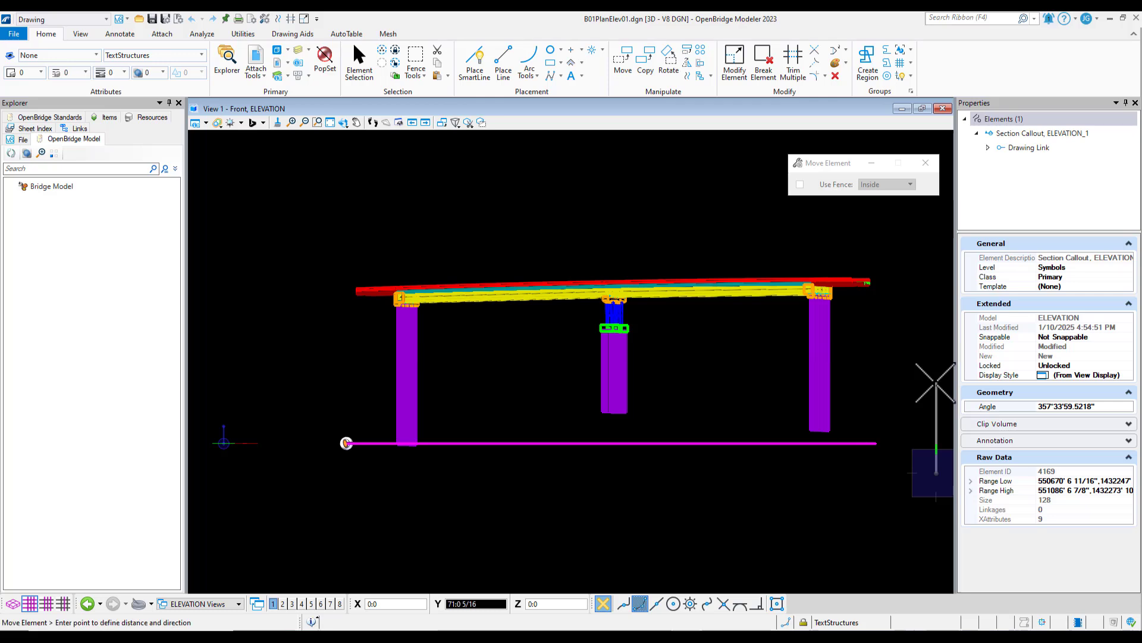
pyautogui.rightClick(700, 409)
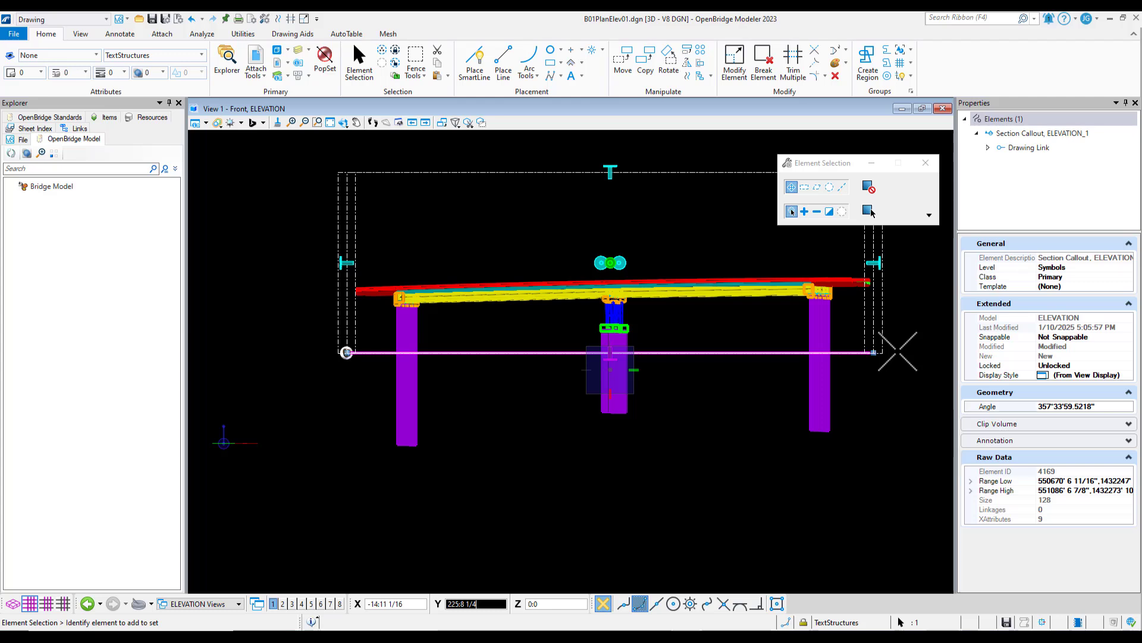
pyautogui.click(898, 351)
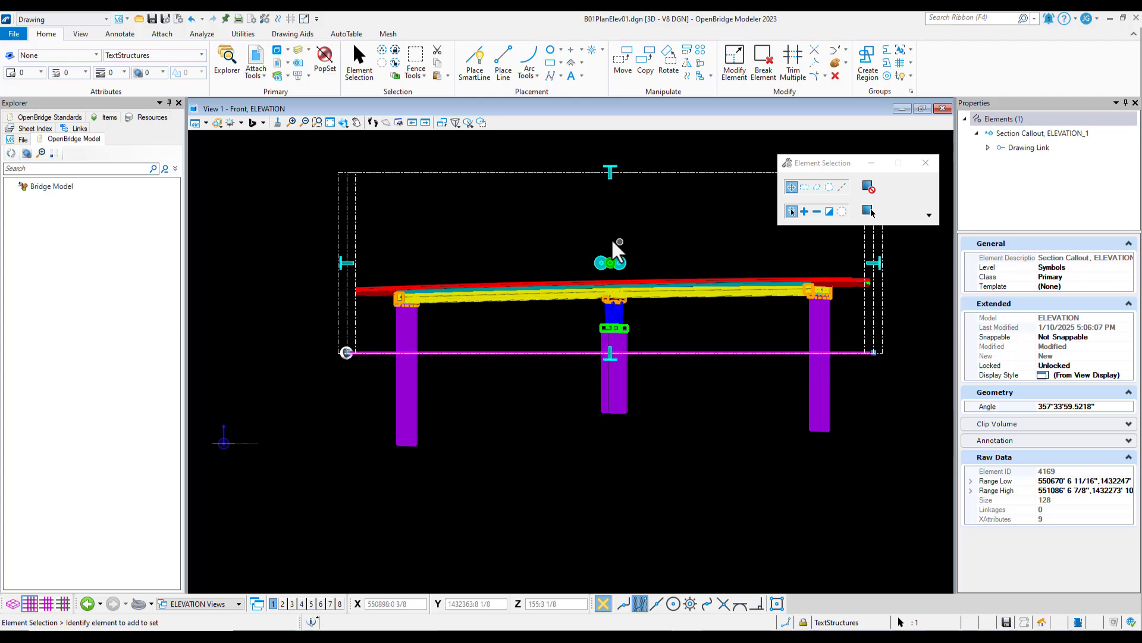
pyautogui.click(346, 262)
pyautogui.click(347, 262)
pyautogui.click(609, 169)
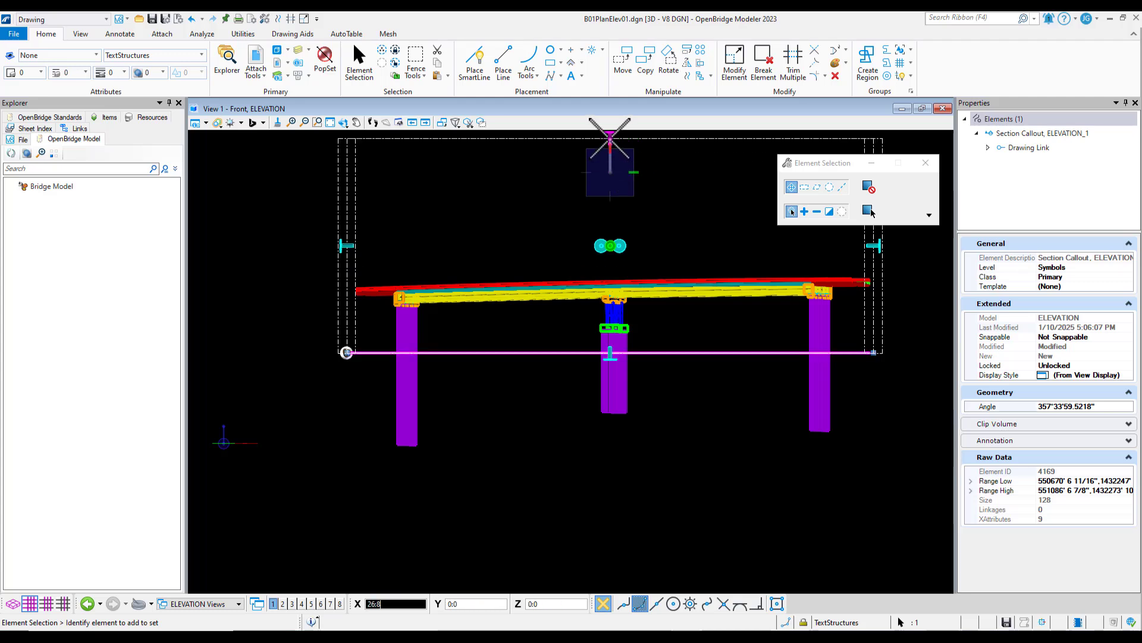
pyautogui.click(610, 171)
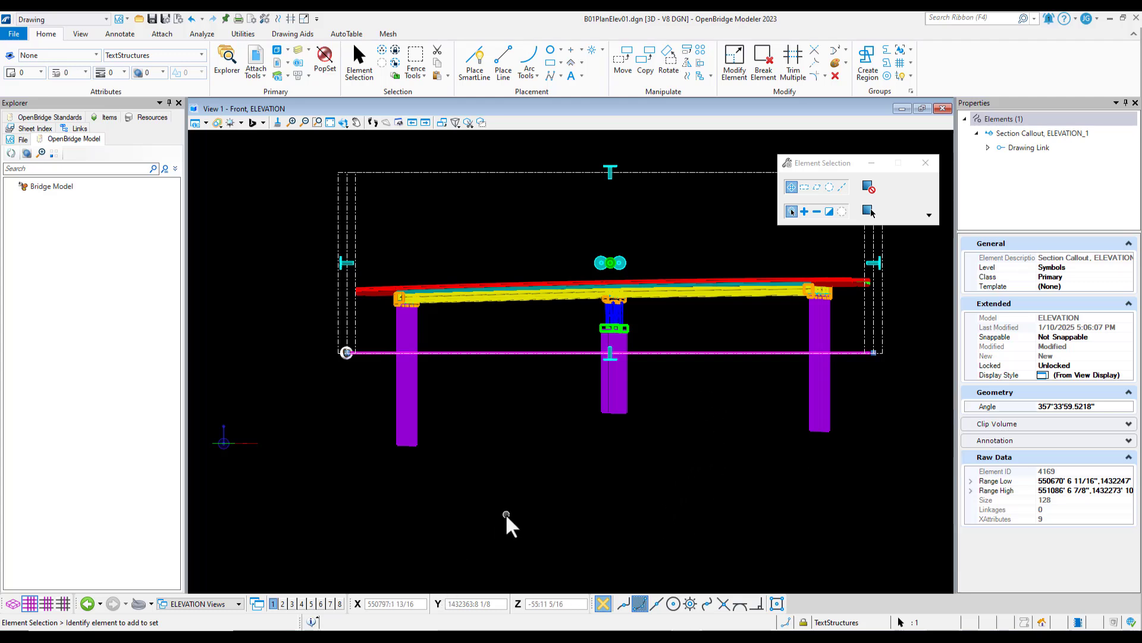
# Switch to the PLAN AND ELEVATION_1 sheet and check how the clipped elevation columns fit the terrain profile and drawing titles
pyautogui.click(191, 603)
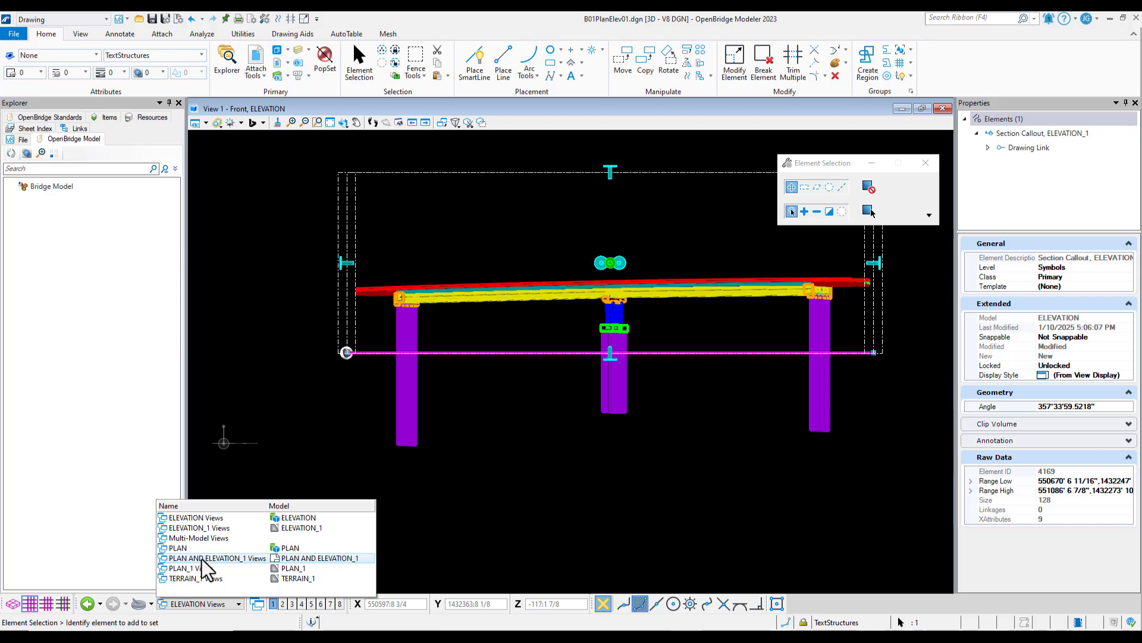
pyautogui.click(231, 560)
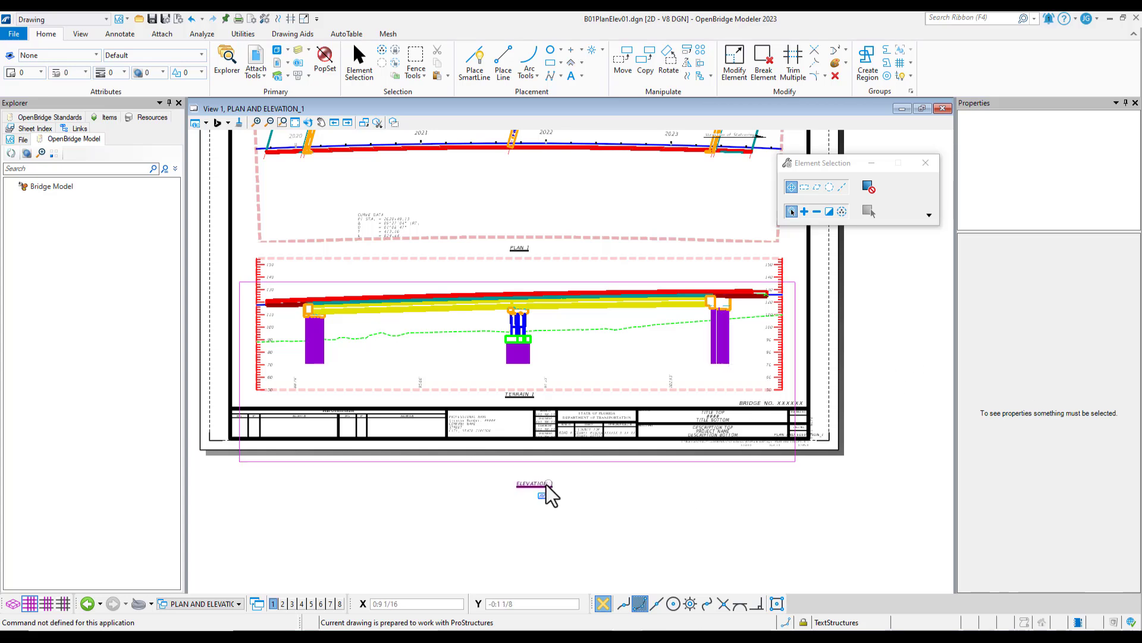
pyautogui.scroll(-1, 546, 484)
pyautogui.scroll(1, 529, 348)
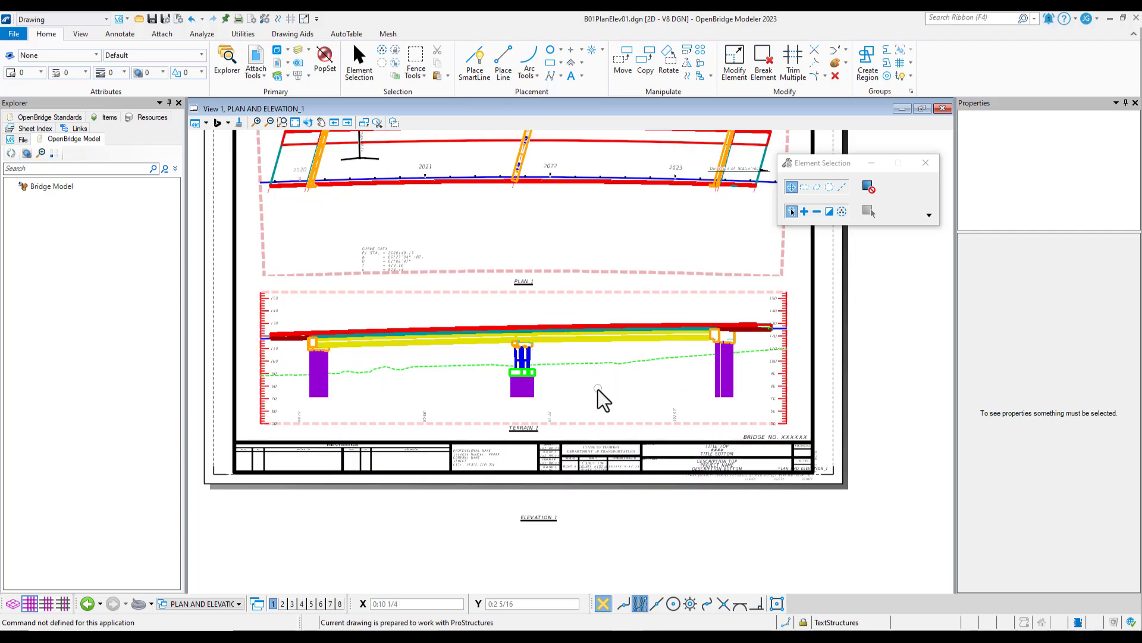
pyautogui.scroll(-1, 573, 381)
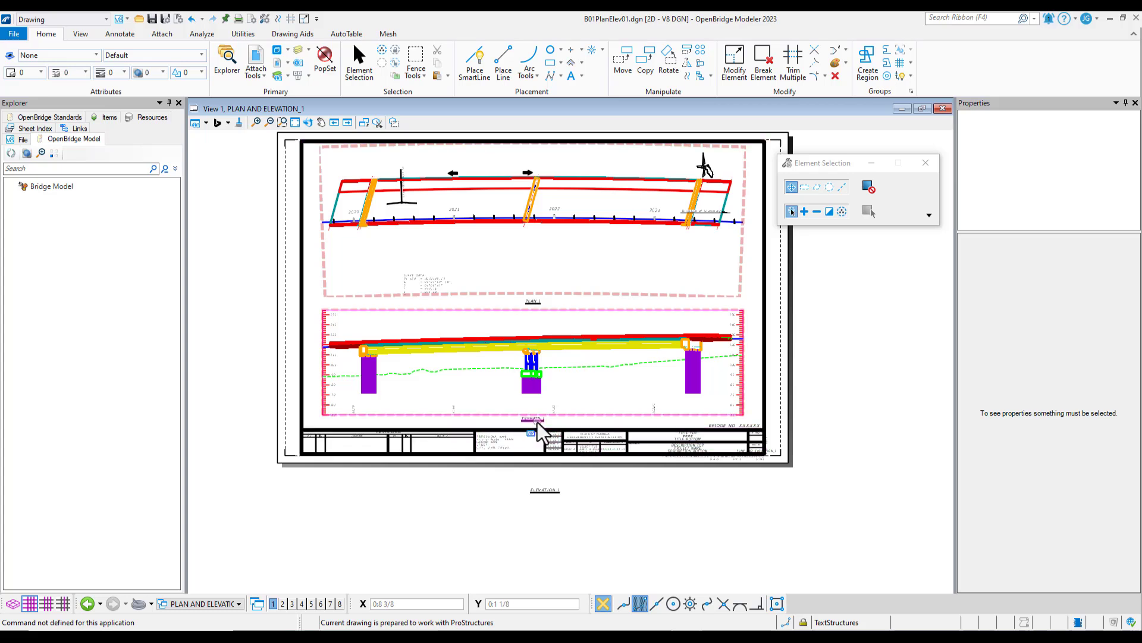
# Move the PLAN_1 drawing title about 1 1/4 inches up and 5/16 inch left, closer to the plan, and clear the selection
pyautogui.click(537, 308)
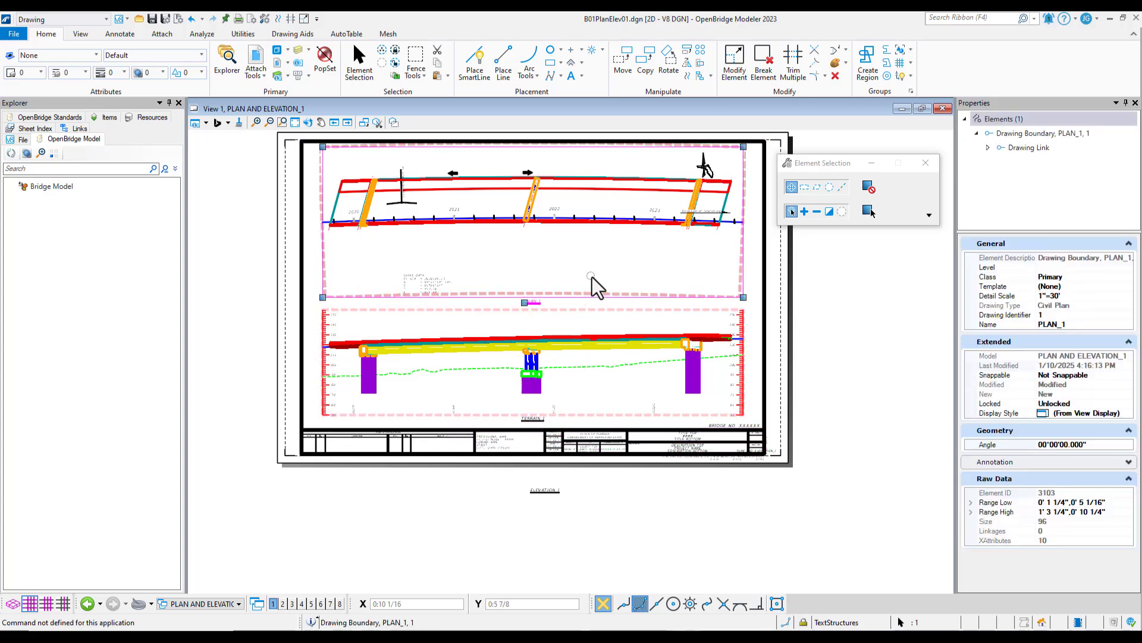
pyautogui.click(623, 62)
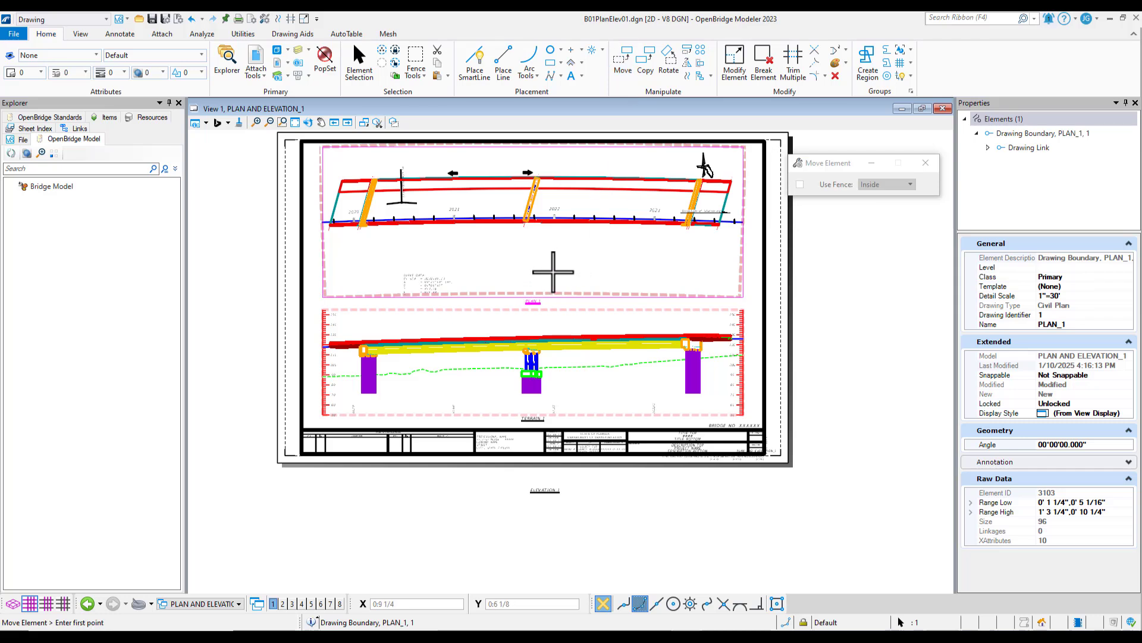
pyautogui.click(561, 268)
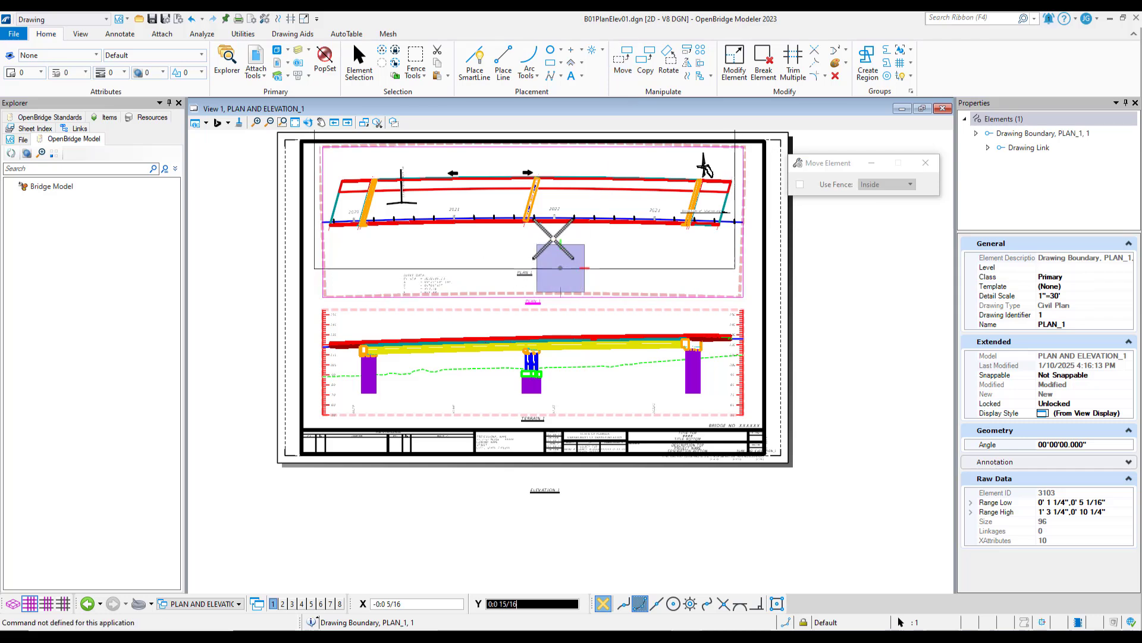
pyautogui.click(552, 231)
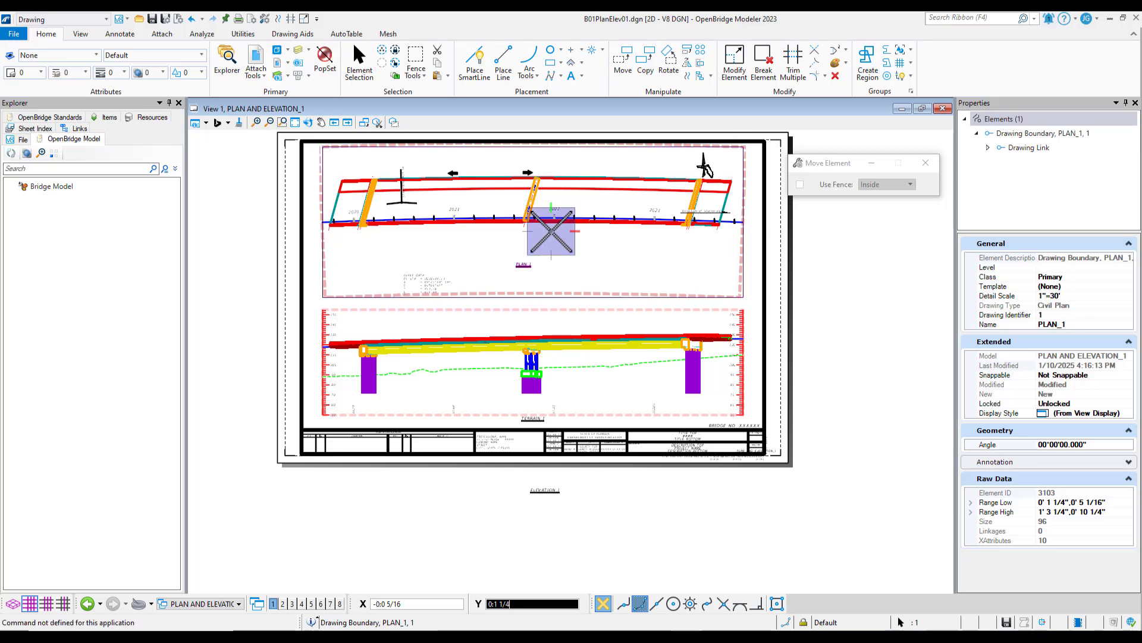
pyautogui.rightClick(578, 320)
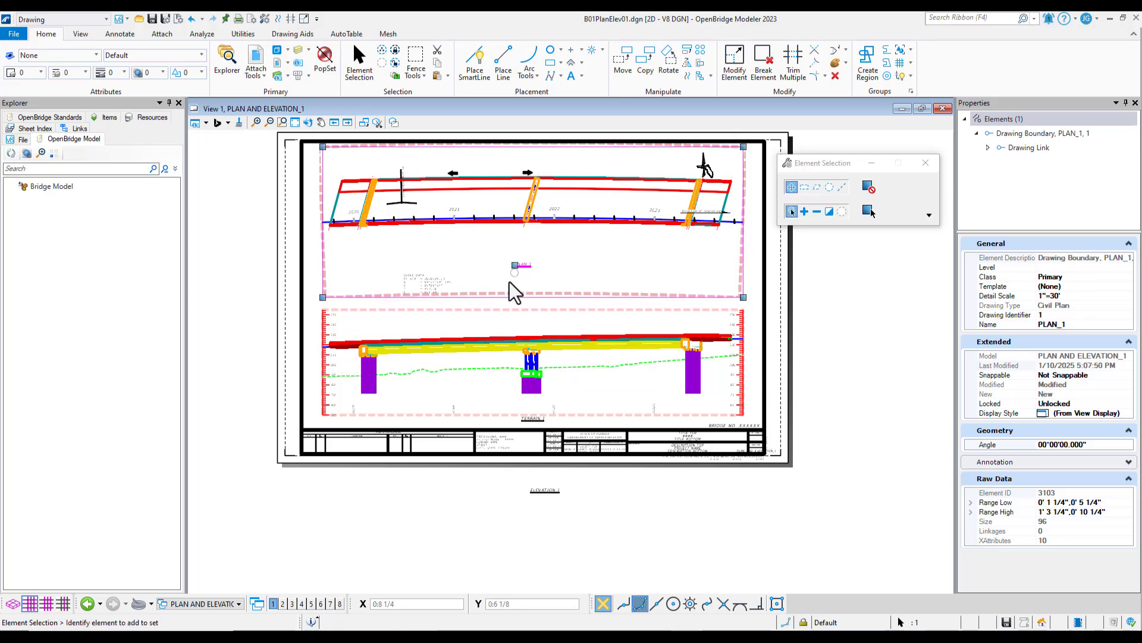
pyautogui.click(637, 398)
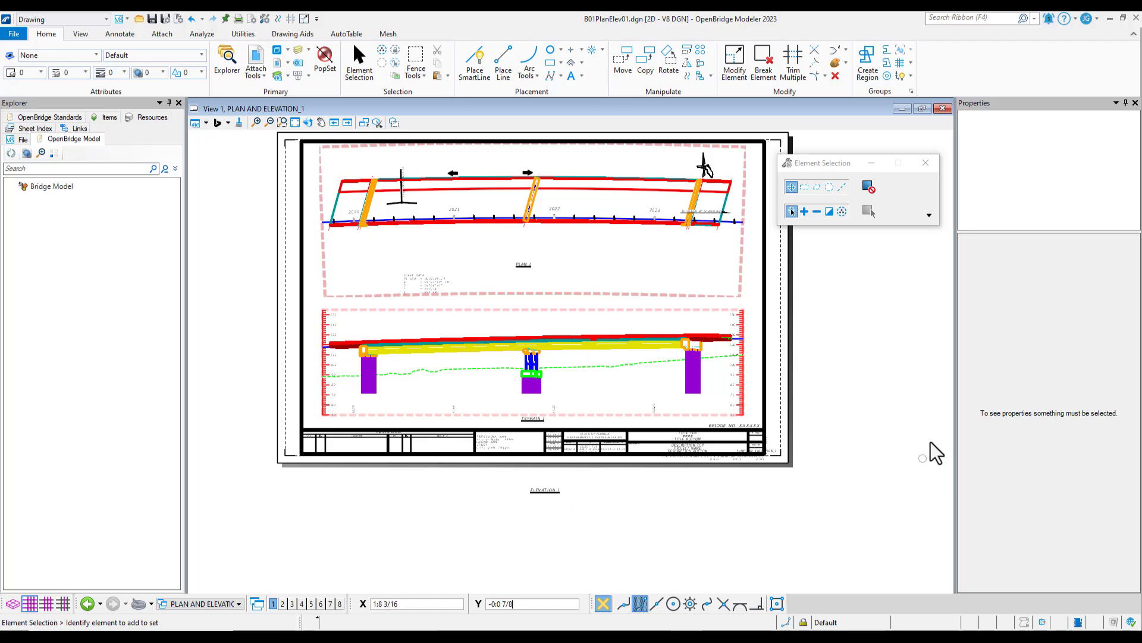
pyautogui.scroll(-1, 321, 408)
pyautogui.scroll(1, 446, 410)
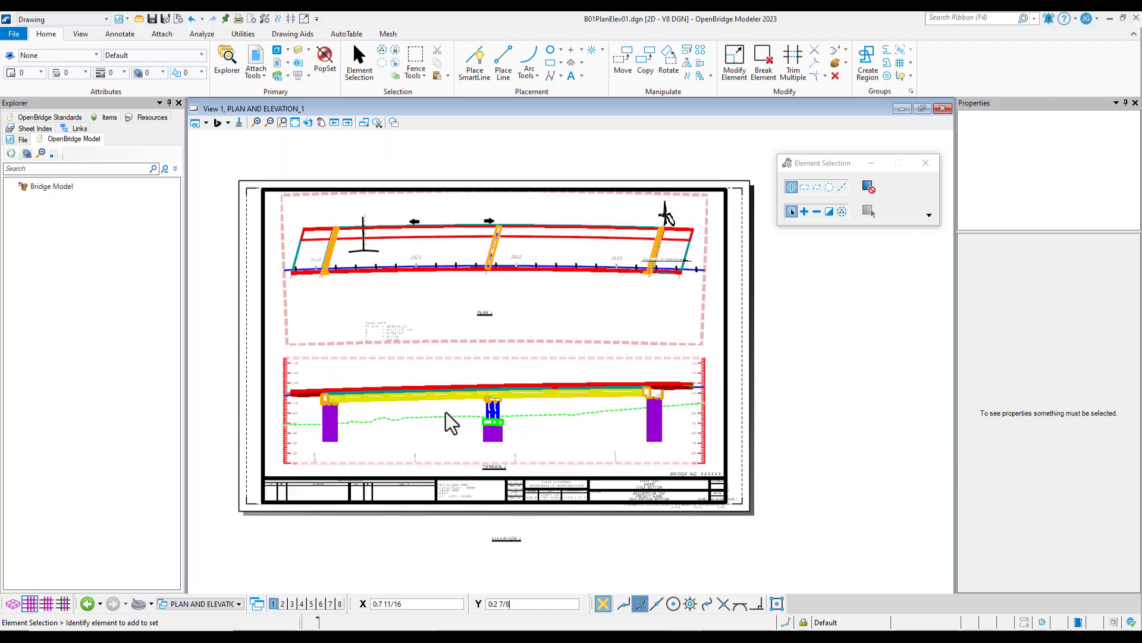